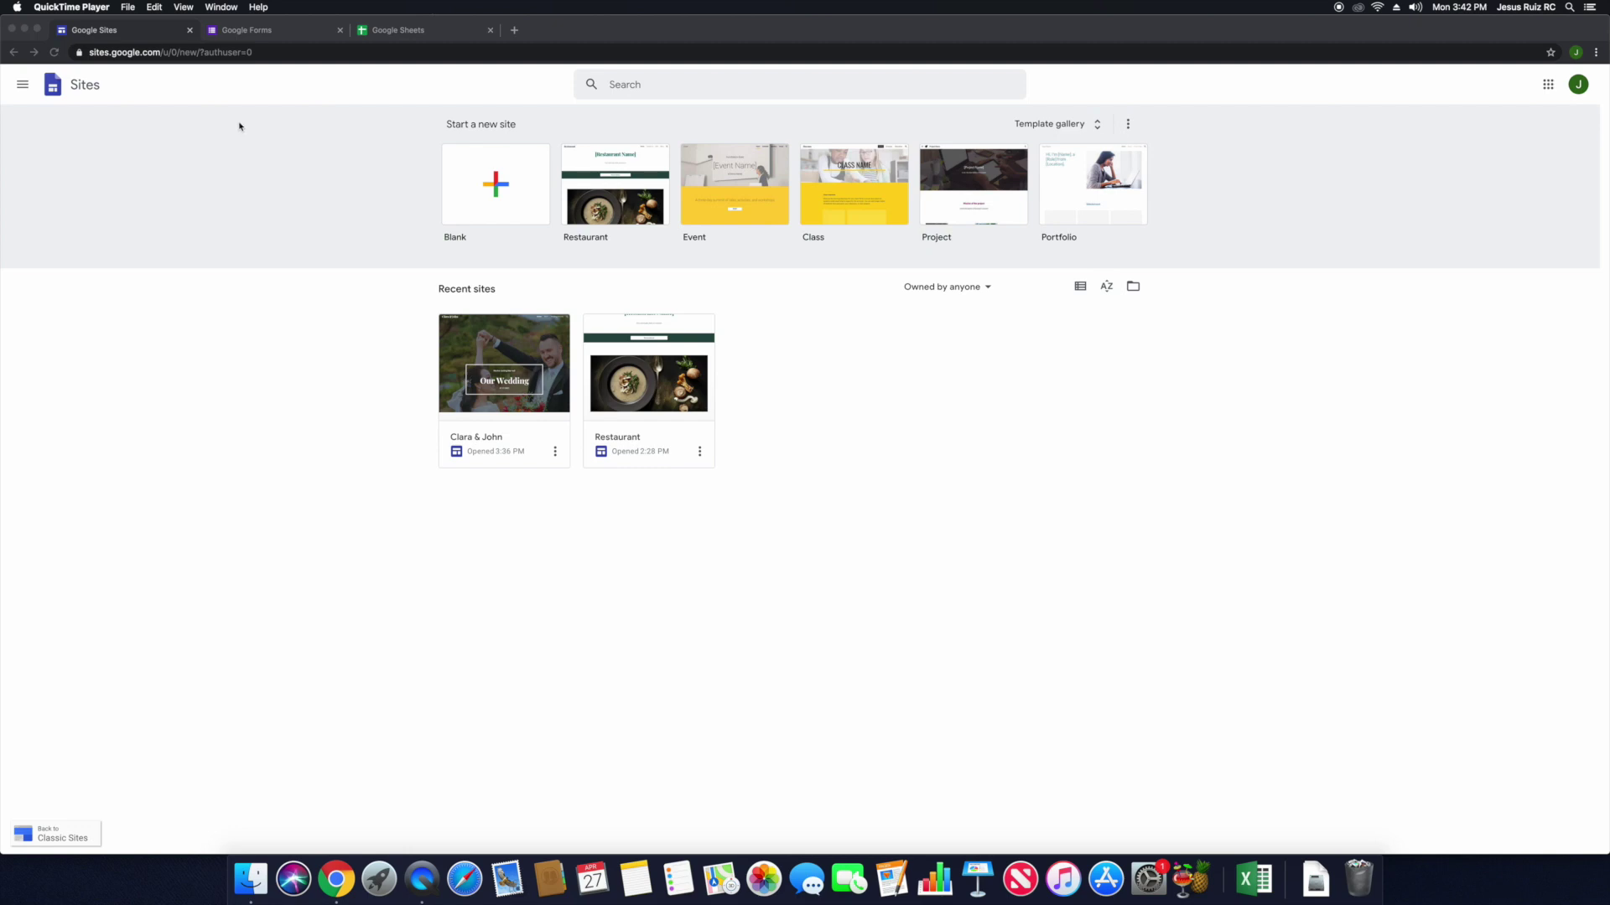
Bring up the Google Forms home page in the browser.
{"action": "left_click", "coordinate": [272, 39]}
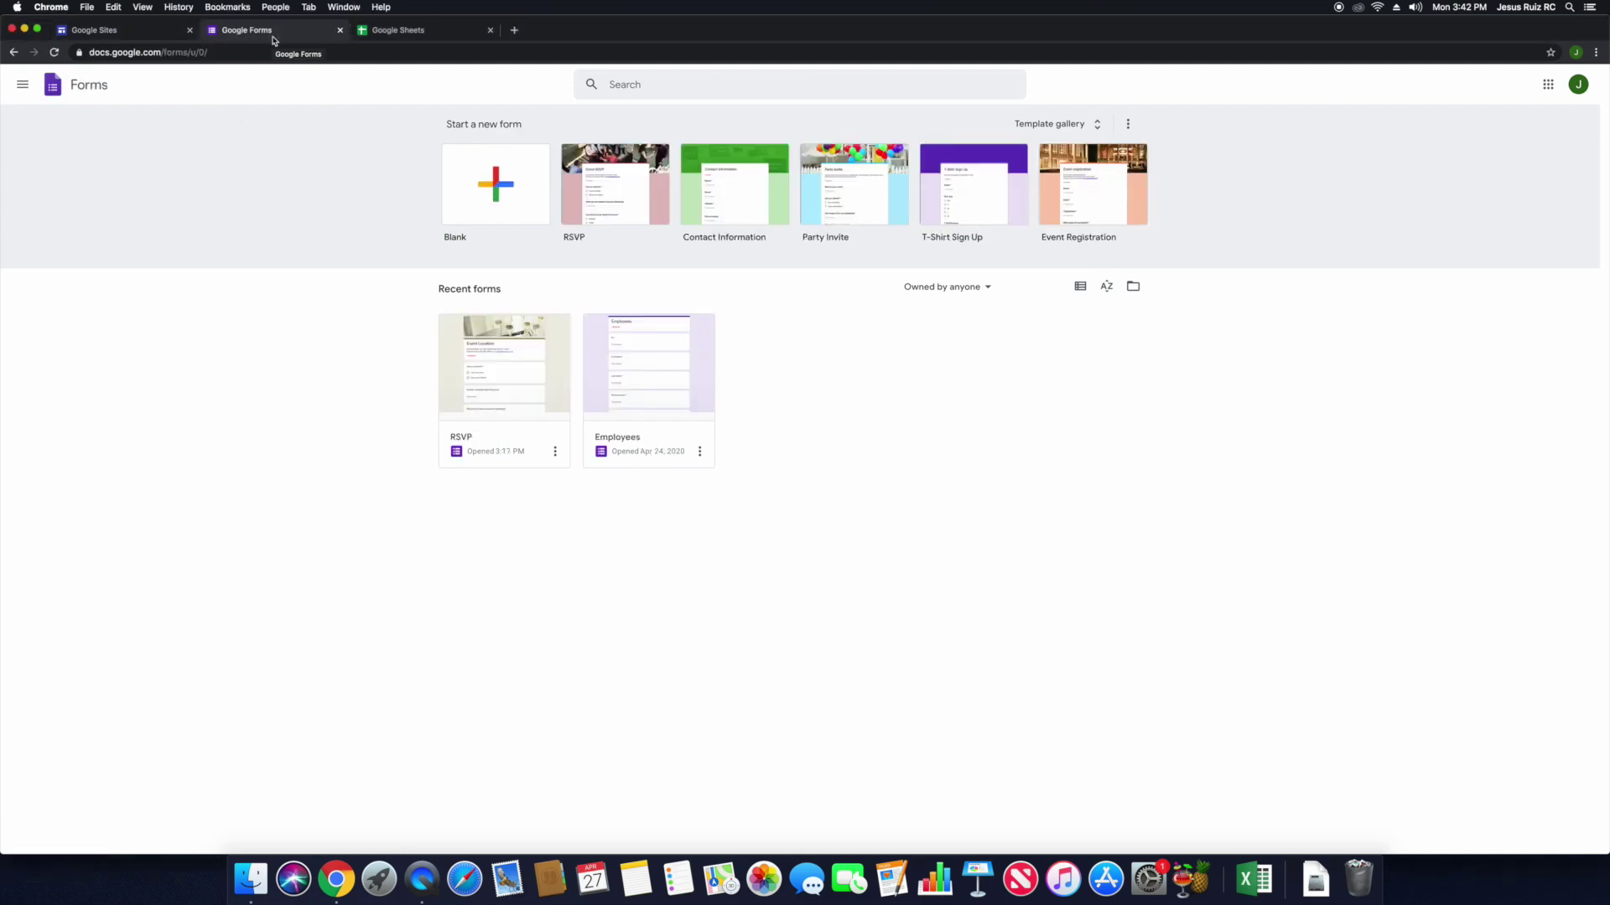
Glance at the Google Sheets home page, then open the Clara & John site for editing from Sites.
{"action": "left_click", "coordinate": [425, 40]}
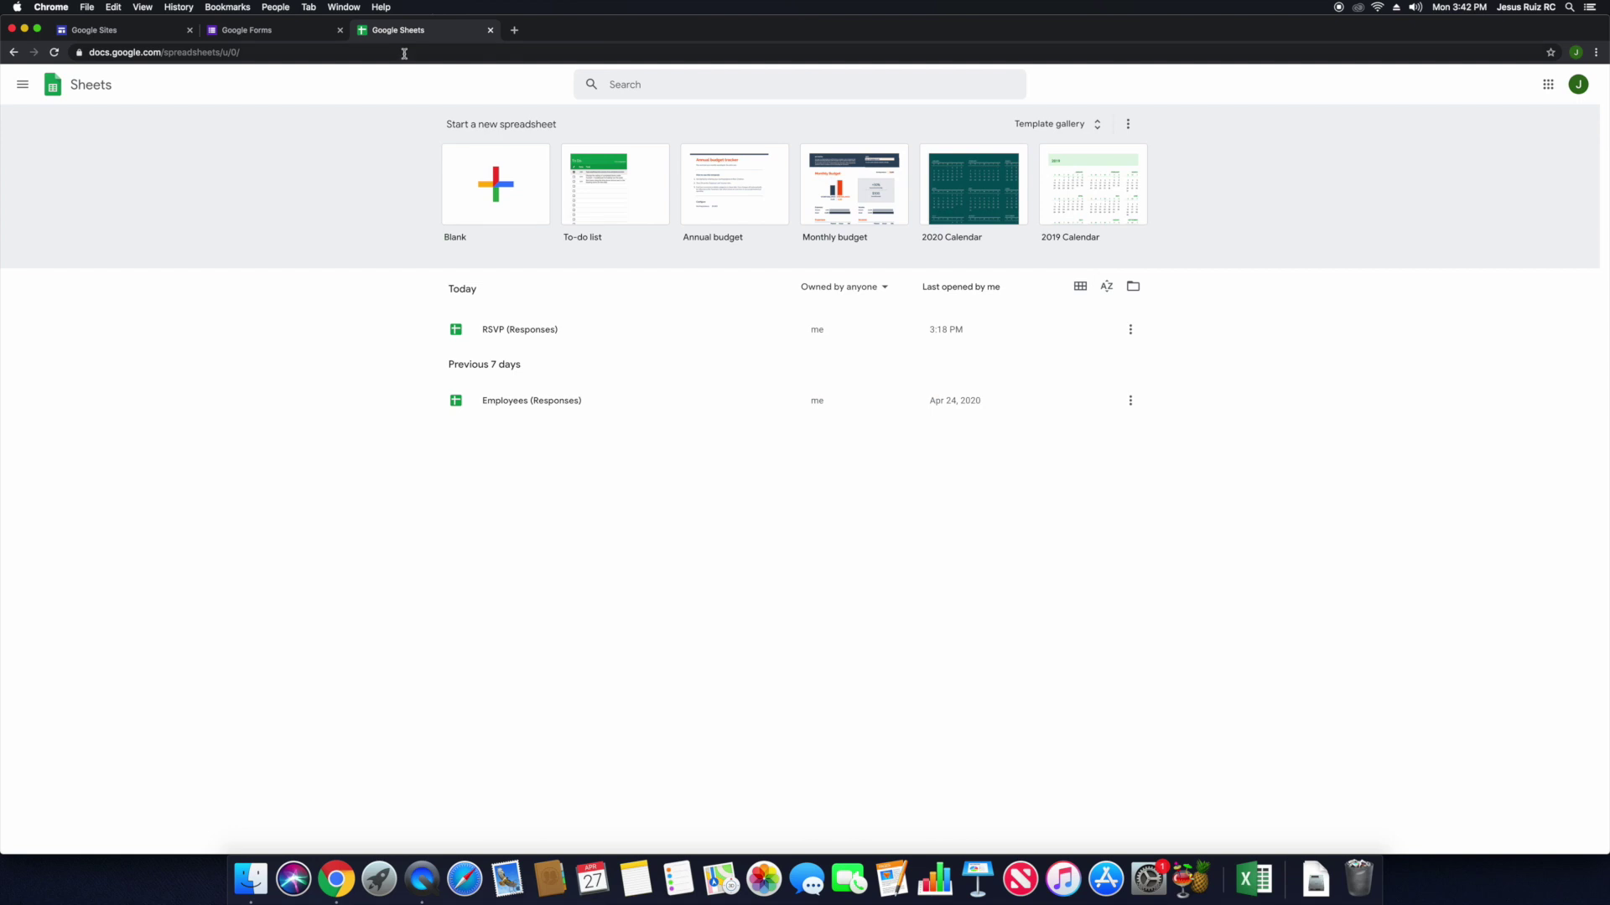
{"action": "left_click", "coordinate": [148, 37]}
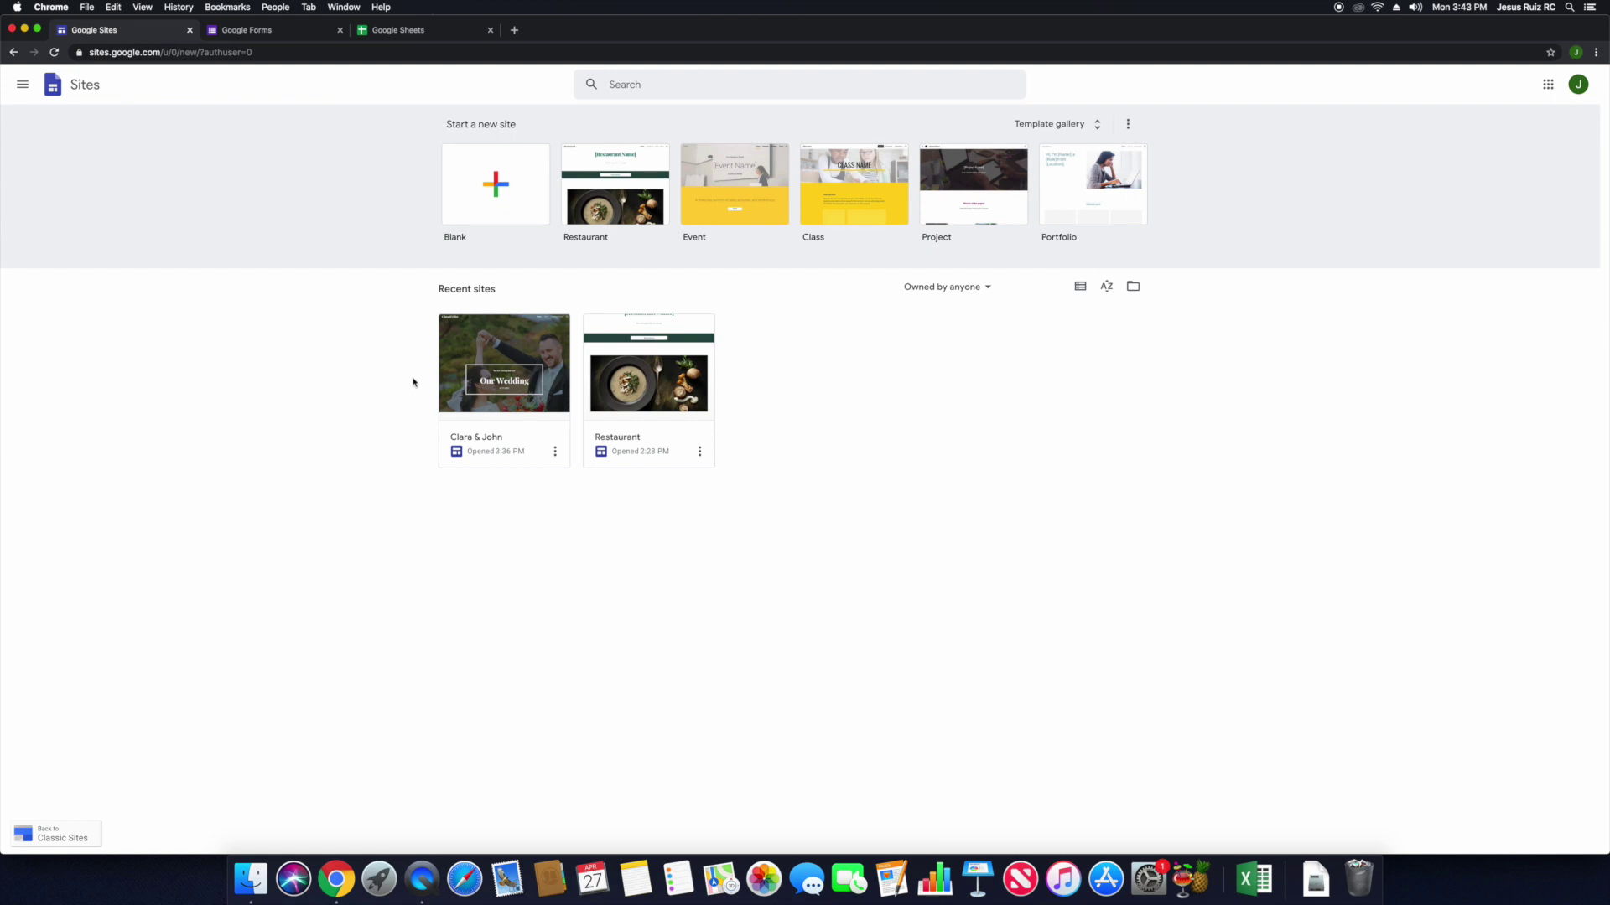
{"action": "left_click", "coordinate": [499, 441]}
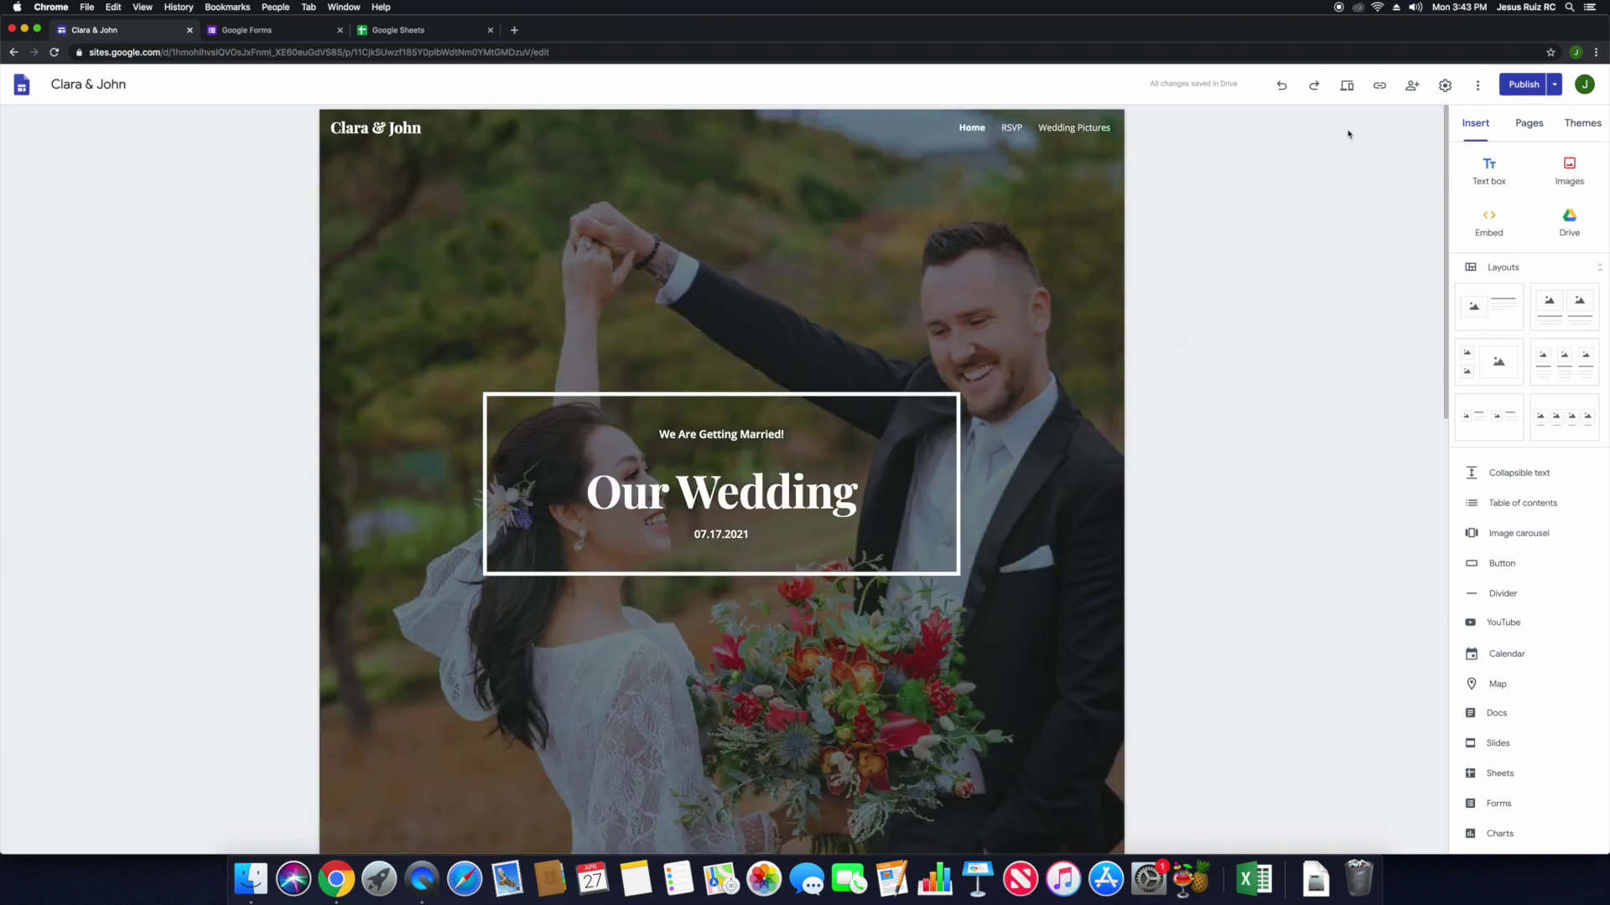
Preview the Clara & John site, scrolling through its Home and RSVP pages.
{"action": "left_click", "coordinate": [1346, 87]}
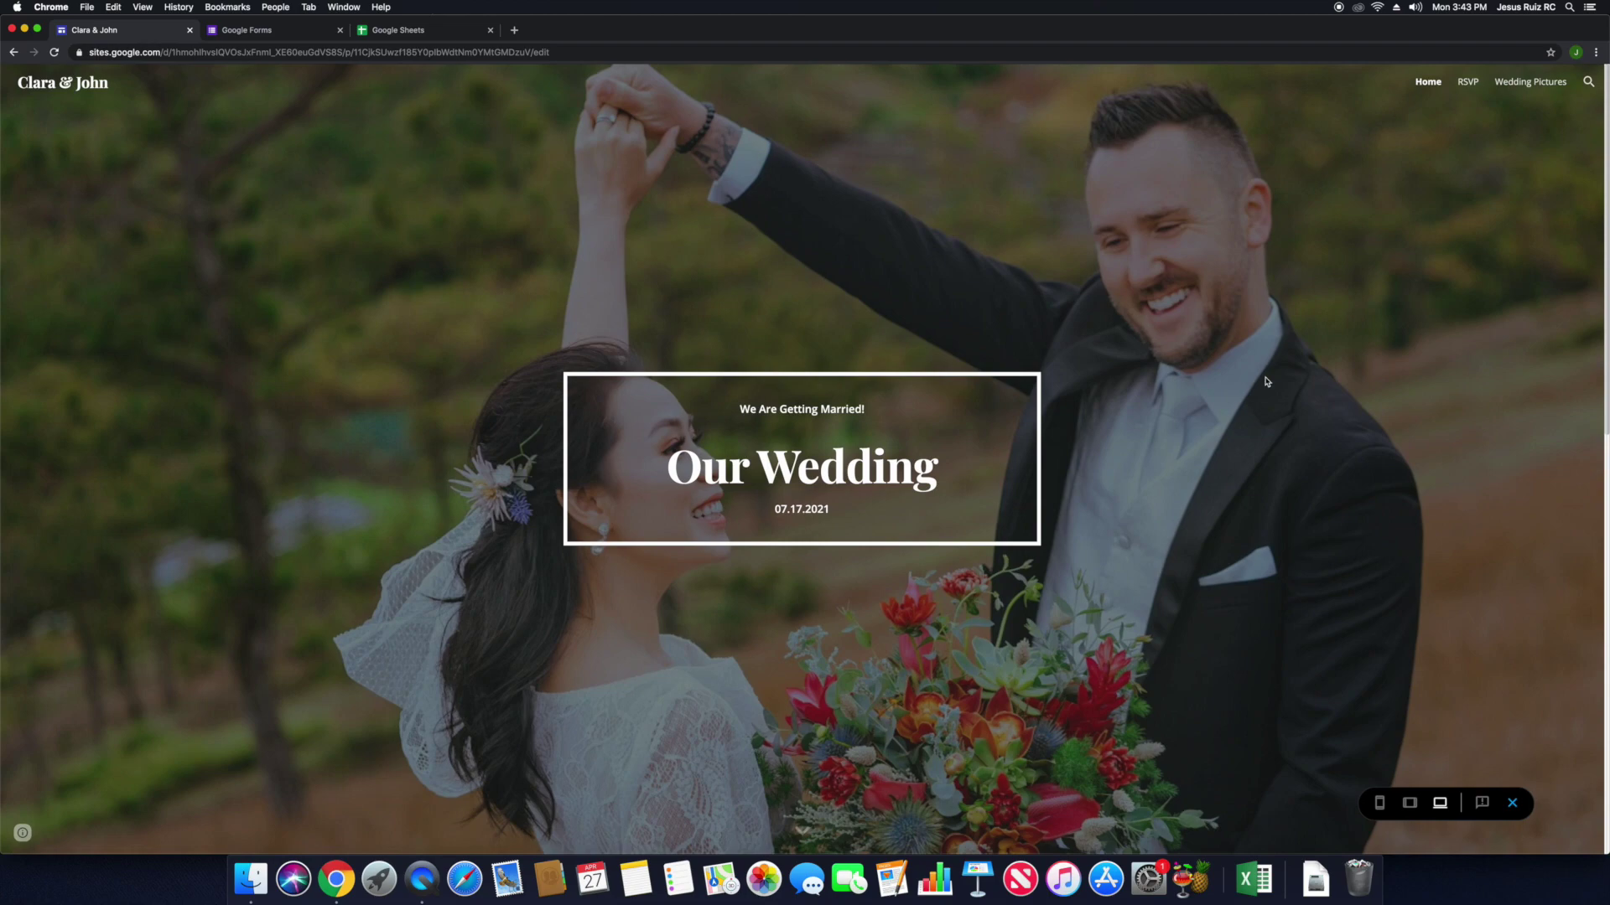
{"action": "scroll", "coordinate": [1258, 386], "scroll_direction": "down", "scroll_amount": 3}
{"action": "scroll", "coordinate": [1249, 392], "scroll_direction": "up", "scroll_amount": 3}
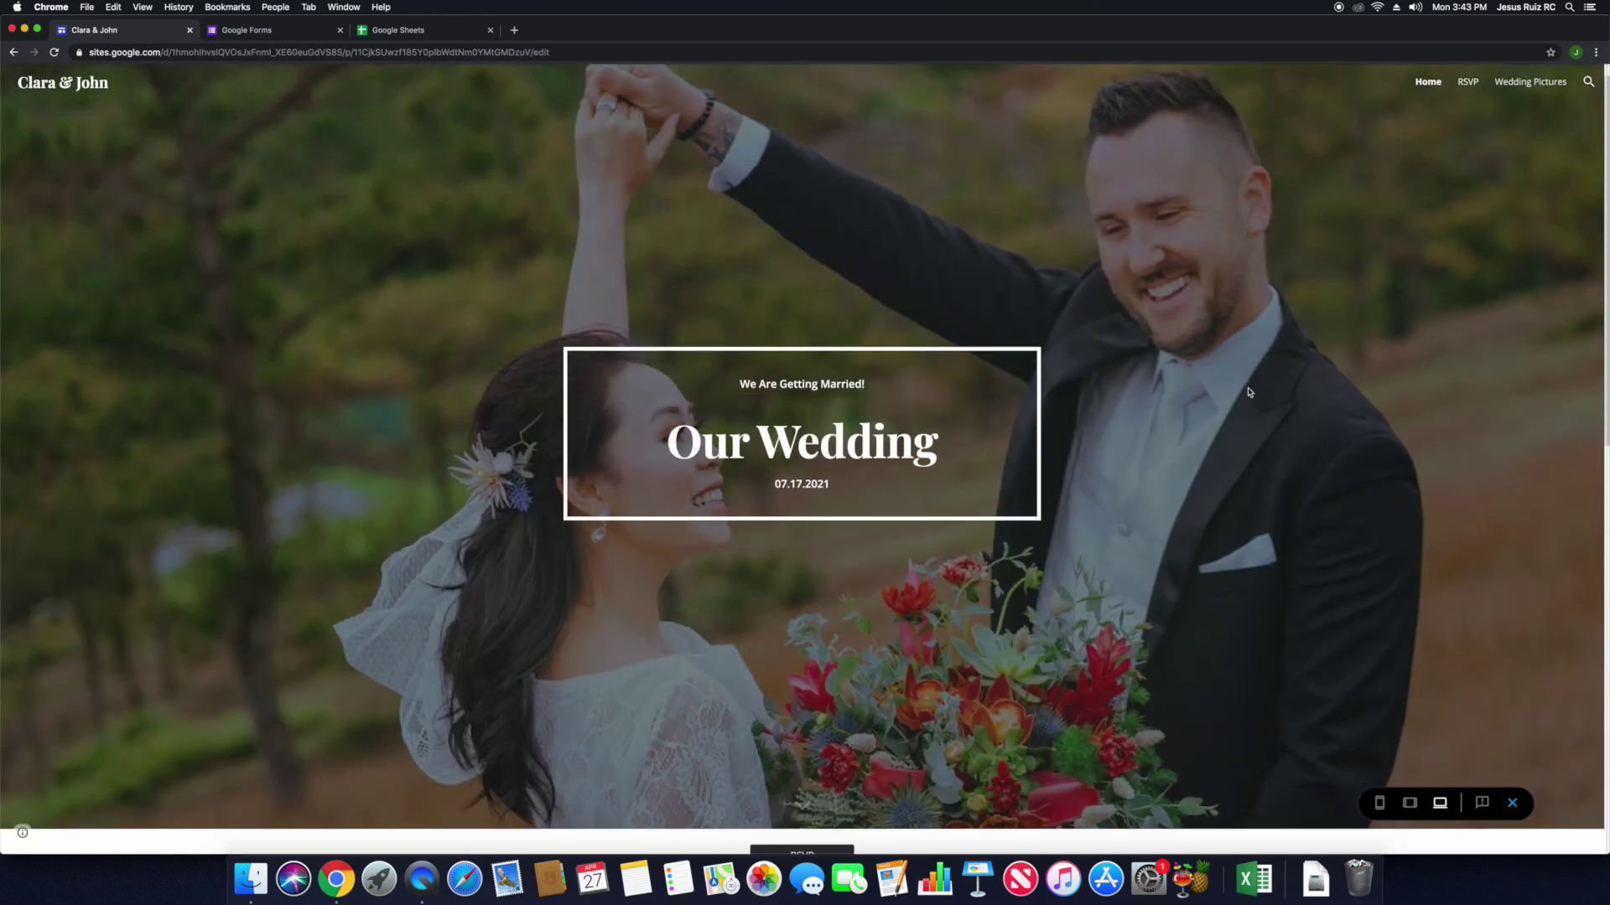
{"action": "scroll", "coordinate": [1246, 386], "scroll_direction": "down", "scroll_amount": 5}
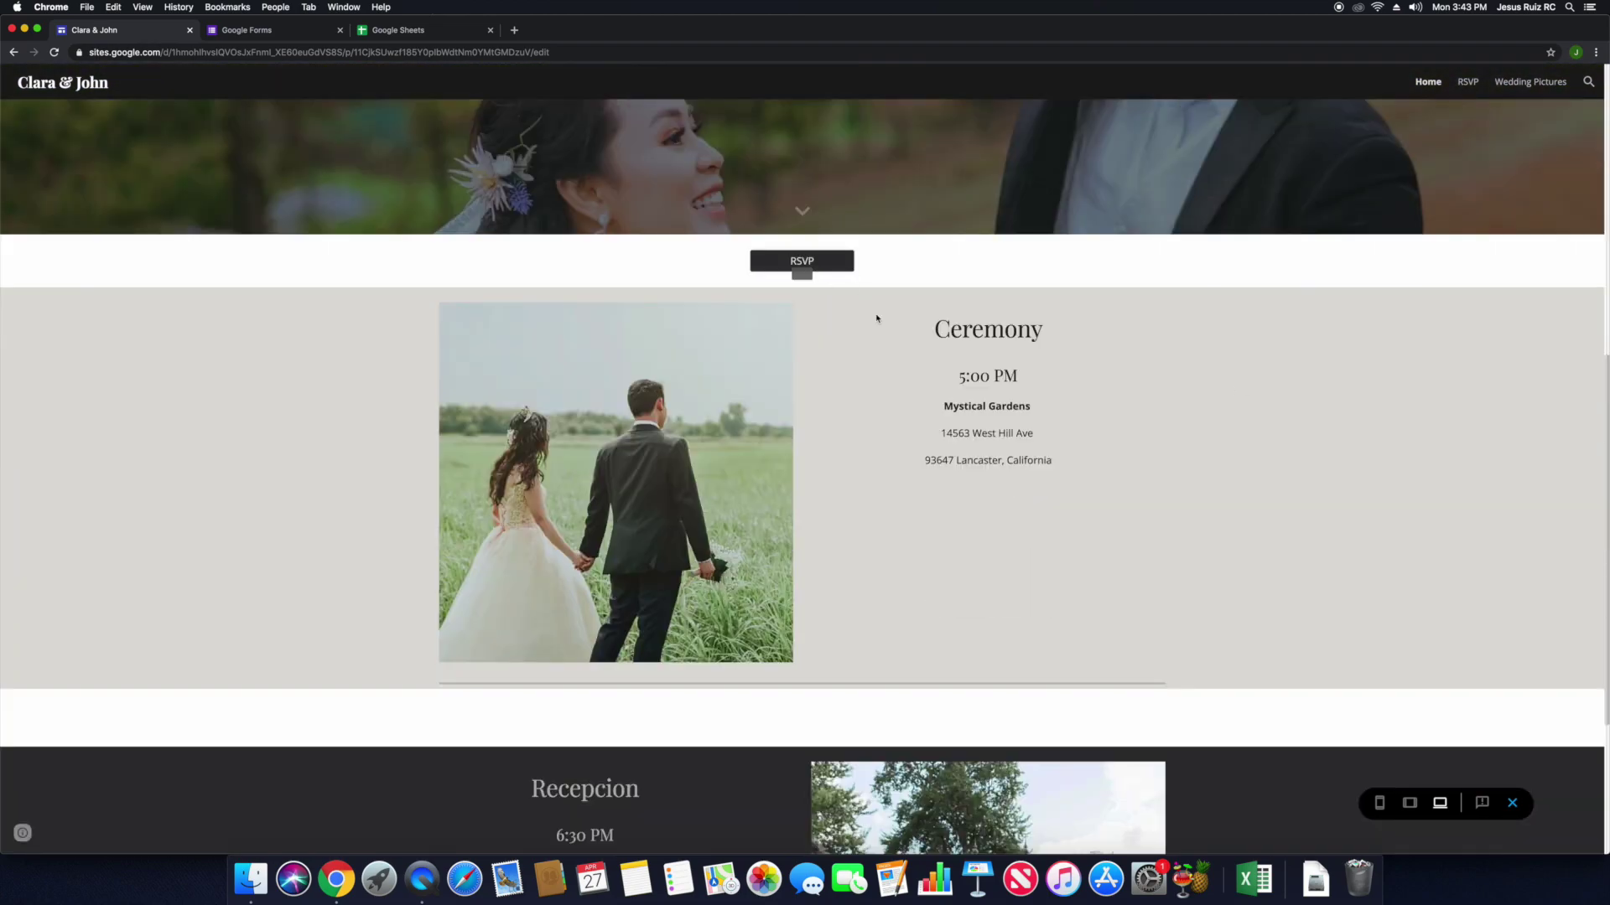
{"action": "scroll", "coordinate": [985, 362], "scroll_direction": "down", "scroll_amount": 3}
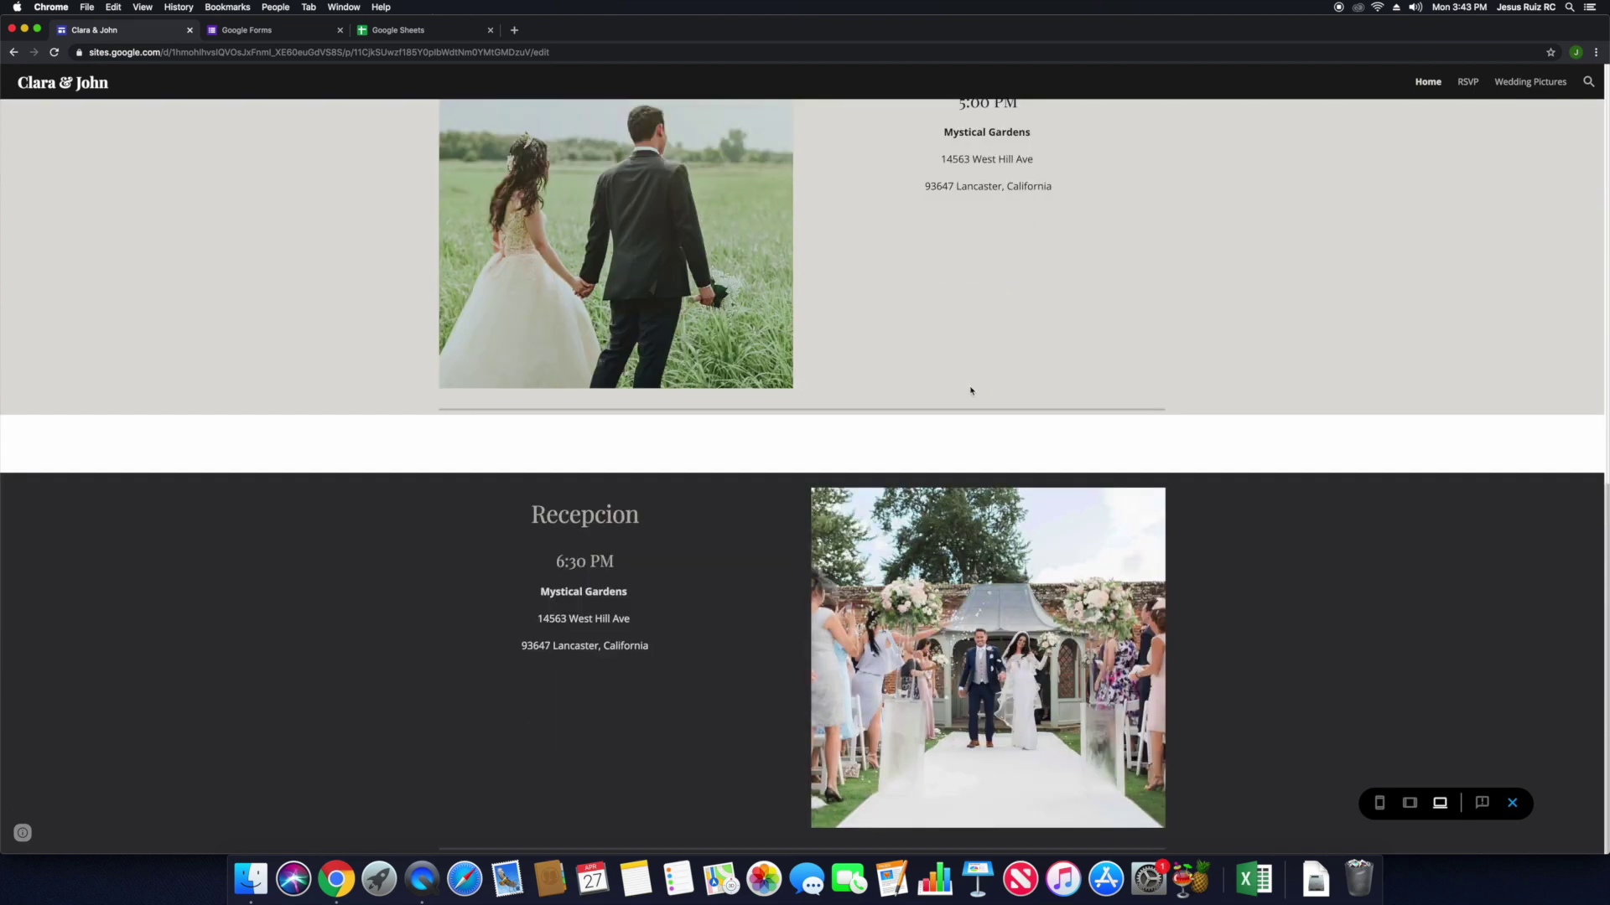
{"action": "scroll", "coordinate": [704, 587], "scroll_direction": "up", "scroll_amount": 10}
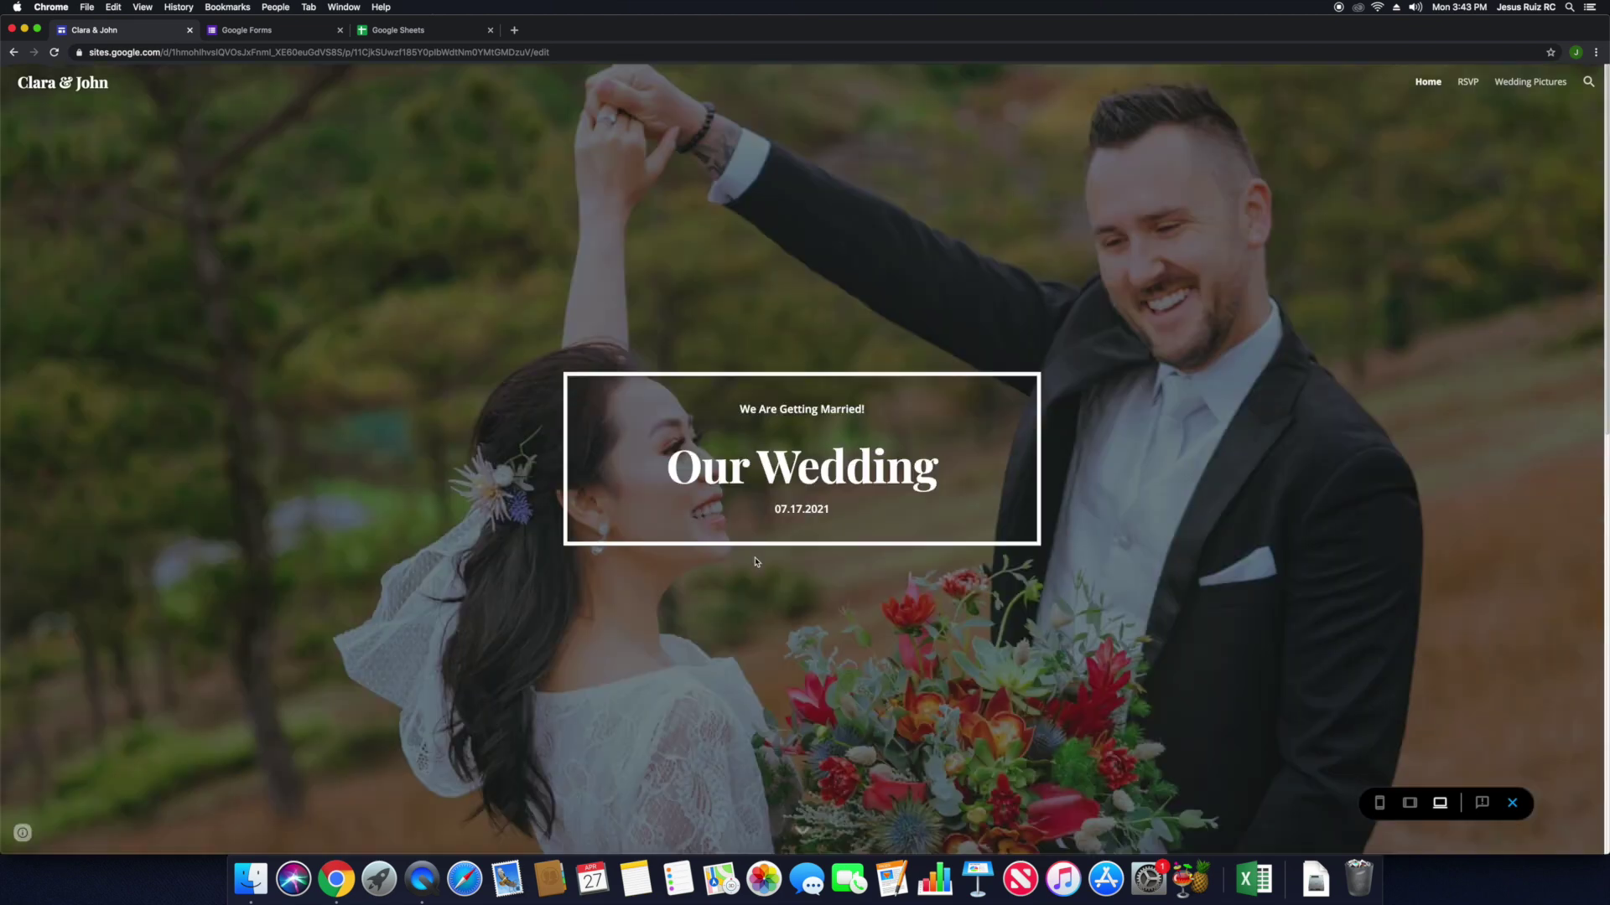
{"action": "left_click", "coordinate": [1468, 87]}
{"action": "scroll", "coordinate": [1013, 377], "scroll_direction": "down", "scroll_amount": 4}
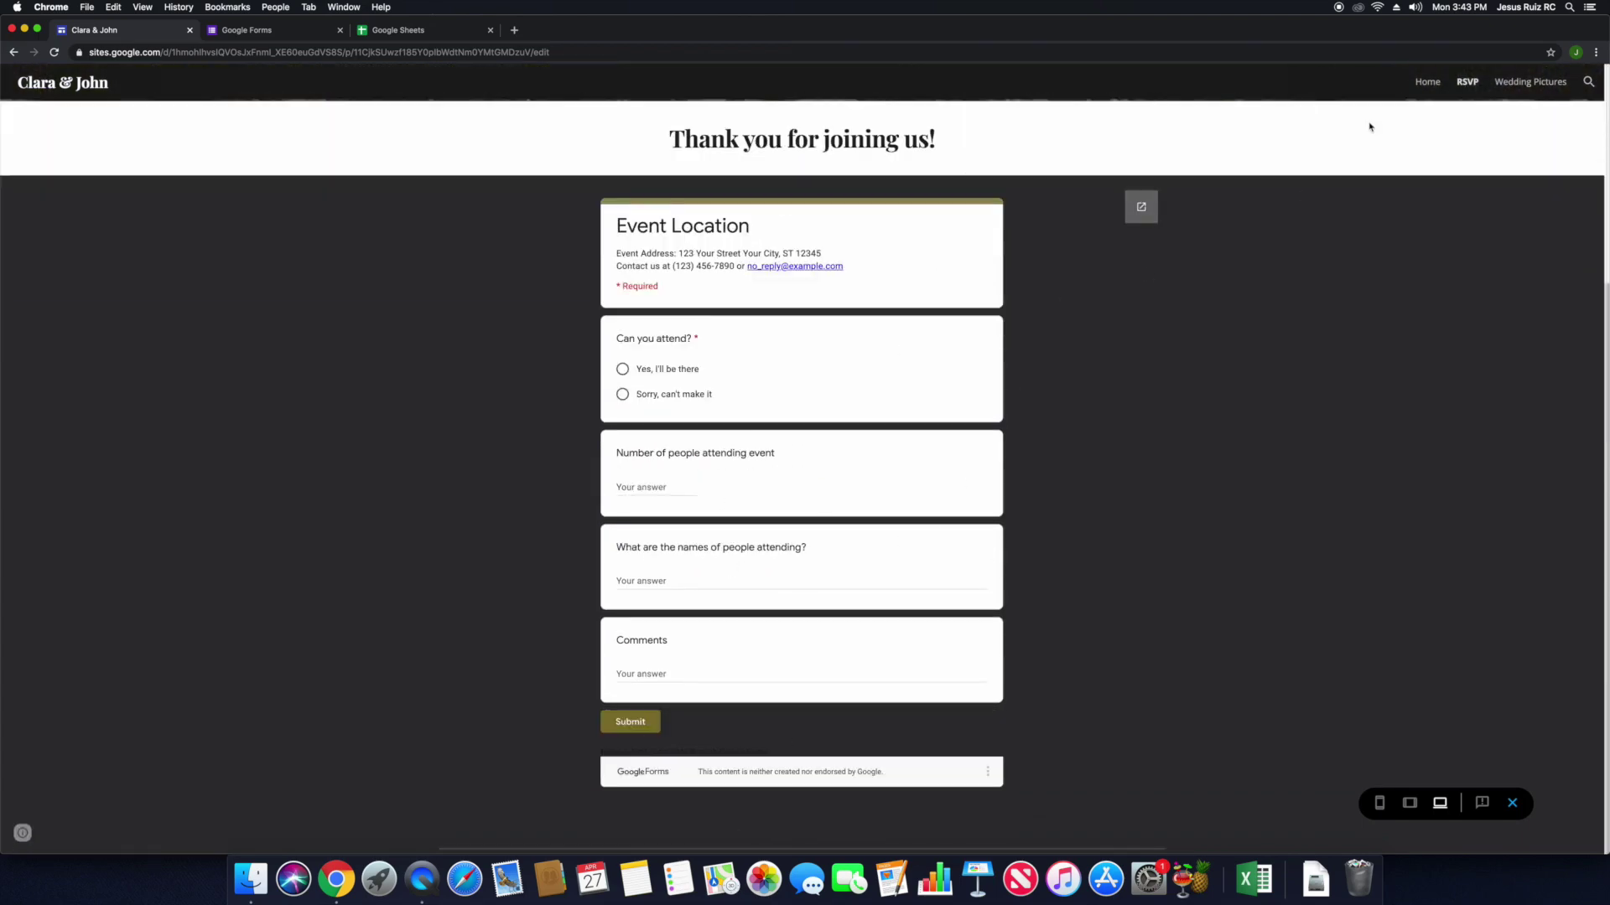
Browse the Wedding Pictures page, advancing the photo carousel four pictures.
{"action": "left_click", "coordinate": [1527, 84]}
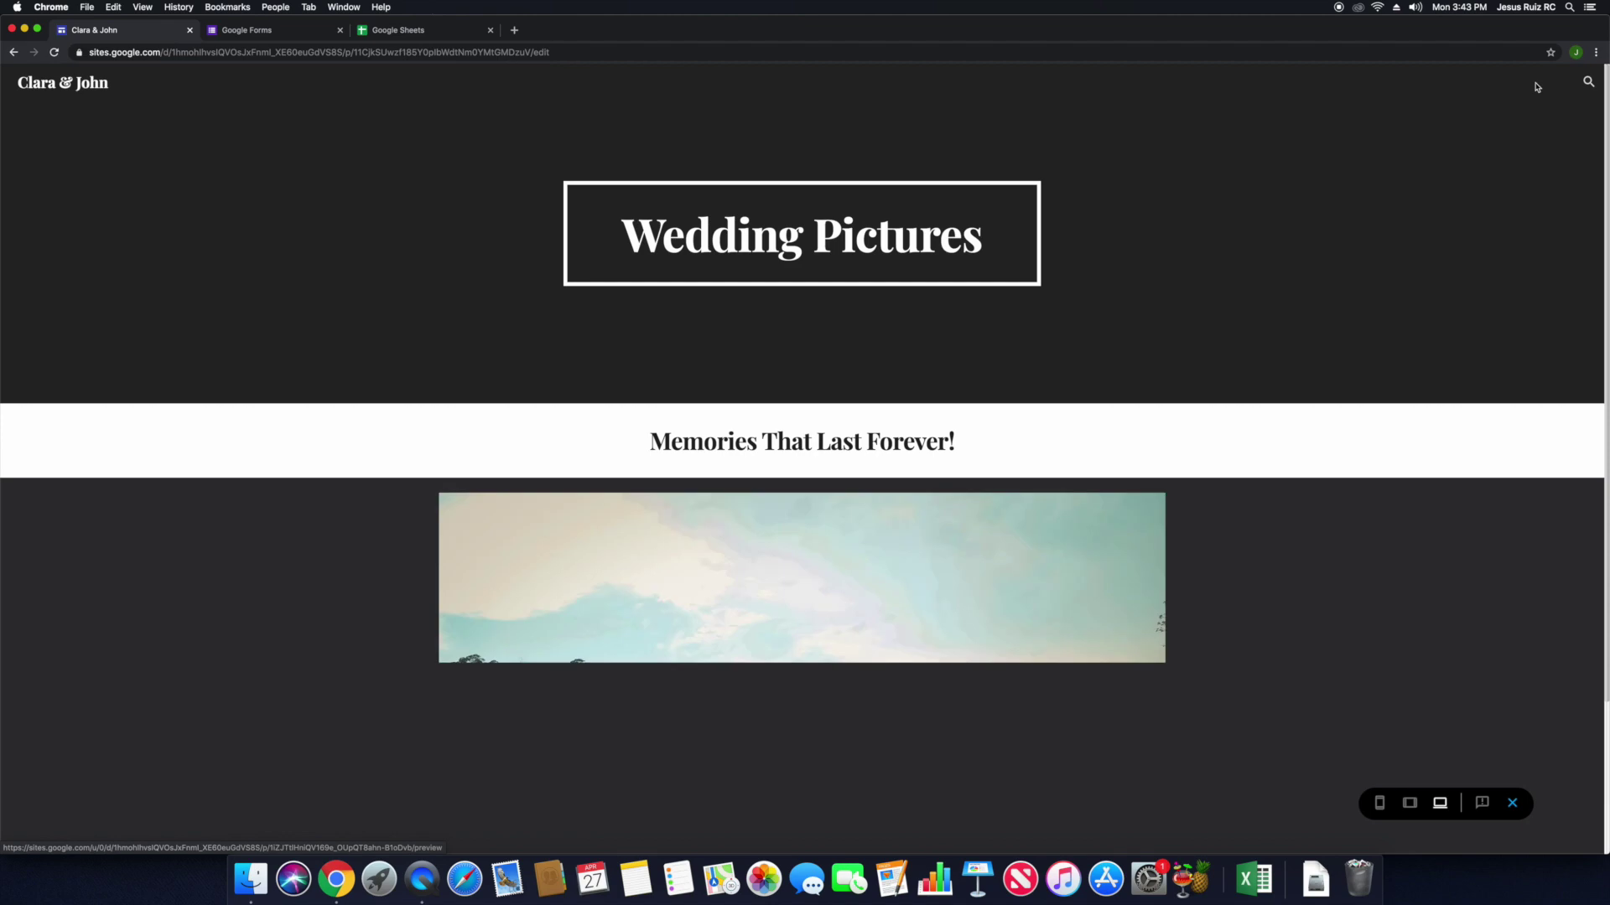
{"action": "scroll", "coordinate": [1065, 423], "scroll_direction": "down", "scroll_amount": 3}
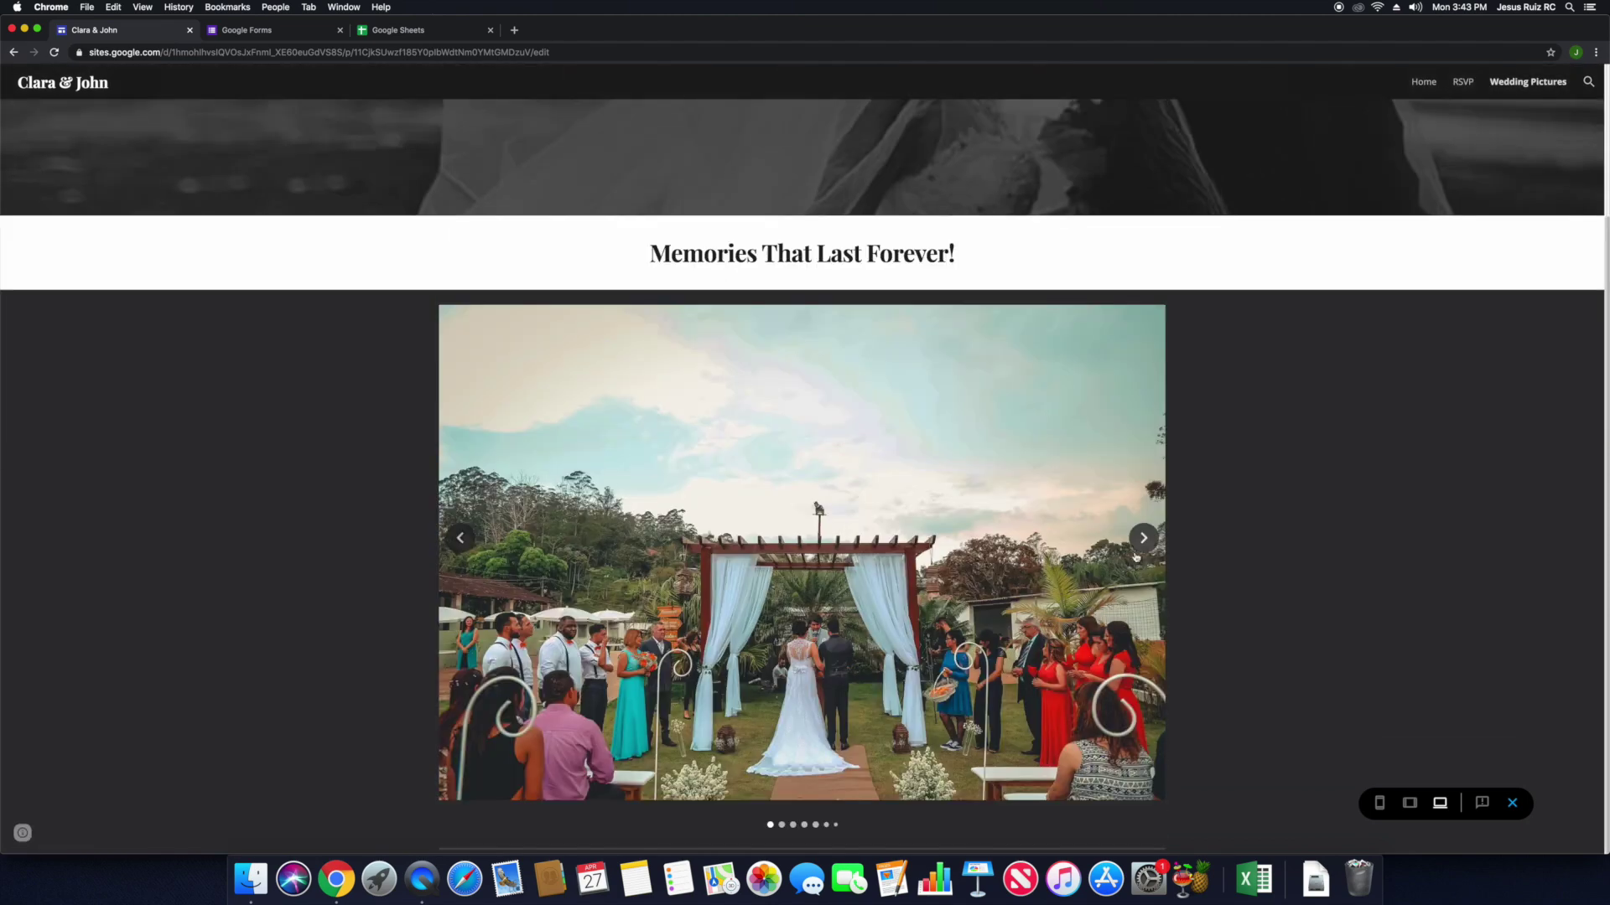
{"action": "left_click", "coordinate": [1142, 545]}
{"action": "left_click", "coordinate": [1143, 545]}
{"action": "left_click", "coordinate": [1142, 545]}
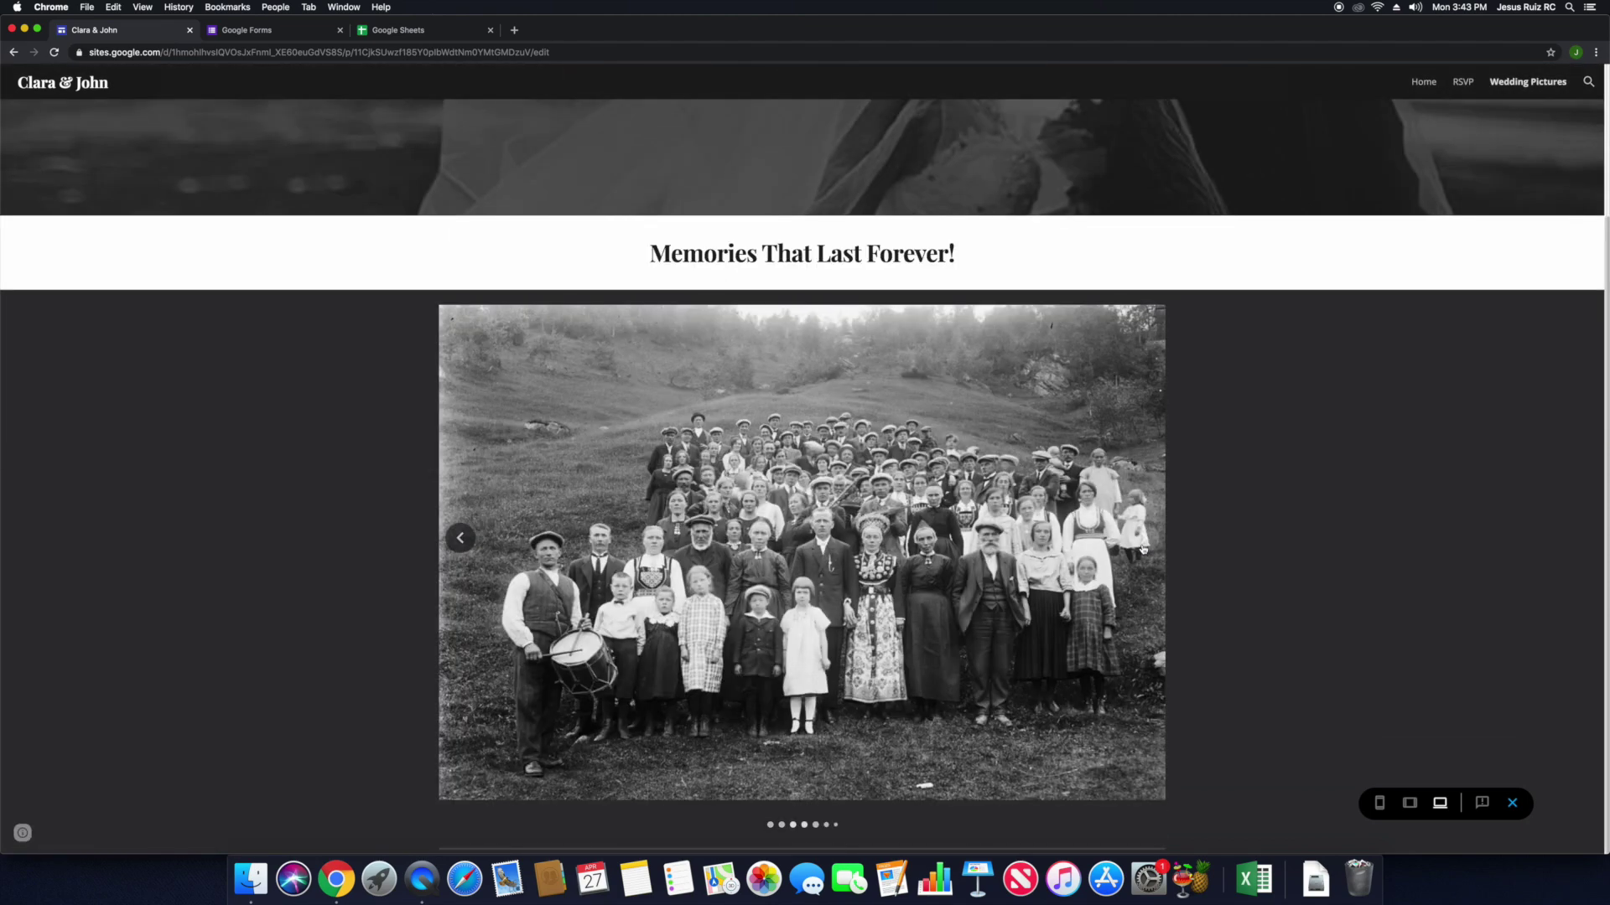
{"action": "left_click", "coordinate": [1143, 545]}
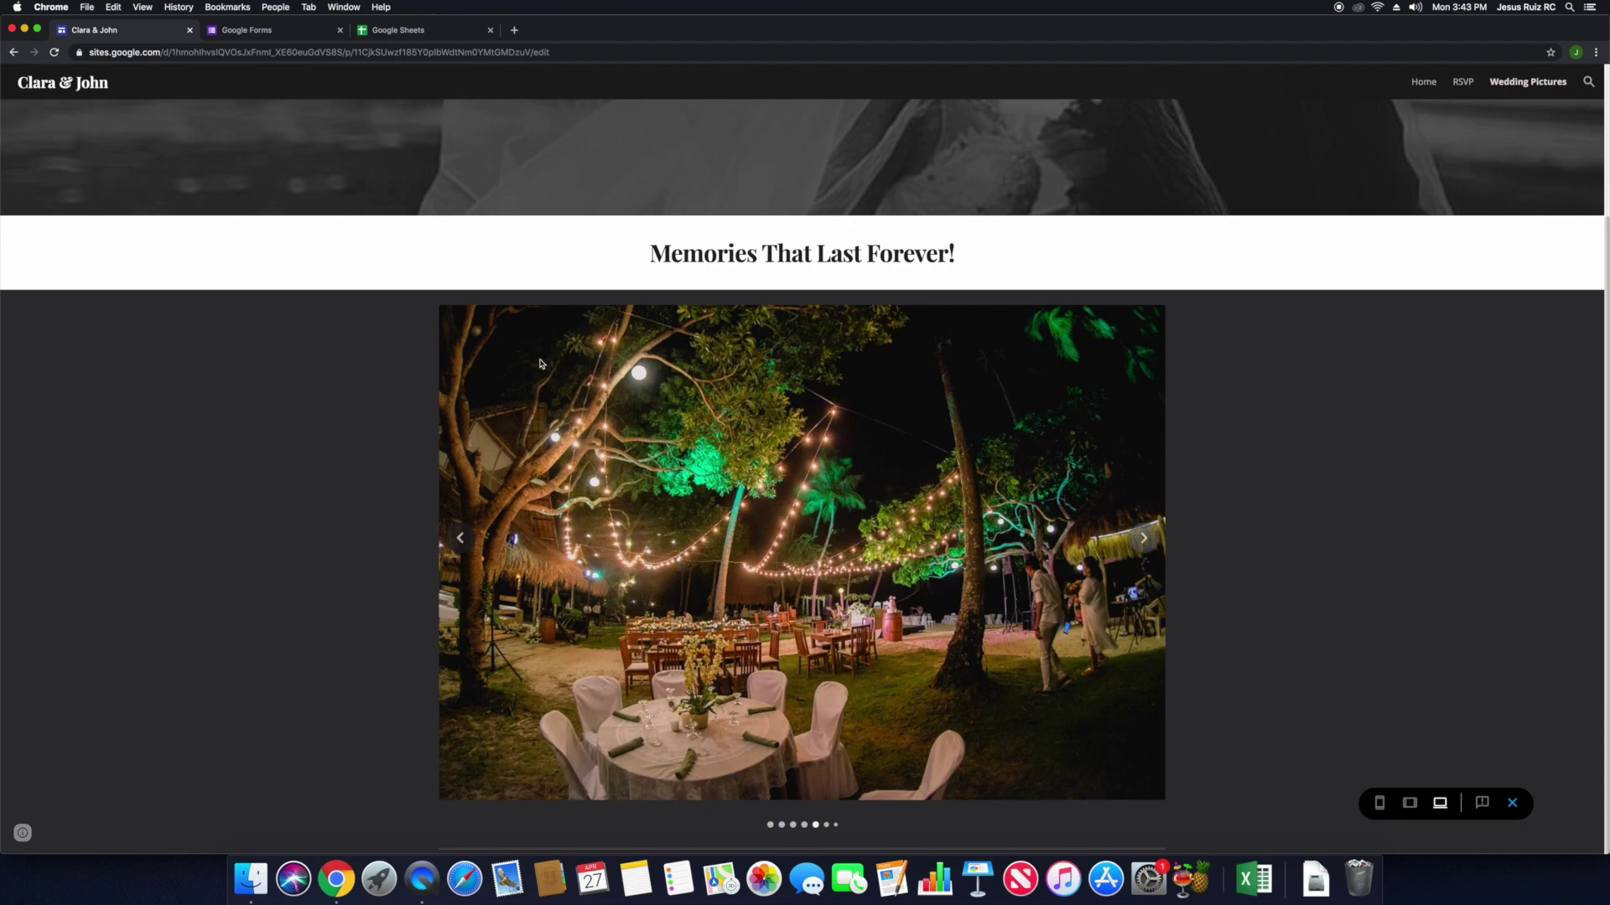
{"action": "scroll", "coordinate": [469, 352], "scroll_direction": "up", "scroll_amount": 3}
Return to the site's home page, exit the preview, and go back to the Sites home page.
{"action": "left_click", "coordinate": [47, 85]}
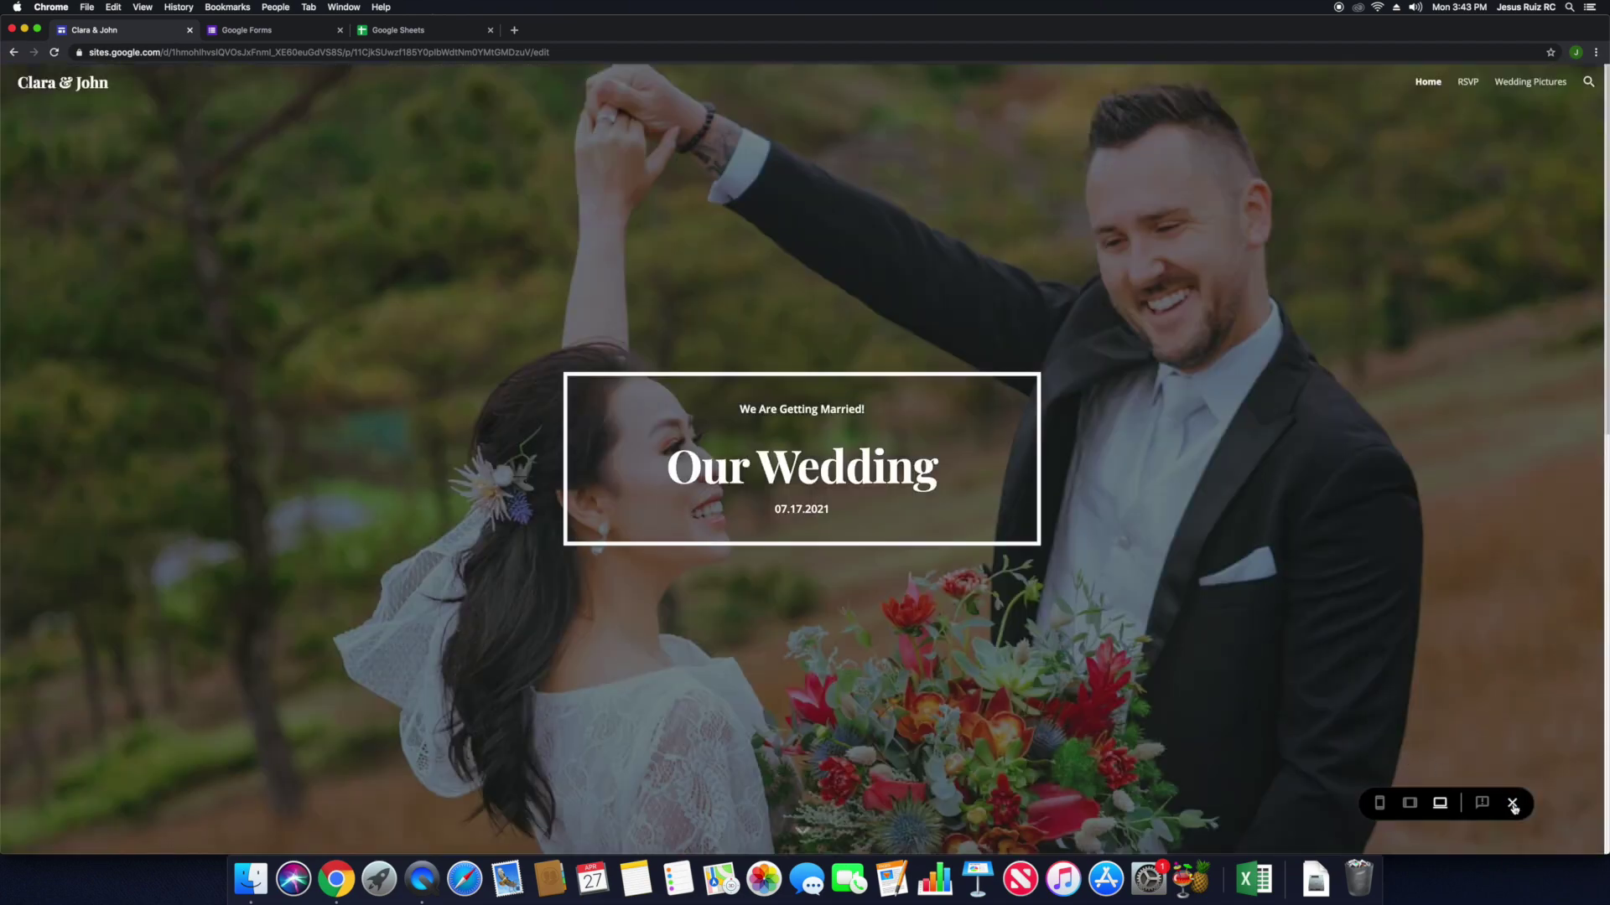
{"action": "left_click", "coordinate": [1512, 804]}
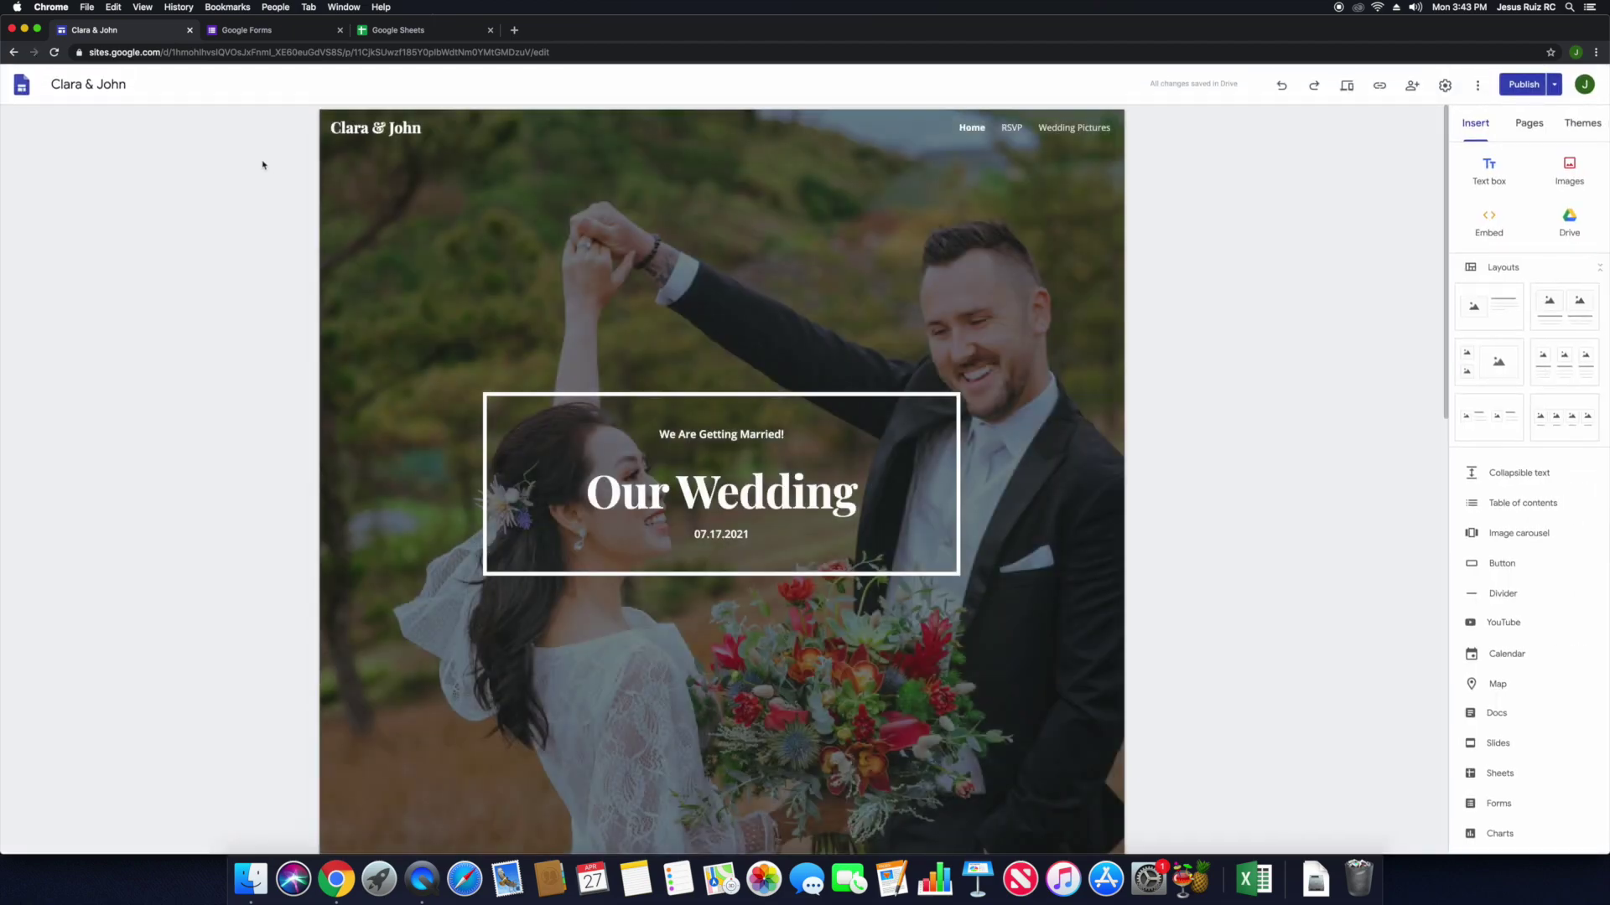
{"action": "left_click", "coordinate": [23, 87]}
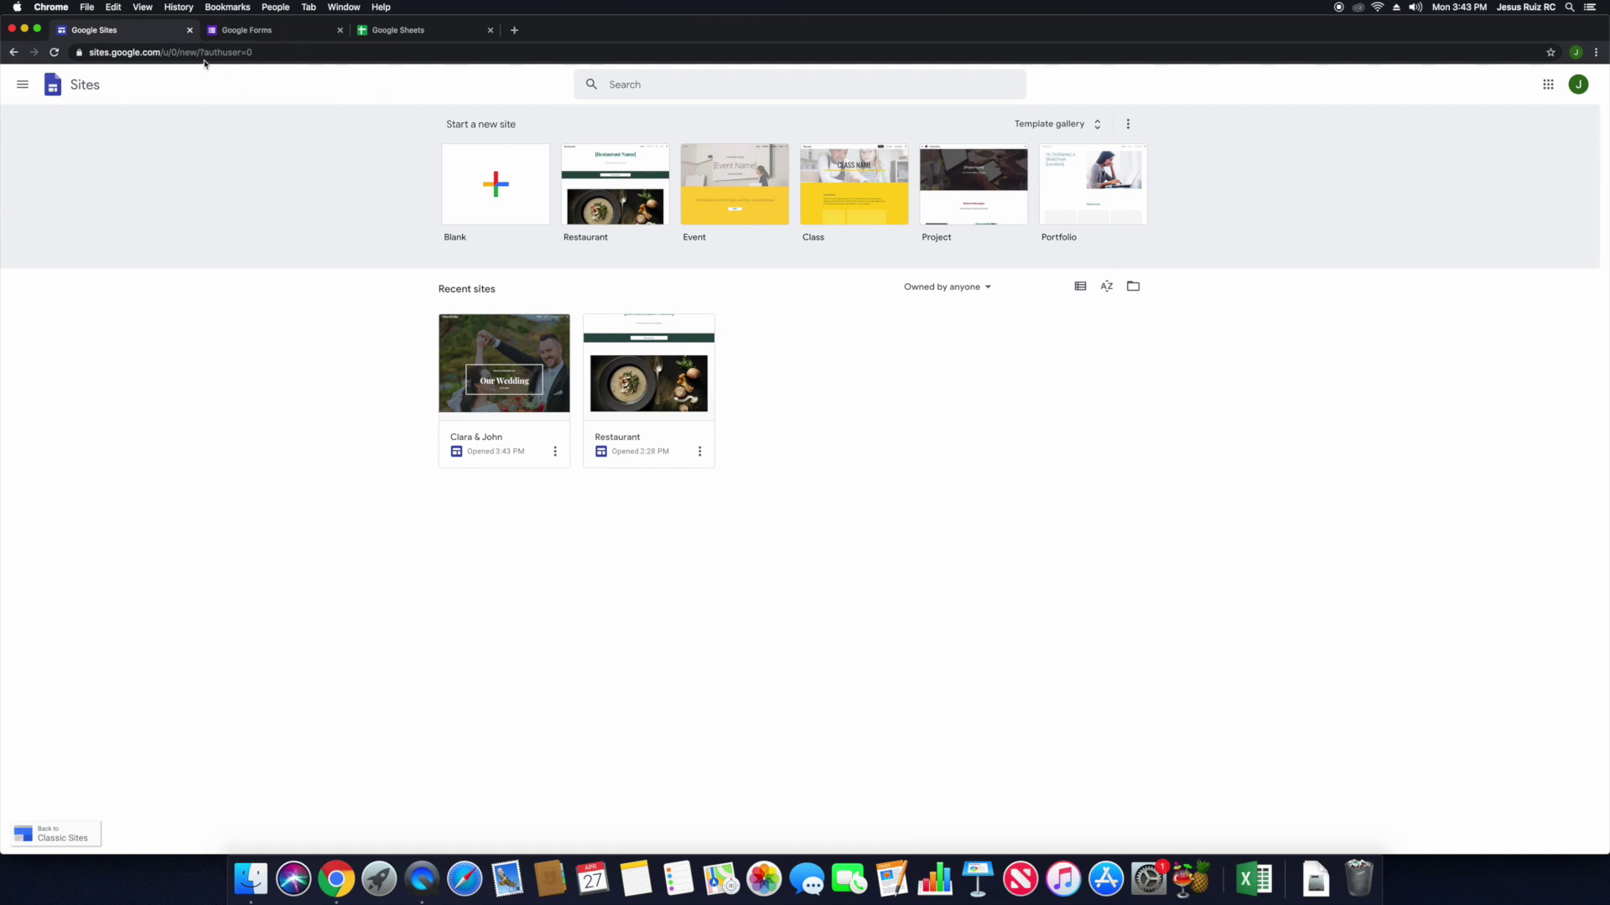
Search the web for 'google sites' in a new browser tab.
{"action": "left_click", "coordinate": [514, 31]}
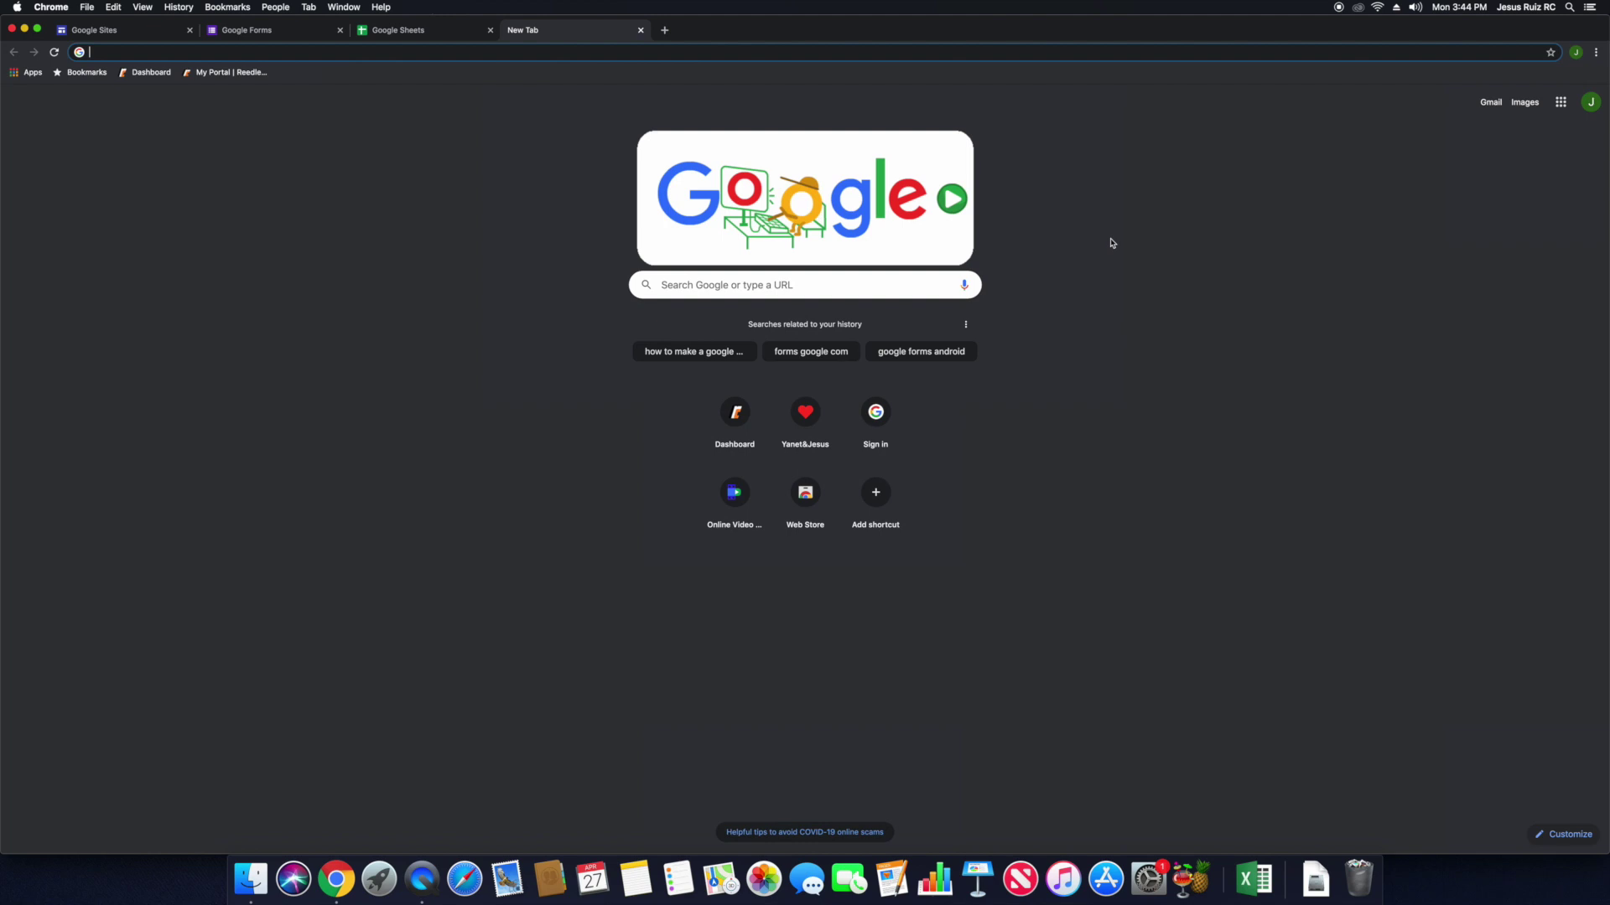
{"action": "left_click", "coordinate": [681, 287]}
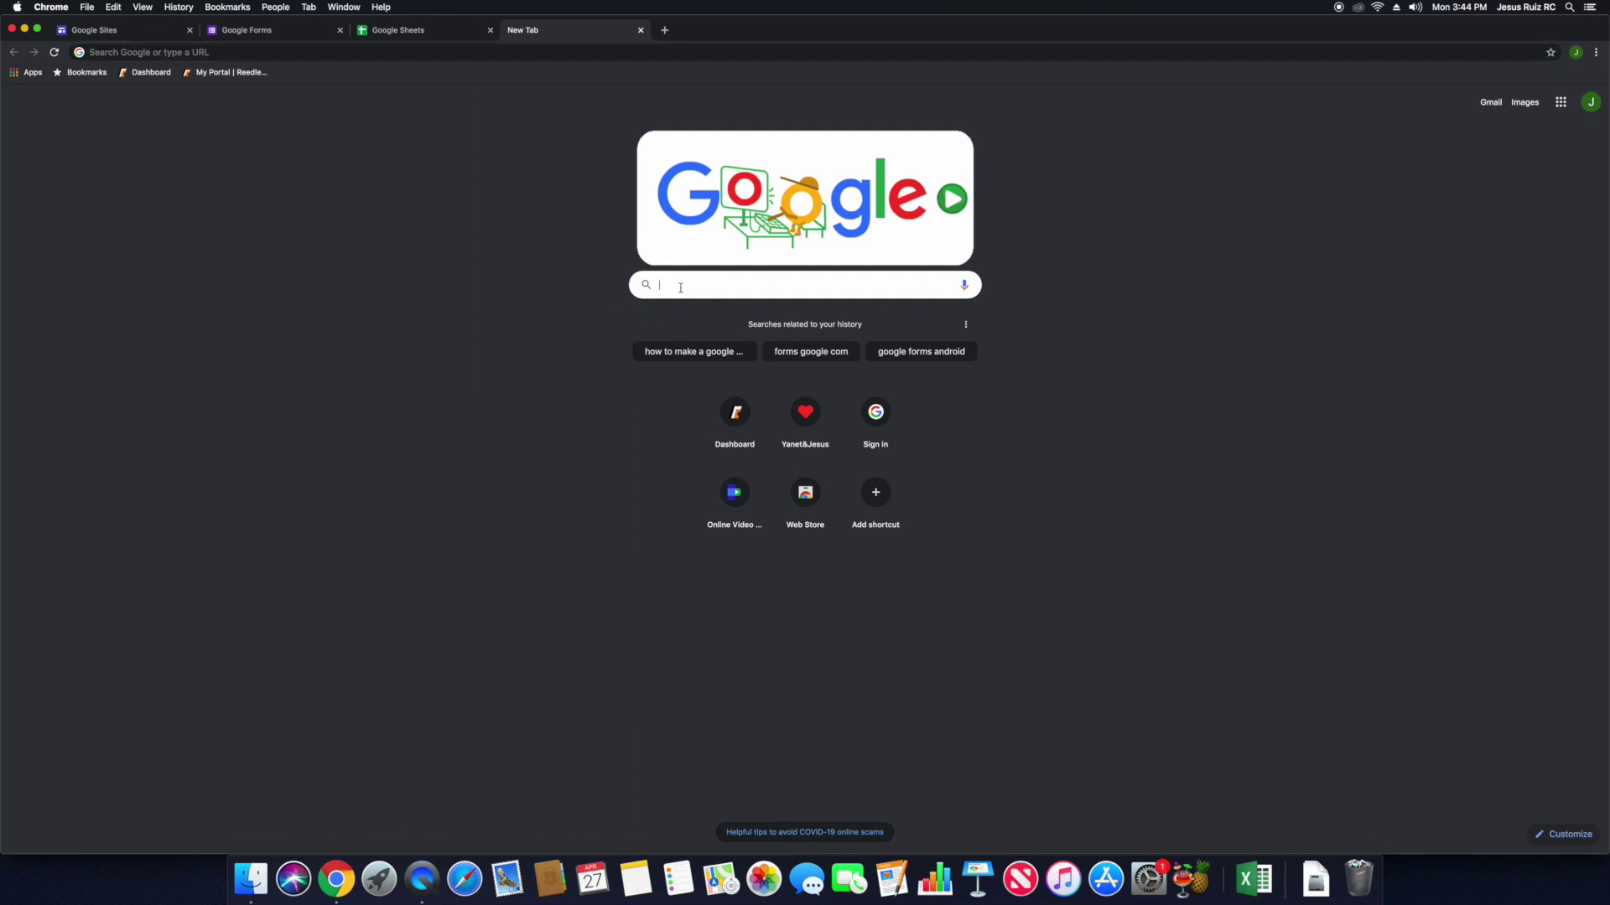
{"action": "type", "text": "google sites"}
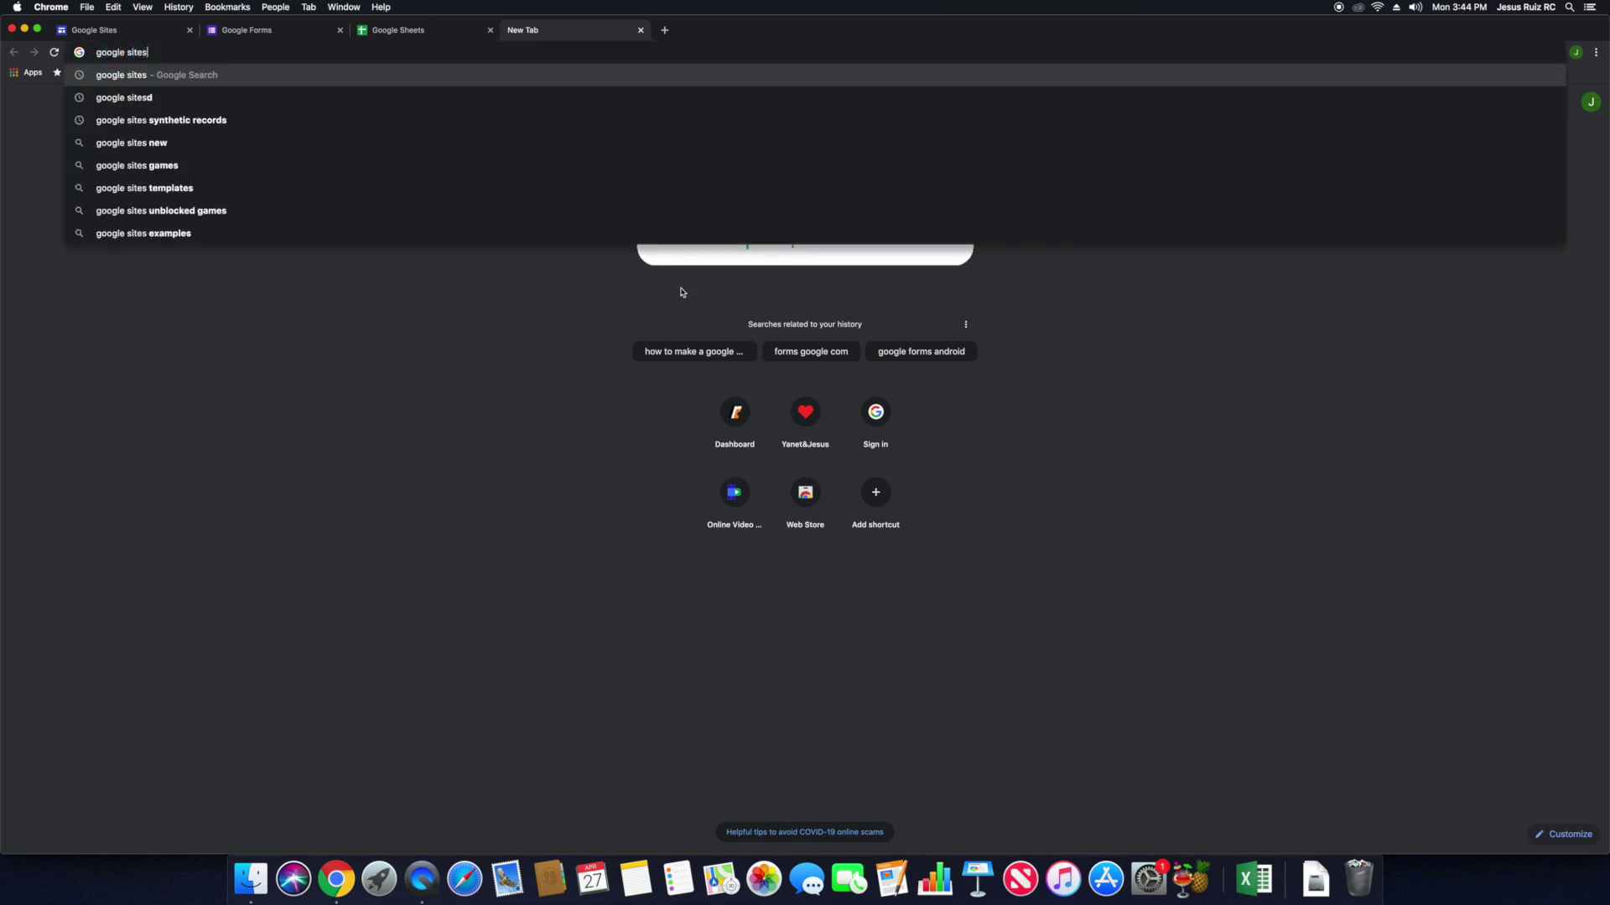
{"action": "key", "text": "Return"}
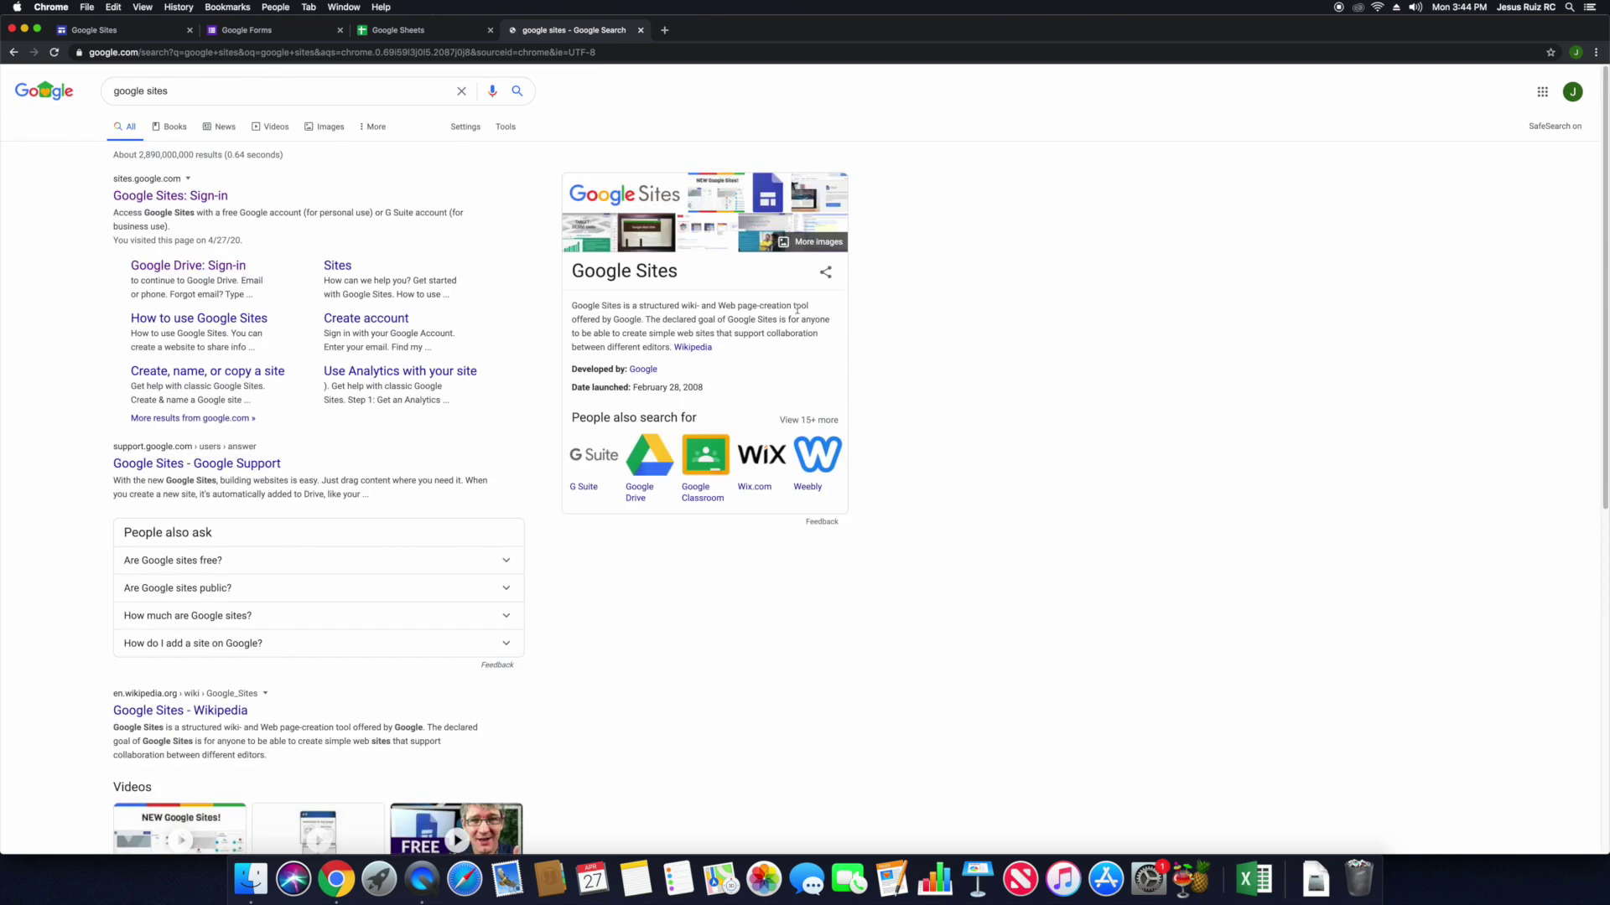
Open the Google Sites home page from the 'google sites' search results.
{"action": "left_click", "coordinate": [160, 197]}
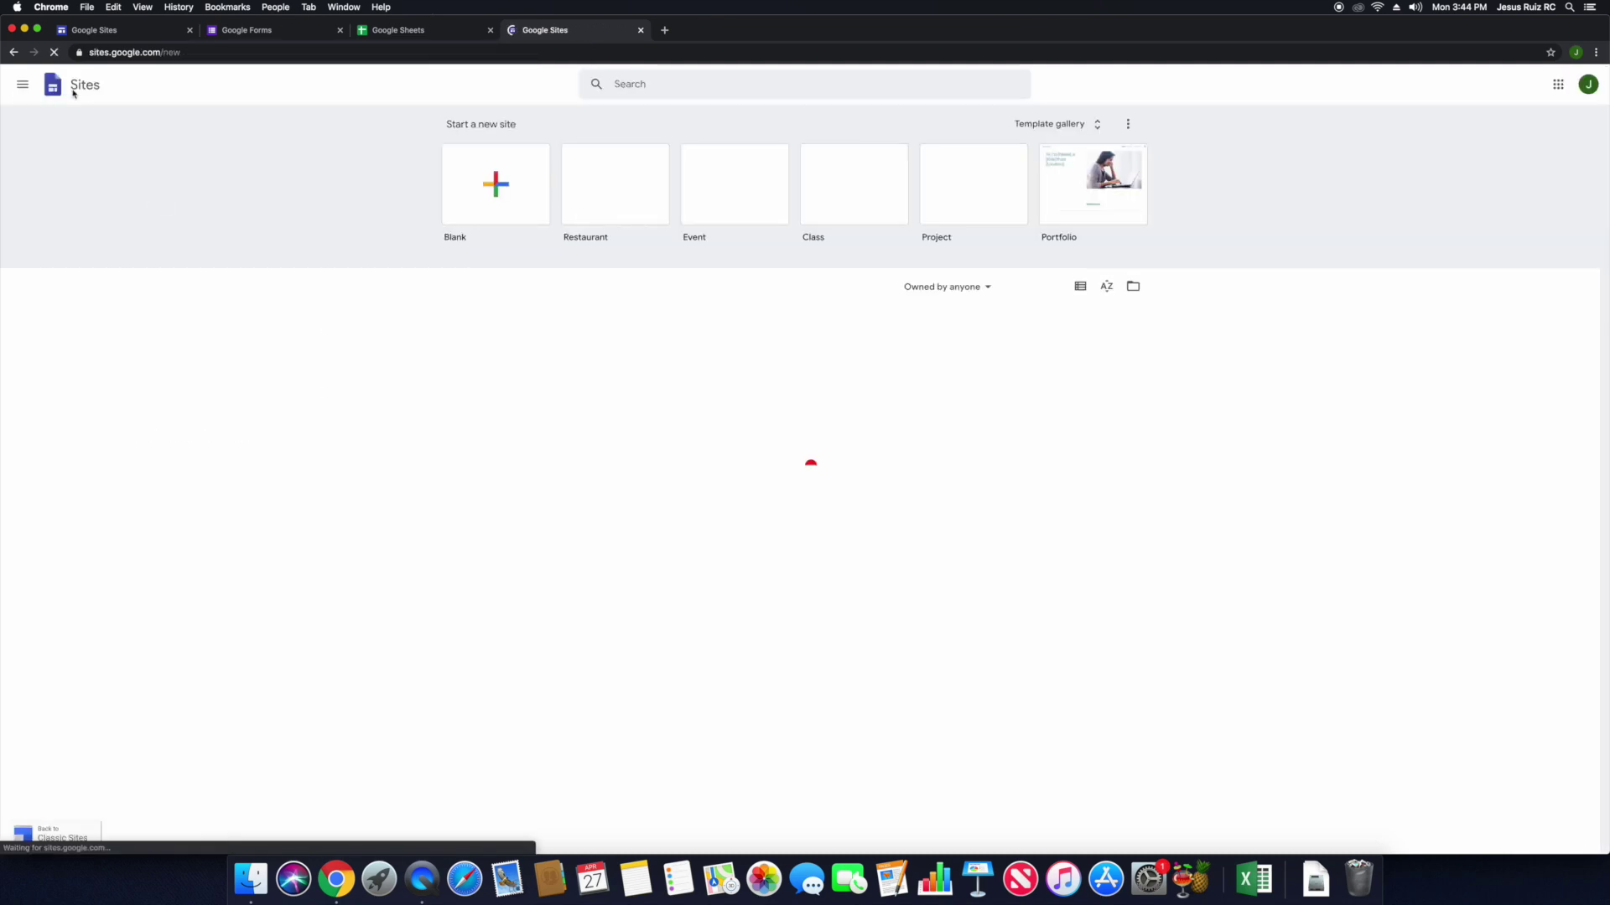
{"action": "left_click", "coordinate": [14, 54]}
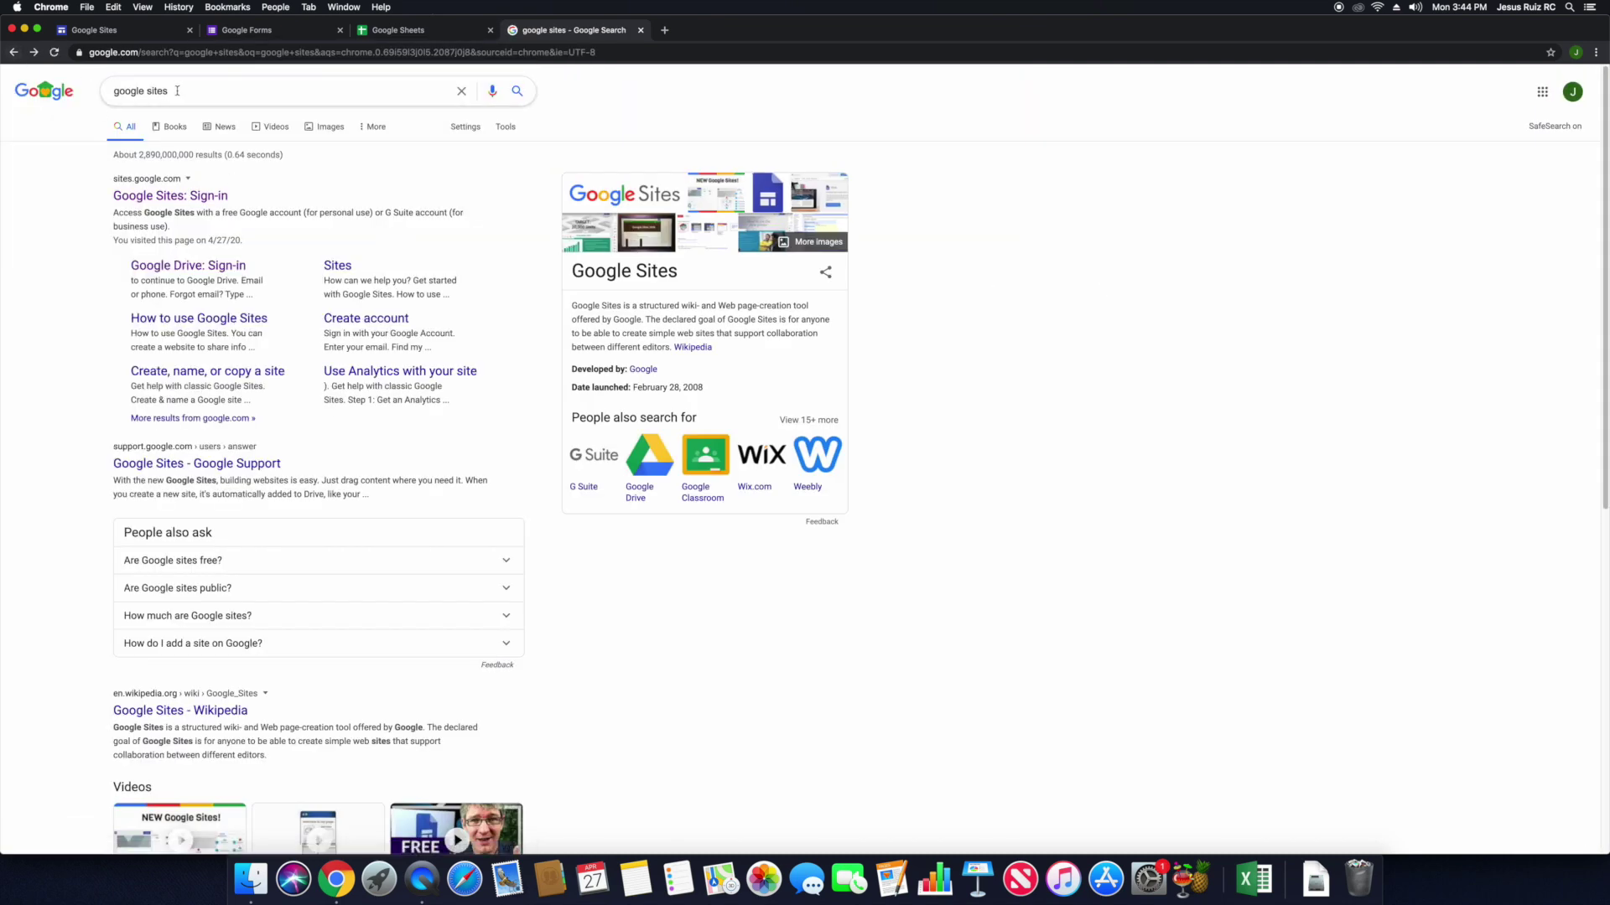
{"action": "left_click", "coordinate": [202, 94]}
{"action": "left_click", "coordinate": [58, 218]}
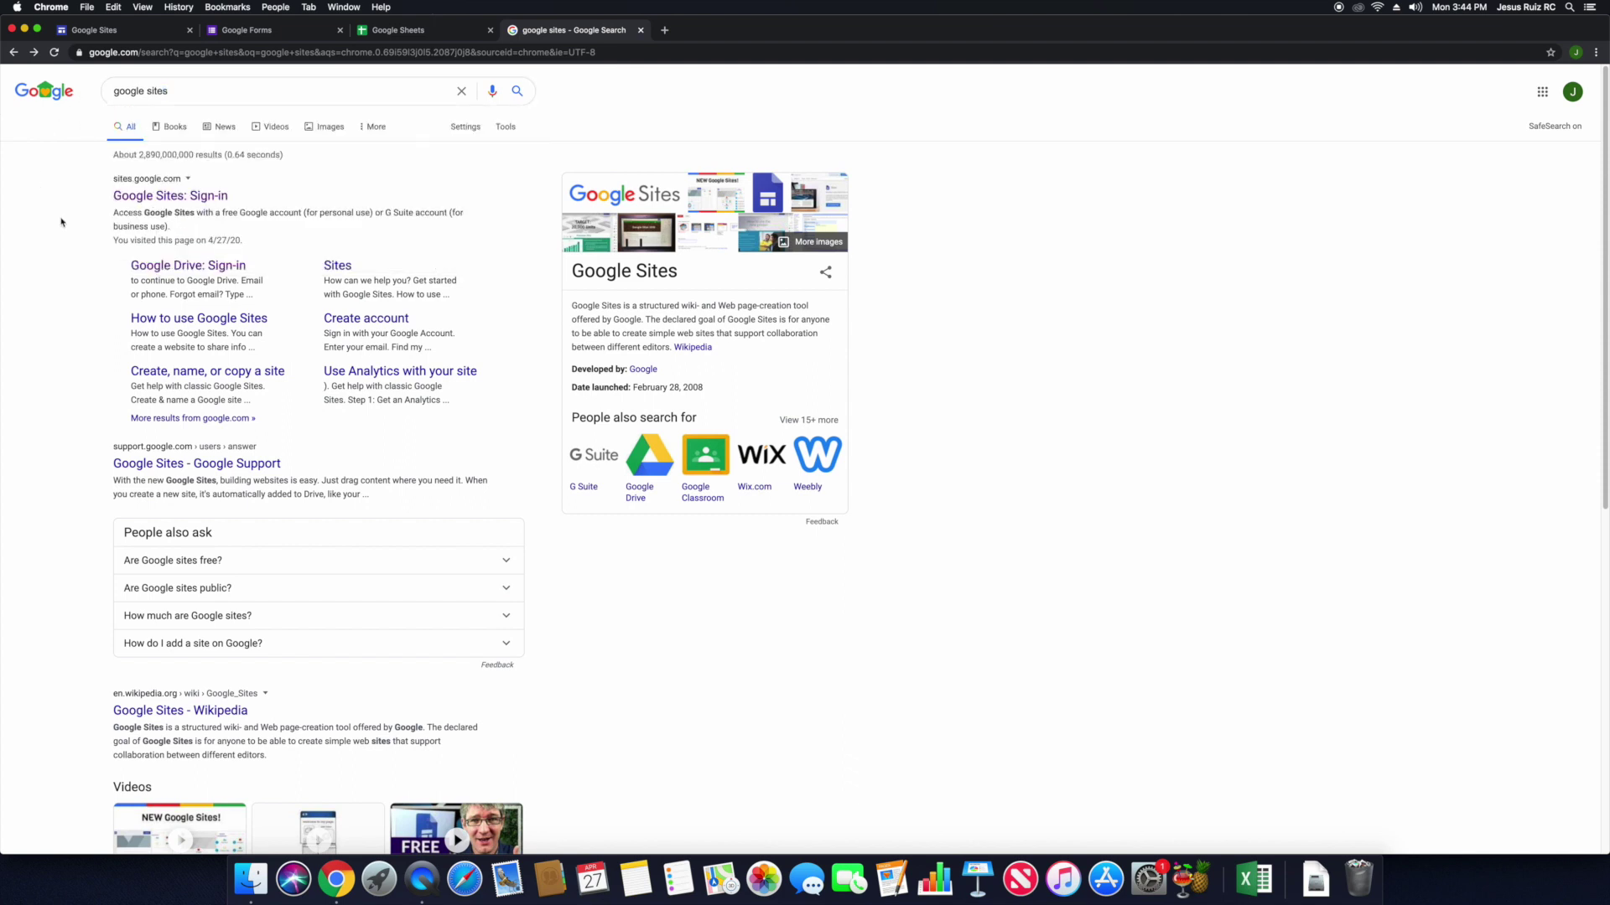
{"action": "left_click", "coordinate": [175, 200]}
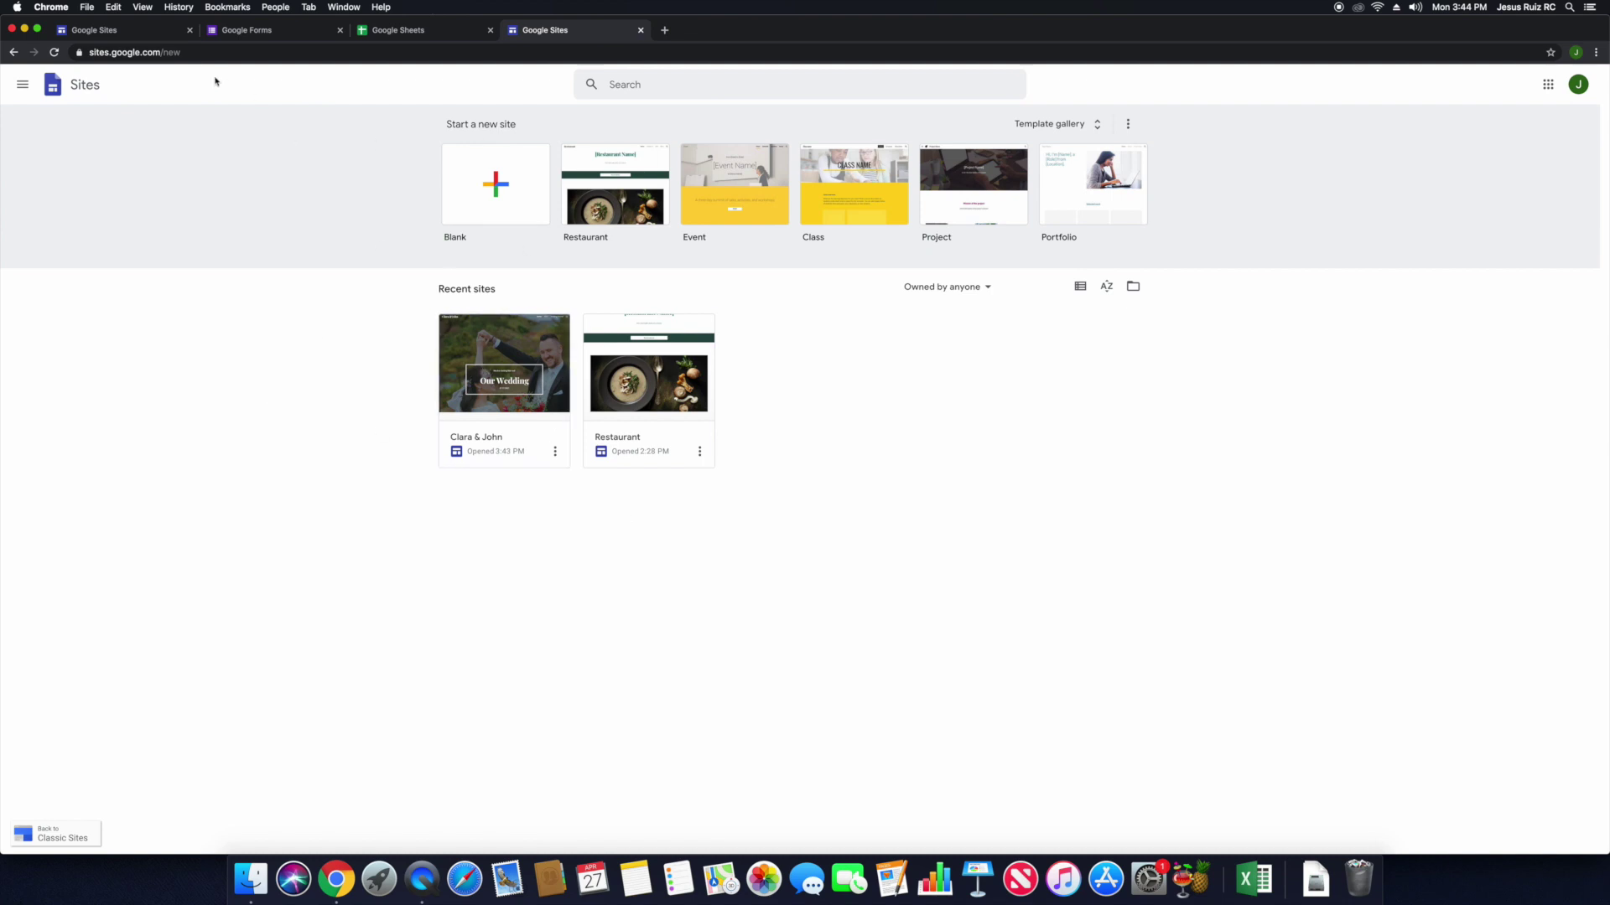
Close the duplicate Google Sites tab, keeping the original Sites home page tab.
{"action": "left_click", "coordinate": [135, 31]}
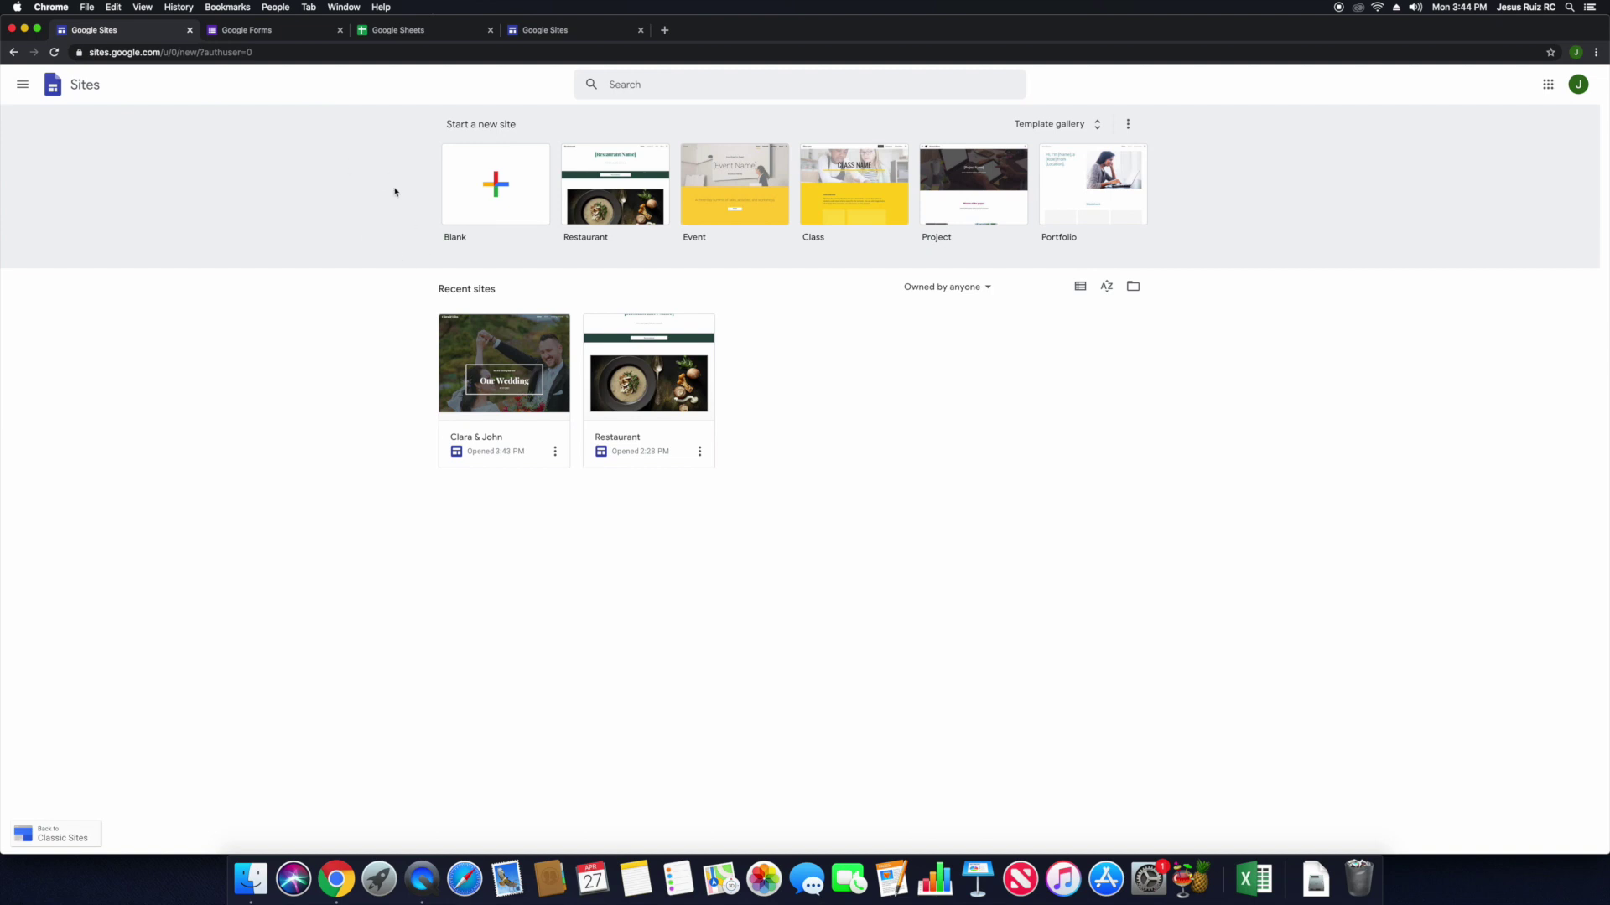
{"action": "left_click", "coordinate": [638, 31]}
Start a site from the Blank template and name it 'Kim & Jeff'.
{"action": "left_click", "coordinate": [503, 188]}
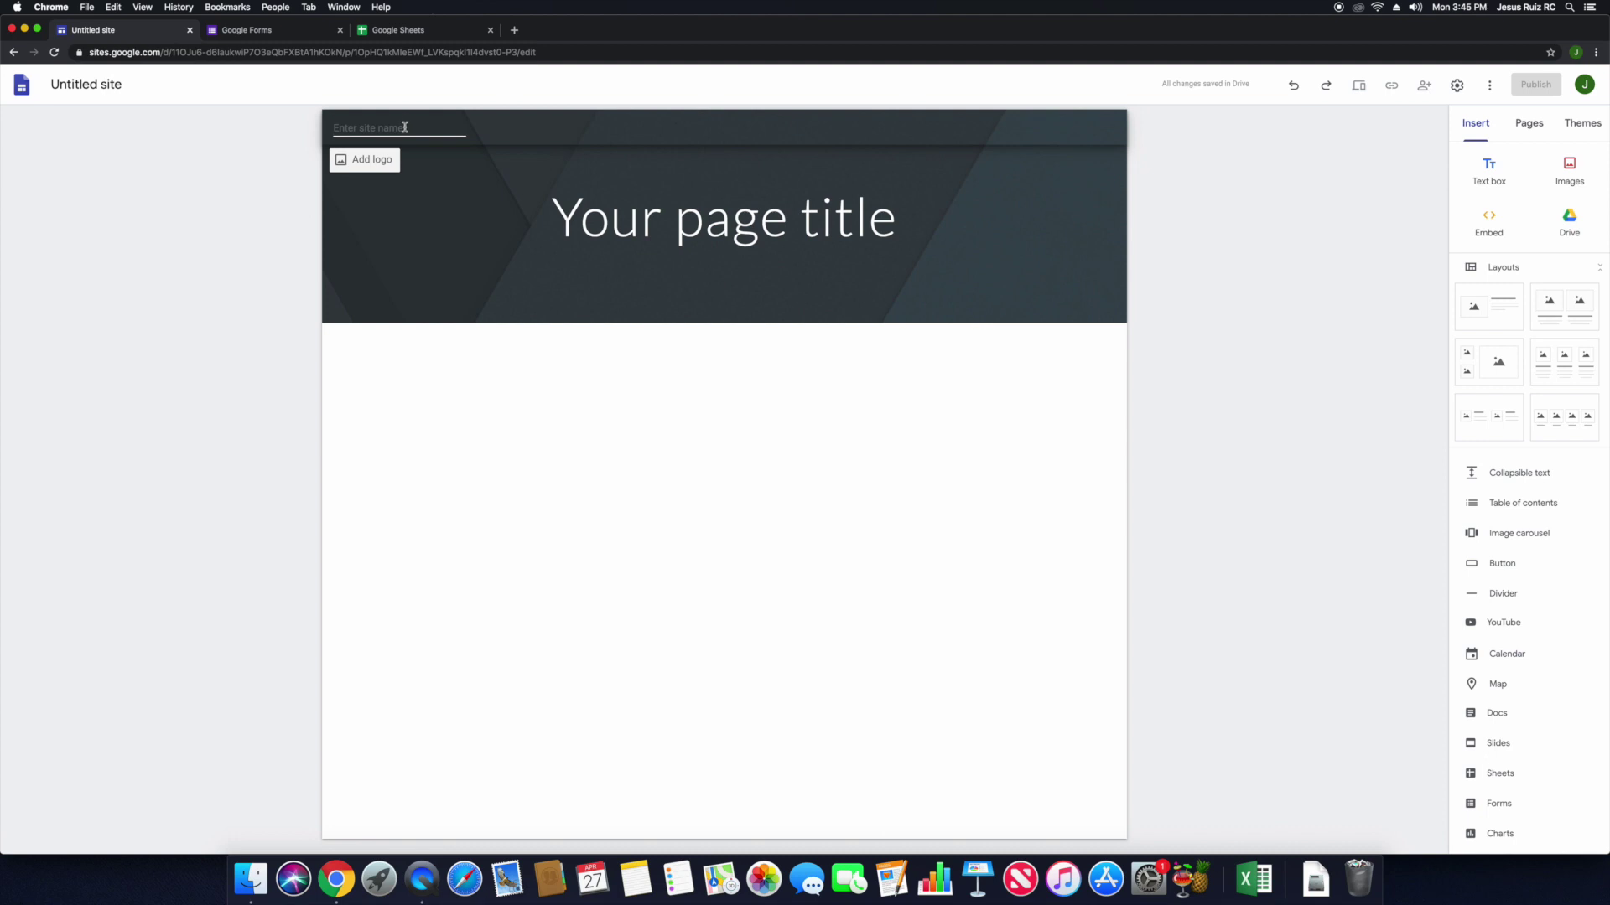
{"action": "left_click", "coordinate": [432, 128]}
{"action": "type", "text": "Kim & Jeff"}
{"action": "left_click", "coordinate": [148, 449]}
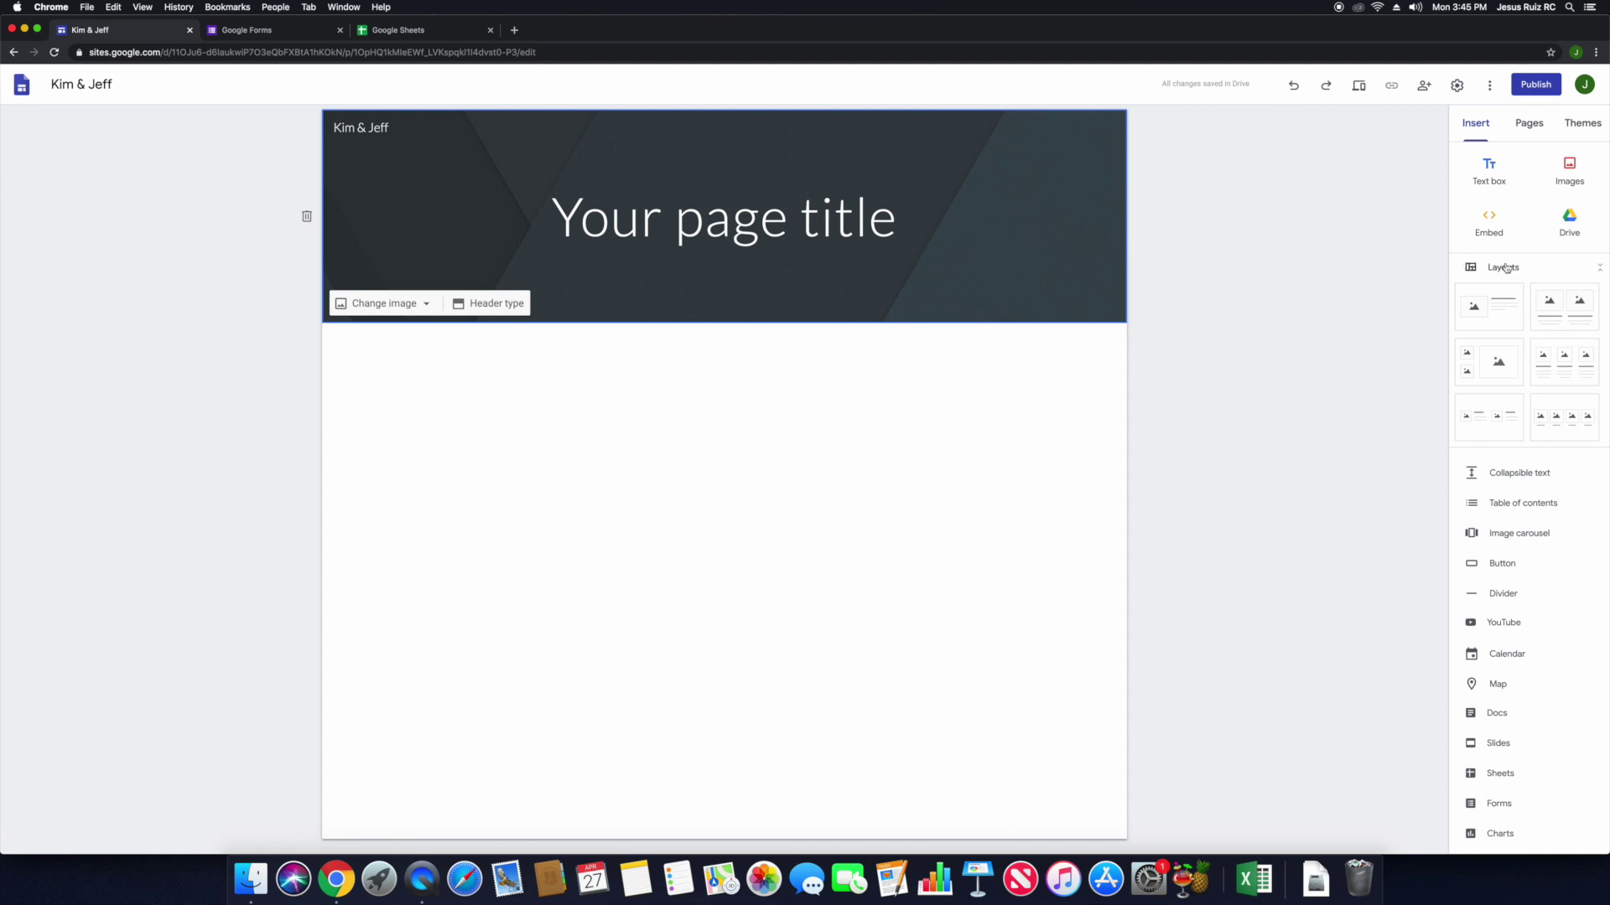
{"action": "left_click", "coordinate": [1597, 126]}
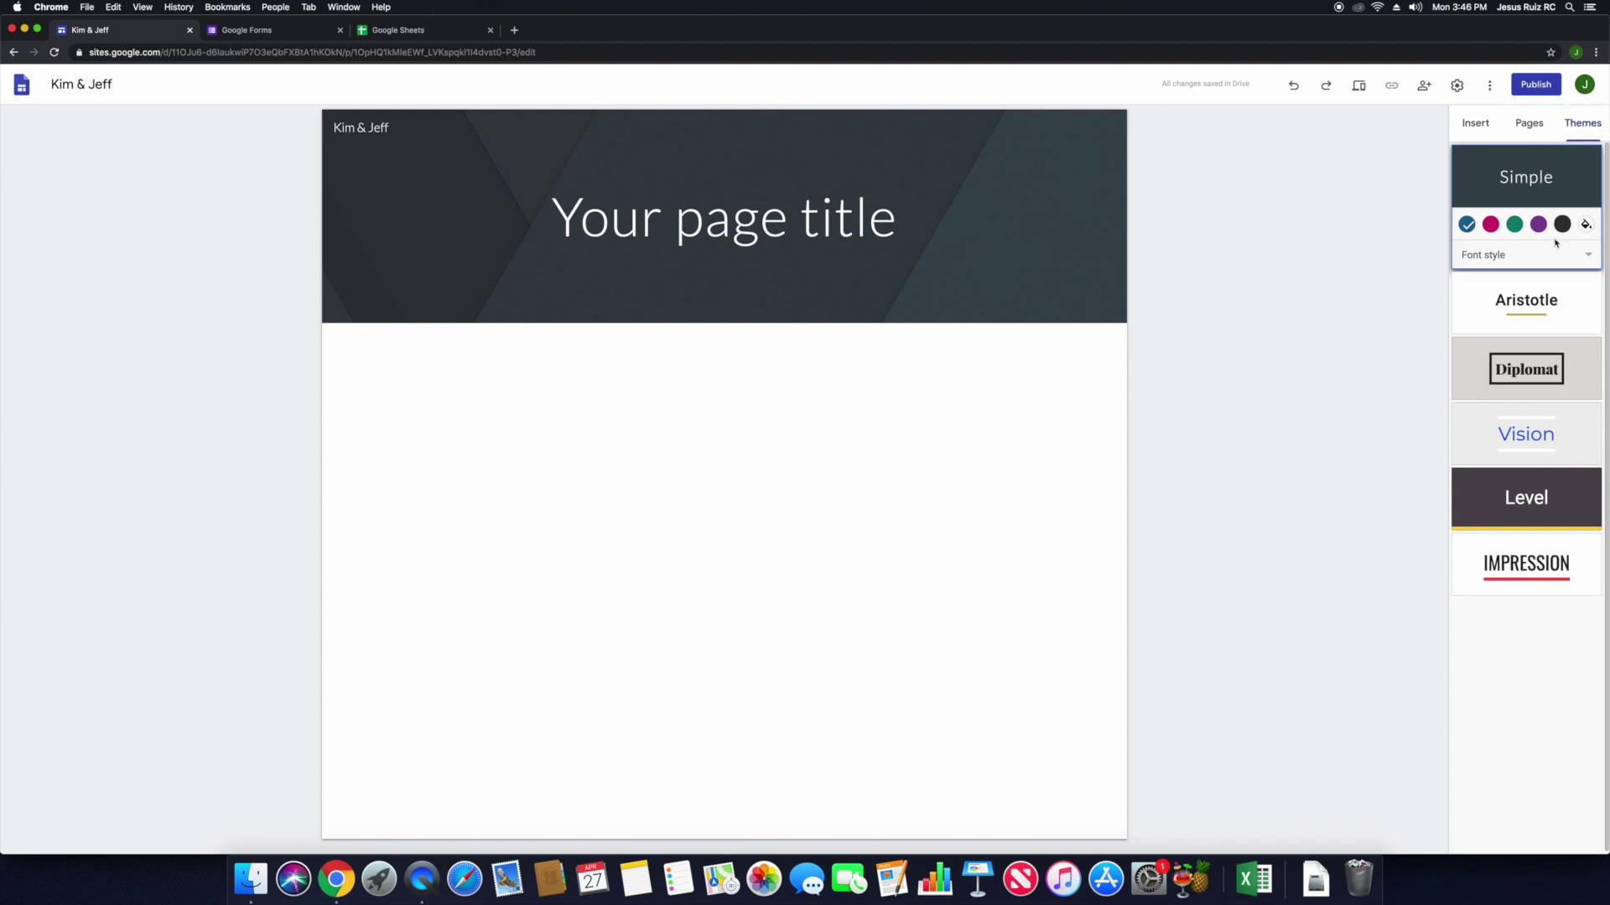
Try the Diplomat, Aristotle, Vision, Level and Impression themes, then apply Diplomat.
{"action": "left_click", "coordinate": [1502, 379]}
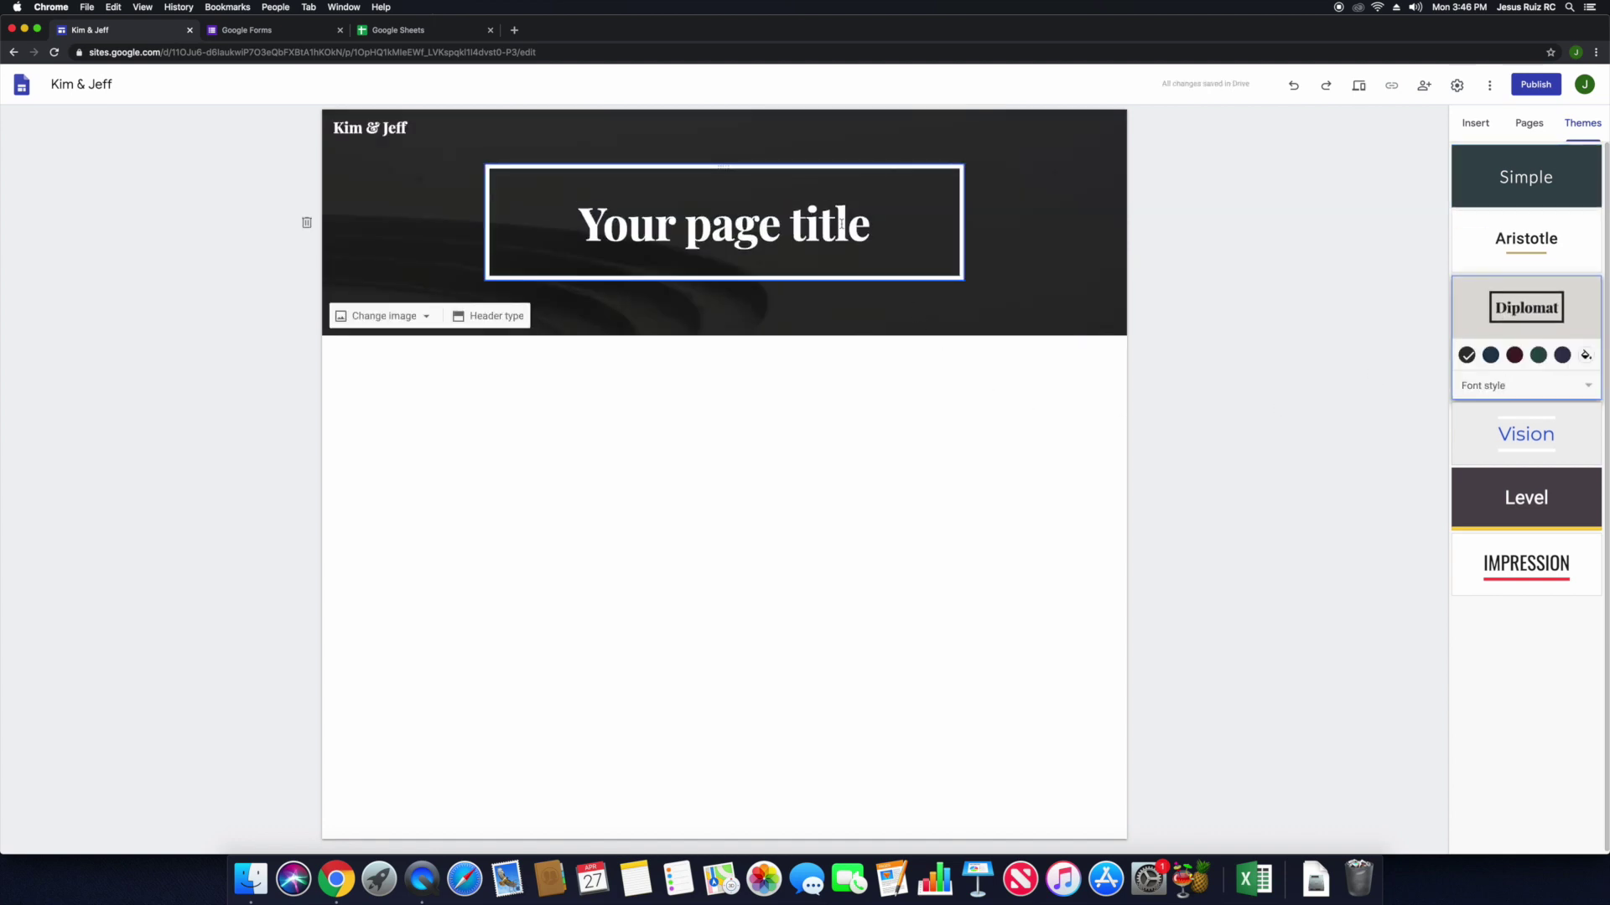
{"action": "left_click", "coordinate": [1492, 249]}
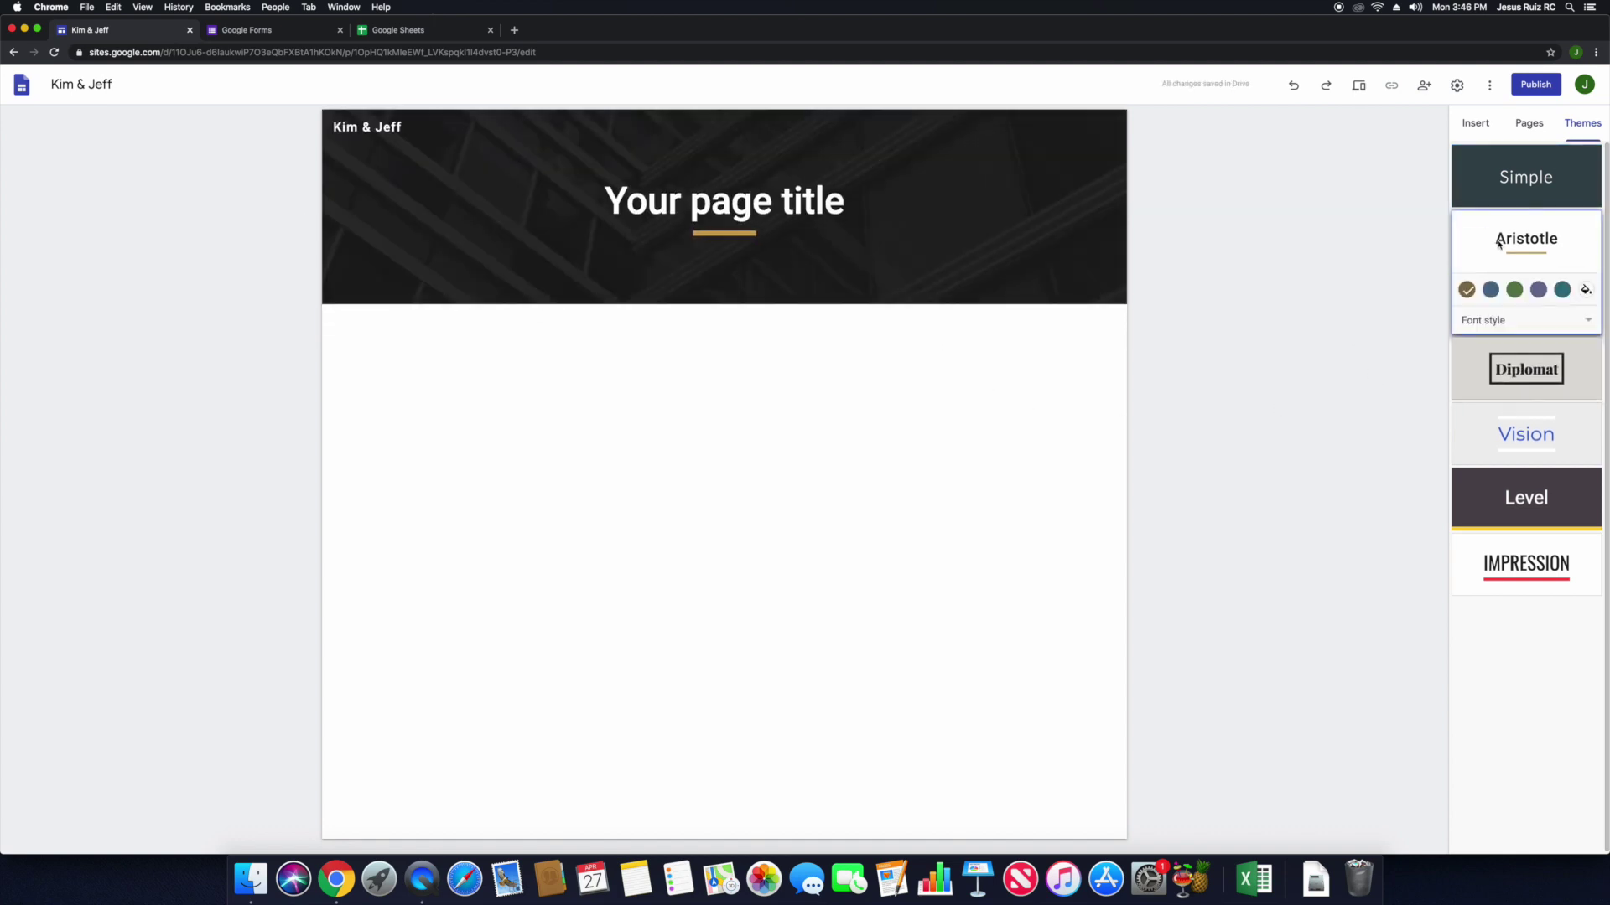
{"action": "left_click", "coordinate": [1494, 437]}
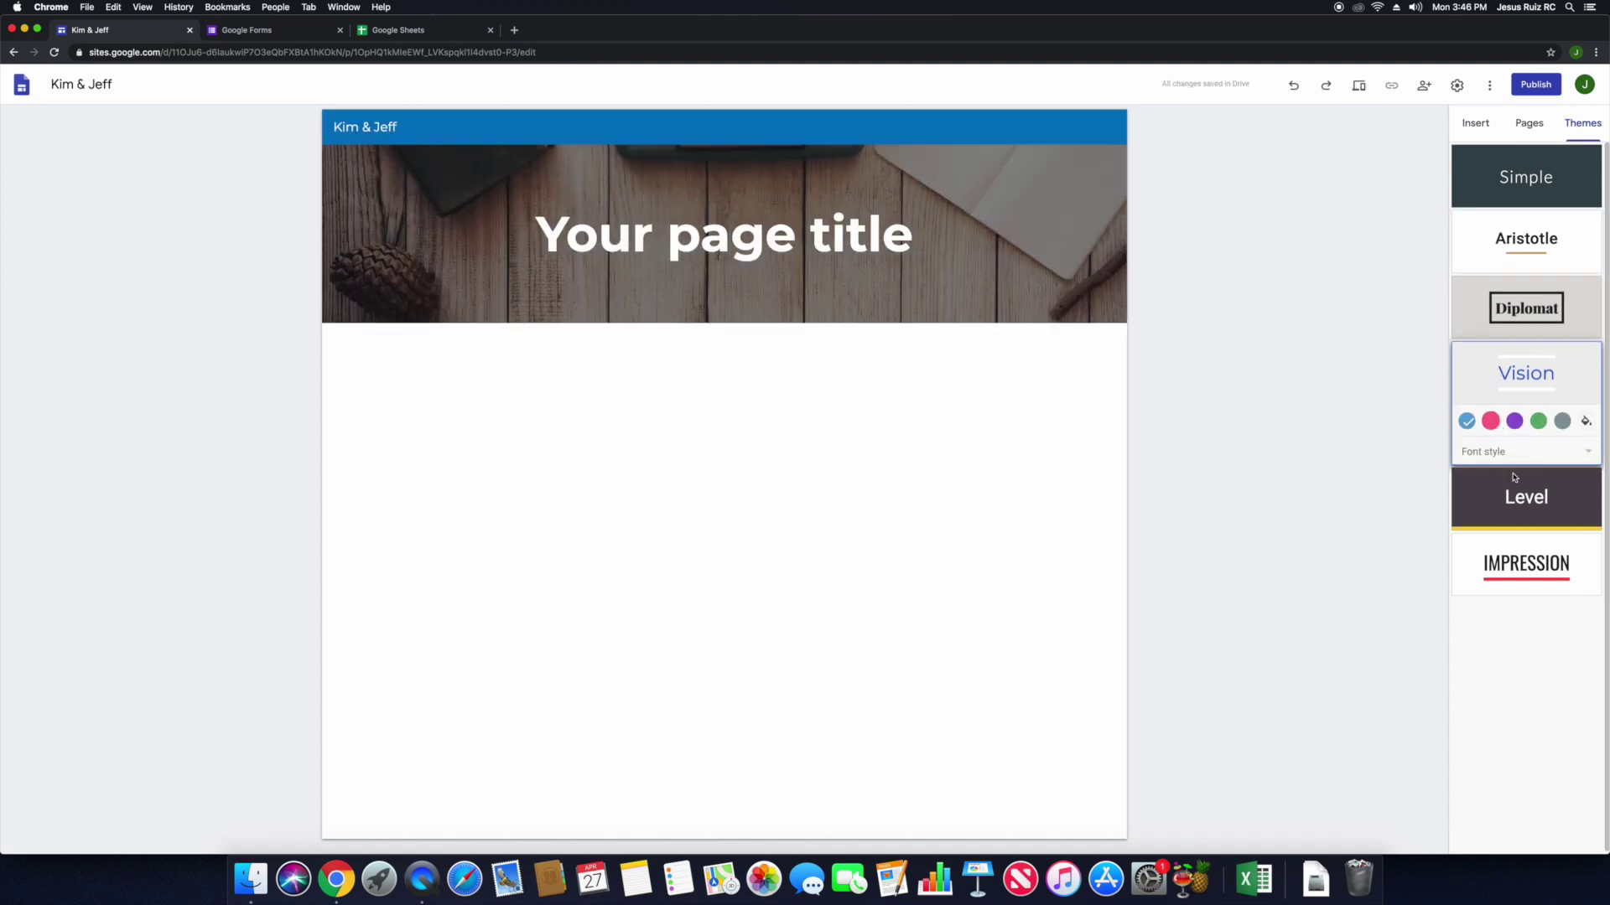
{"action": "left_click", "coordinate": [1516, 503]}
{"action": "left_click", "coordinate": [1515, 563]}
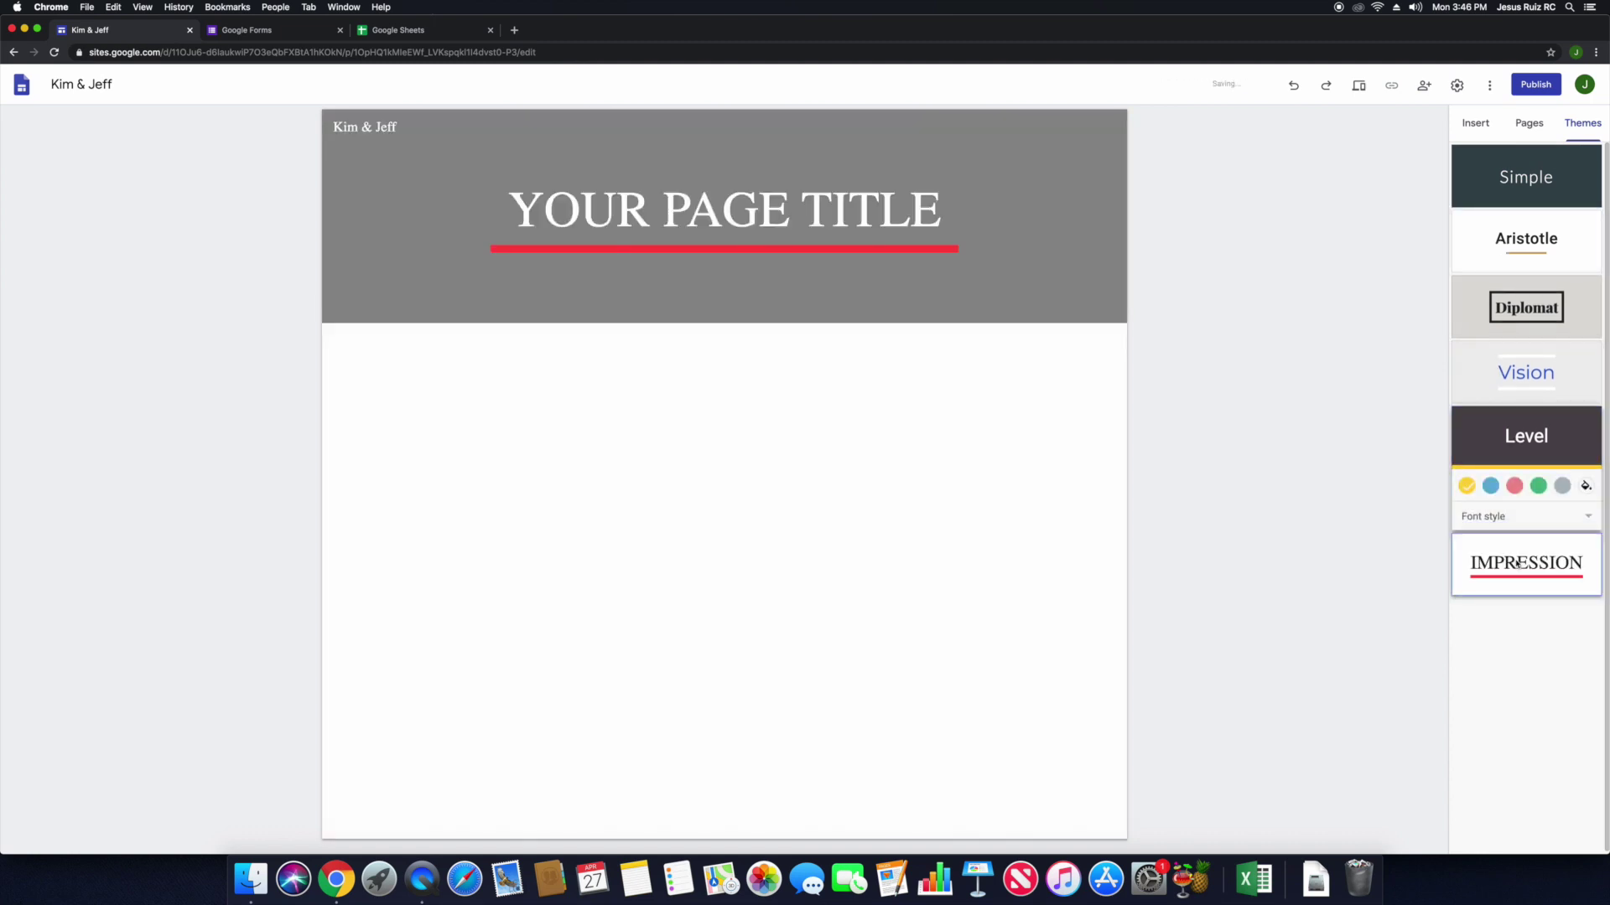
{"action": "left_click", "coordinate": [1467, 319]}
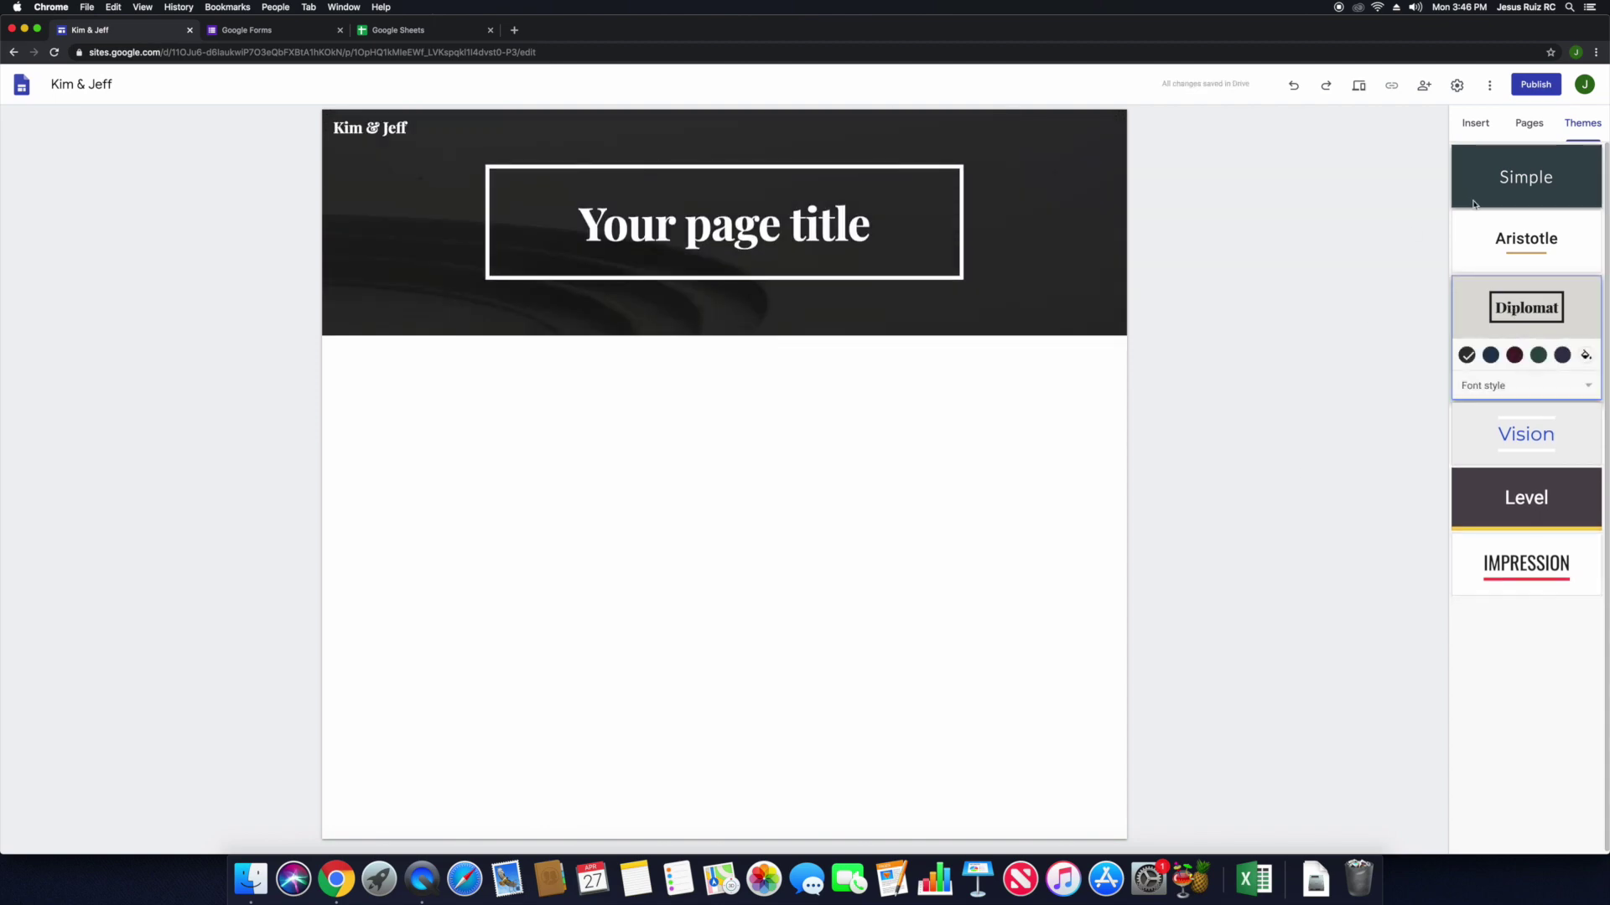
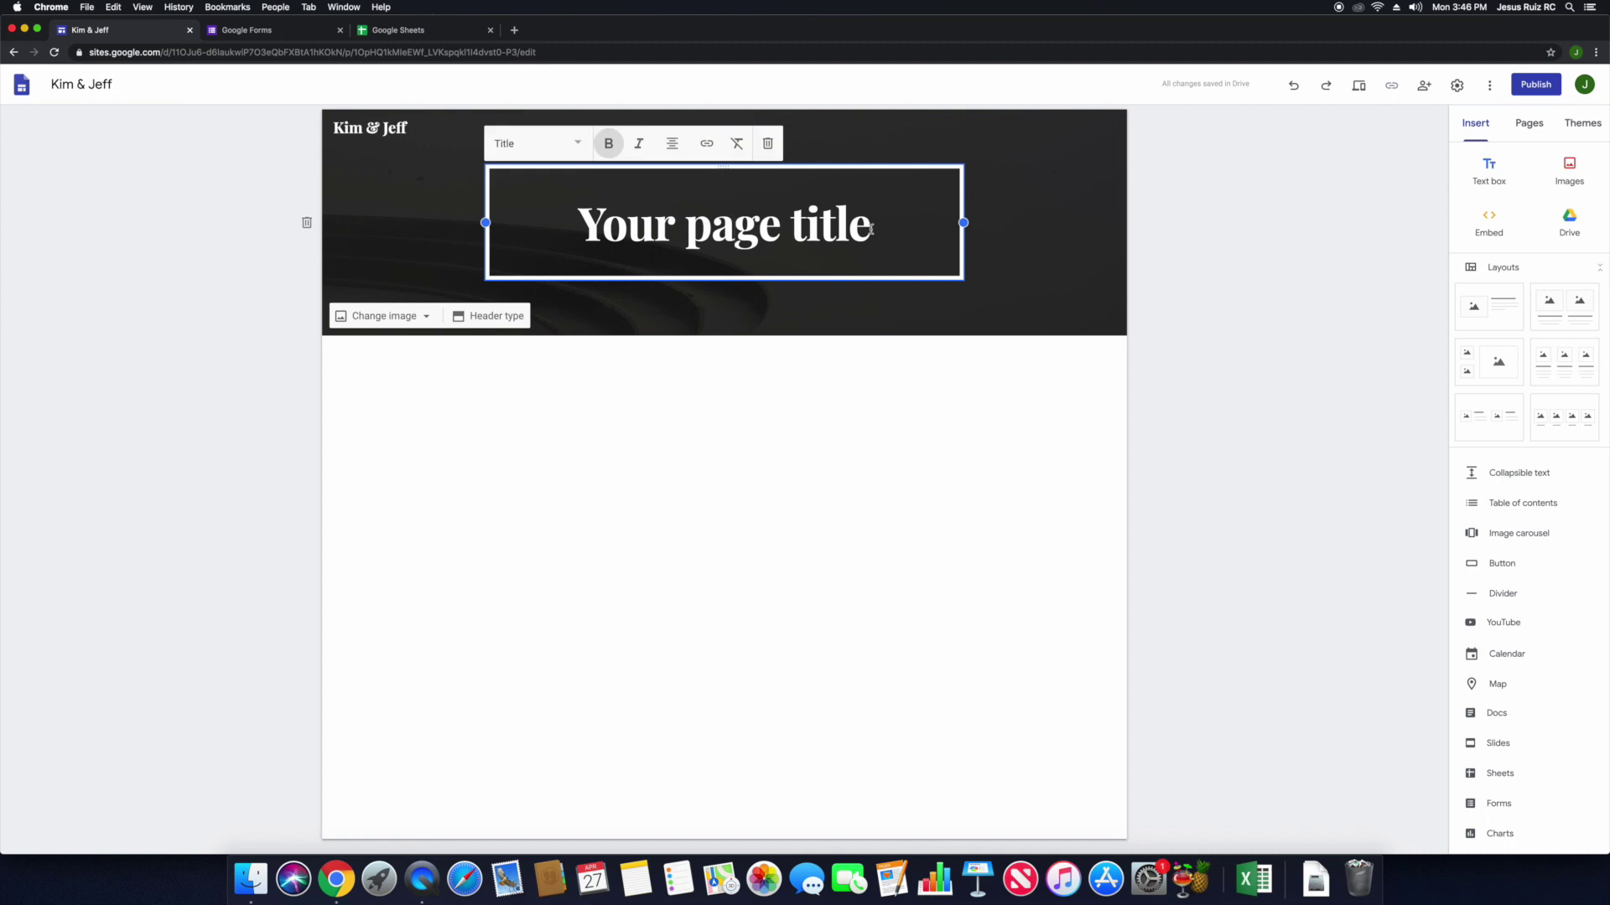
Retitle the header 'Our Wedding' and add a centered date line reading 07.23.2021 beneath it.
{"action": "key", "text": "BackSpace"}
{"action": "key", "text": "BackSpace"}
{"action": "key", "text": "BackSpace"}
{"action": "key", "text": "BackSpace"}
{"action": "key", "text": "BackSpace"}
{"action": "key", "text": "BackSpace"}
{"action": "key", "text": "BackSpace"}
{"action": "key", "text": "BackSpace"}
{"action": "key", "text": "BackSpace"}
{"action": "key", "text": "BackSpace"}
{"action": "key", "text": "BackSpace"}
{"action": "key", "text": "BackSpace"}
{"action": "key", "text": "BackSpace"}
{"action": "key", "text": "BackSpace"}
{"action": "key", "text": "BackSpace"}
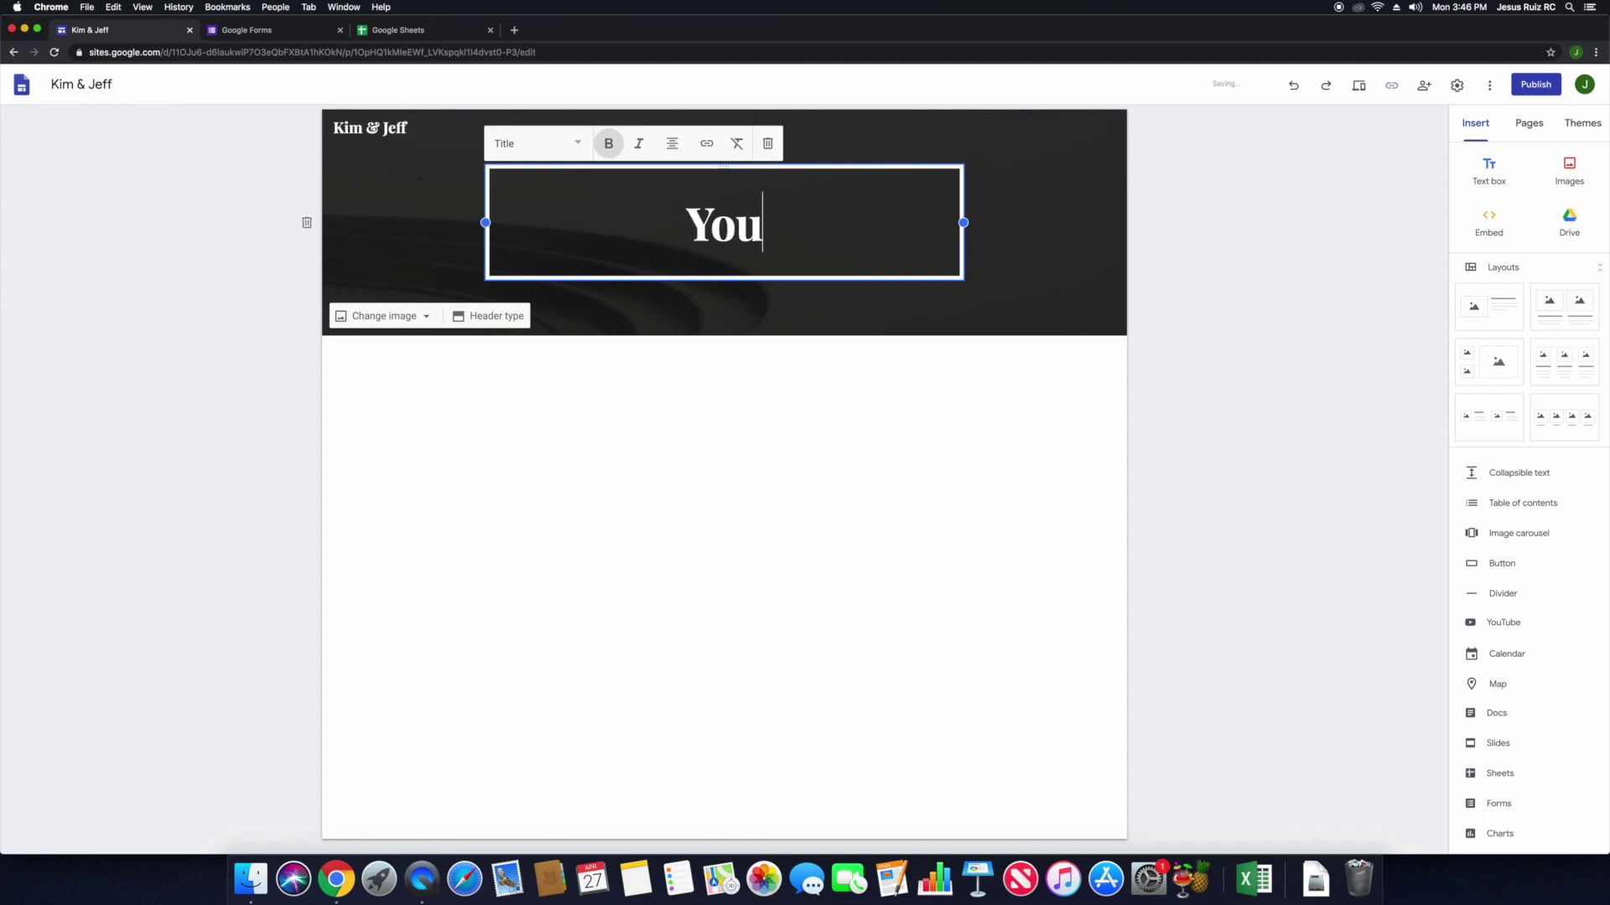
{"action": "type", "text": "Our "}
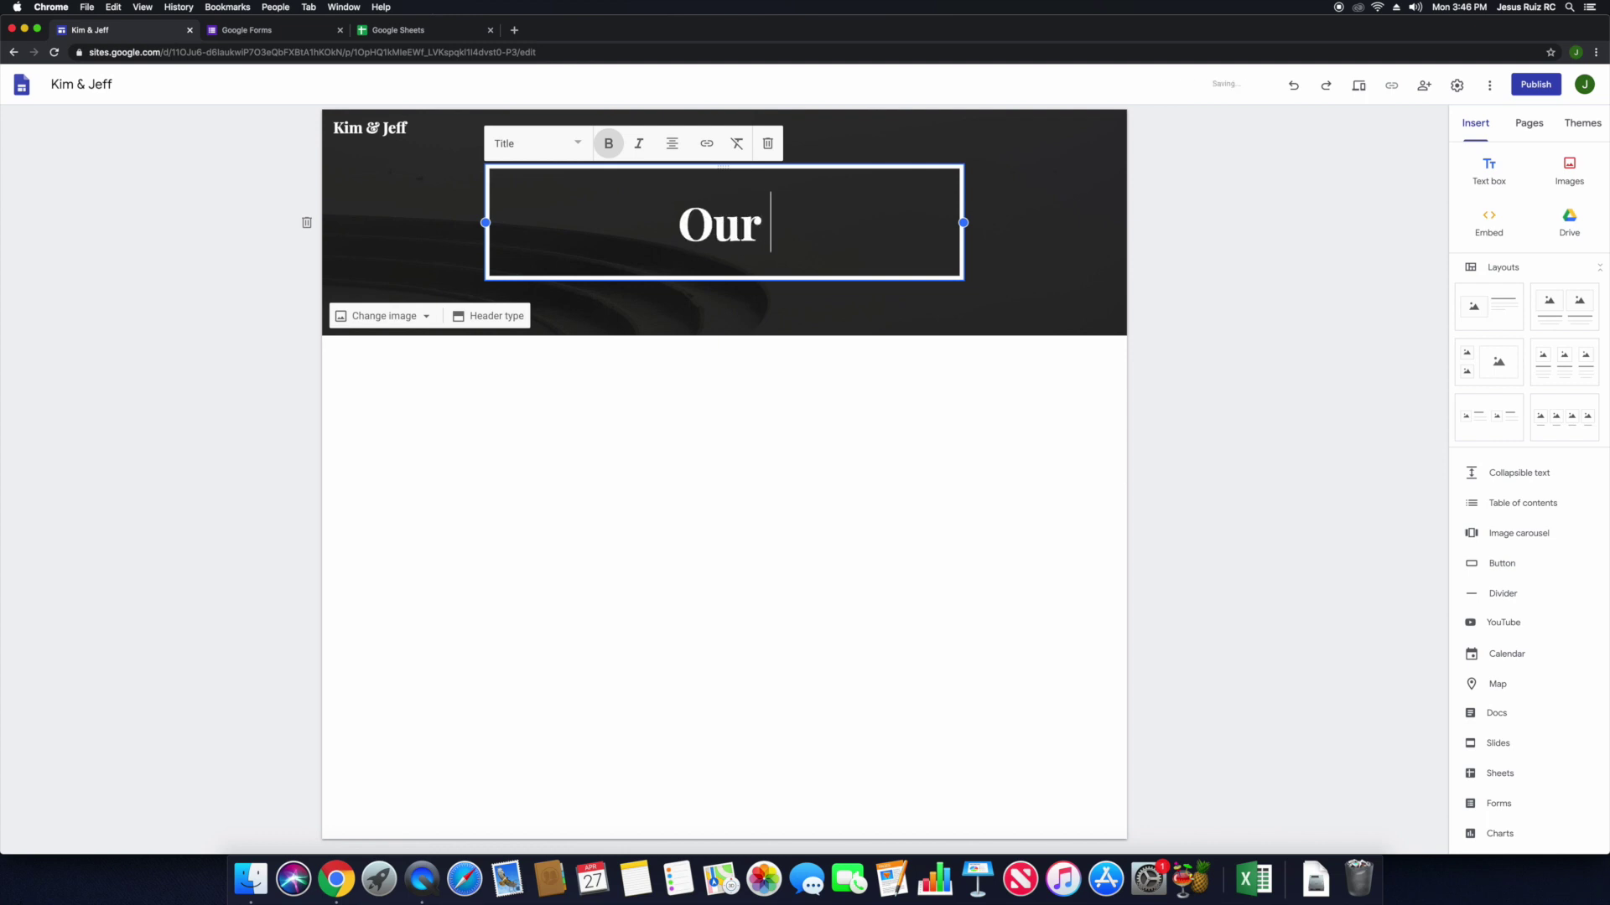
{"action": "type", "text": "Wedding"}
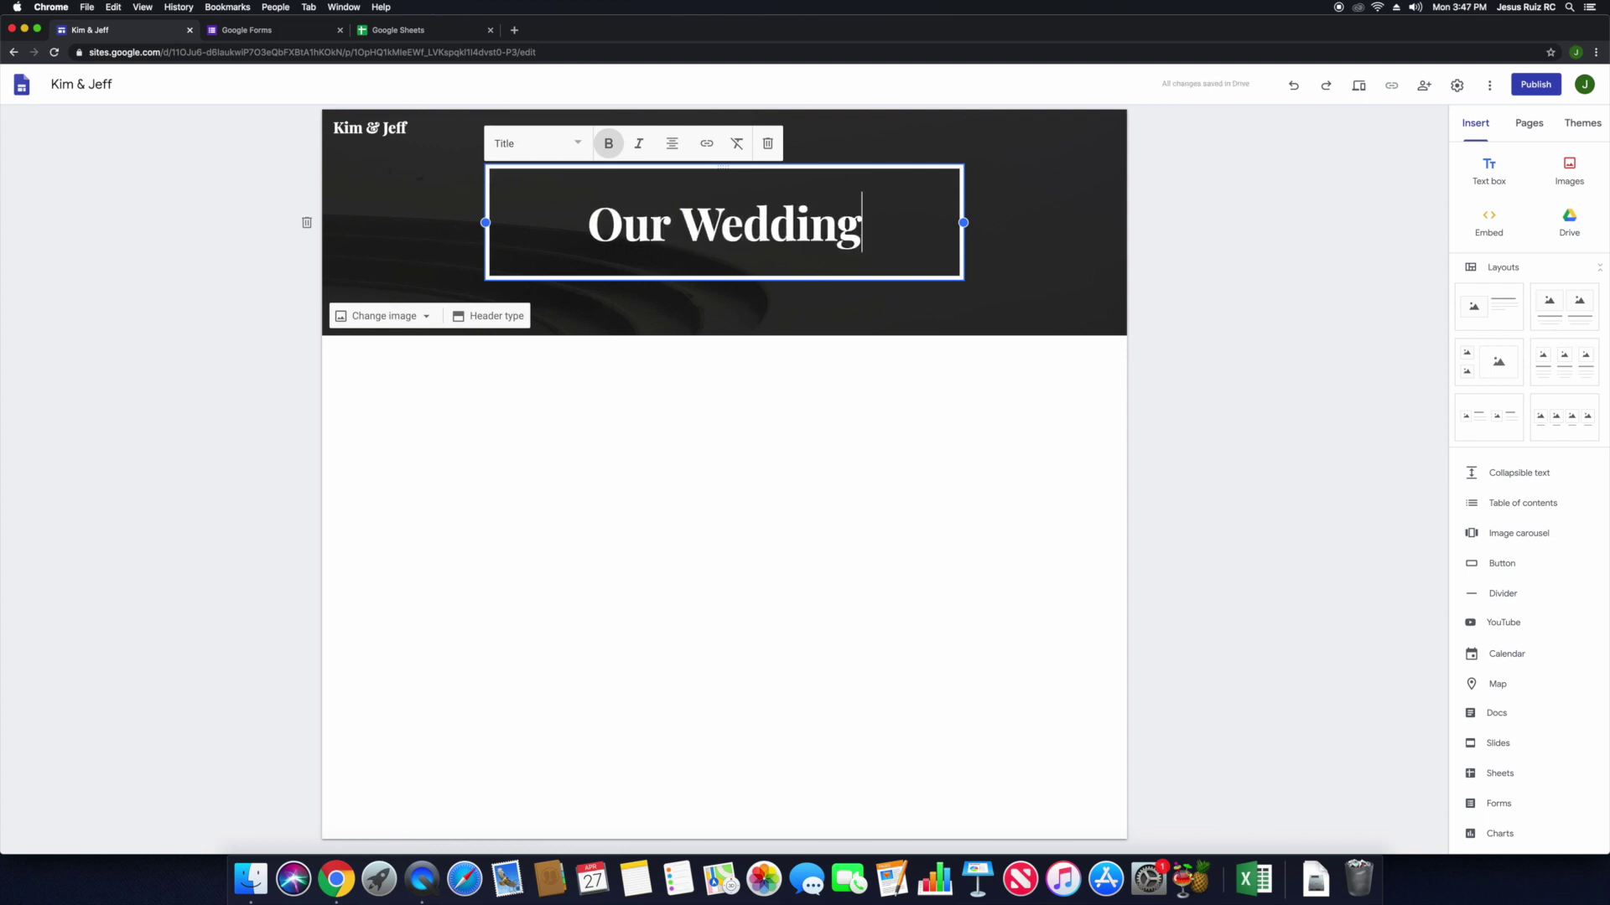
{"action": "key", "text": "Return"}
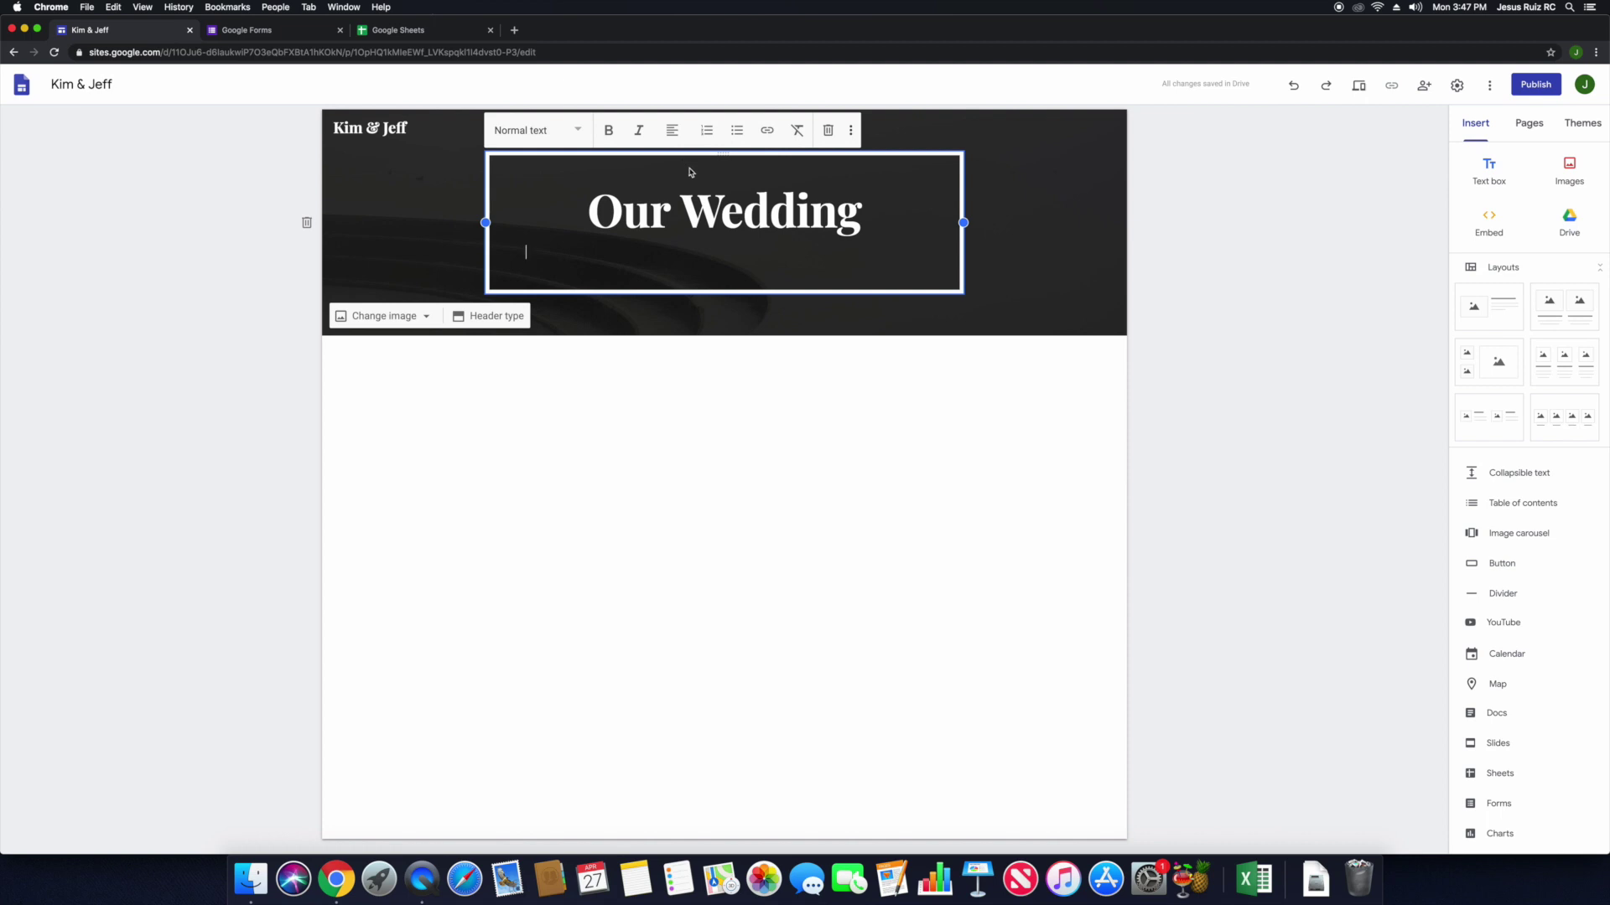
{"action": "left_click", "coordinate": [676, 134]}
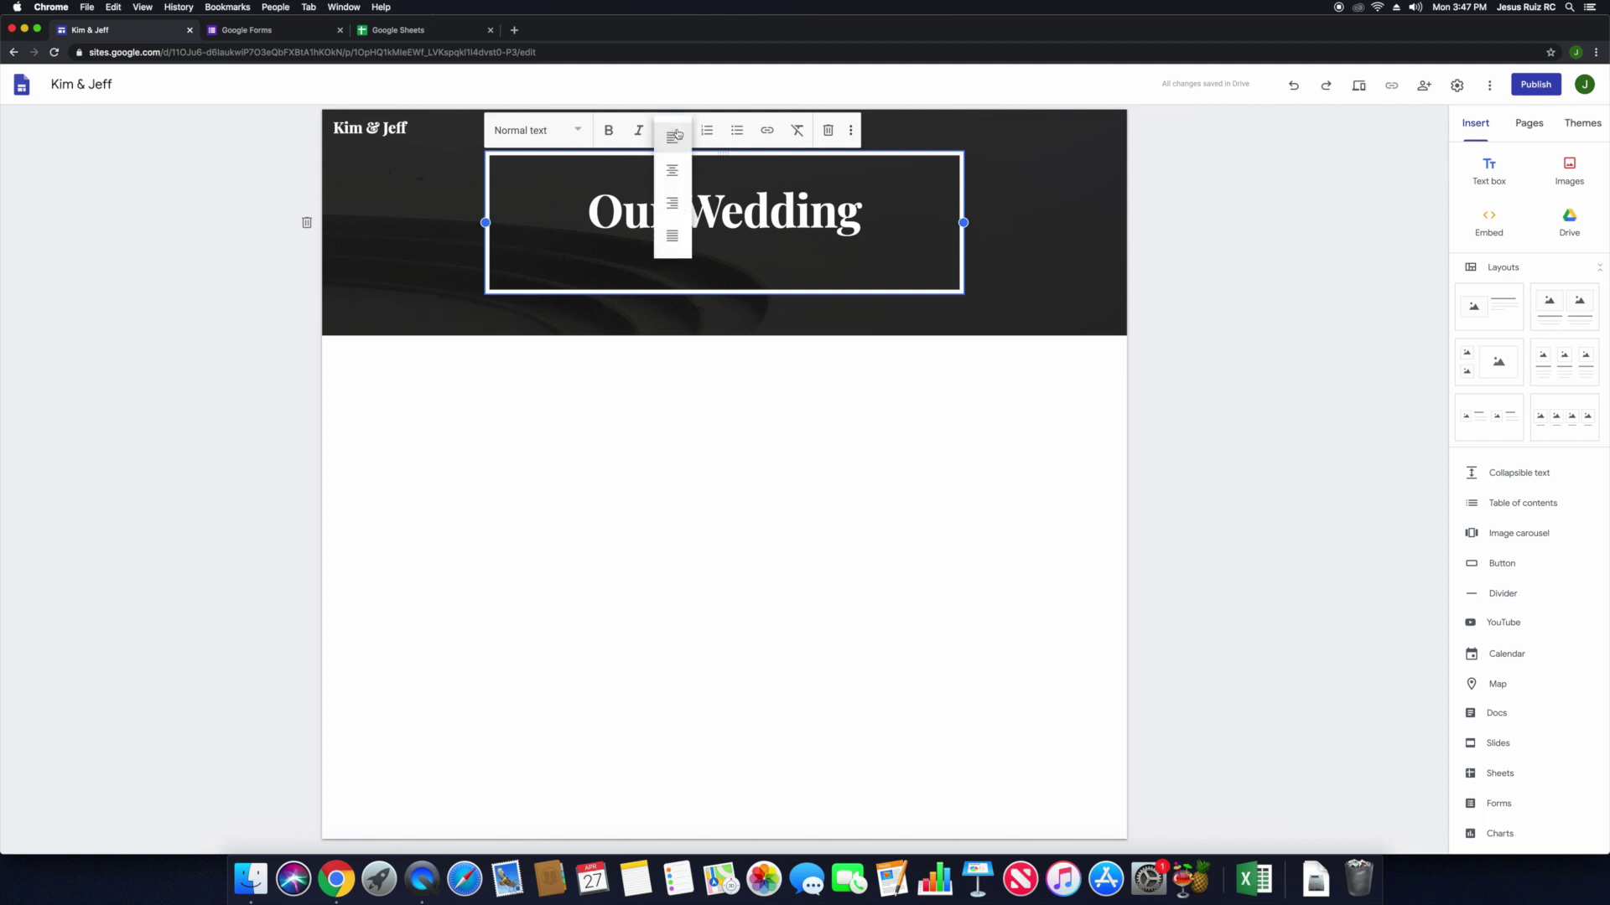
{"action": "left_click", "coordinate": [672, 170]}
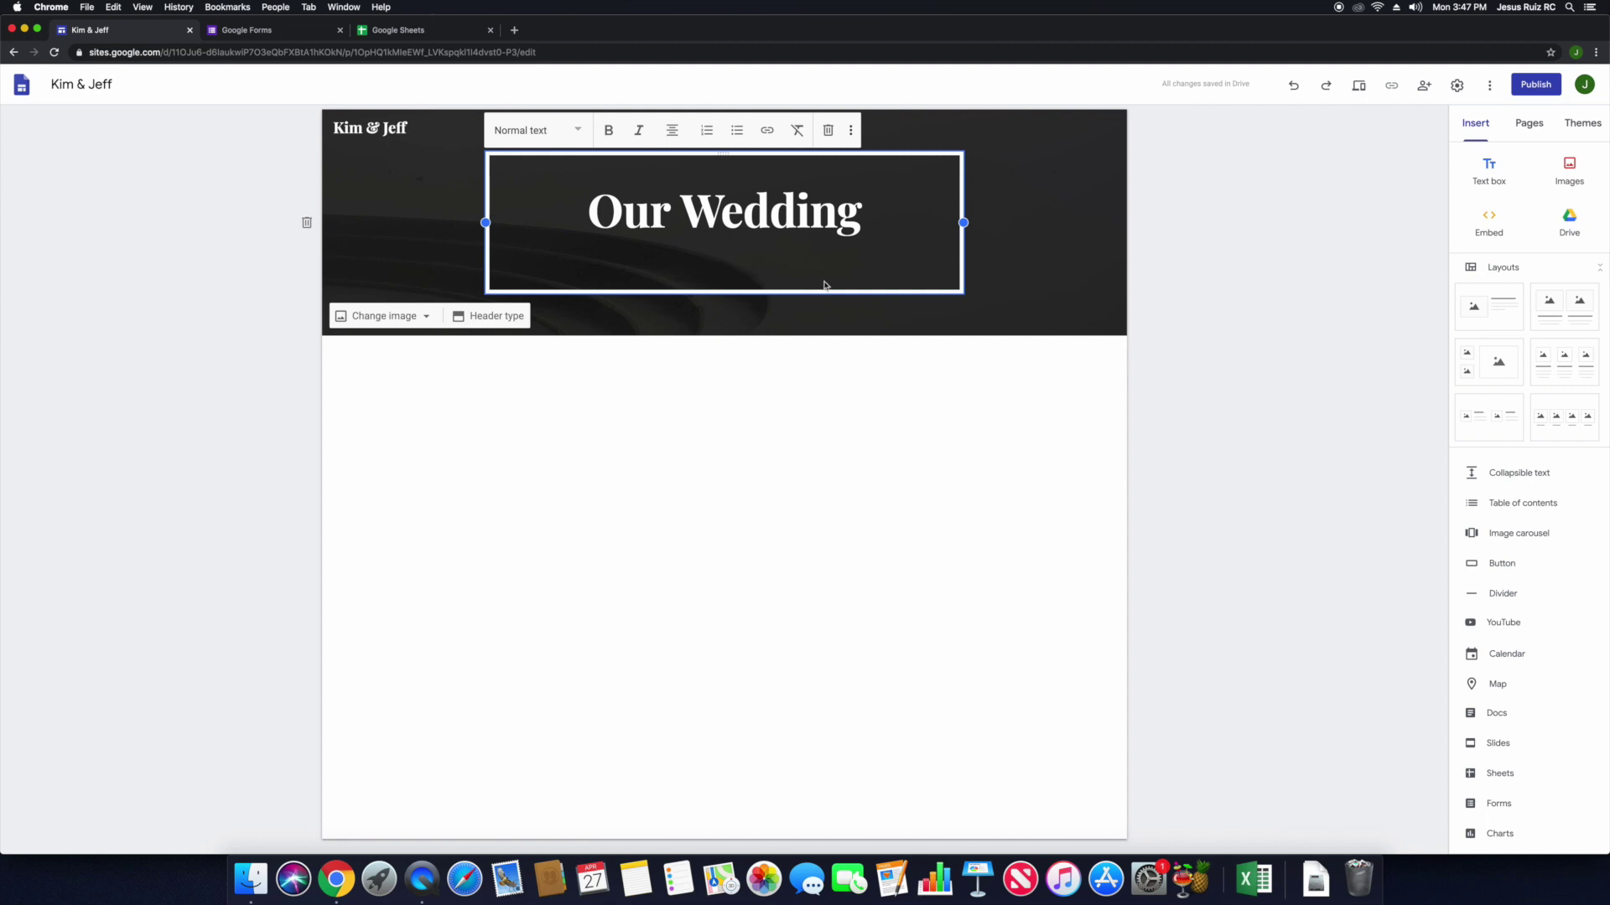
{"action": "type", "text": "07.23.2021"}
Style the 07.23.2021 date line as a Subheading.
{"action": "left_click", "coordinate": [761, 413]}
{"action": "left_click", "coordinate": [752, 289]}
{"action": "left_click_drag", "start_coordinate": [756, 252], "coordinate": [681, 249]}
{"action": "left_click", "coordinate": [576, 130]}
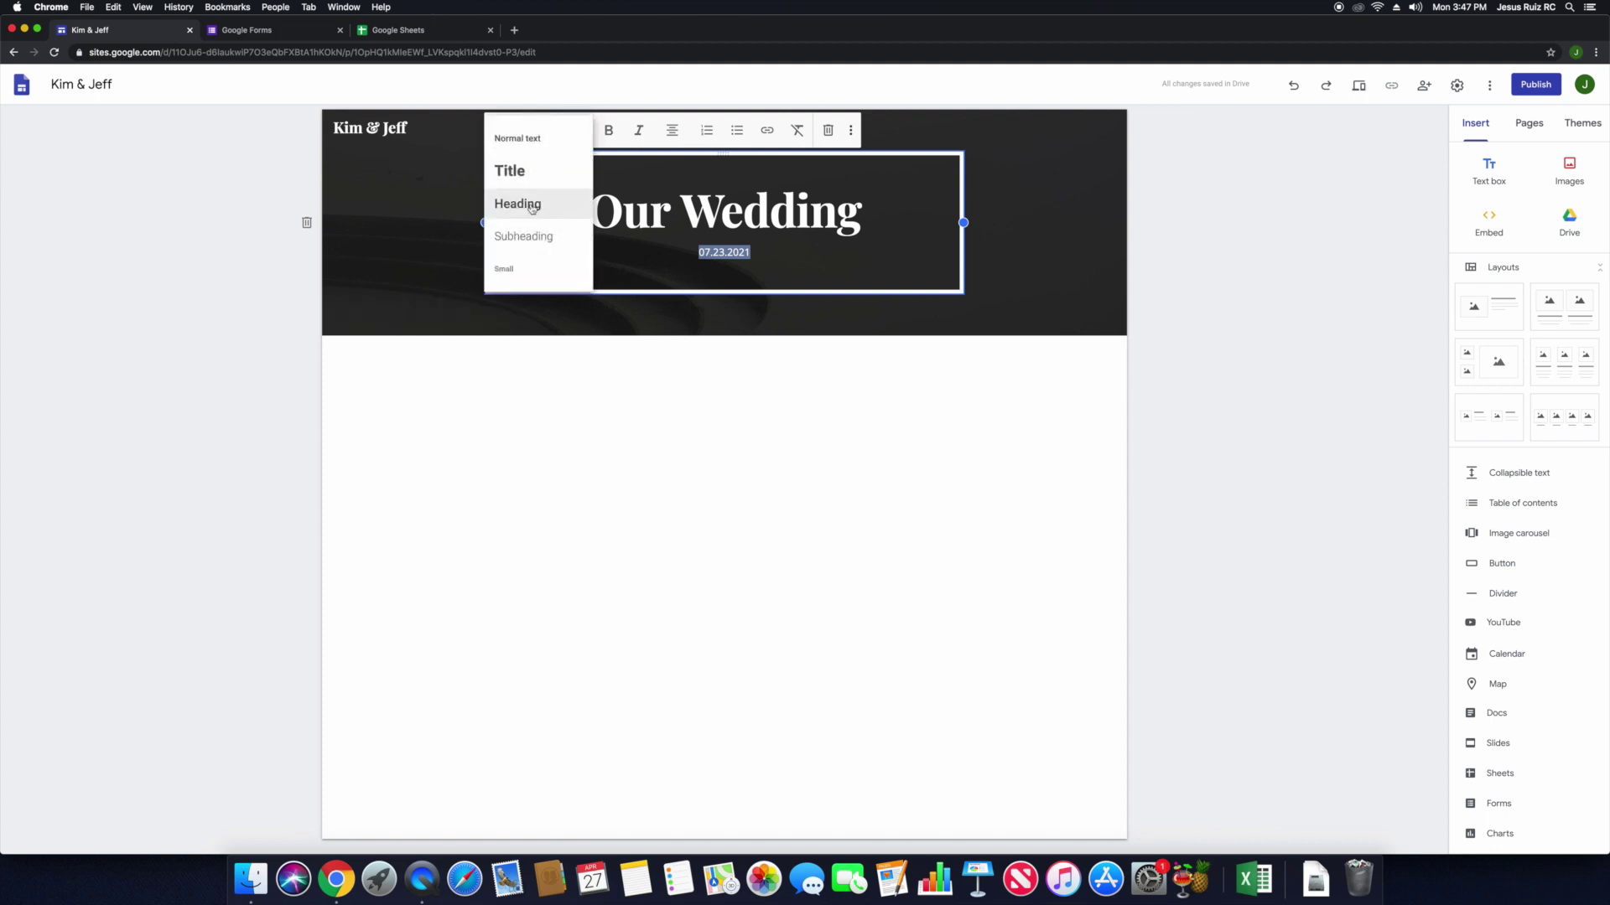
{"action": "left_click", "coordinate": [528, 204]}
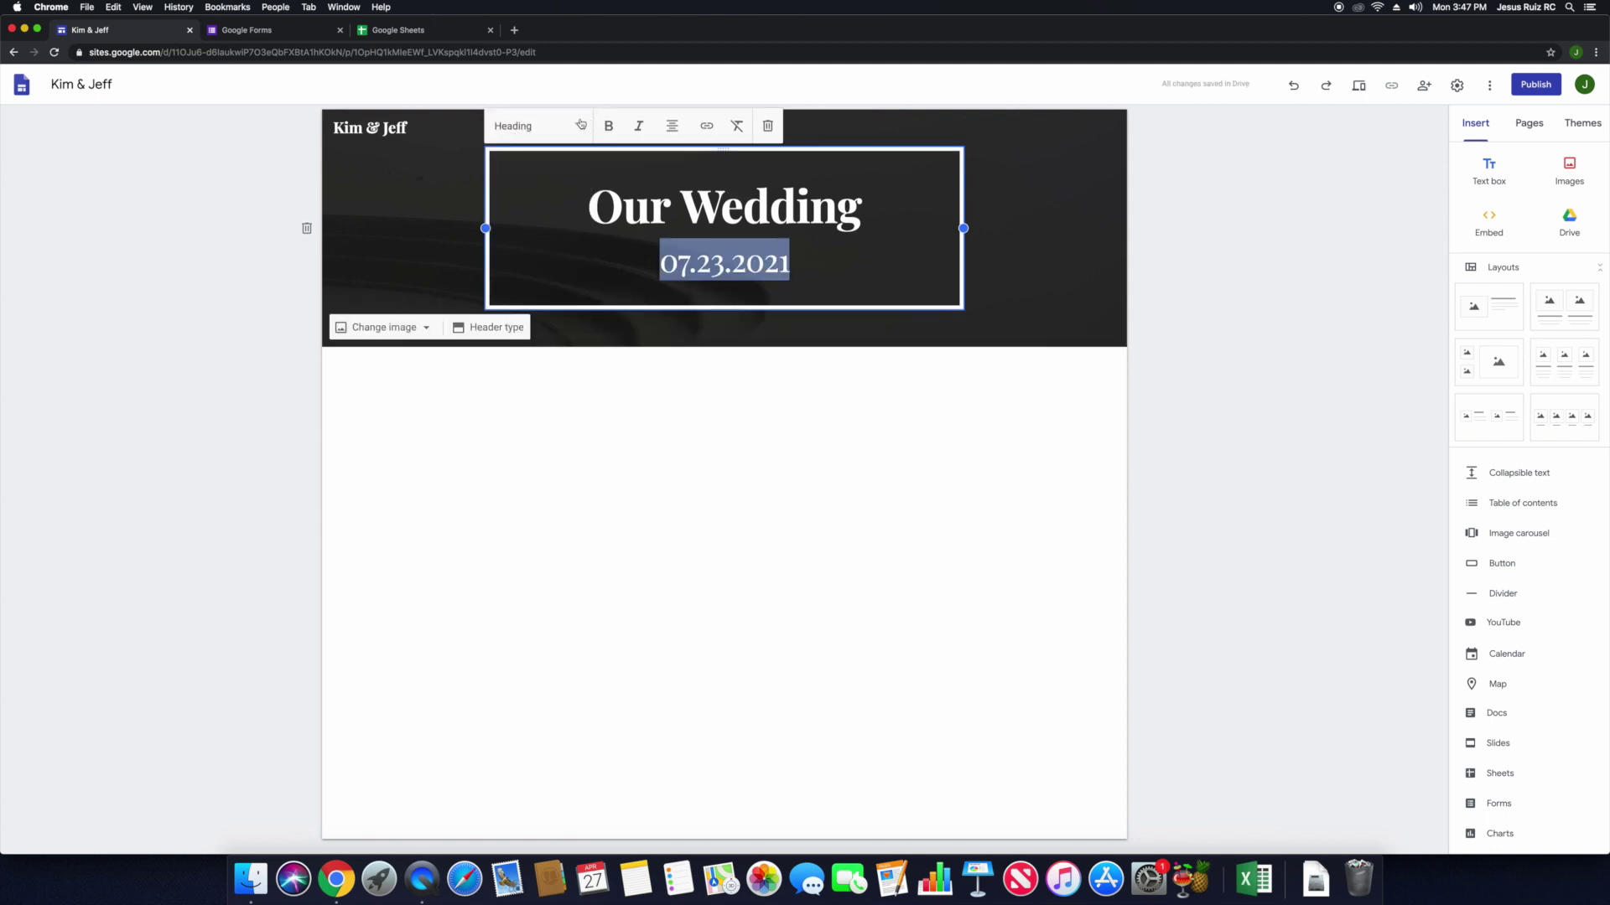
{"action": "left_click", "coordinate": [584, 125]}
{"action": "left_click", "coordinate": [544, 238]}
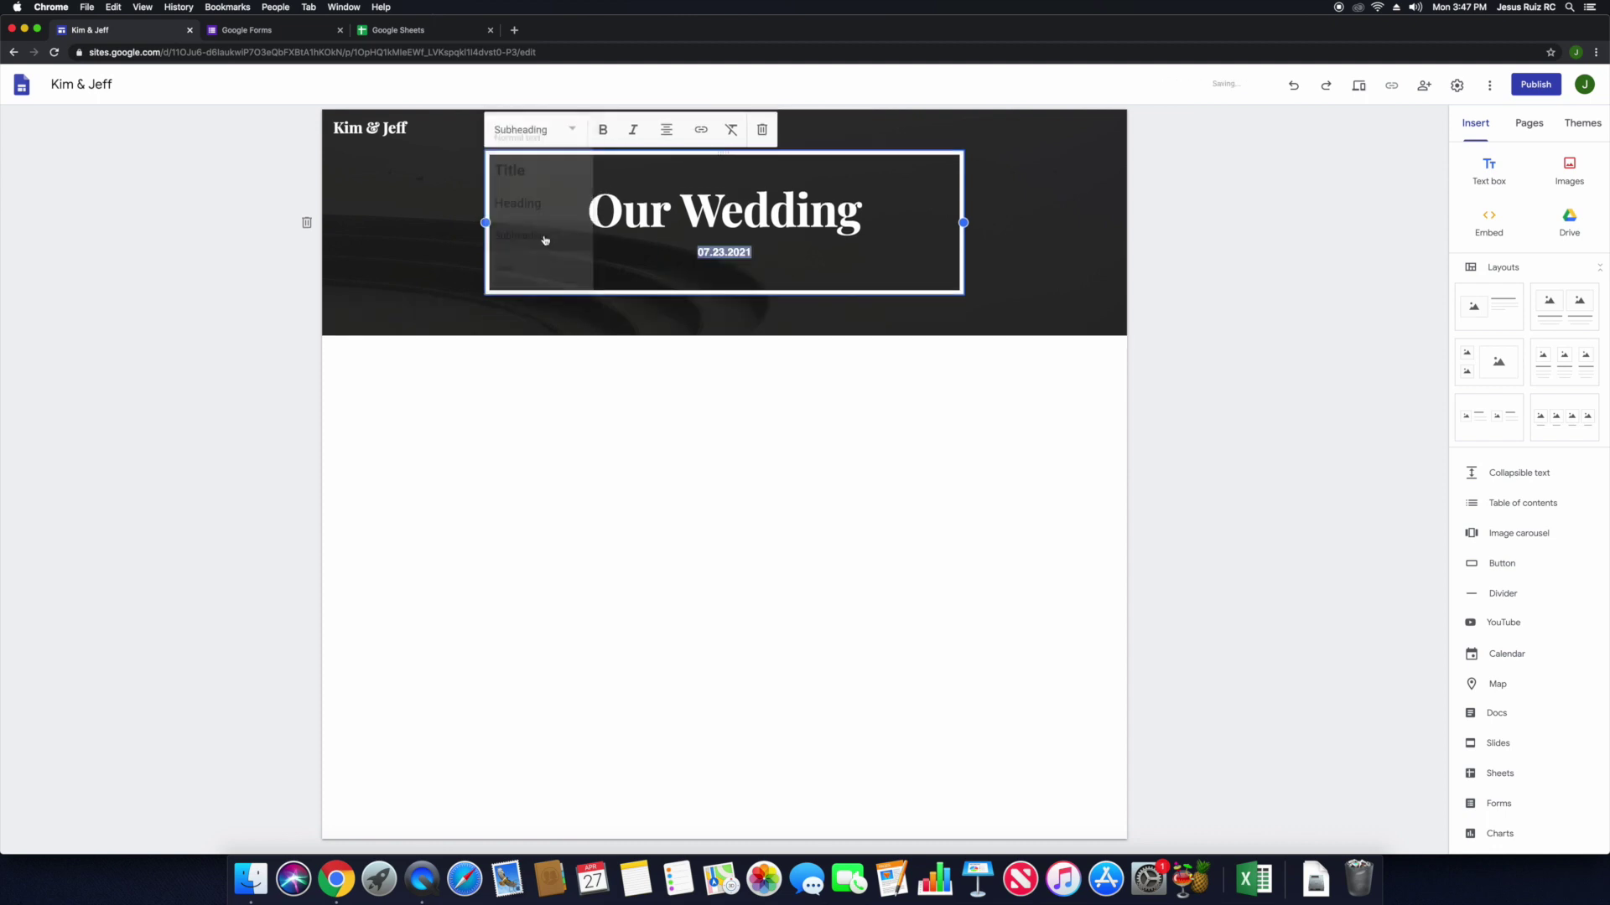
Make the 07.23.2021 date bold.
{"action": "left_click", "coordinate": [759, 374]}
{"action": "left_click", "coordinate": [752, 254]}
{"action": "left_click_drag", "start_coordinate": [751, 253], "coordinate": [694, 252]}
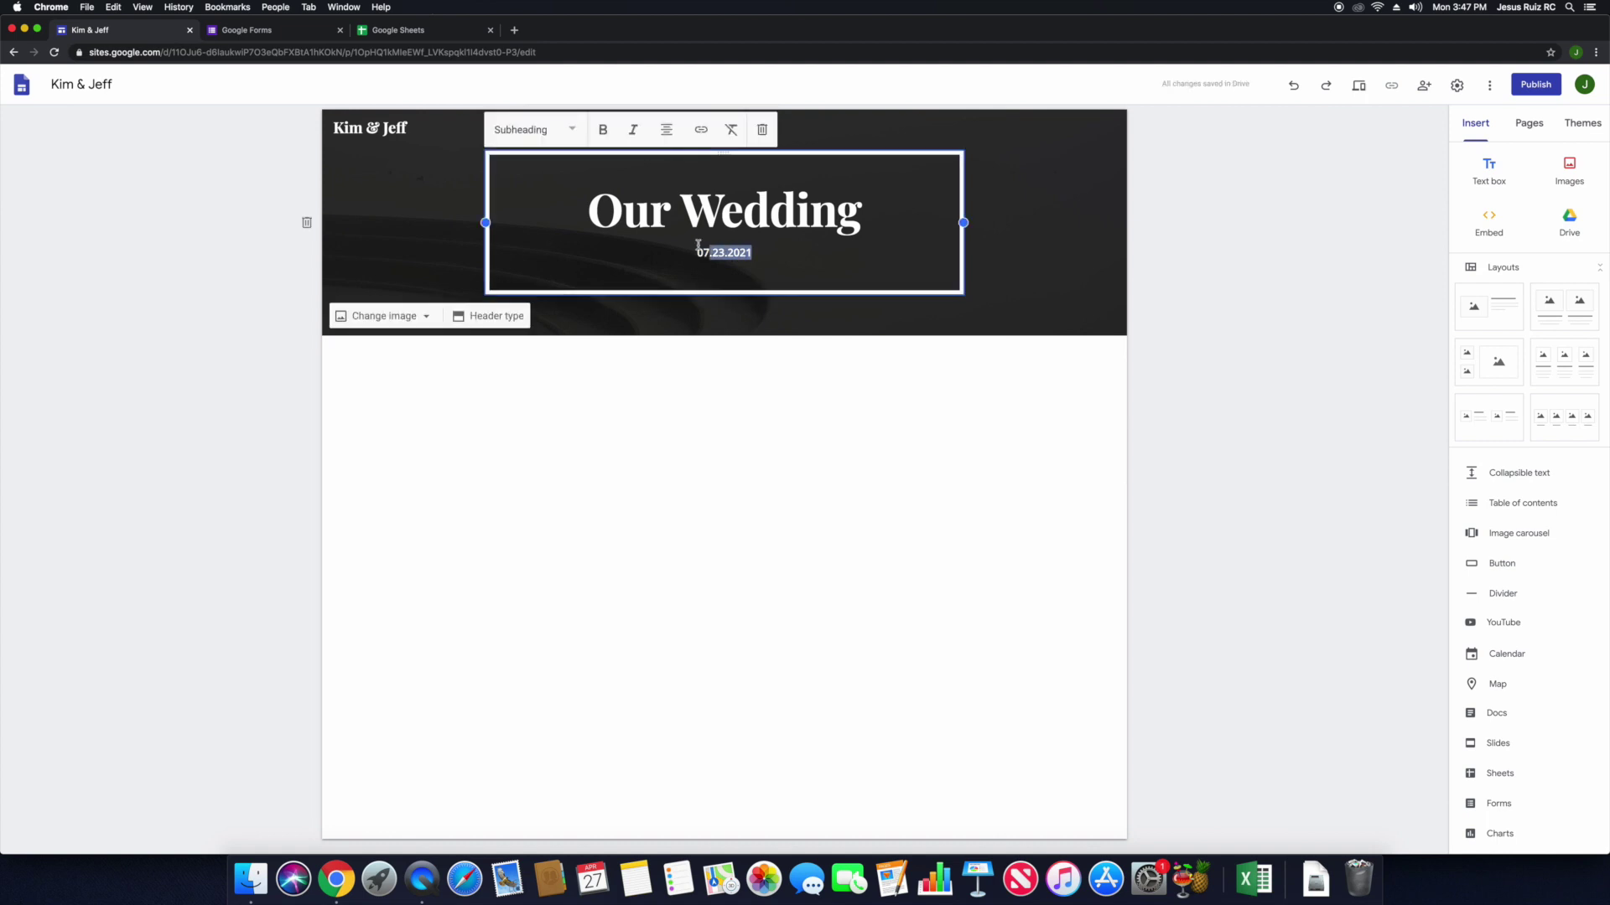
{"action": "left_click", "coordinate": [744, 219]}
{"action": "left_click_drag", "start_coordinate": [744, 261], "coordinate": [651, 238]}
{"action": "left_click", "coordinate": [605, 130]}
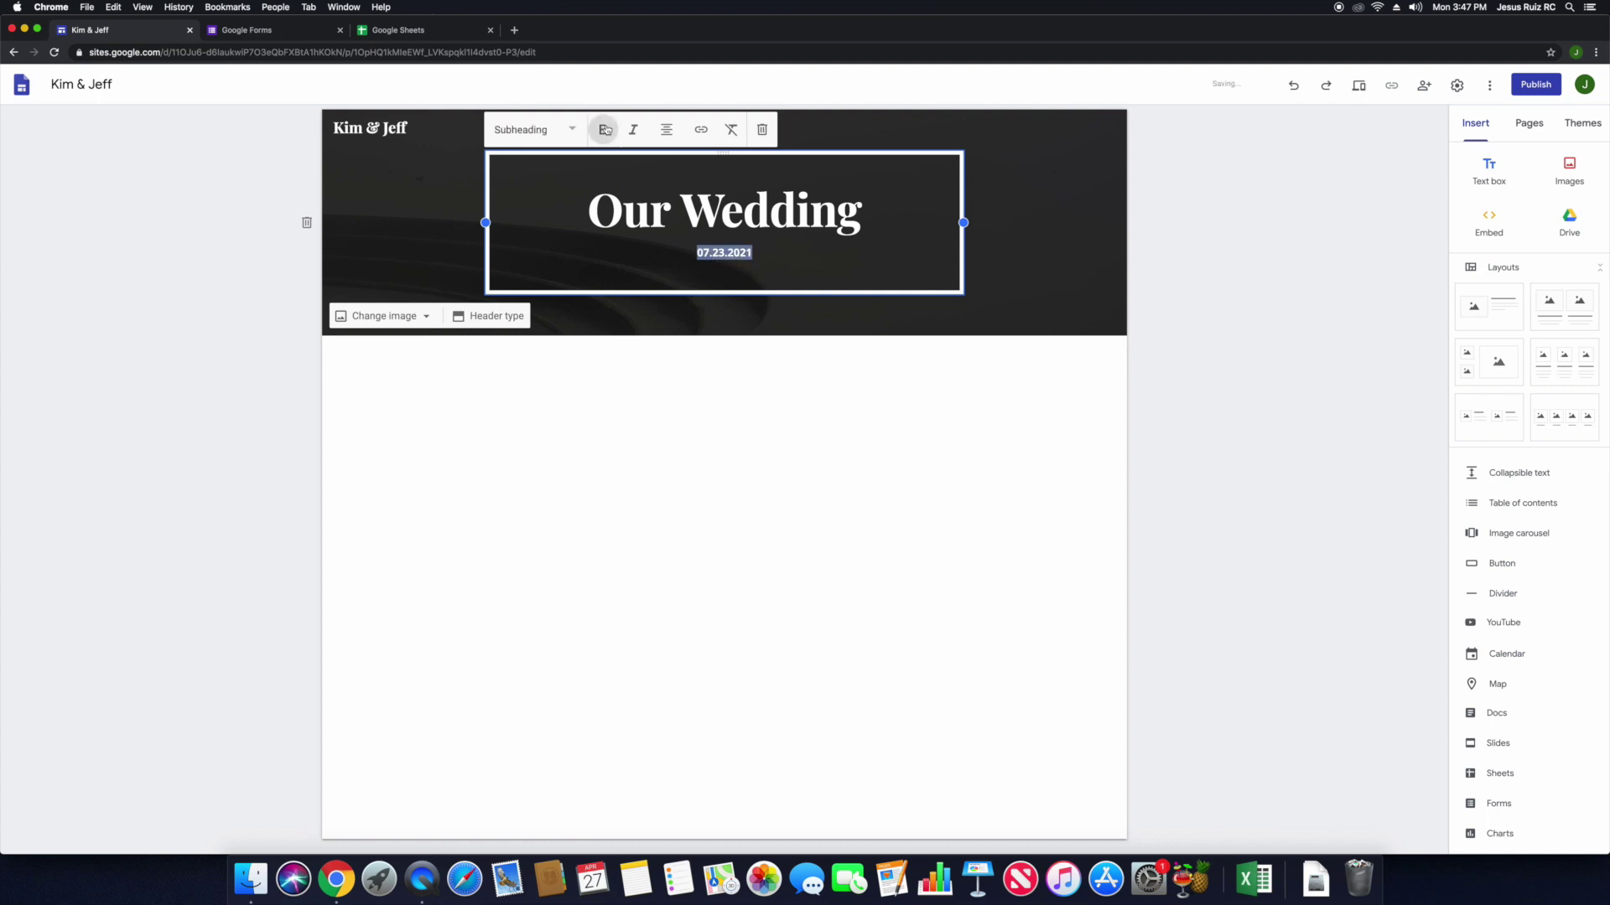
{"action": "left_click", "coordinate": [672, 391]}
{"action": "left_click_drag", "start_coordinate": [758, 257], "coordinate": [676, 253]}
{"action": "left_click", "coordinate": [801, 452]}
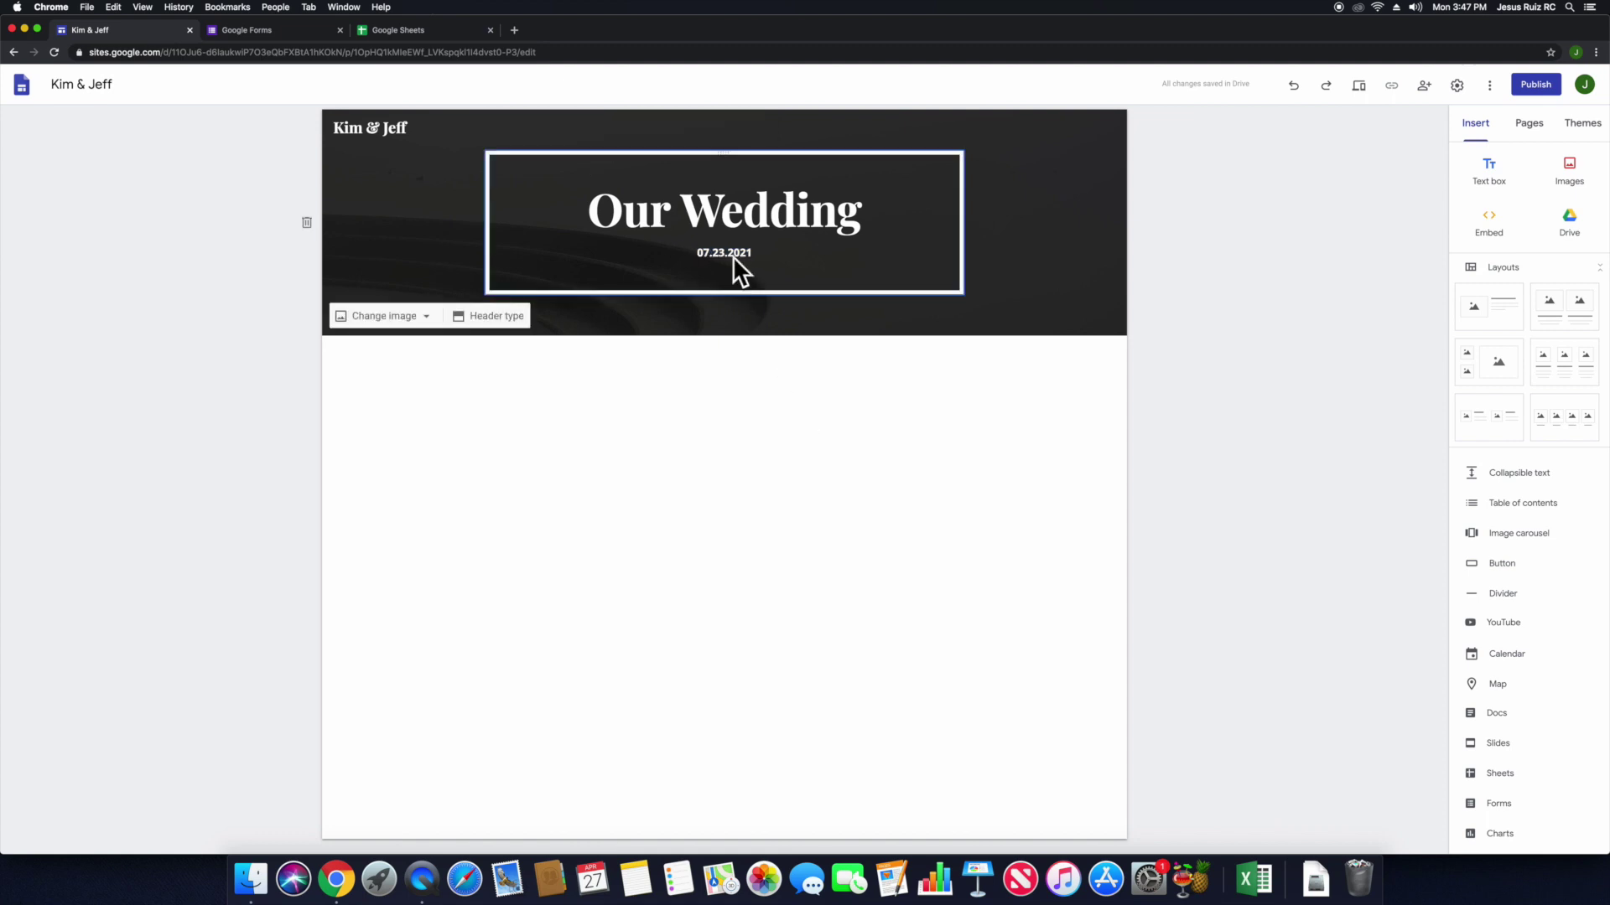
{"action": "left_click", "coordinate": [594, 220]}
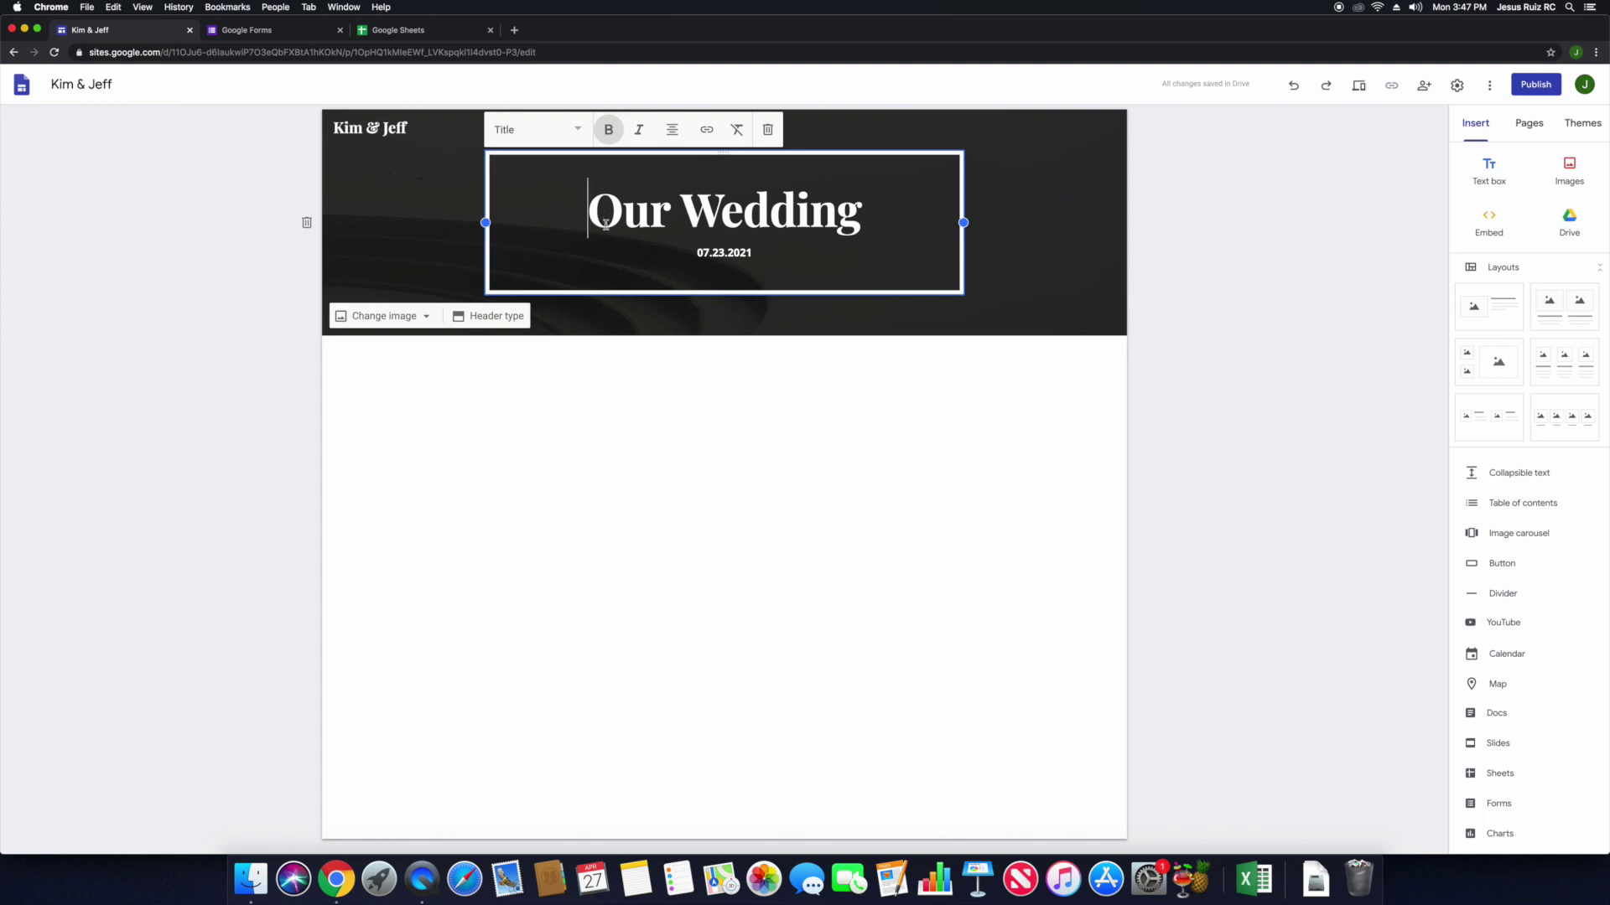
Insert a 'We Are Getting Married!' Subheading line above the 'Our Wedding' title.
{"action": "key", "text": "Return"}
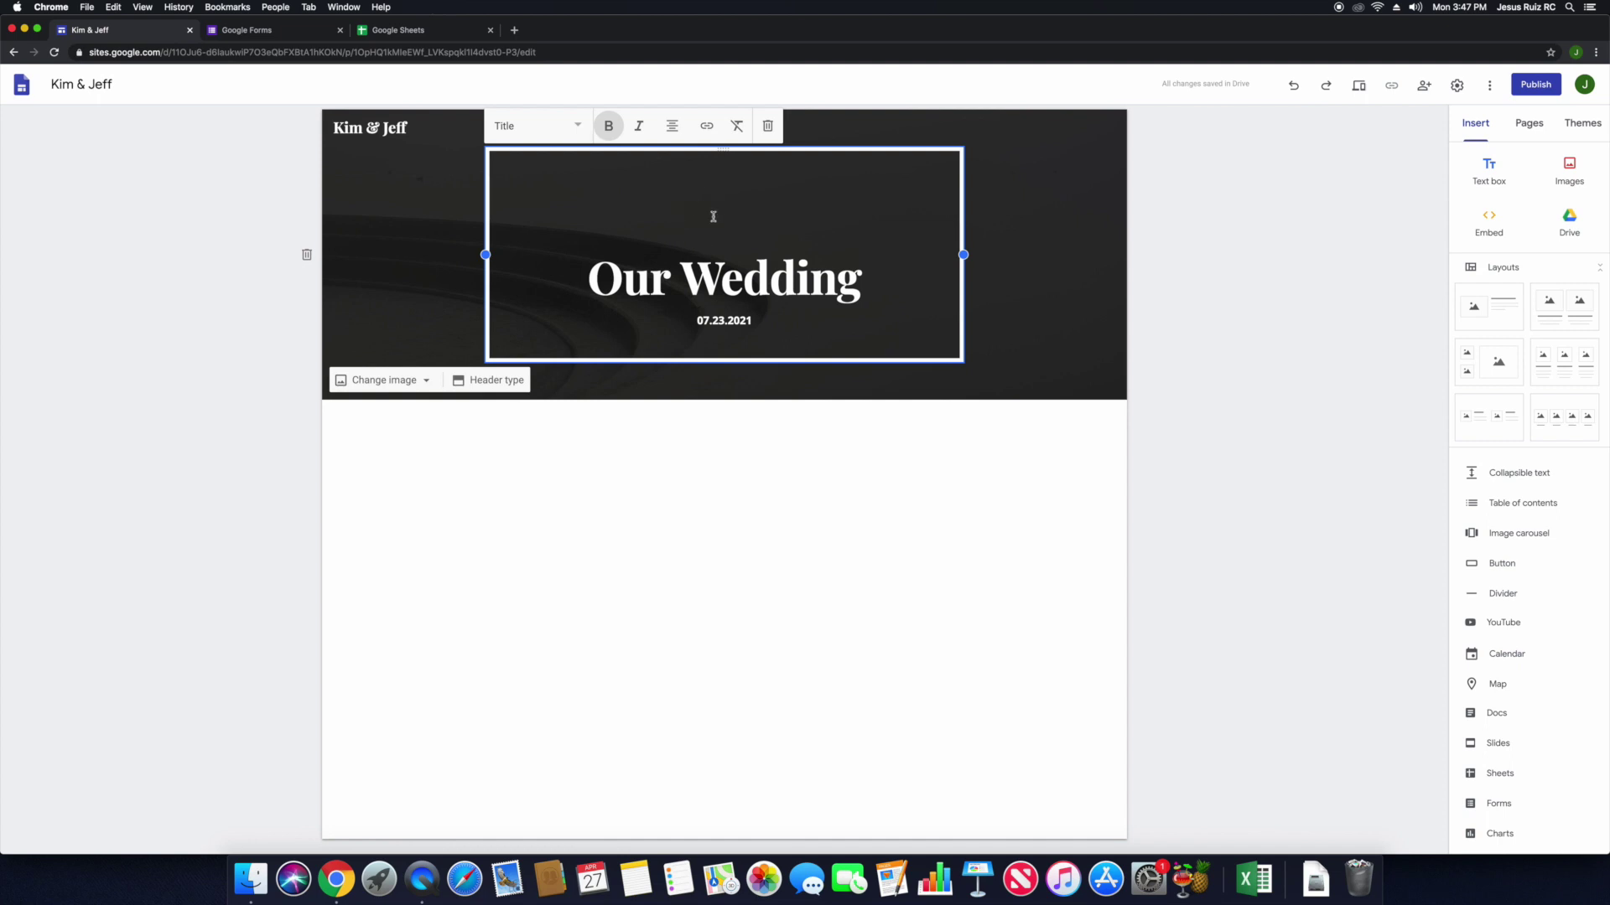
{"action": "left_click", "coordinate": [578, 128]}
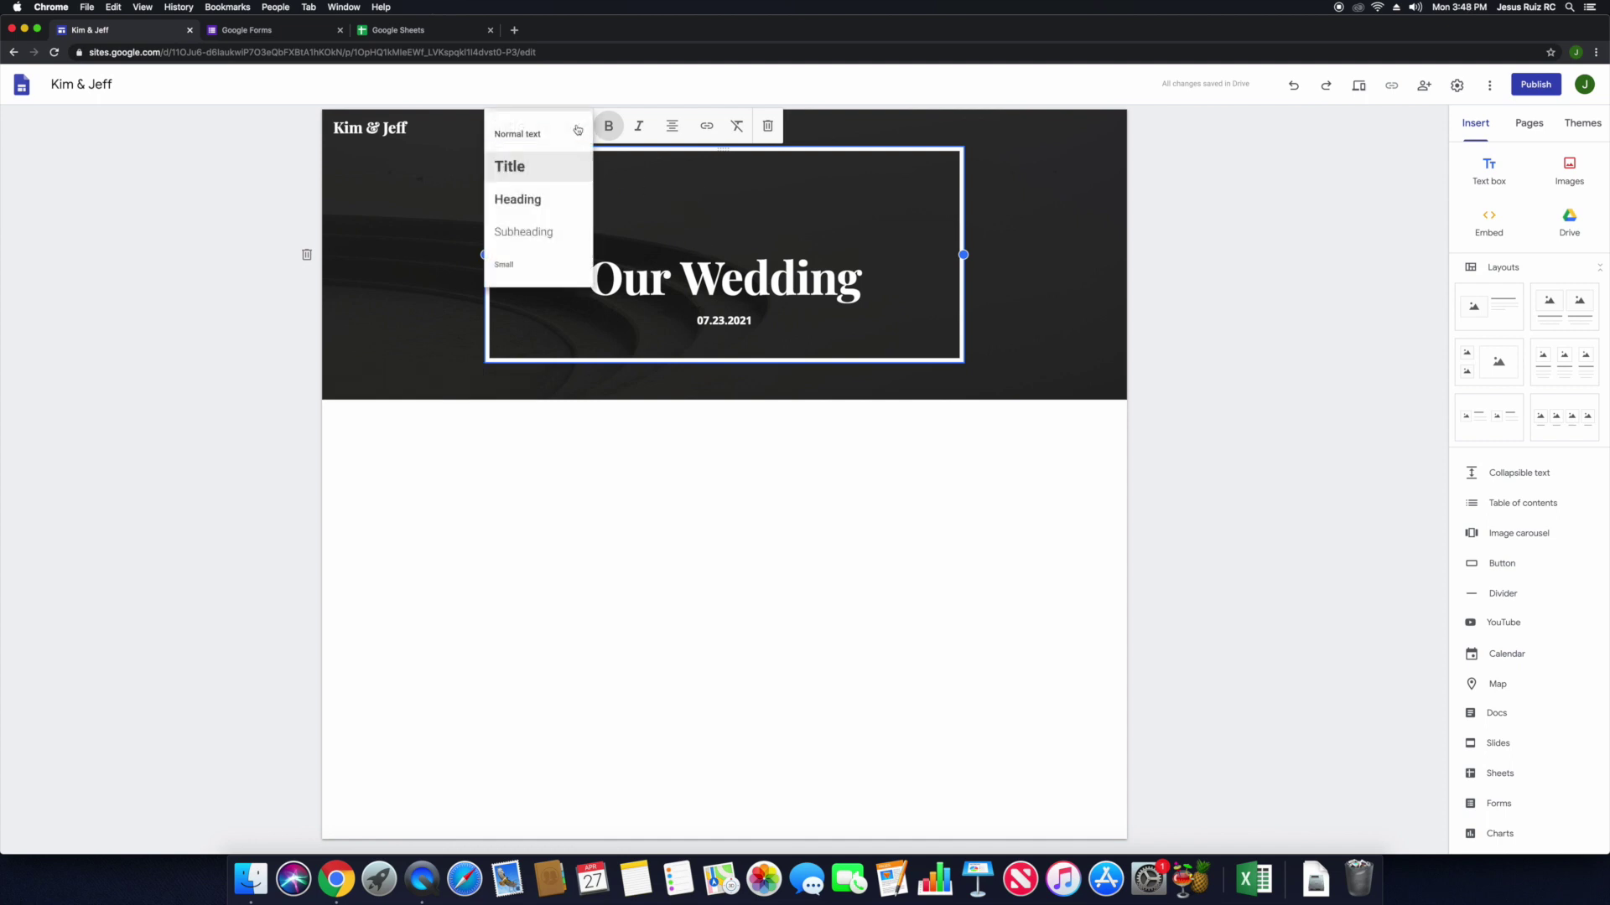
{"action": "left_click", "coordinate": [536, 235]}
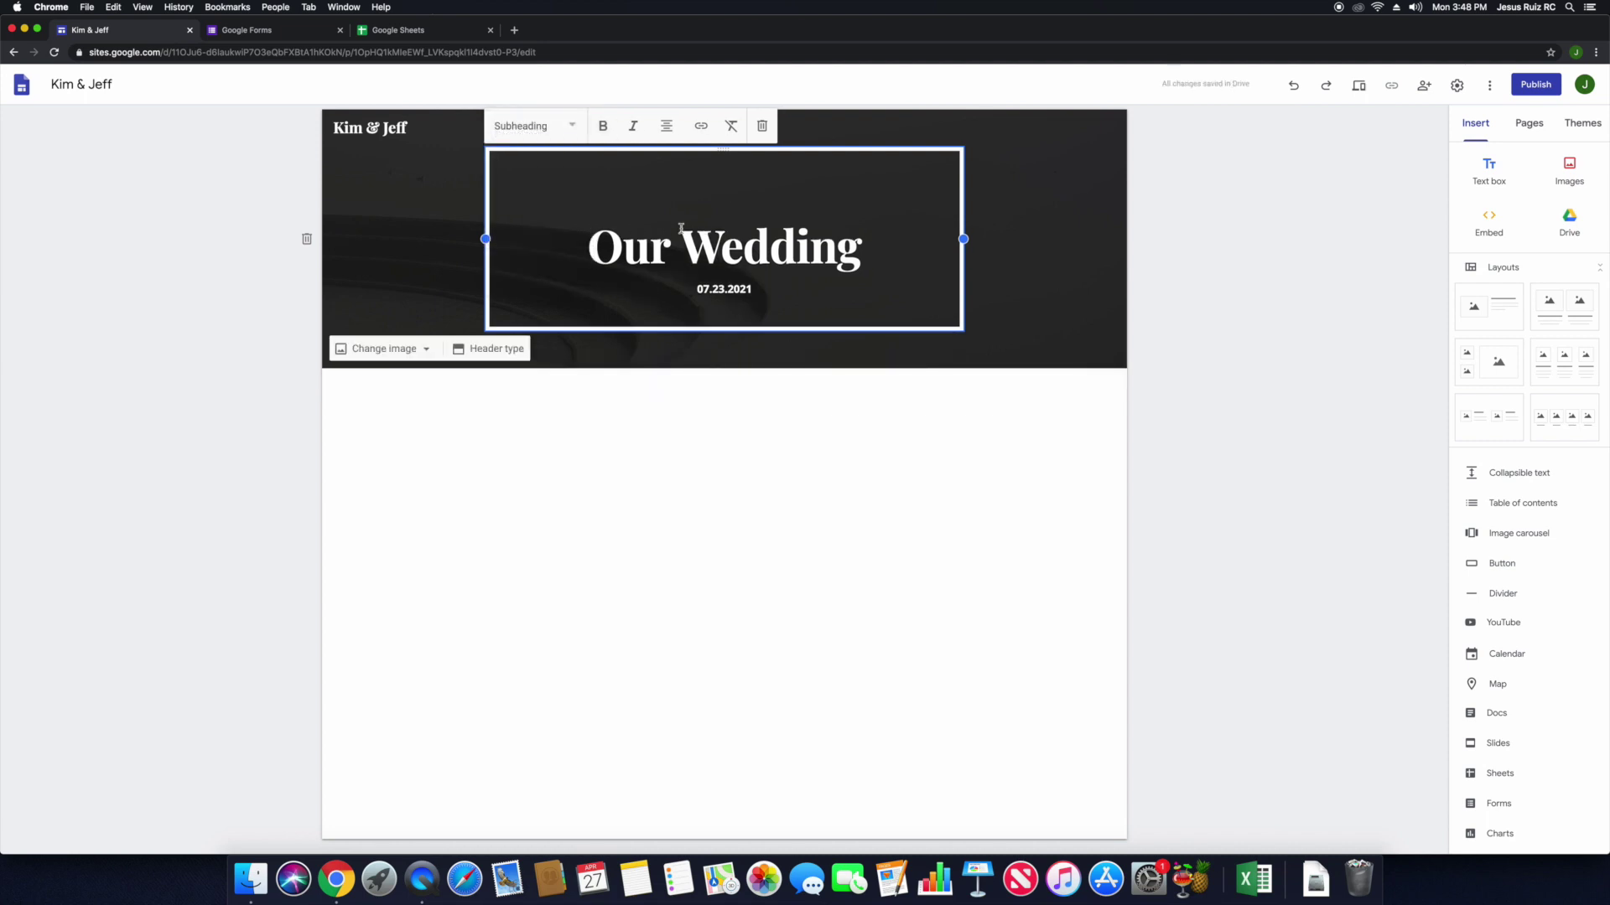
{"action": "type", "text": "We Are Getting Married!"}
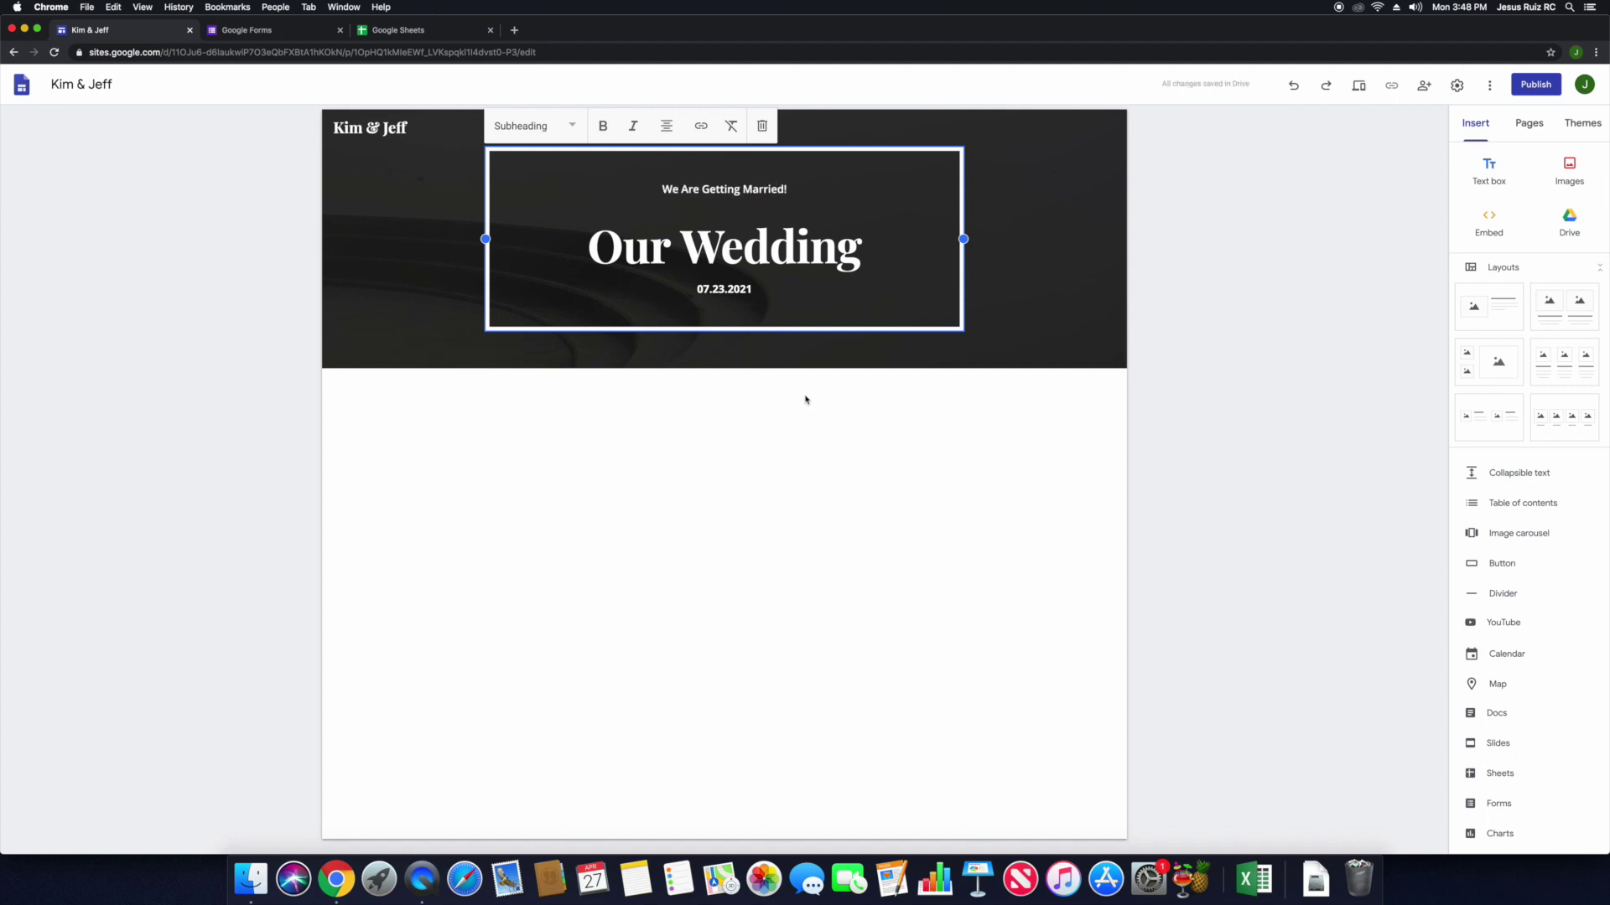
{"action": "left_click", "coordinate": [834, 432]}
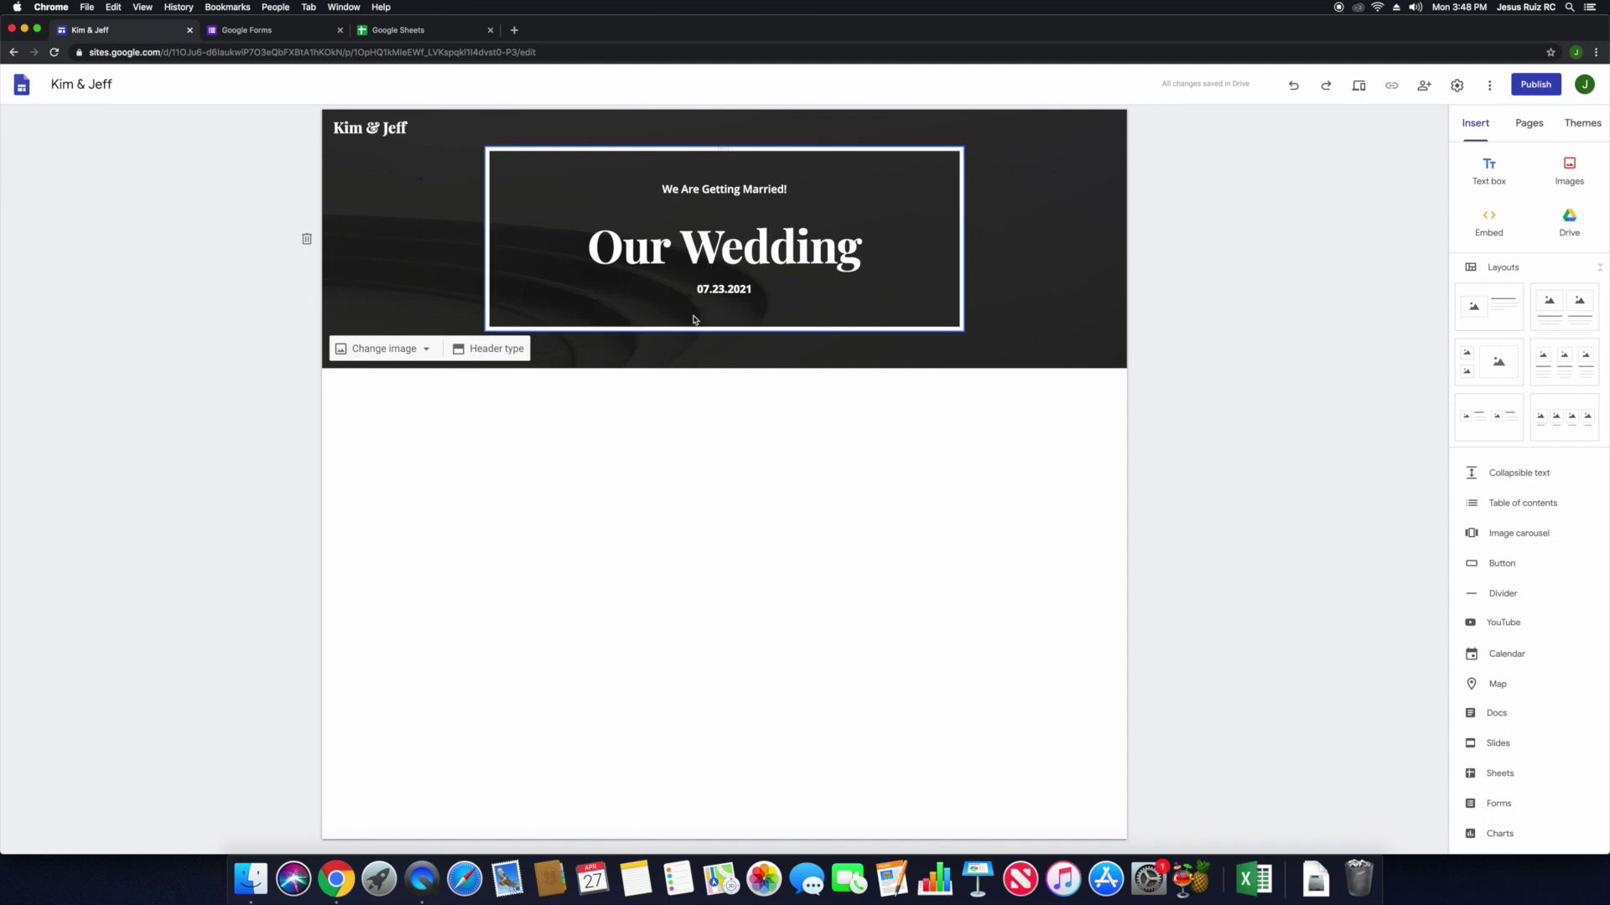
Change the header type to Cover so it fills the page behind the title.
{"action": "left_click", "coordinate": [514, 351]}
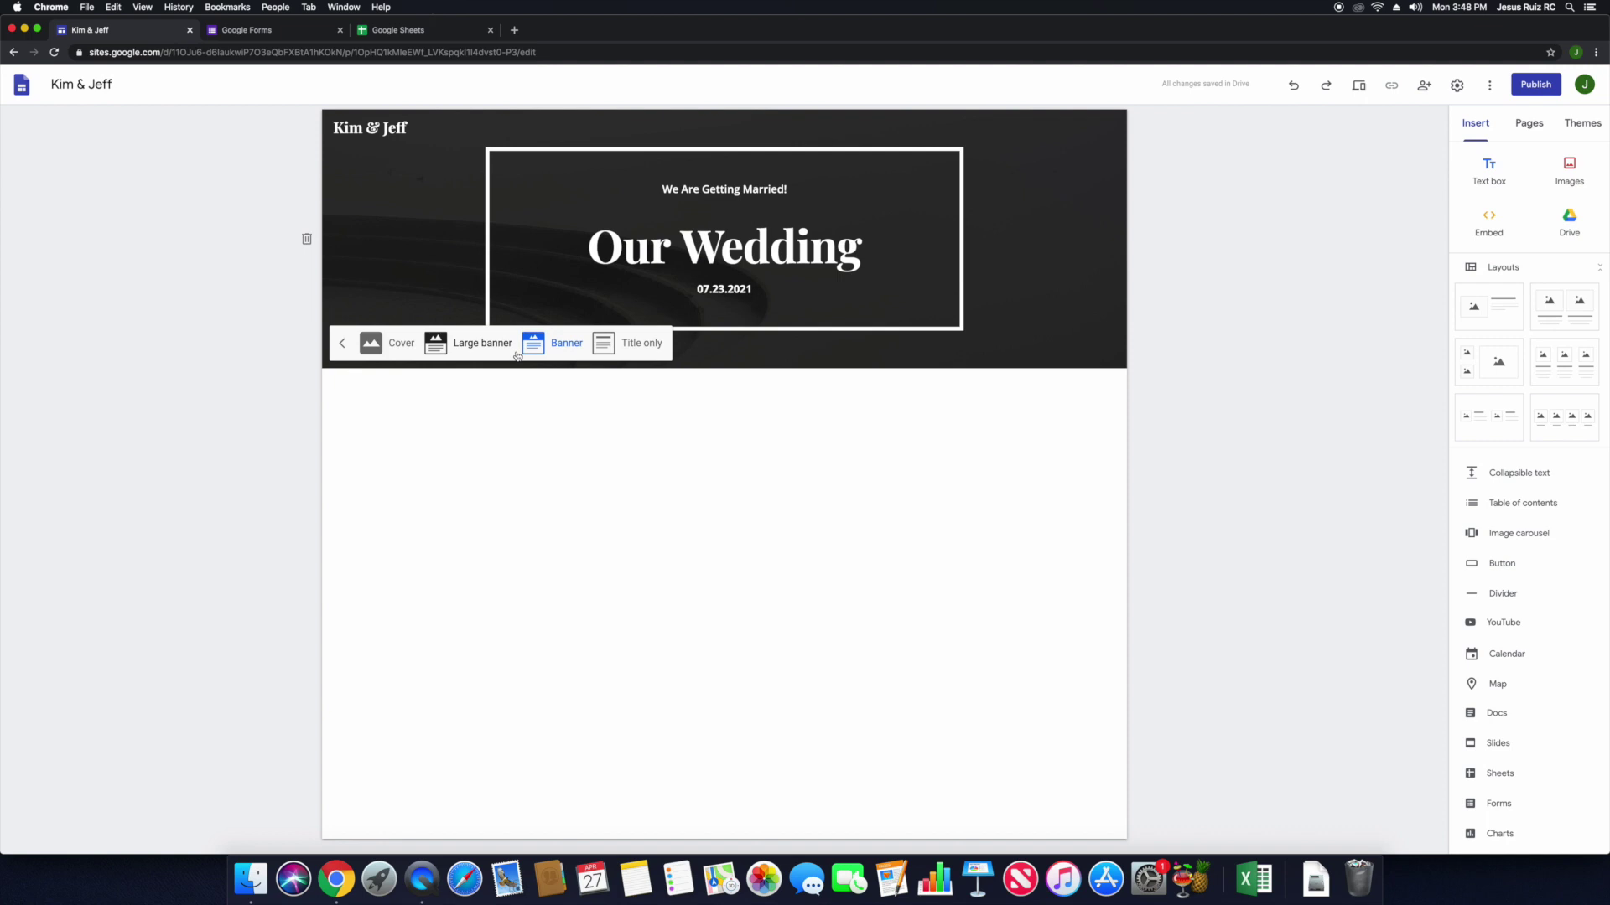
{"action": "left_click", "coordinate": [480, 352]}
{"action": "left_click", "coordinate": [398, 344]}
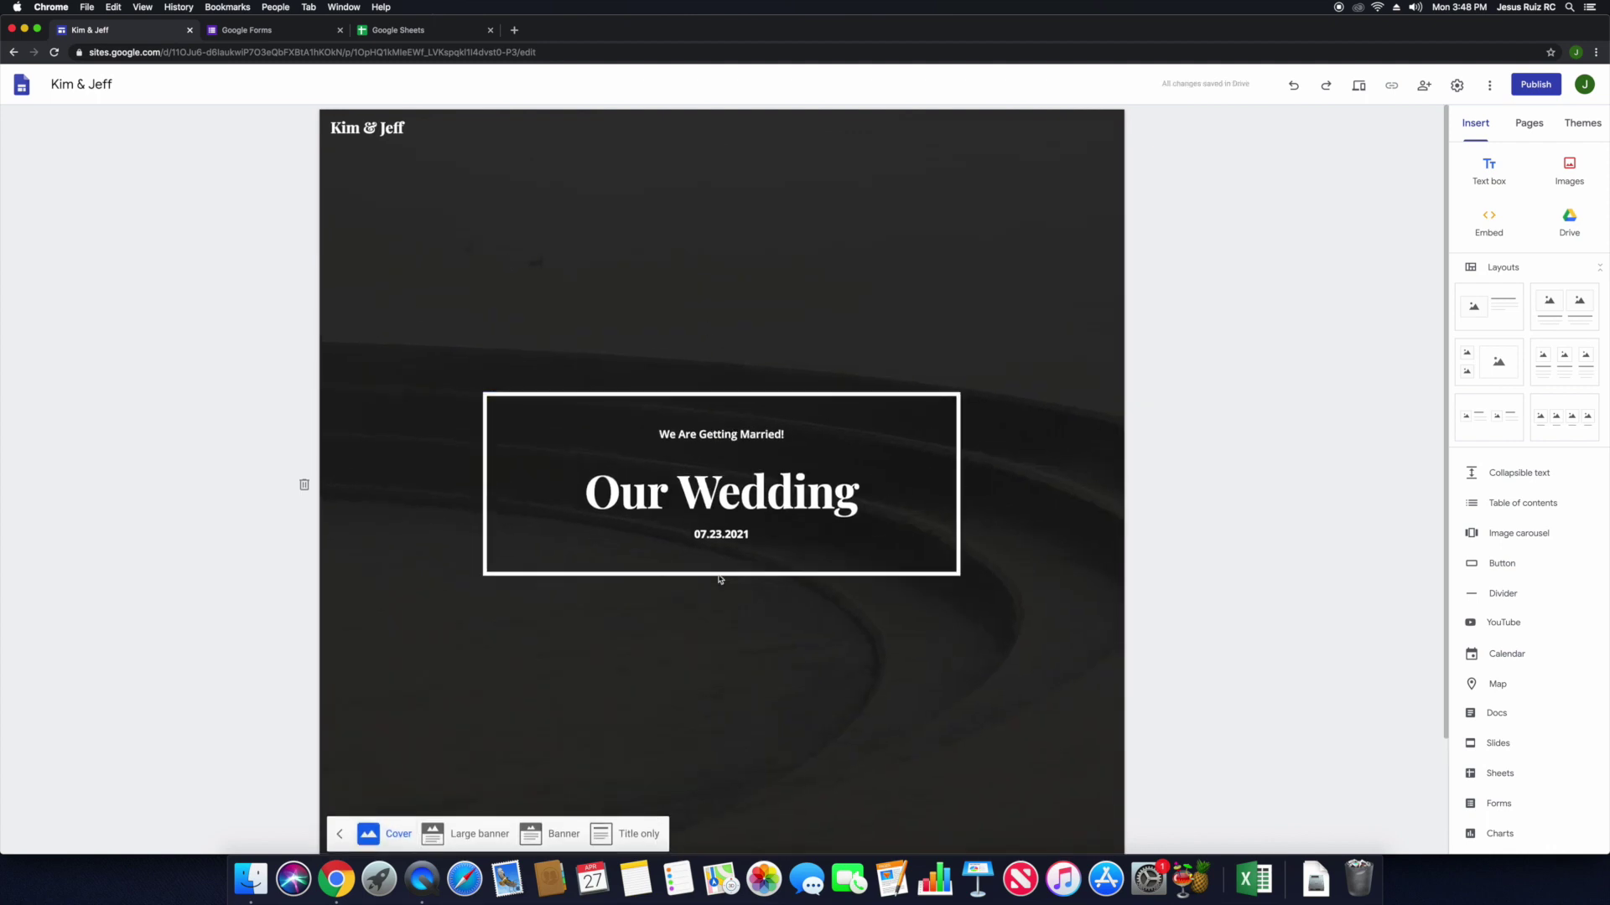
{"action": "scroll", "coordinate": [406, 328], "scroll_direction": "down", "scroll_amount": 2}
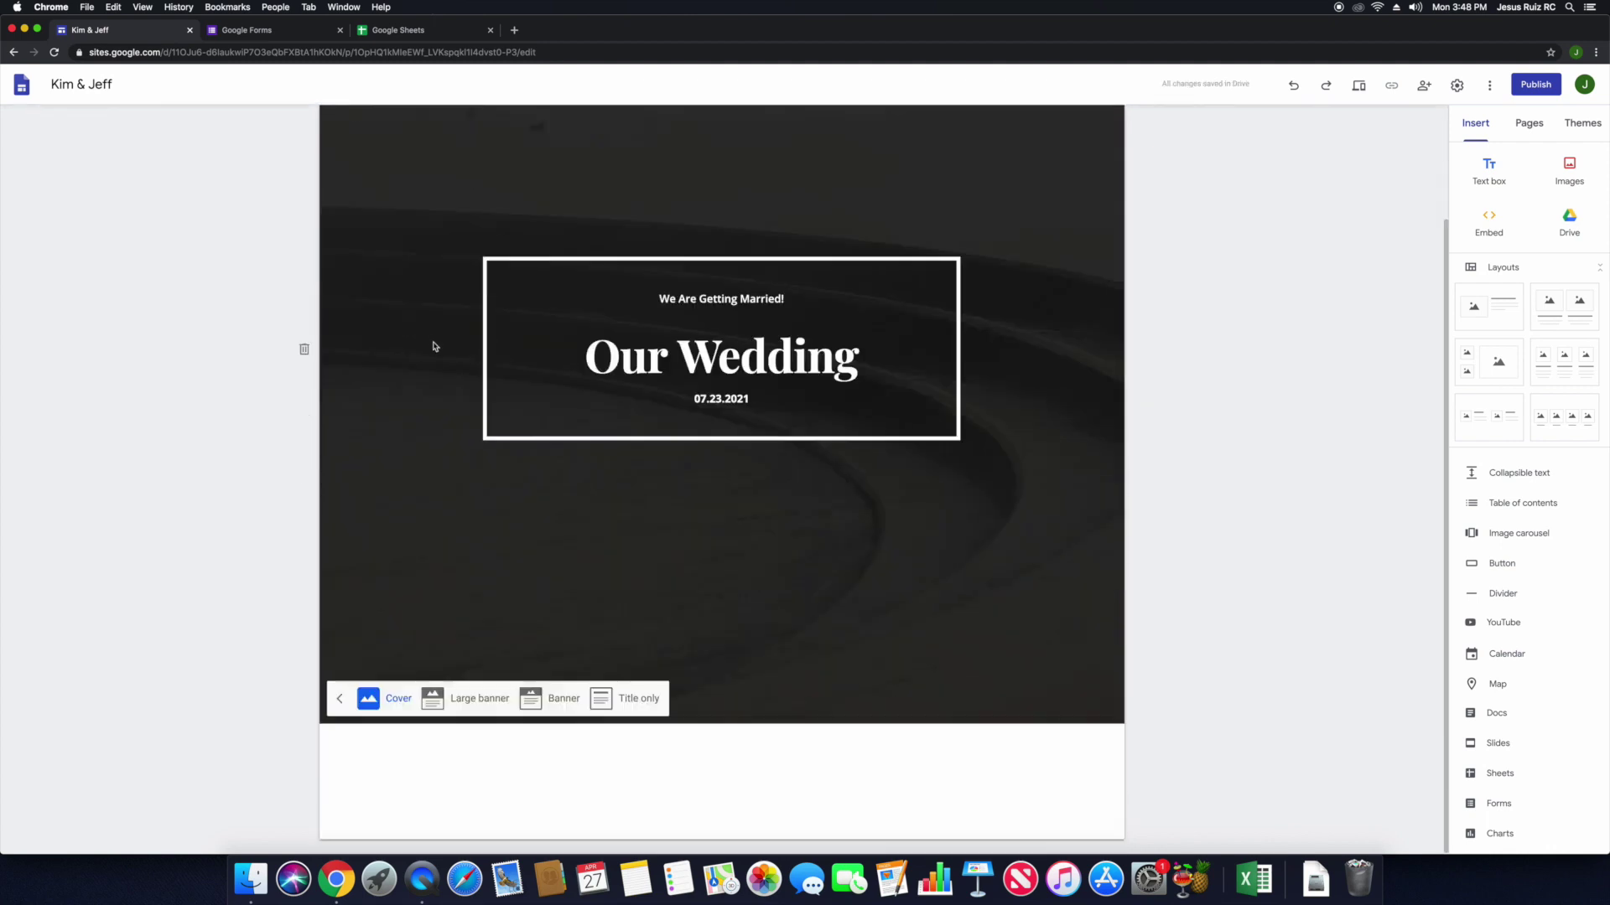
{"action": "mouse_move", "coordinate": [366, 514]}
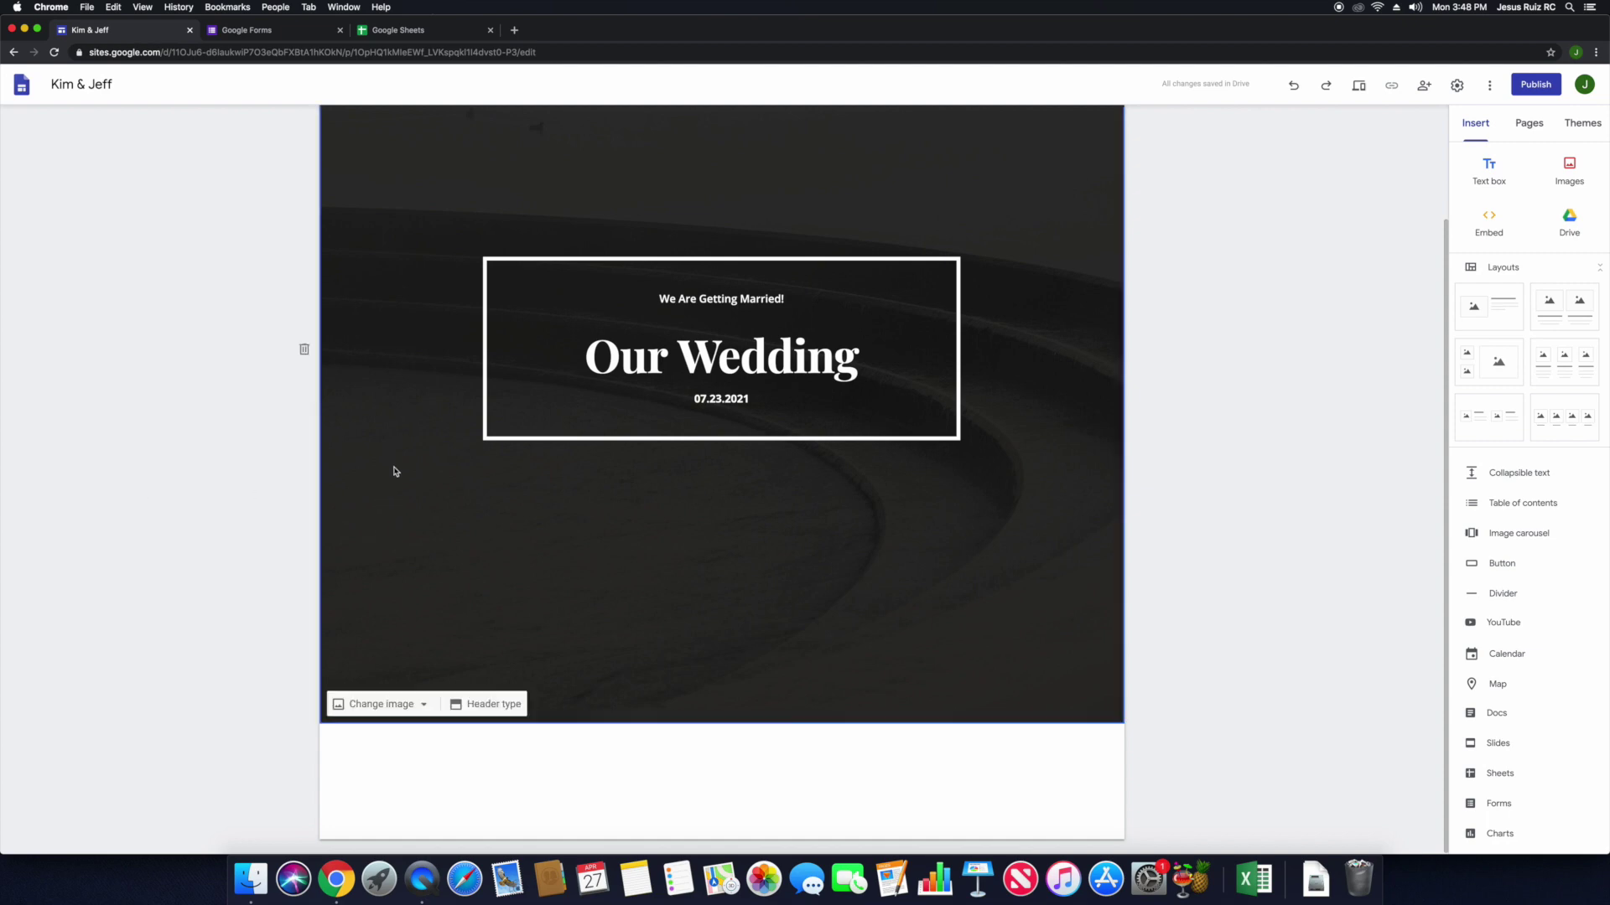
Search web images for 'wedding' for the header background, filtered to grey-toned photos.
{"action": "left_click", "coordinate": [421, 696]}
{"action": "left_click", "coordinate": [405, 772]}
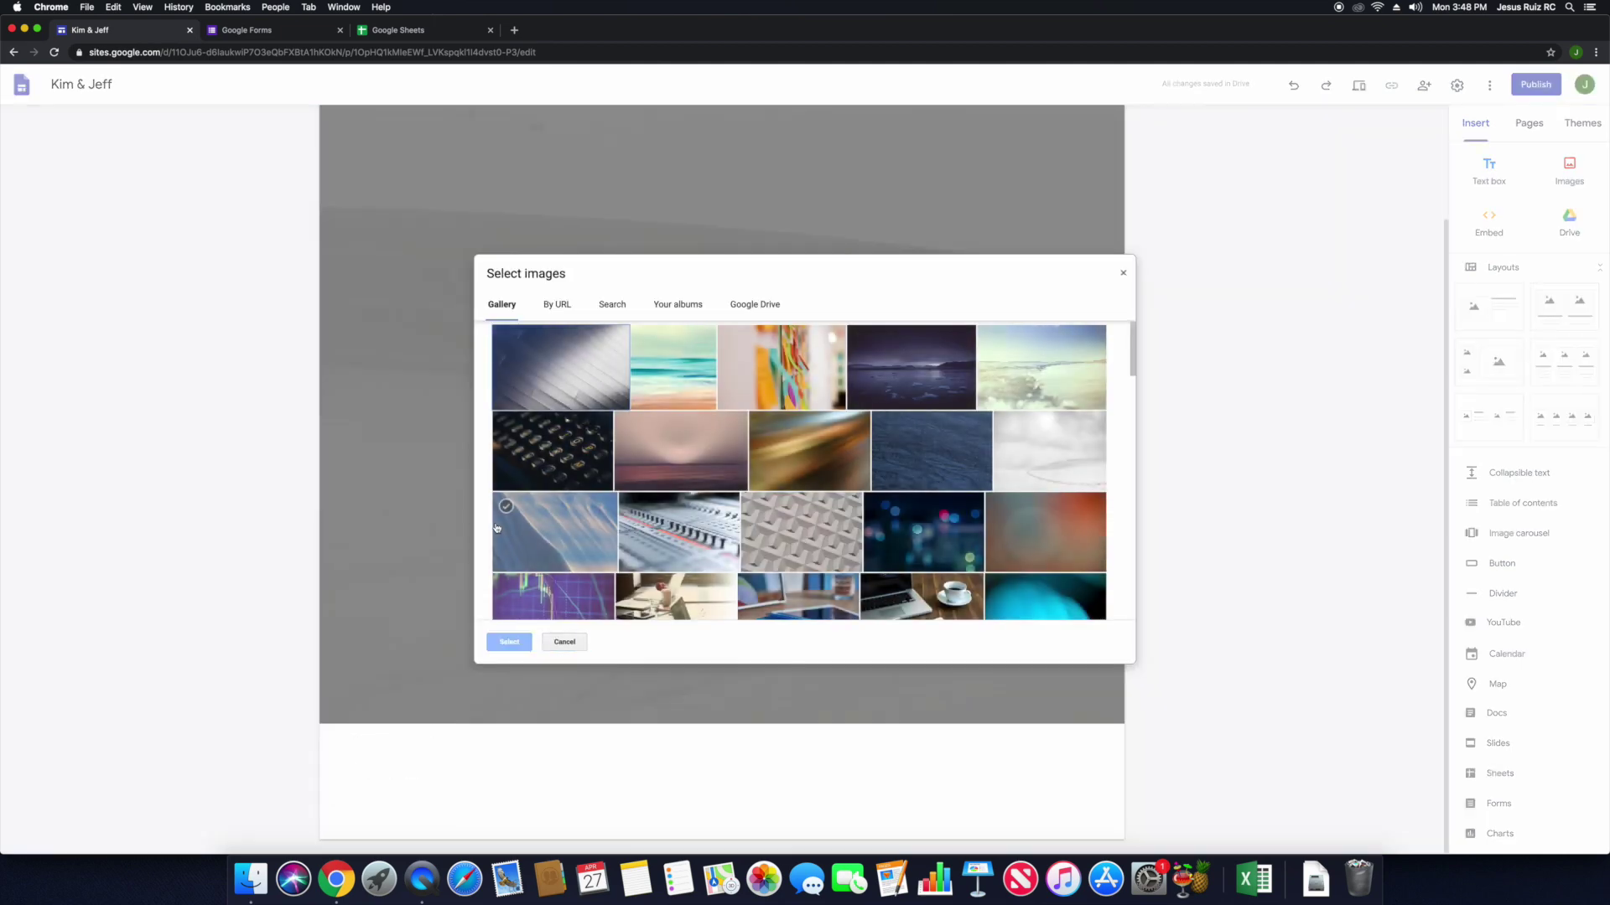
{"action": "left_click", "coordinate": [611, 307]}
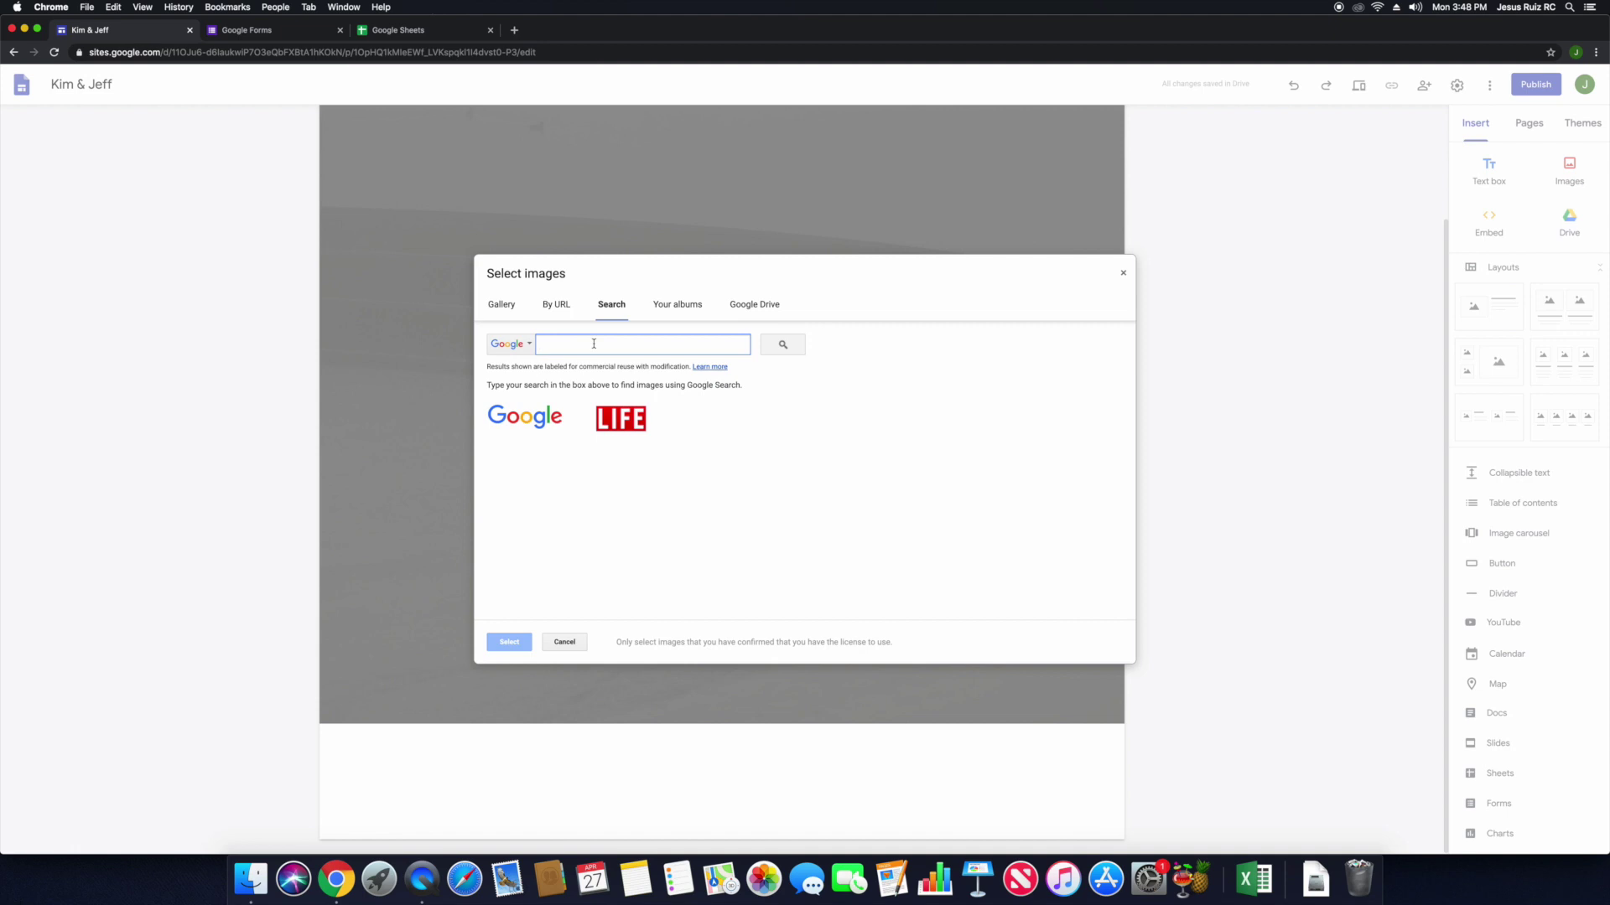
{"action": "type", "text": "out"}
{"action": "key", "text": "BackSpace"}
{"action": "key", "text": "BackSpace"}
{"action": "key", "text": "BackSpace"}
{"action": "type", "text": "out"}
{"action": "key", "text": "BackSpace"}
{"action": "key", "text": "BackSpace"}
{"action": "key", "text": "BackSpace"}
{"action": "type", "text": "wedding"}
{"action": "key", "text": "Return"}
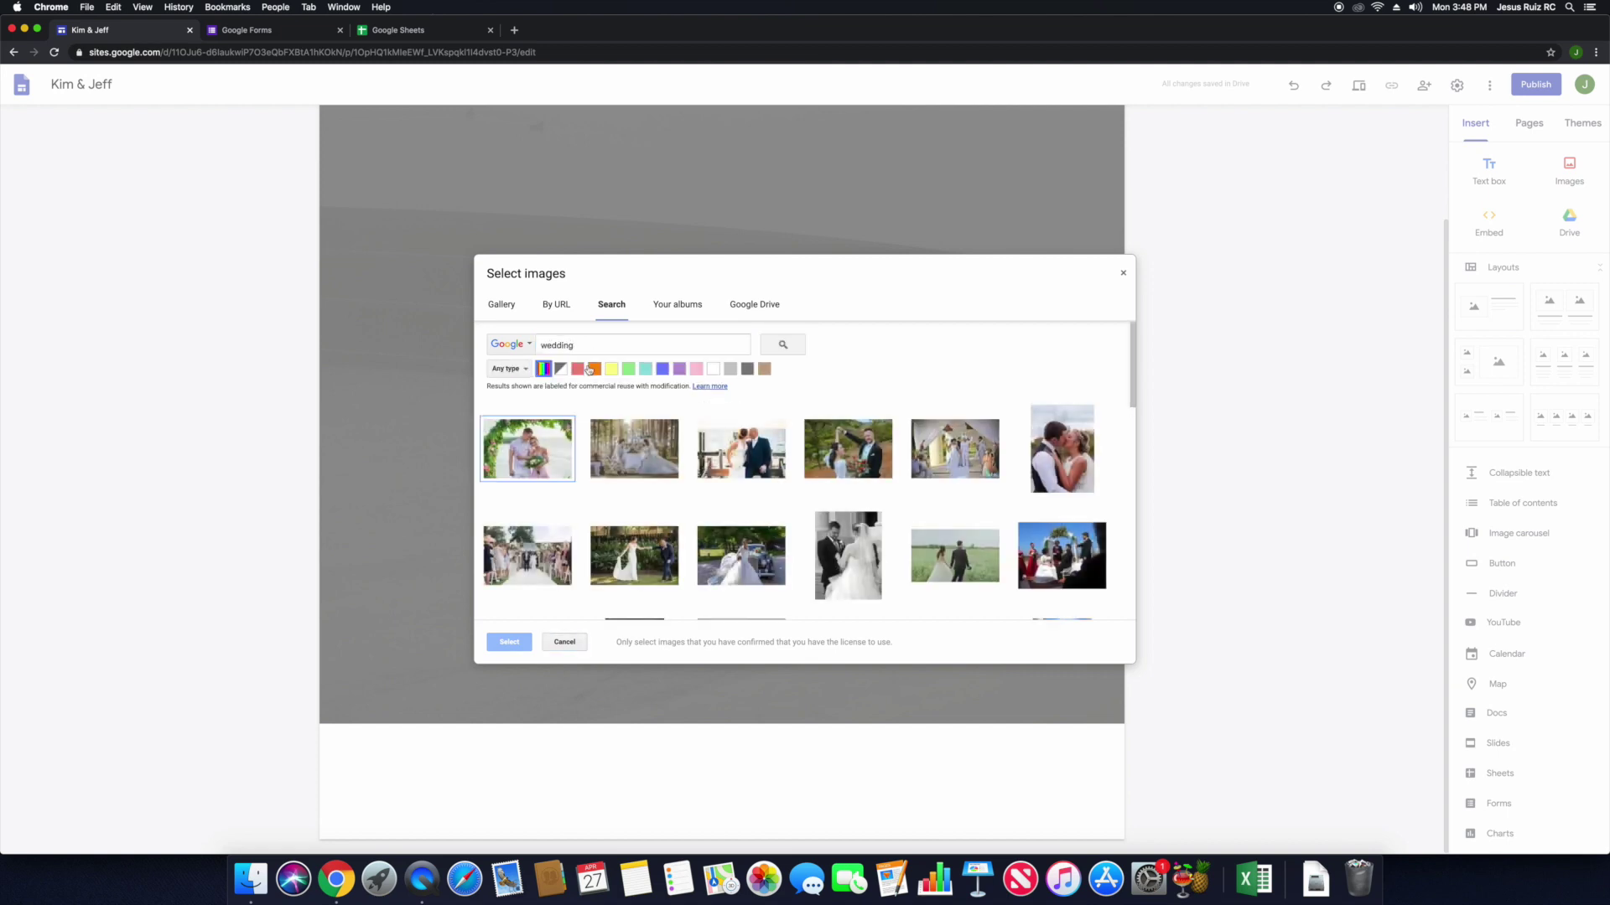
{"action": "mouse_move", "coordinate": [771, 482]}
{"action": "left_click", "coordinate": [731, 369]}
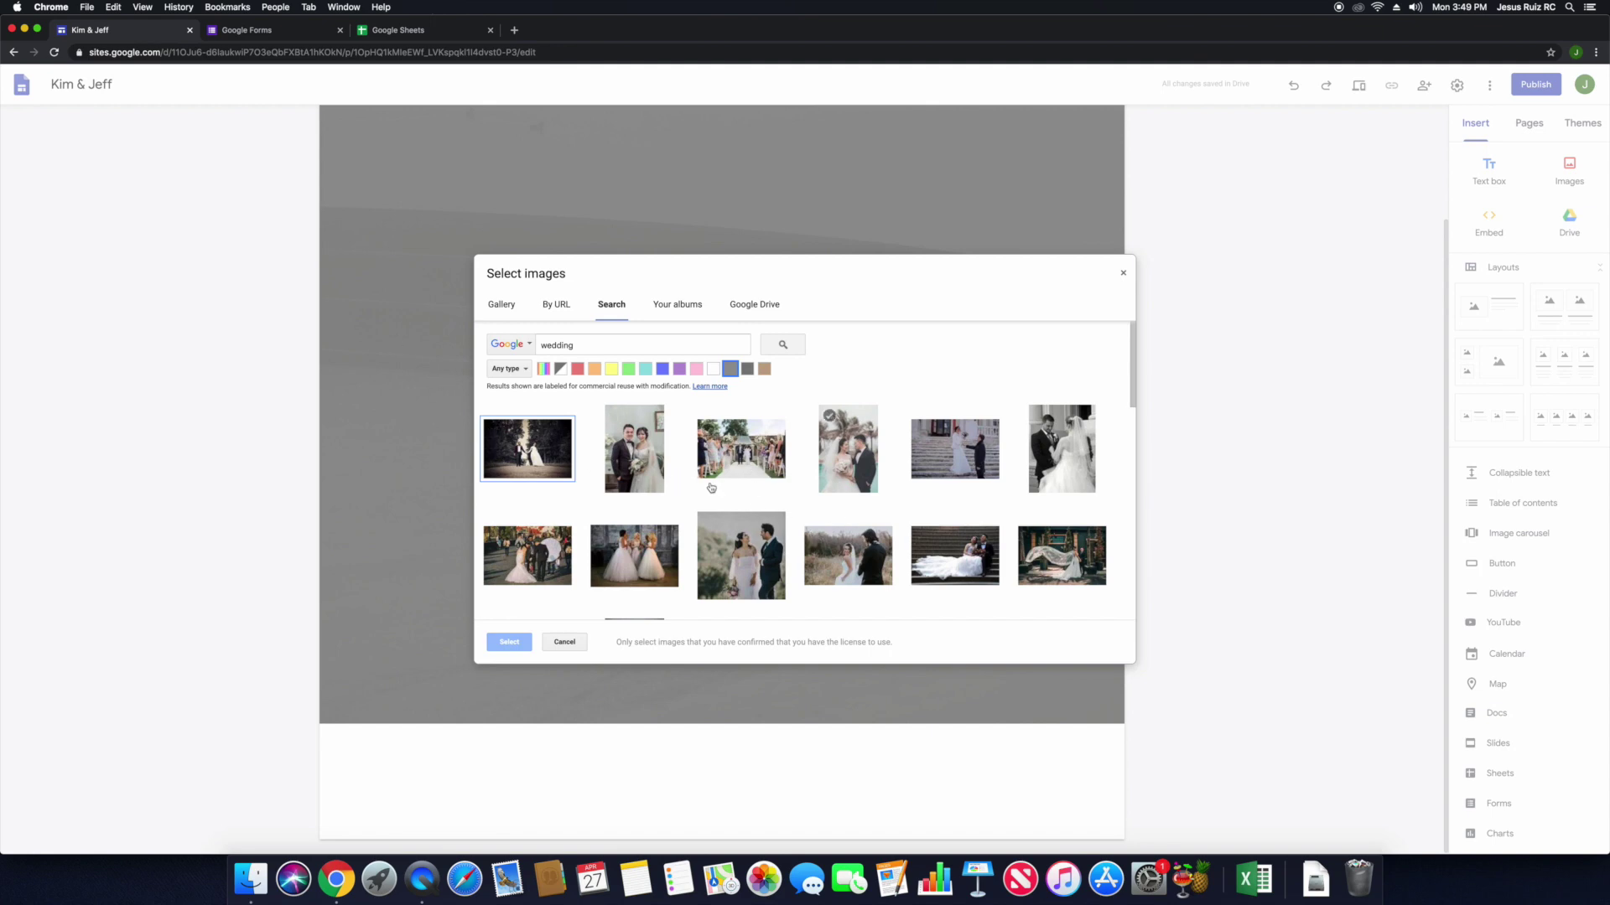
{"action": "scroll", "coordinate": [689, 497], "scroll_direction": "down", "scroll_amount": 2}
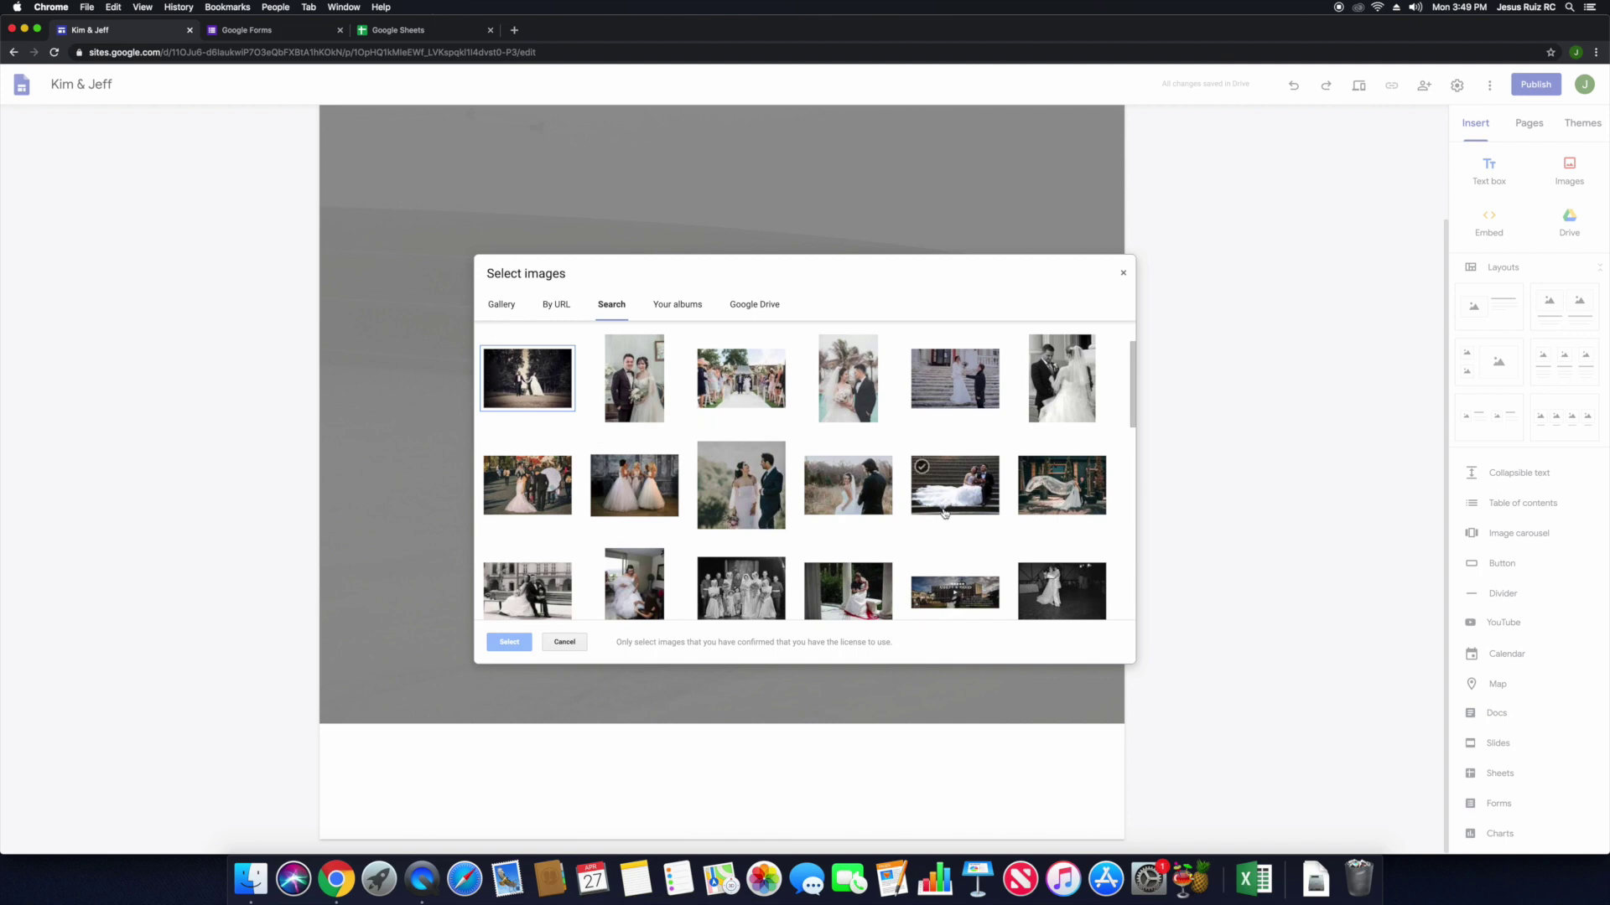
{"action": "scroll", "coordinate": [754, 469], "scroll_direction": "up", "scroll_amount": 2}
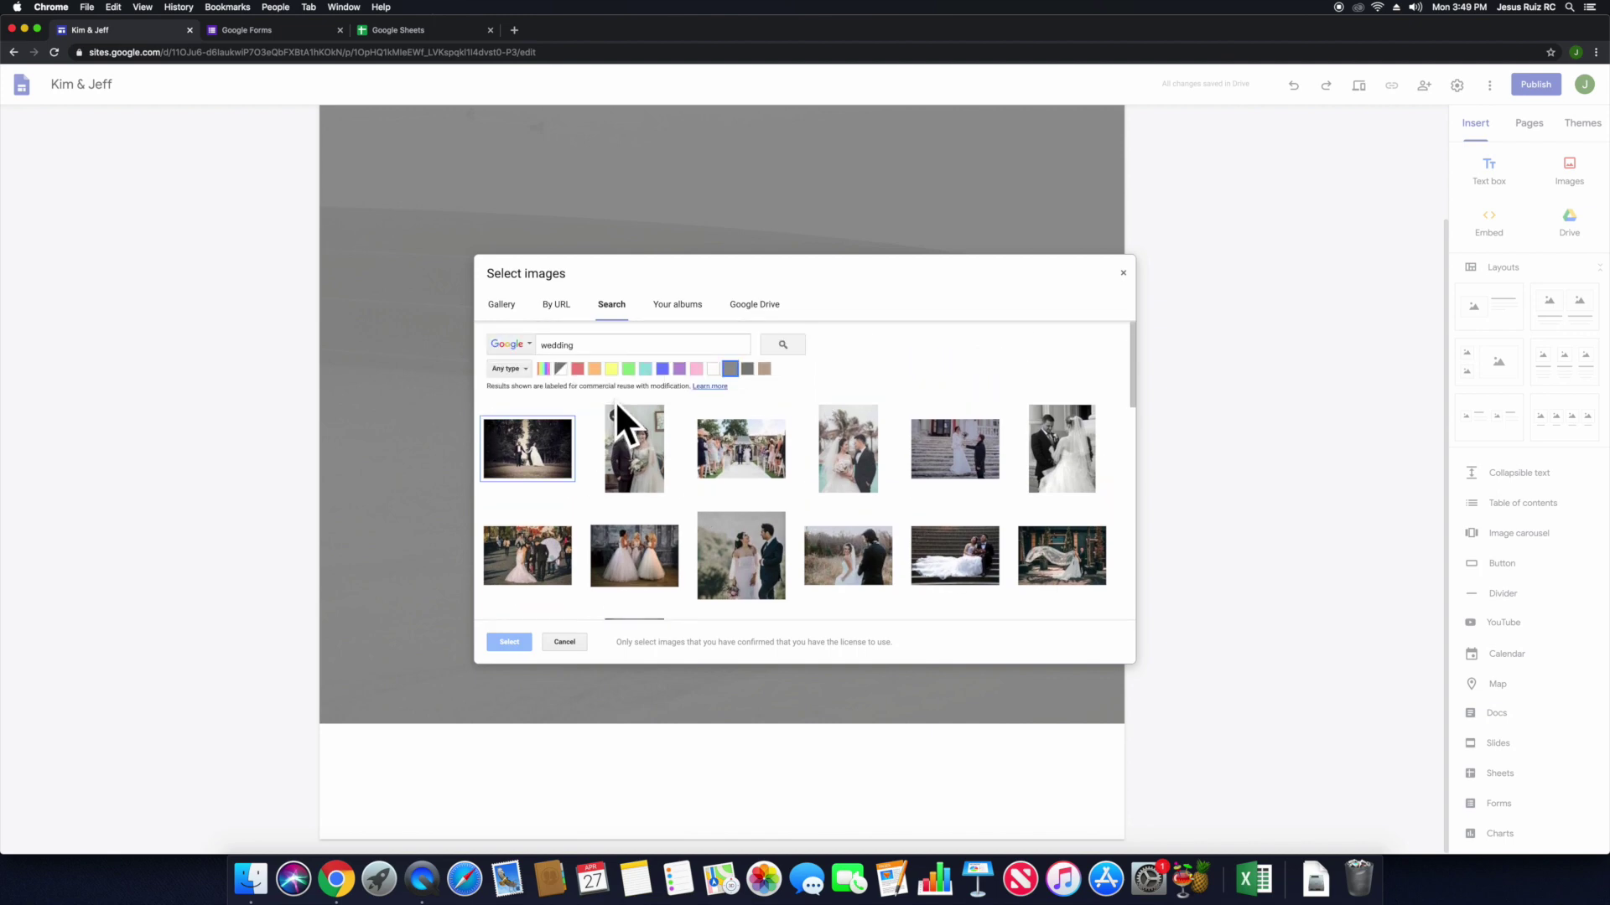
Search for 'prewedding' and set the black-and-white couple photo as the header background.
{"action": "left_click", "coordinate": [544, 348]}
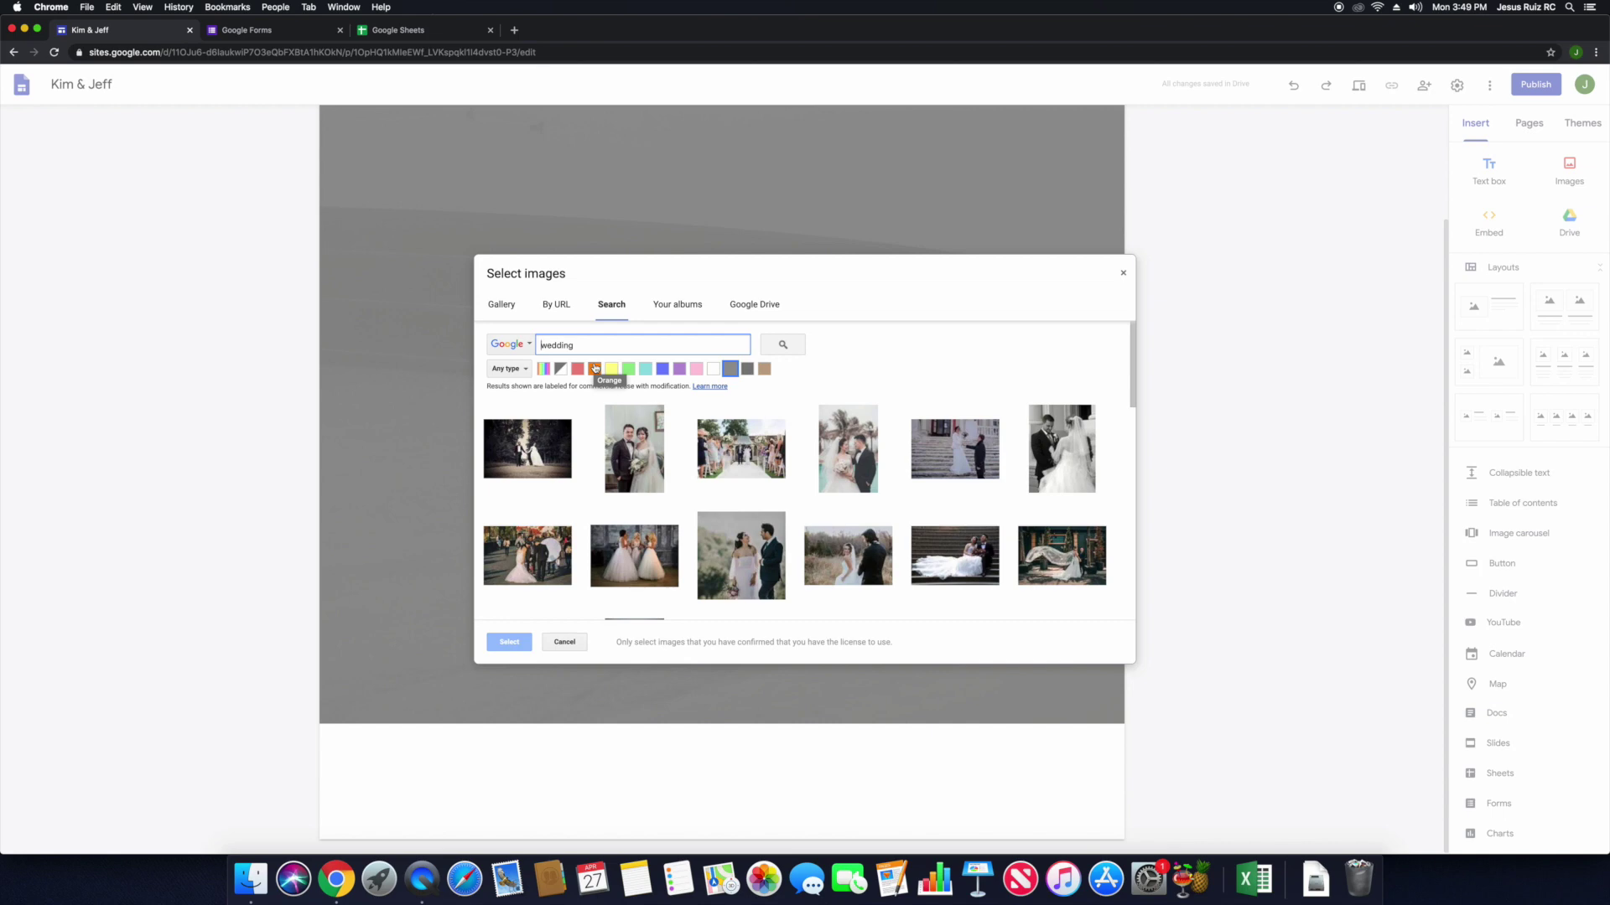
{"action": "type", "text": "pre"}
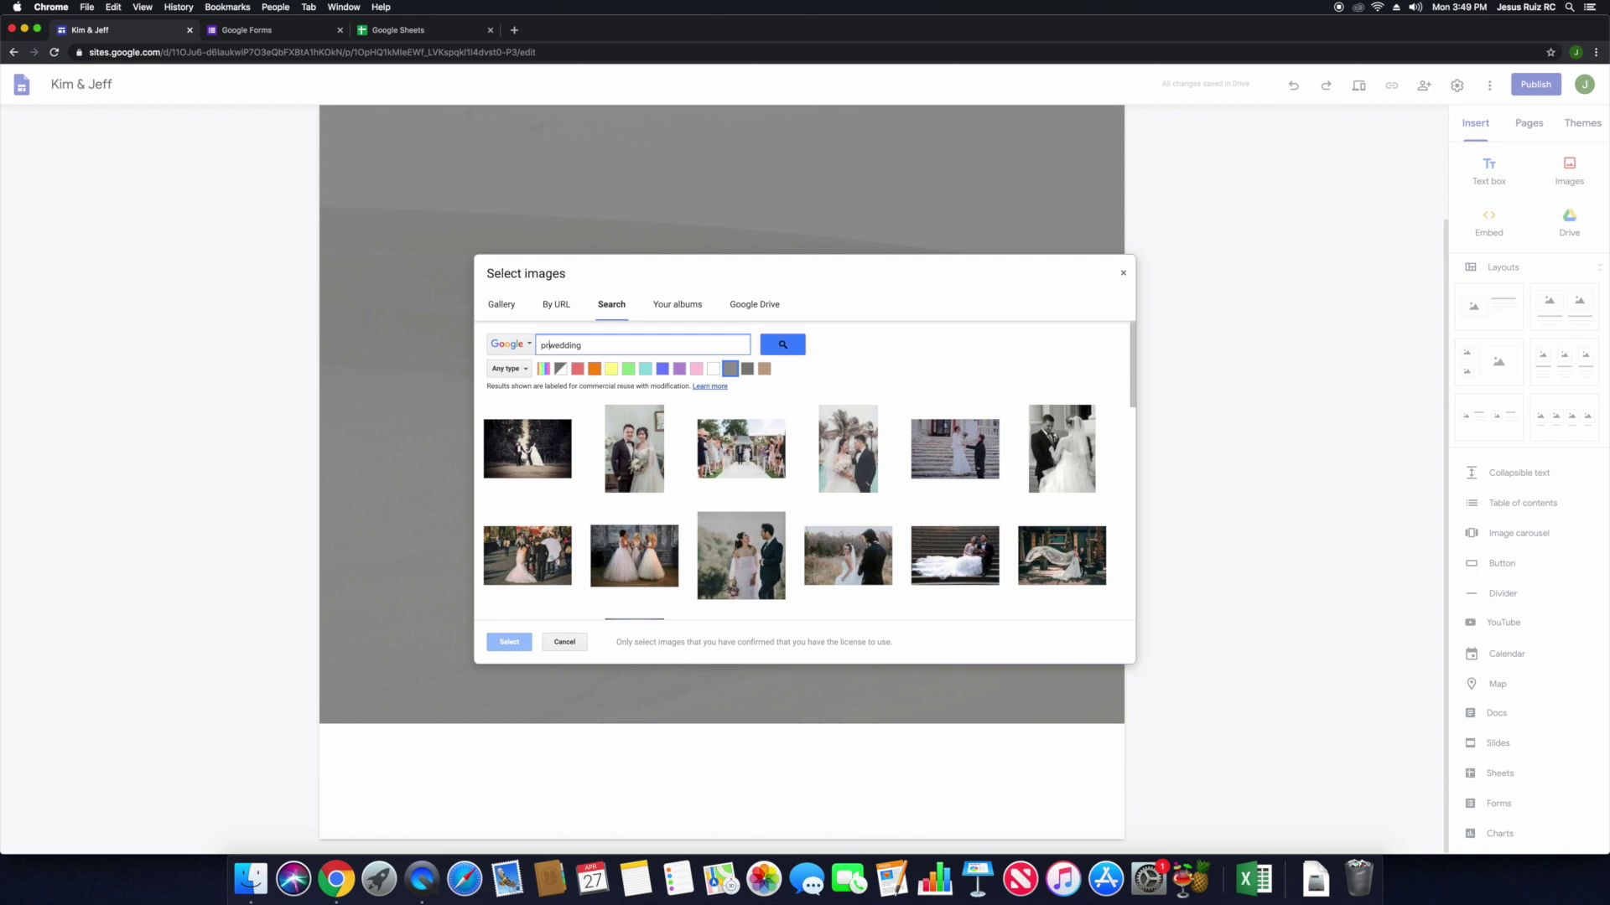
{"action": "key", "text": "Return"}
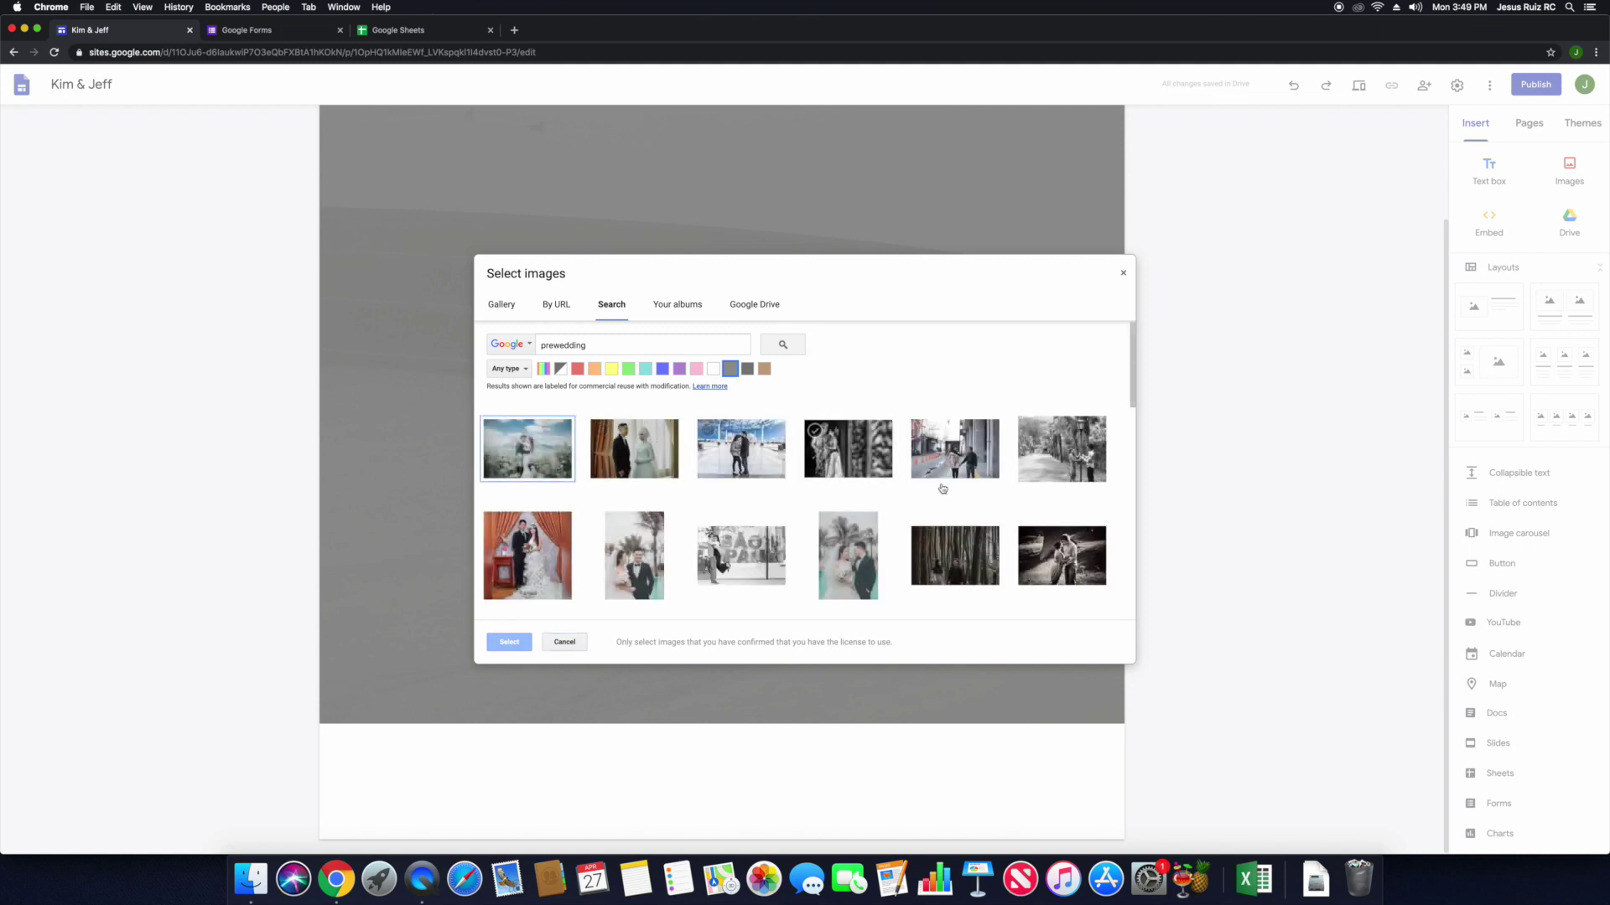
{"action": "scroll", "coordinate": [1050, 551], "scroll_direction": "down", "scroll_amount": 3}
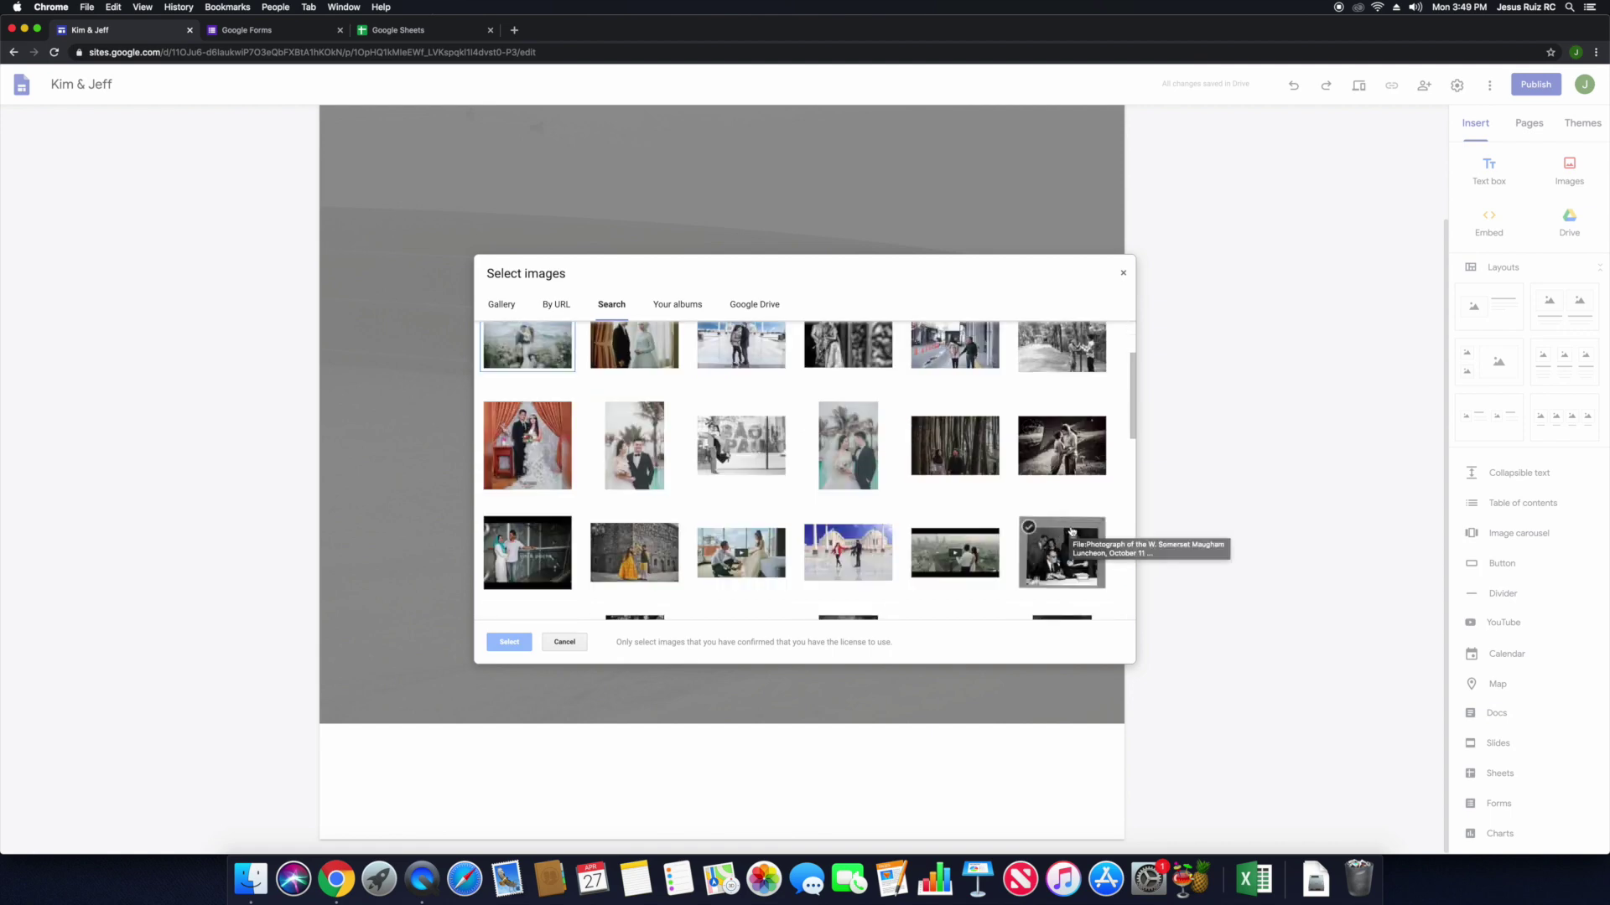
{"action": "scroll", "coordinate": [1047, 486], "scroll_direction": "up", "scroll_amount": 3}
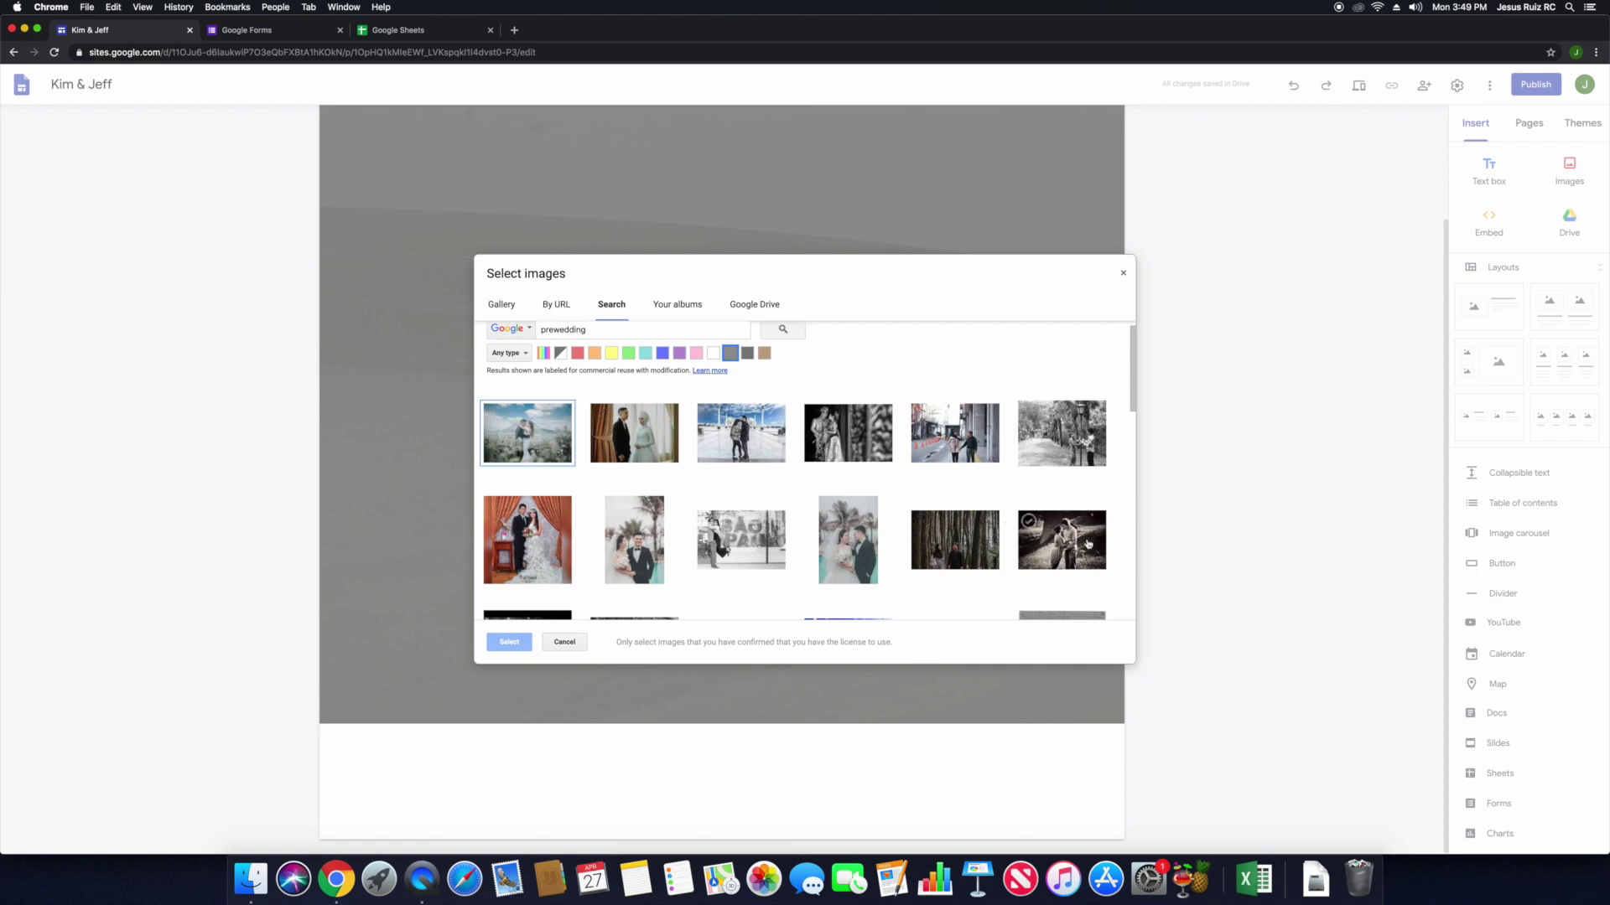
{"action": "left_click", "coordinate": [1063, 449]}
{"action": "left_click", "coordinate": [506, 643]}
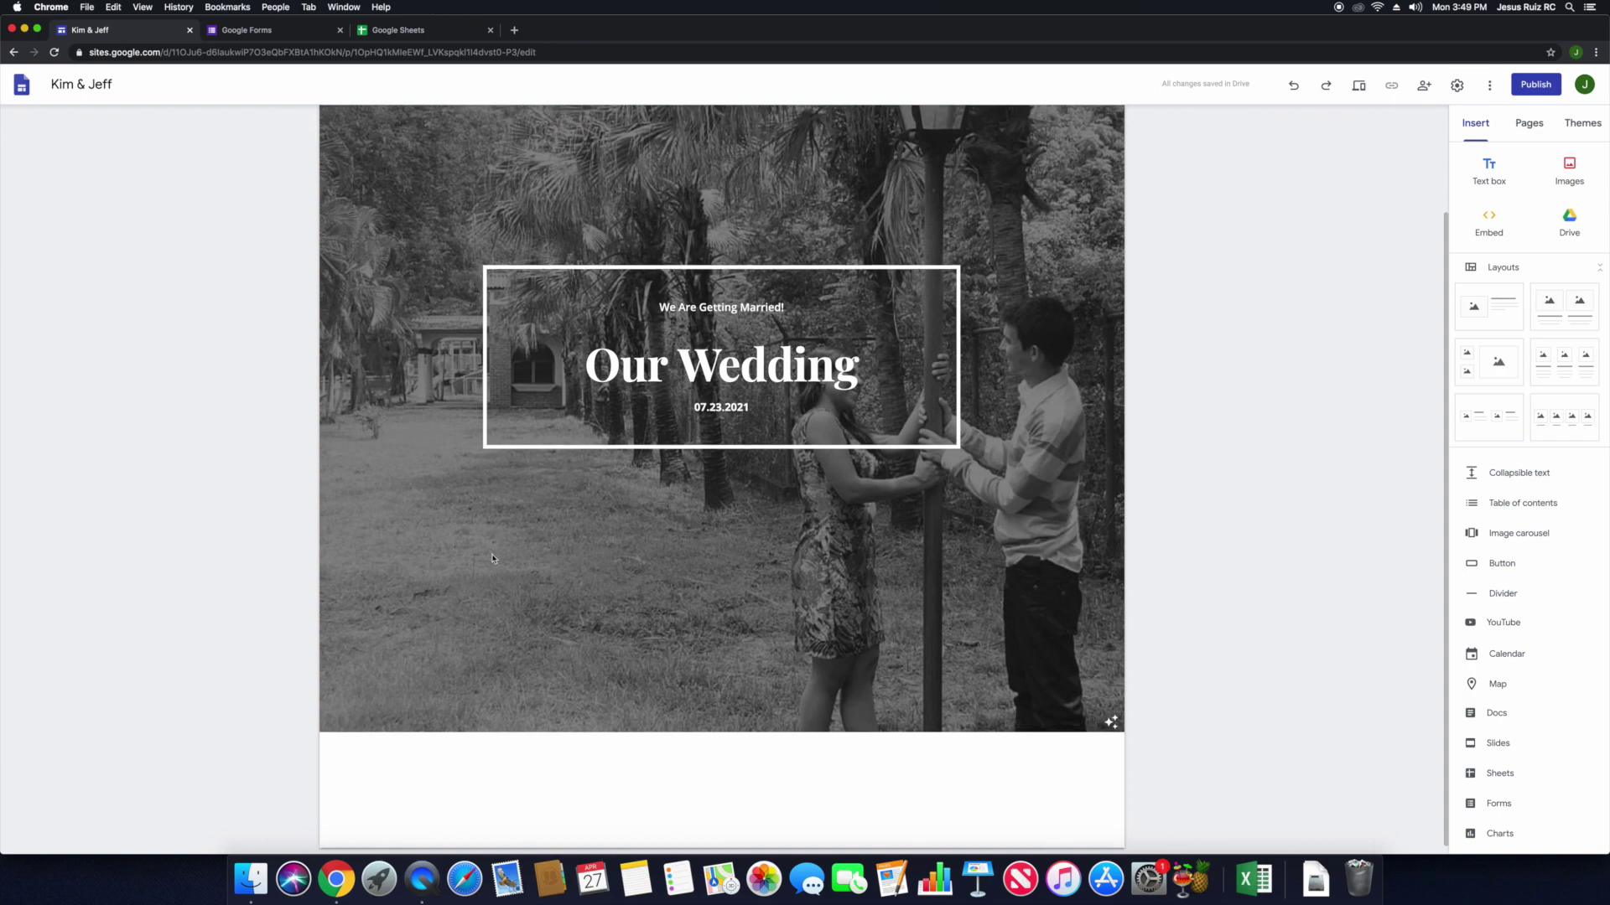
{"action": "mouse_move", "coordinate": [340, 562]}
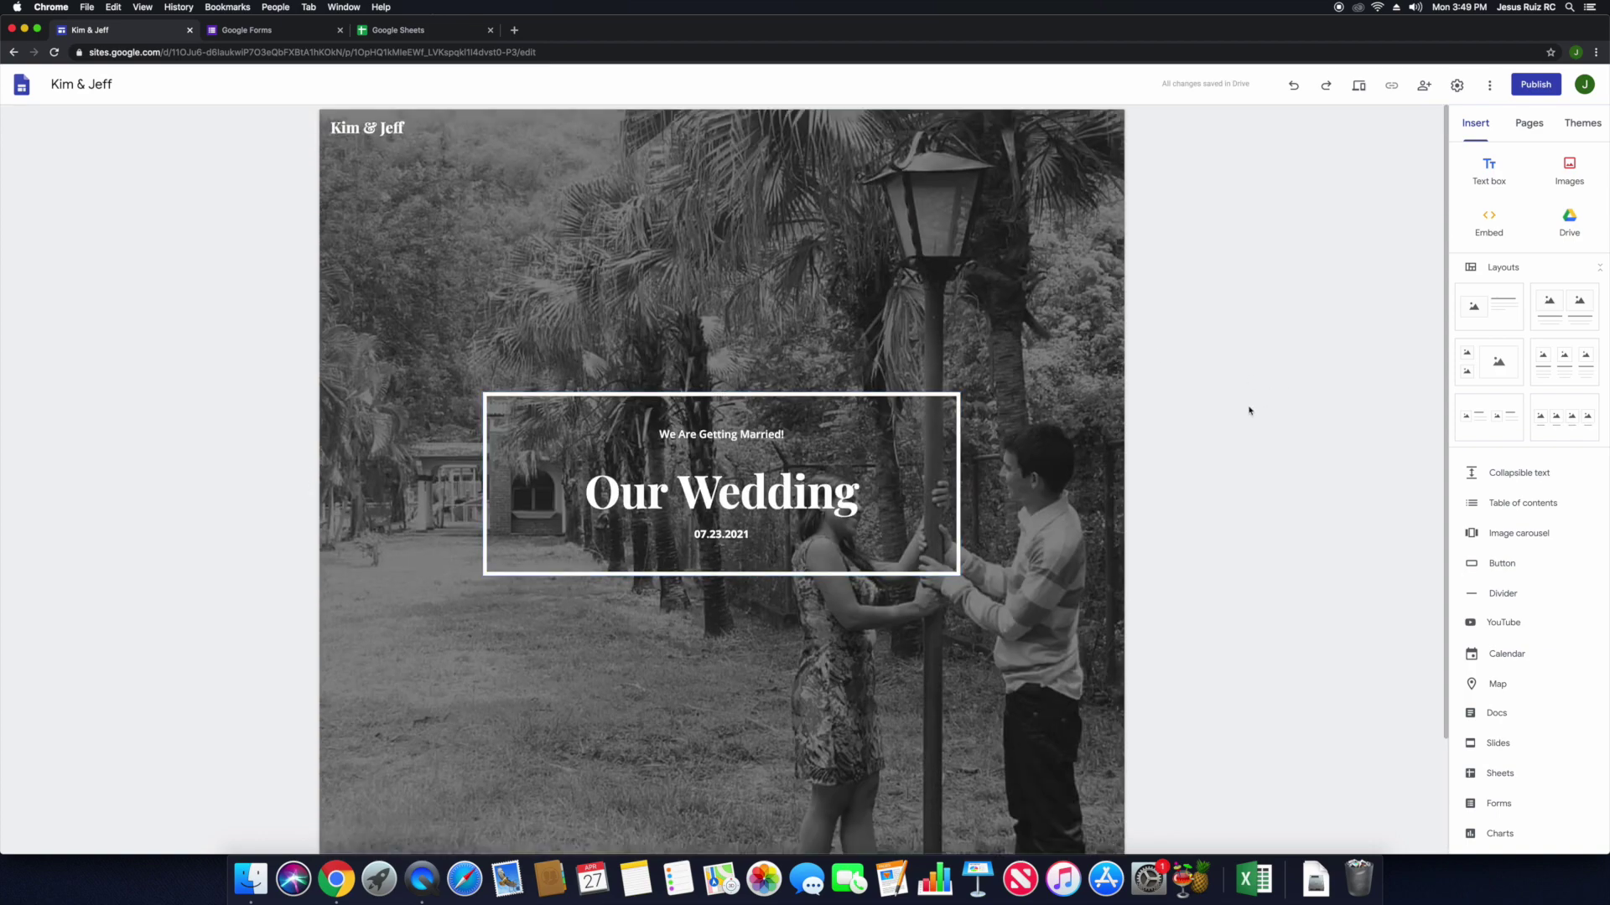
{"action": "scroll", "coordinate": [1249, 411], "scroll_direction": "down", "scroll_amount": 3}
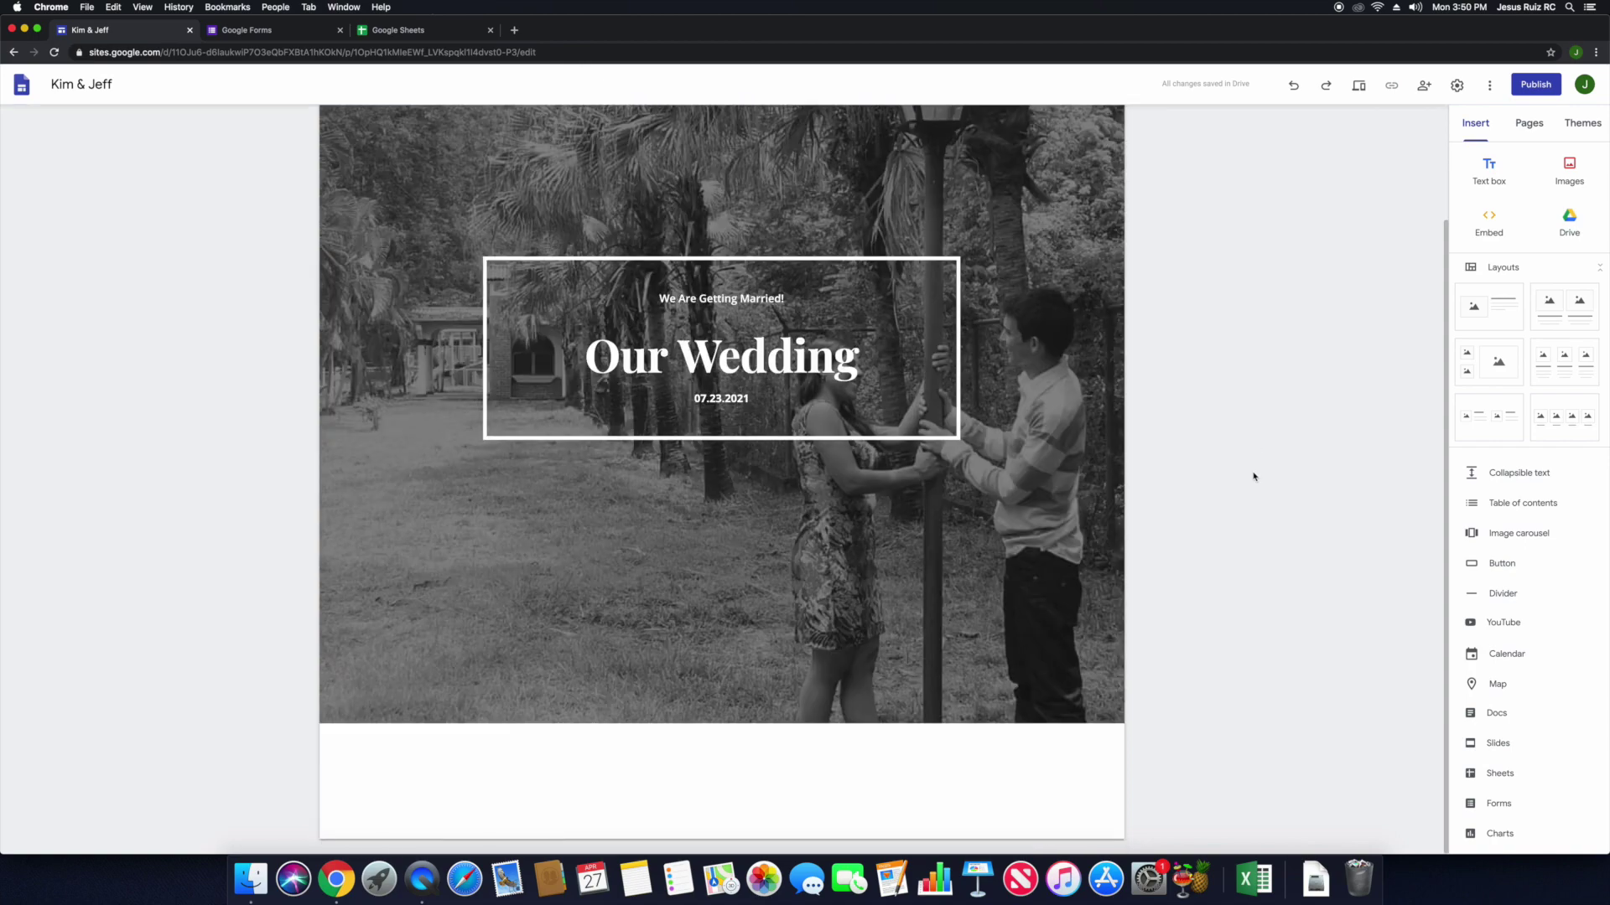
{"action": "scroll", "coordinate": [1253, 476], "scroll_direction": "up", "scroll_amount": 3}
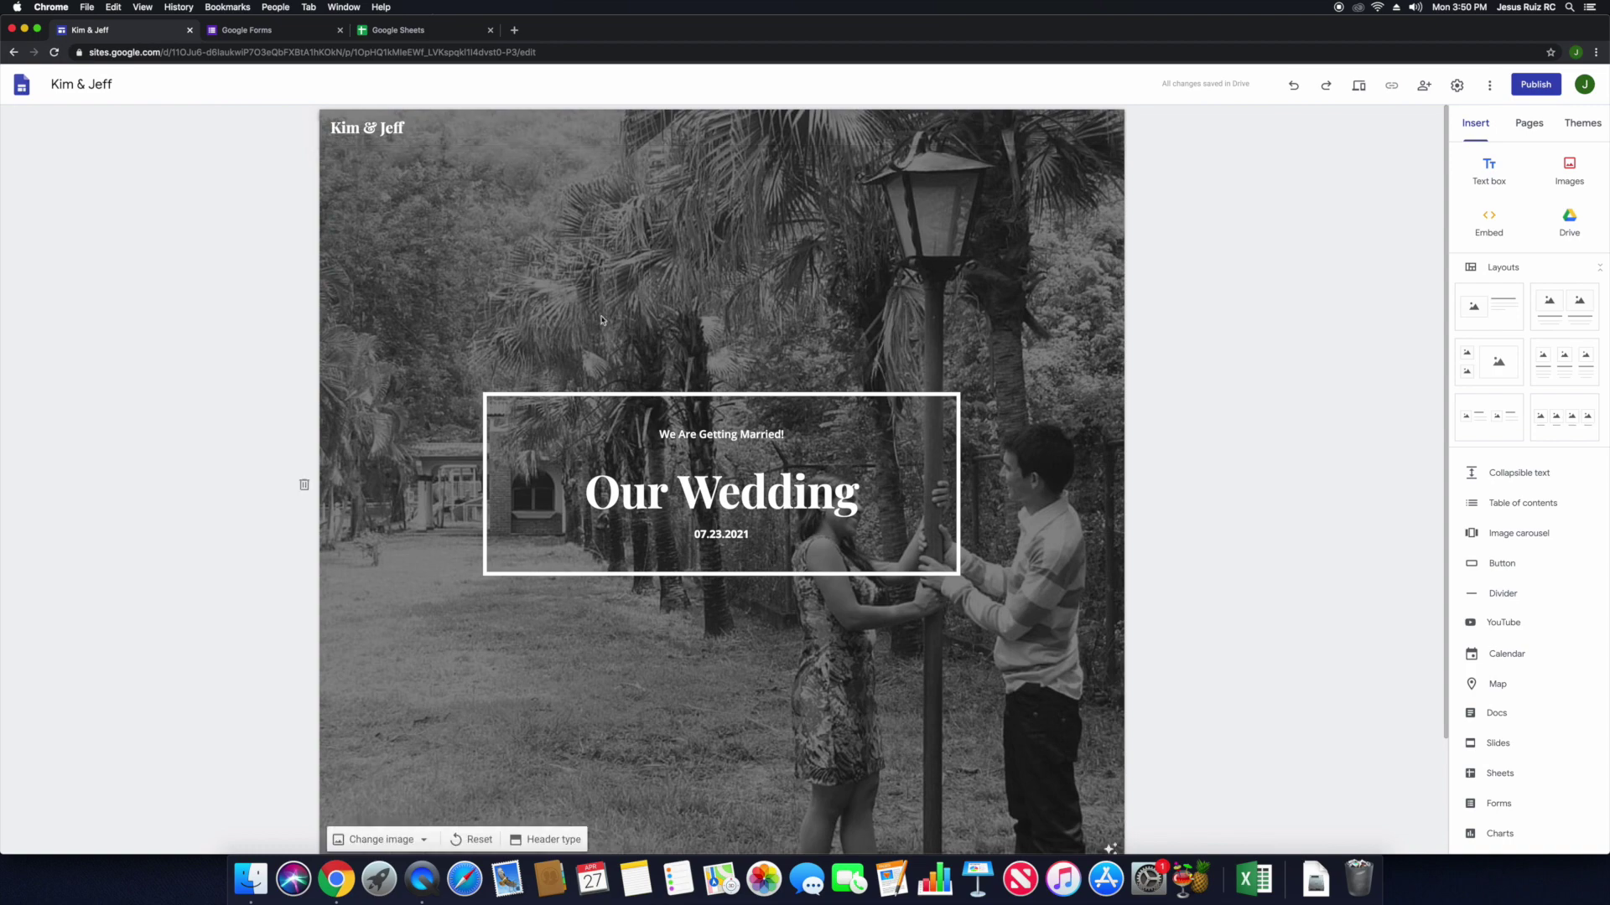
{"action": "scroll", "coordinate": [677, 467], "scroll_direction": "down", "scroll_amount": 1}
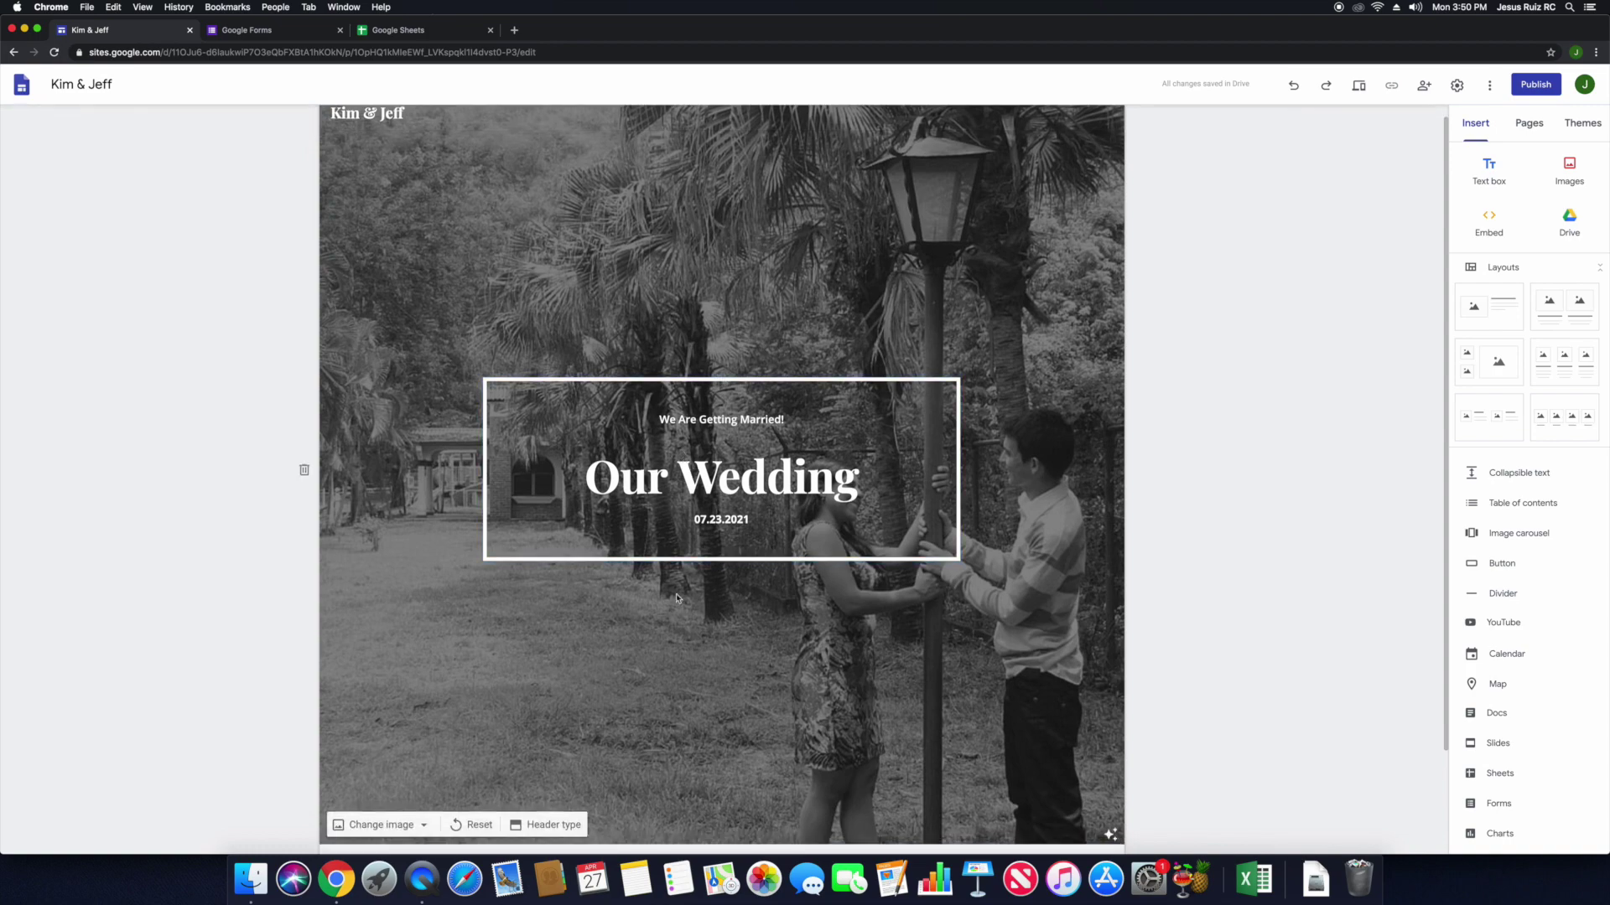
{"action": "scroll", "coordinate": [739, 586], "scroll_direction": "down", "scroll_amount": 3}
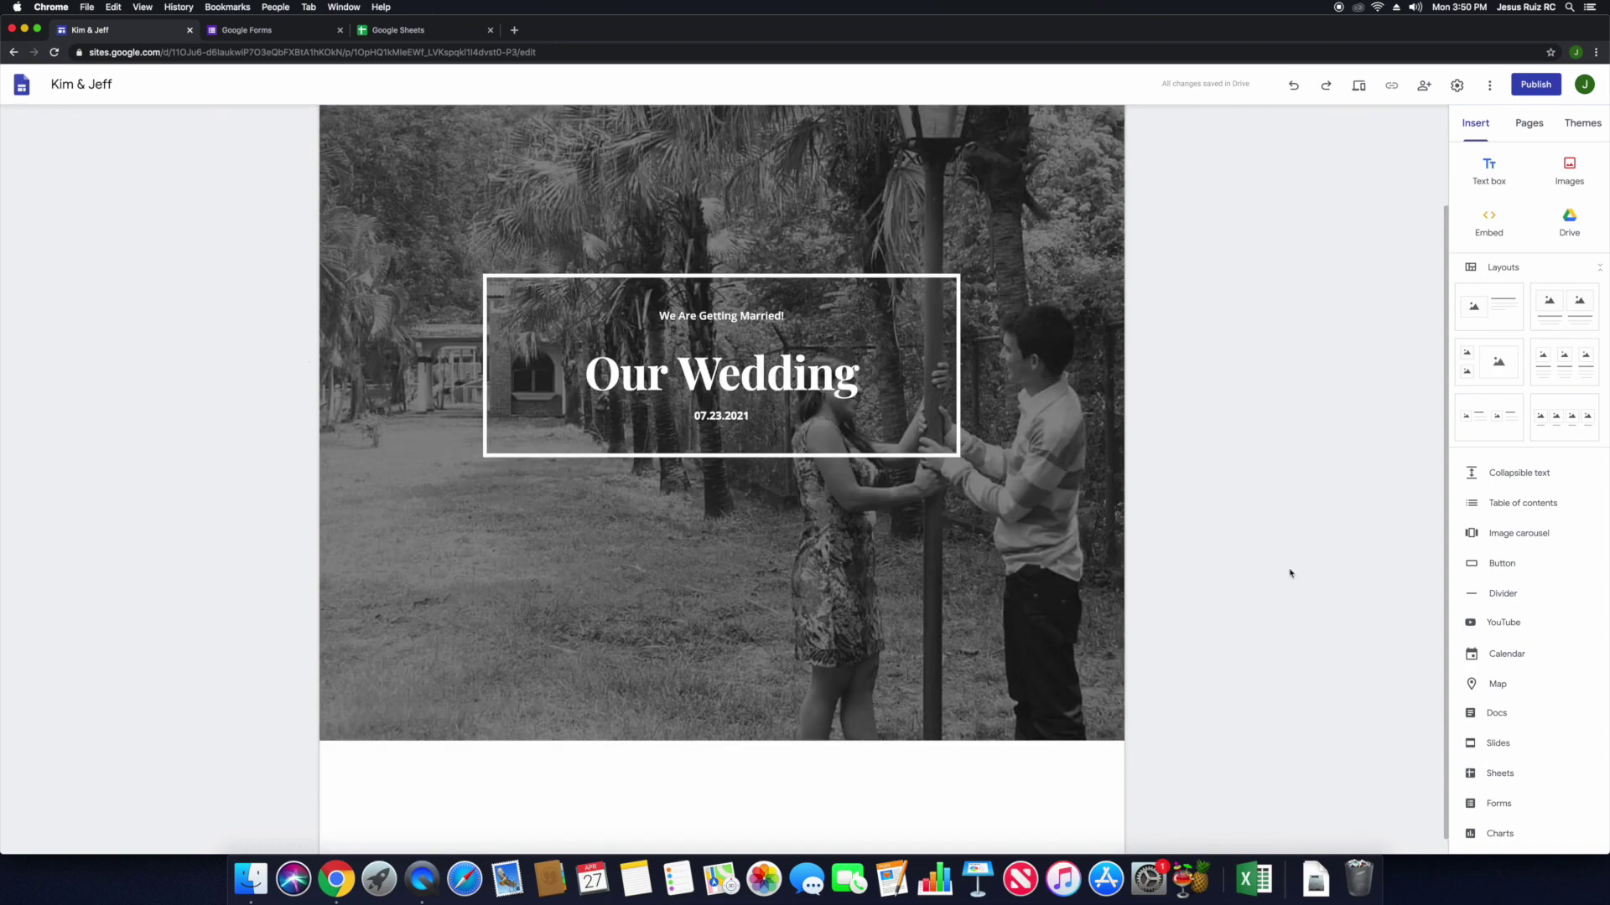
{"action": "scroll", "coordinate": [1297, 568], "scroll_direction": "up", "scroll_amount": 3}
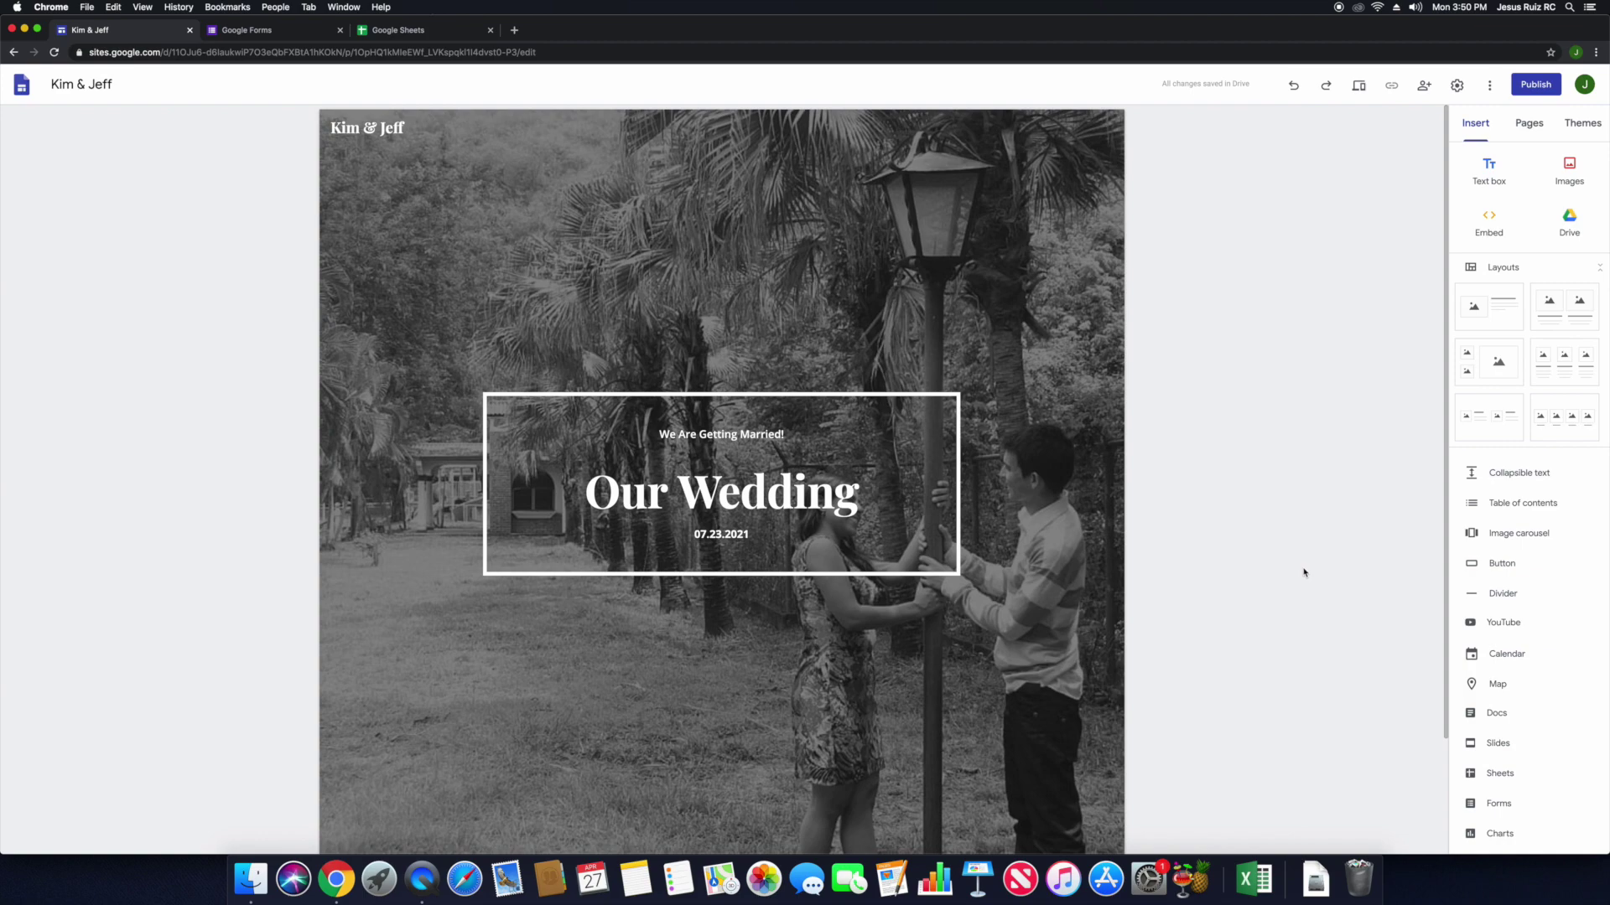
{"action": "scroll", "coordinate": [1304, 572], "scroll_direction": "down", "scroll_amount": 3}
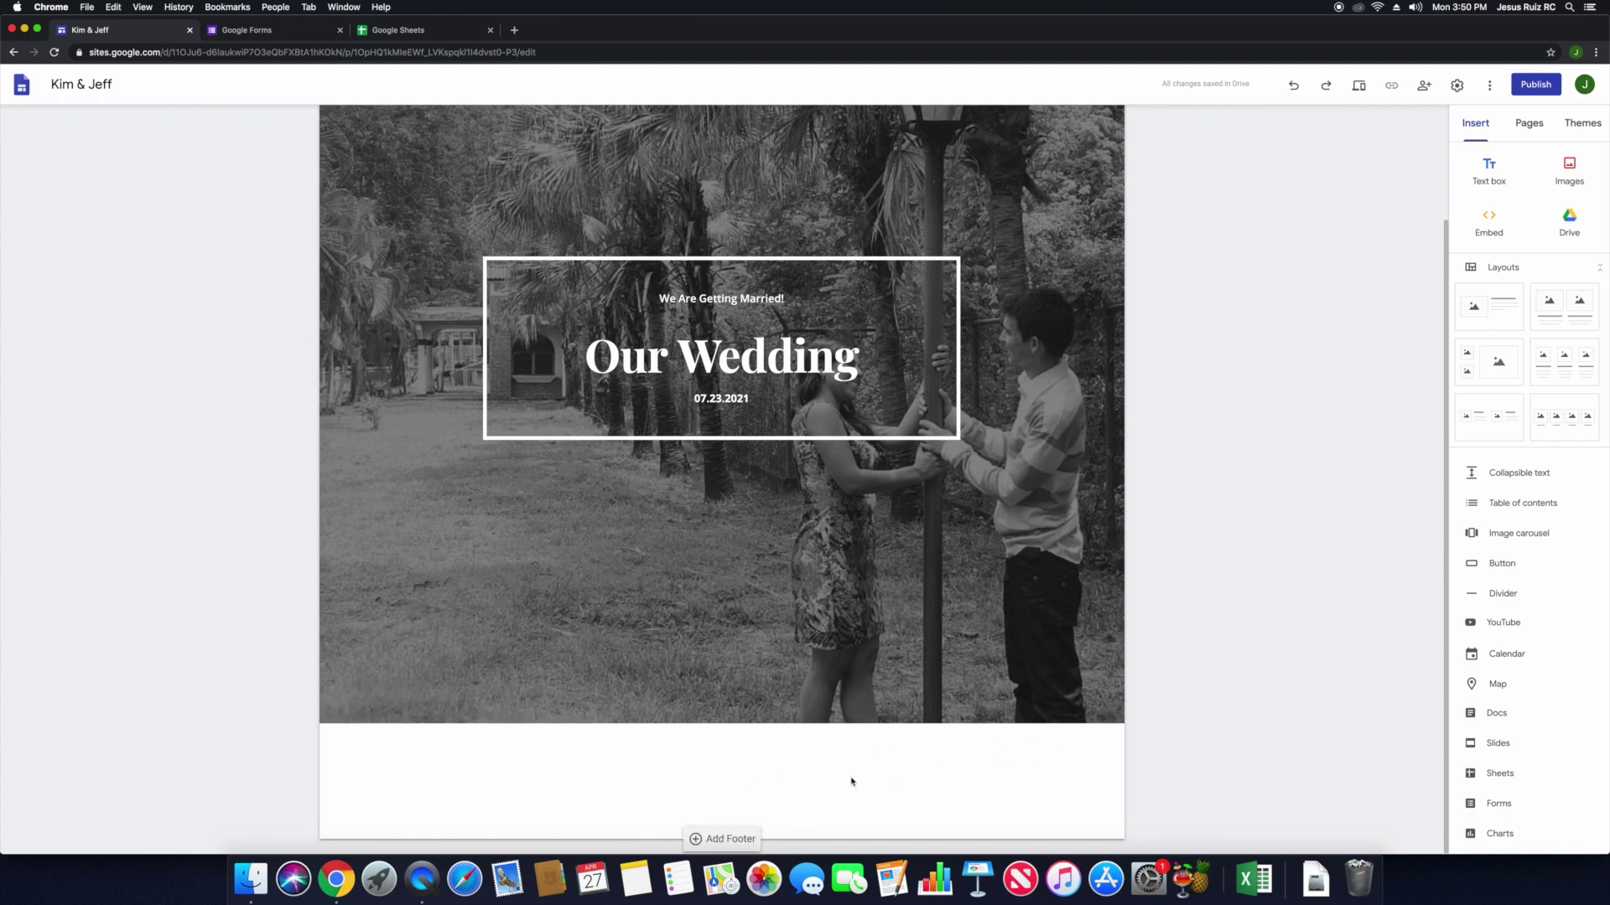
{"action": "double_click", "coordinate": [914, 769]}
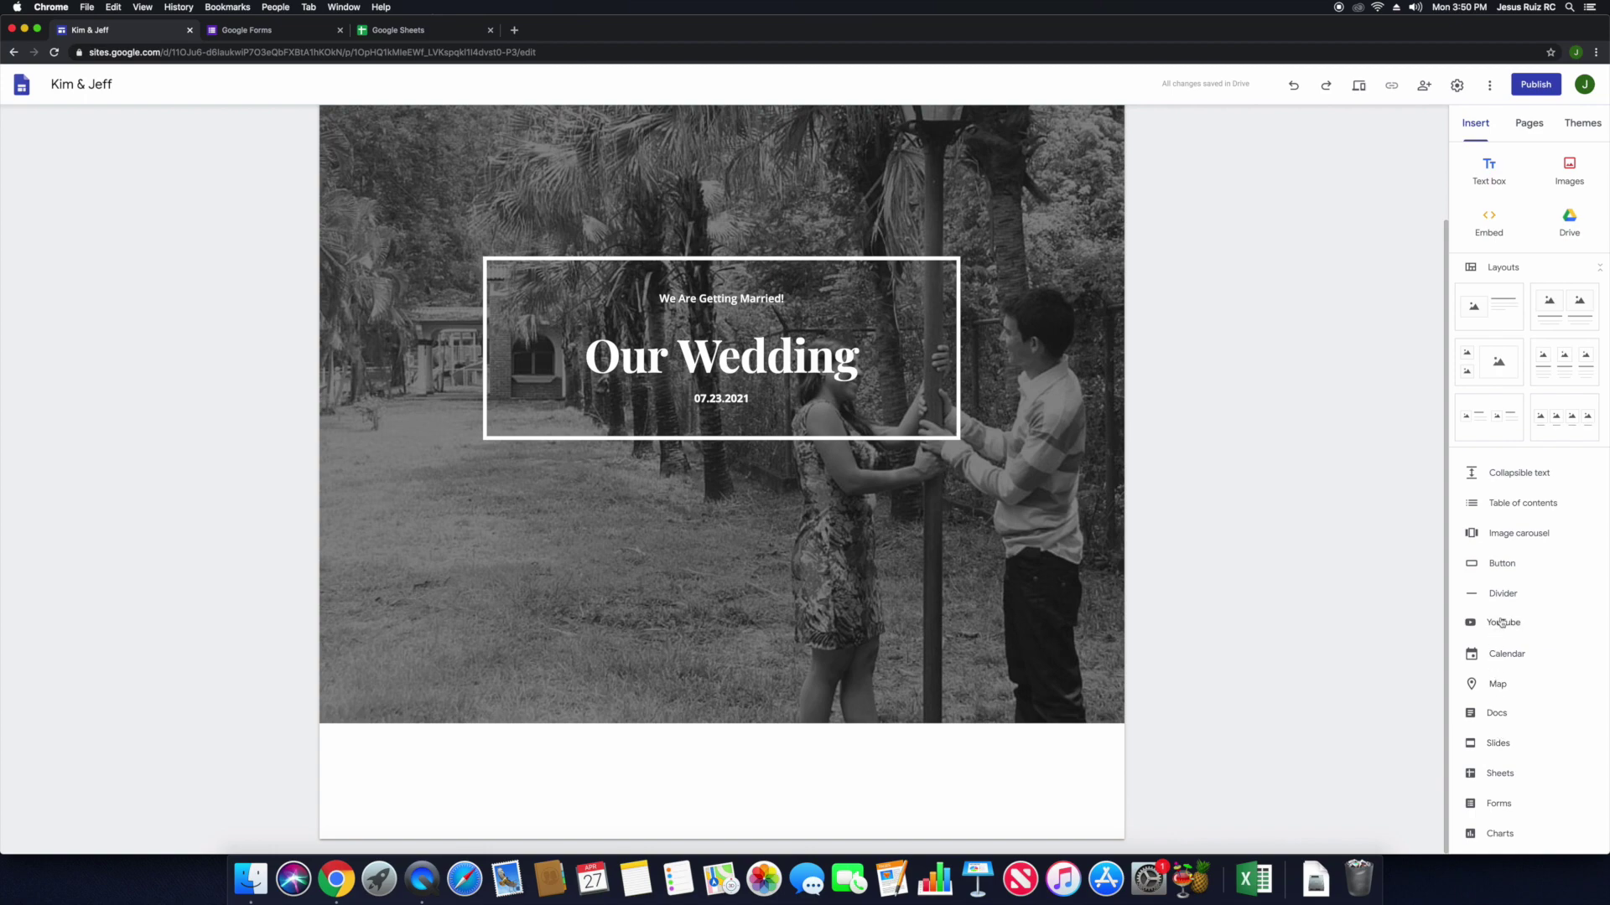
{"action": "left_click", "coordinate": [1500, 564]}
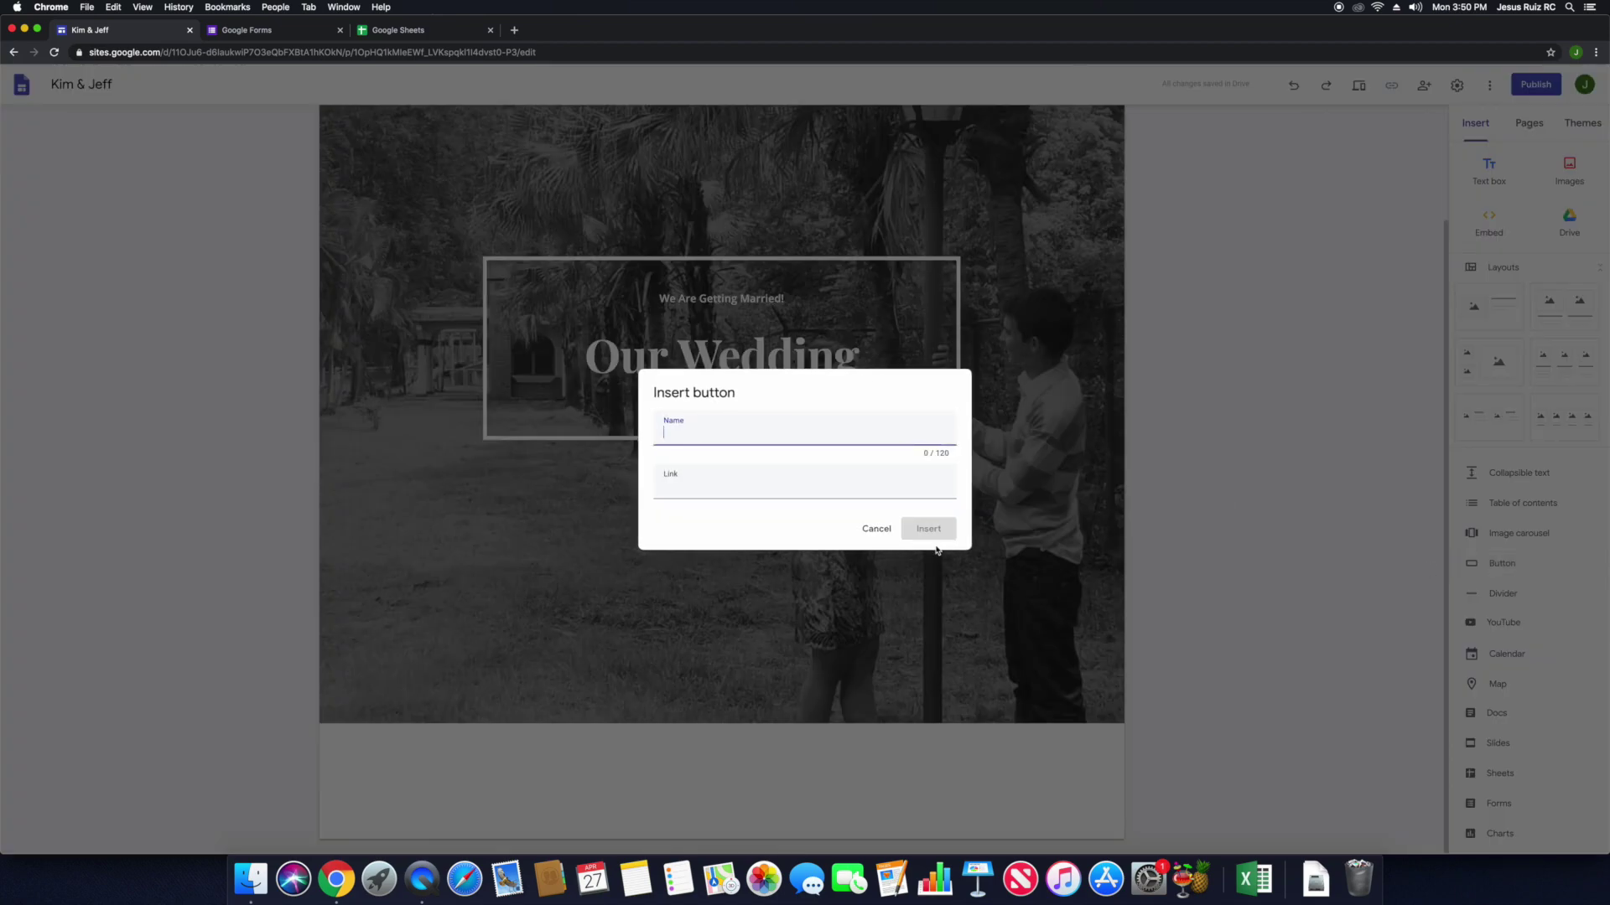
{"action": "left_click", "coordinate": [876, 528]}
{"action": "left_click", "coordinate": [1504, 565]}
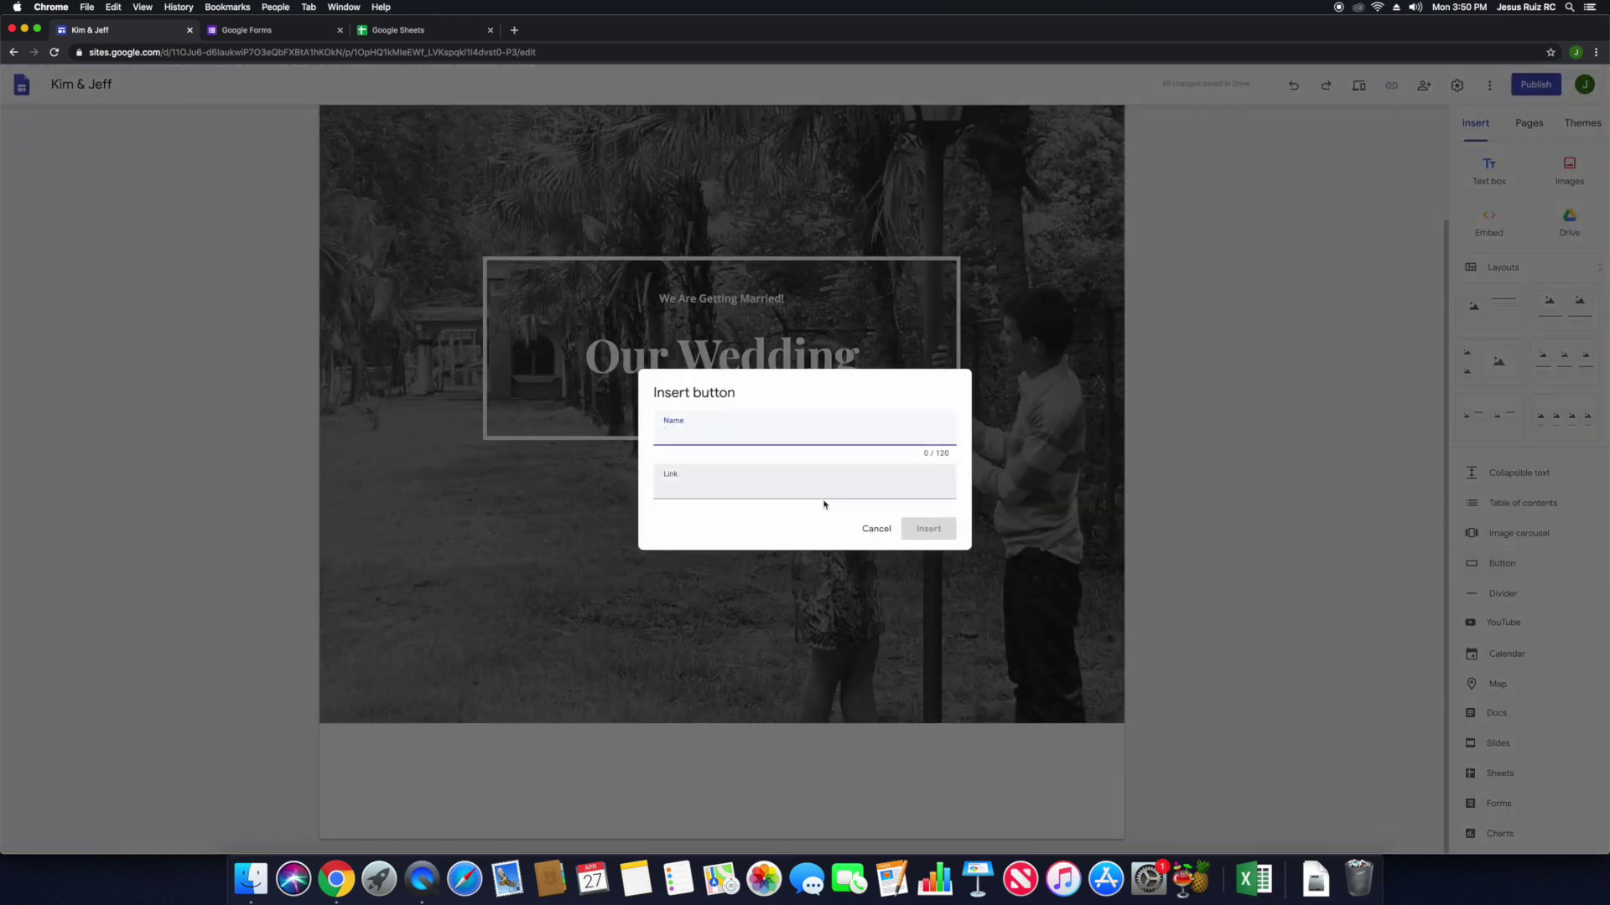
{"action": "type", "text": "RSVP"}
{"action": "left_click", "coordinate": [747, 493]}
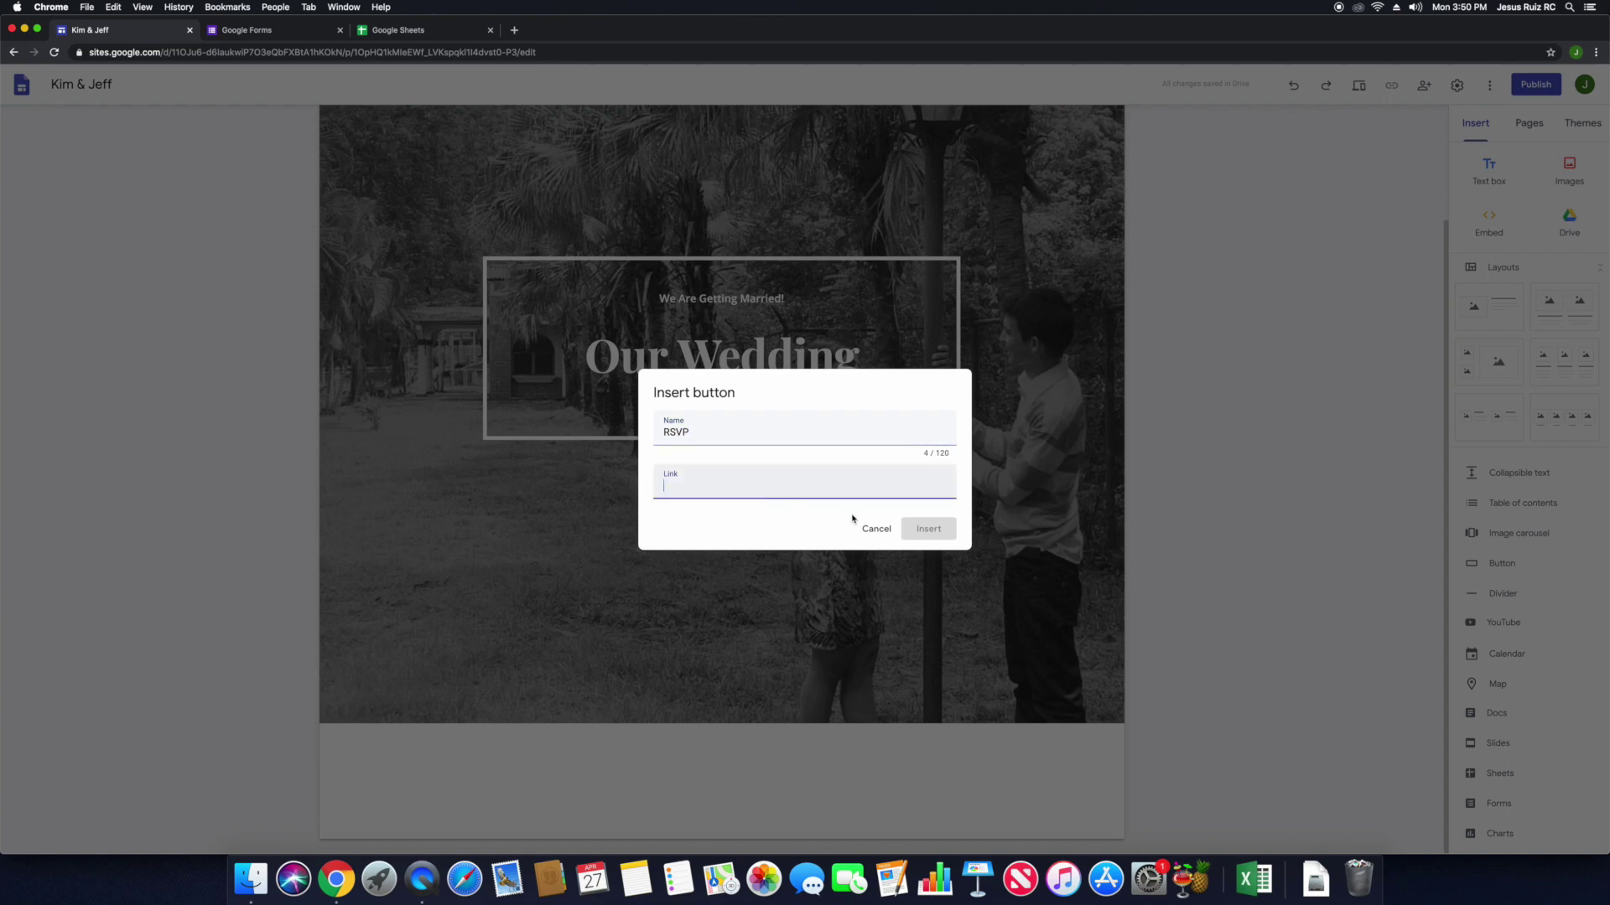
{"action": "left_click", "coordinate": [734, 435]}
{"action": "left_click", "coordinate": [765, 472]}
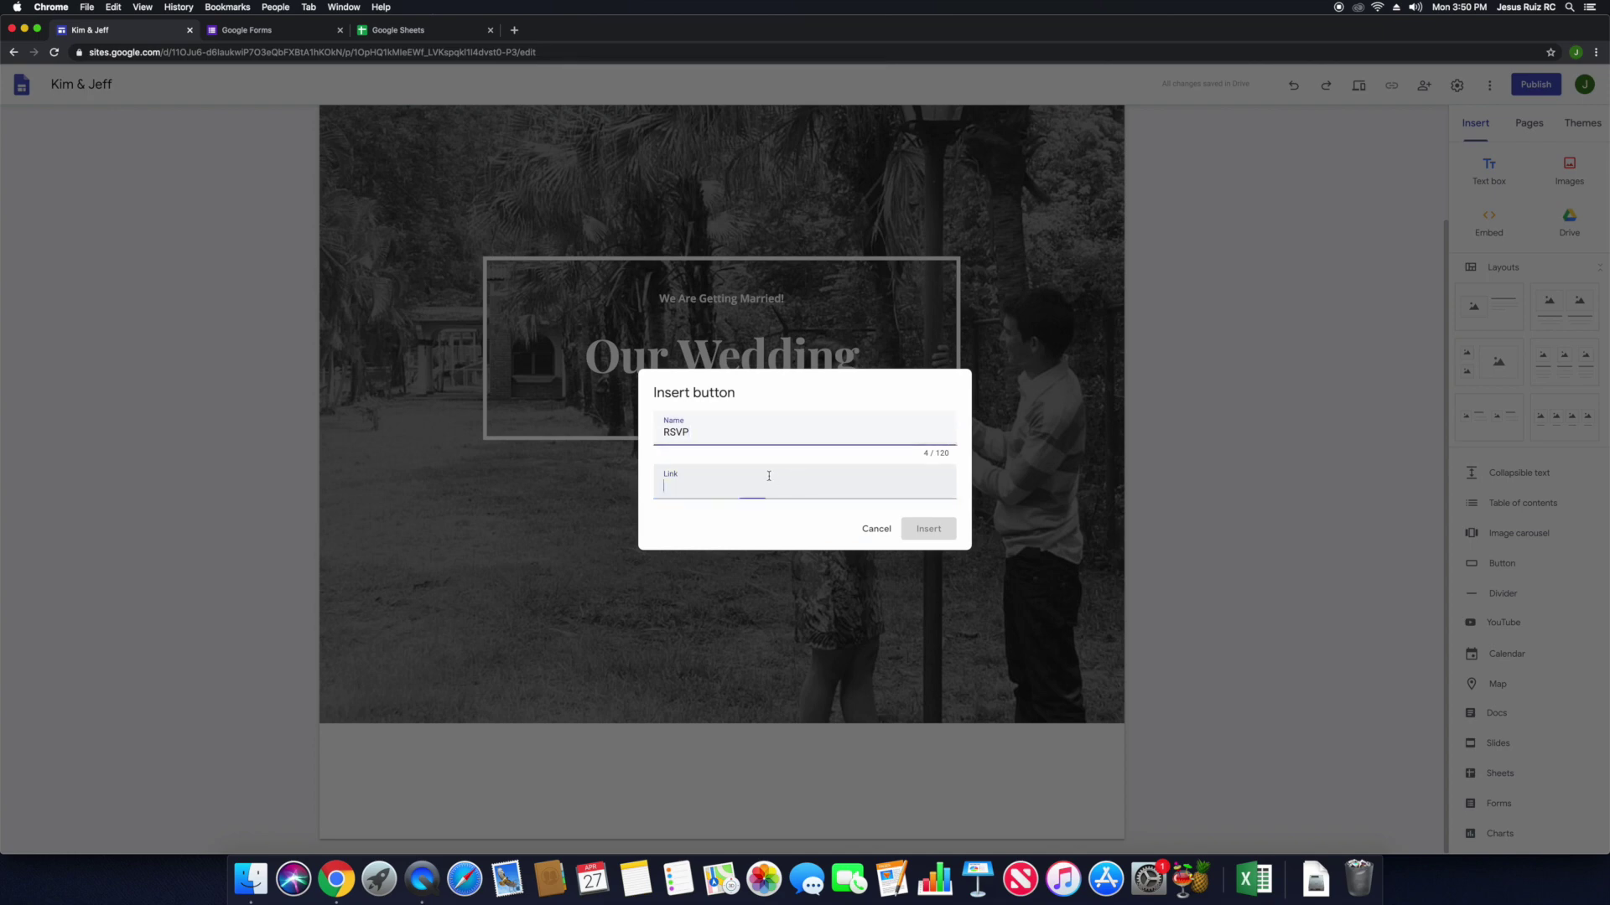
{"action": "left_click", "coordinate": [874, 530]}
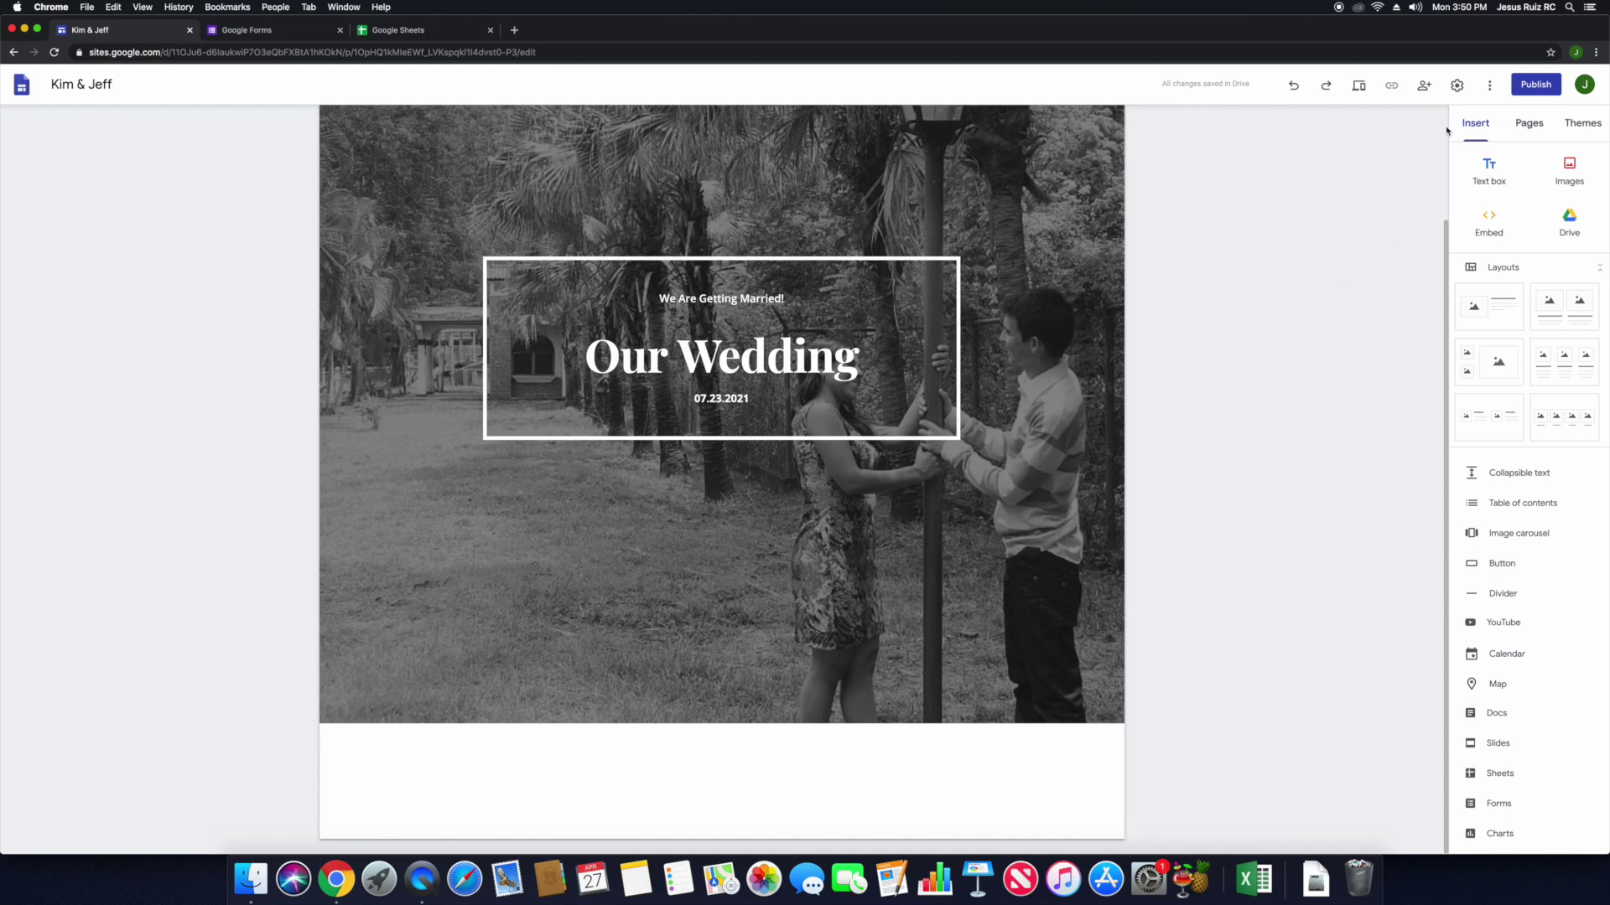
Create a new site page named RSVP.
{"action": "left_click", "coordinate": [1536, 130]}
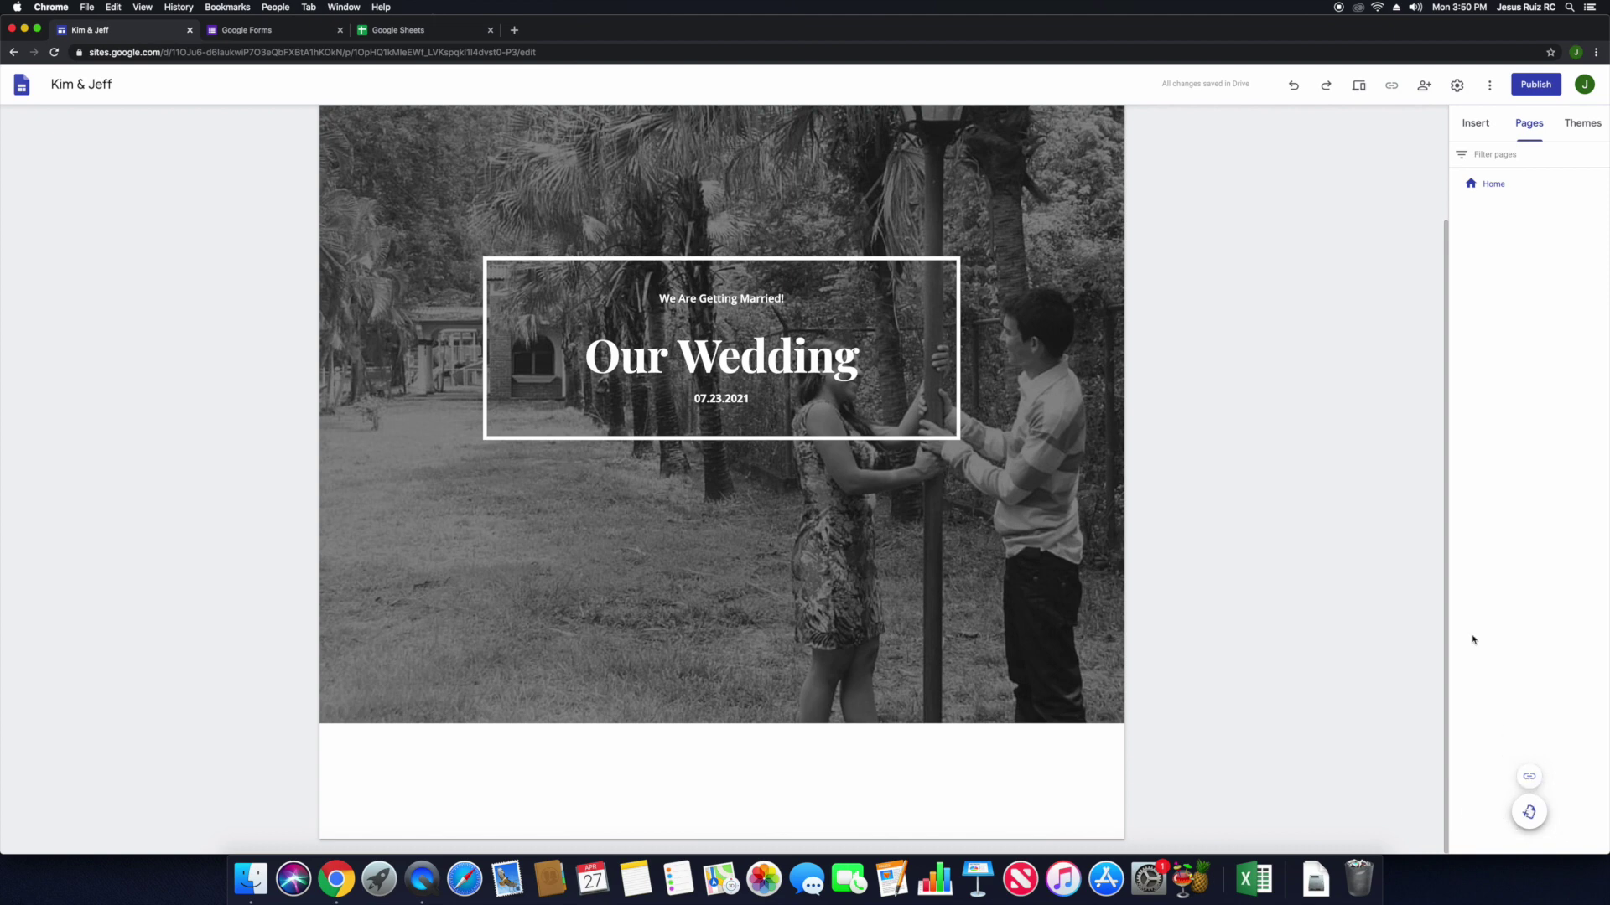
{"action": "left_click", "coordinate": [1529, 773]}
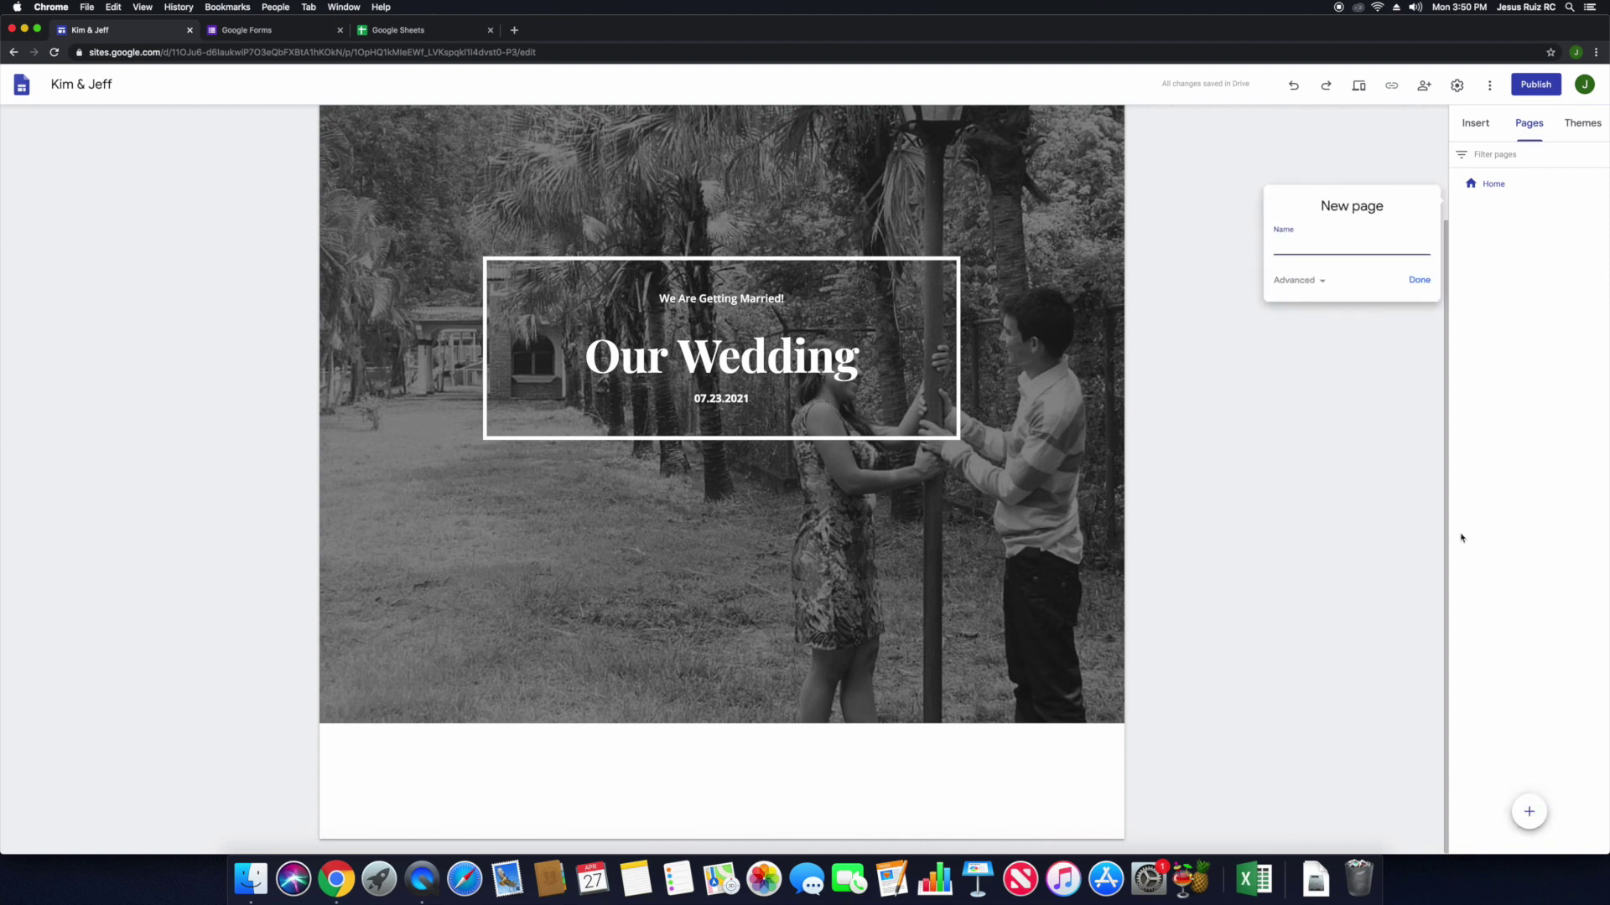
{"action": "type", "text": "RSV"}
{"action": "left_click", "coordinate": [1419, 280]}
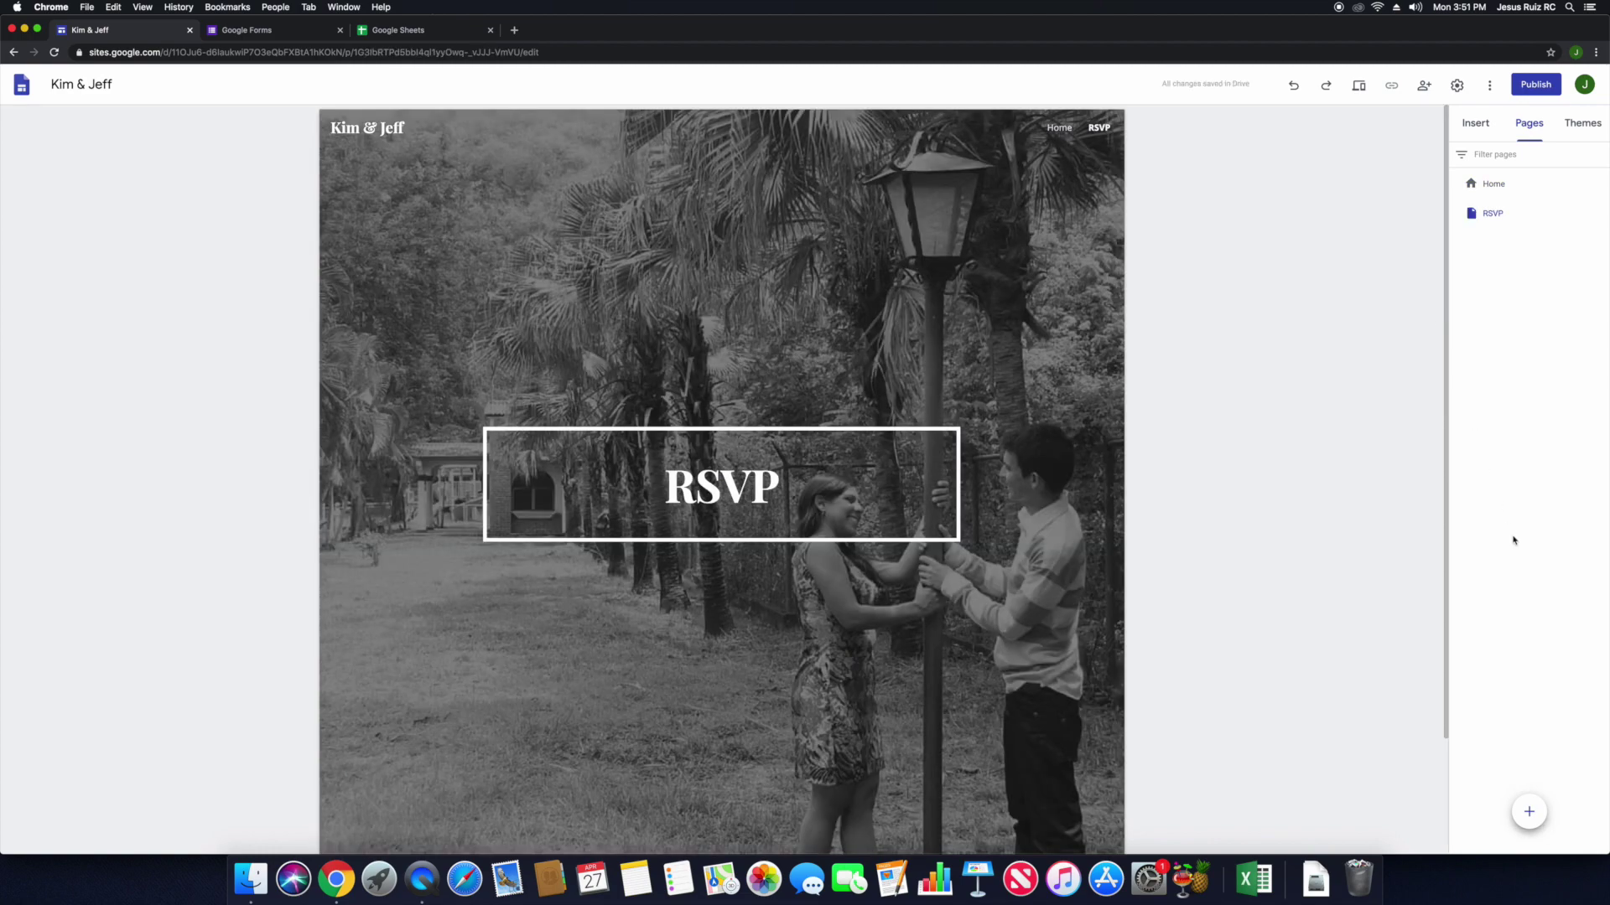
Create a second page named Wedding Pictures, then return to Home.
{"action": "left_click", "coordinate": [1530, 813]}
{"action": "type", "text": "Wedding"}
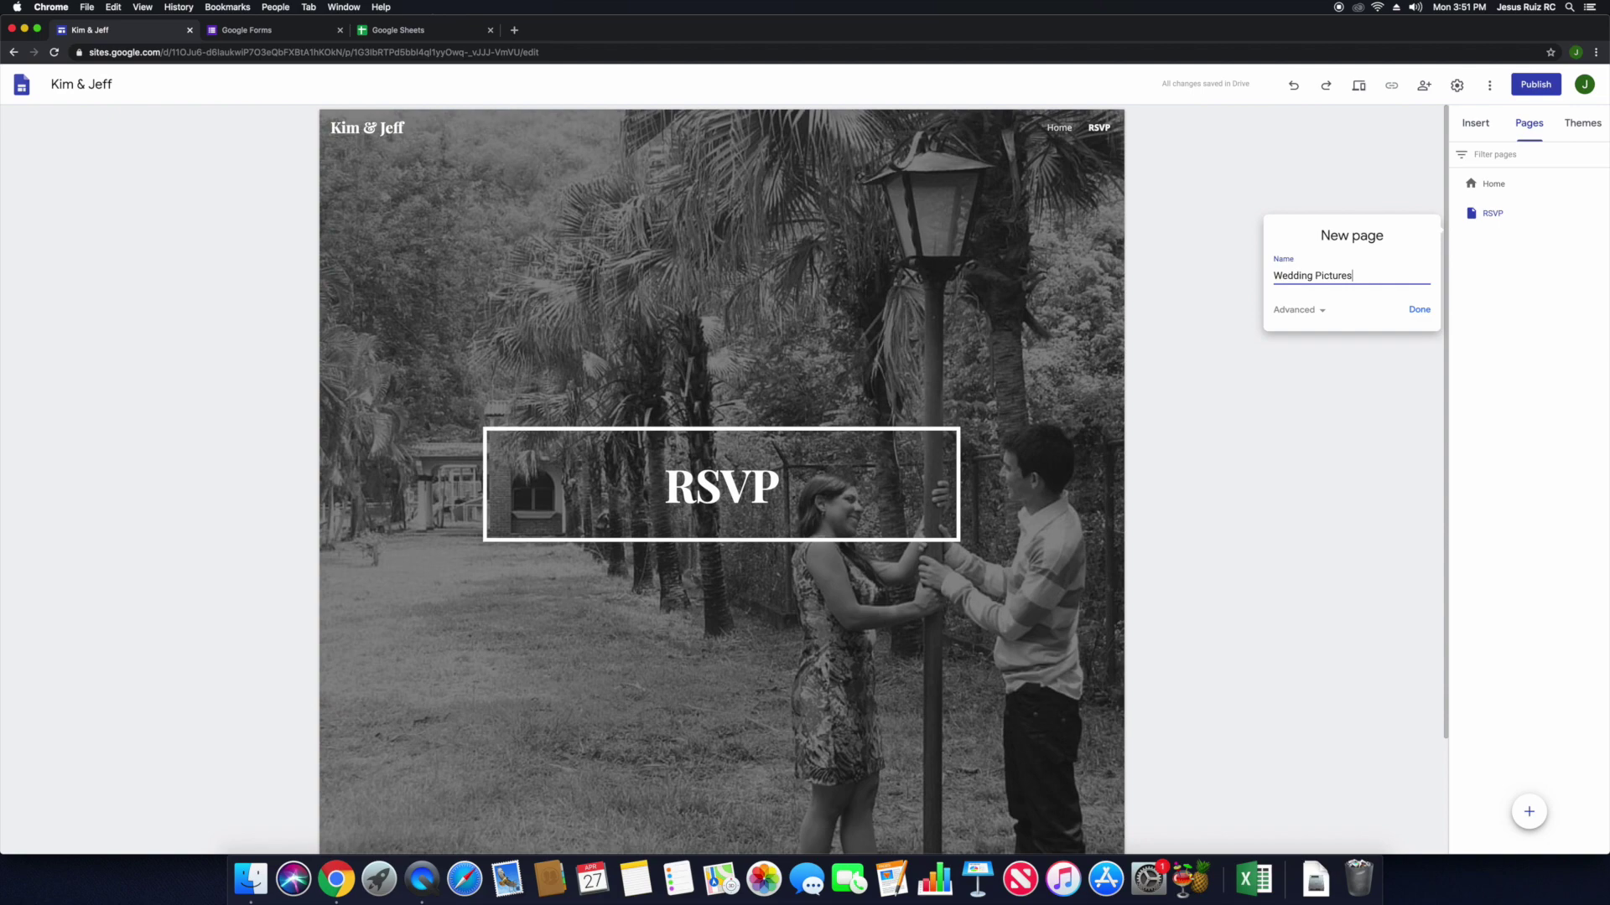
{"action": "type", "text": "Pictures"}
{"action": "left_click", "coordinate": [1415, 312]}
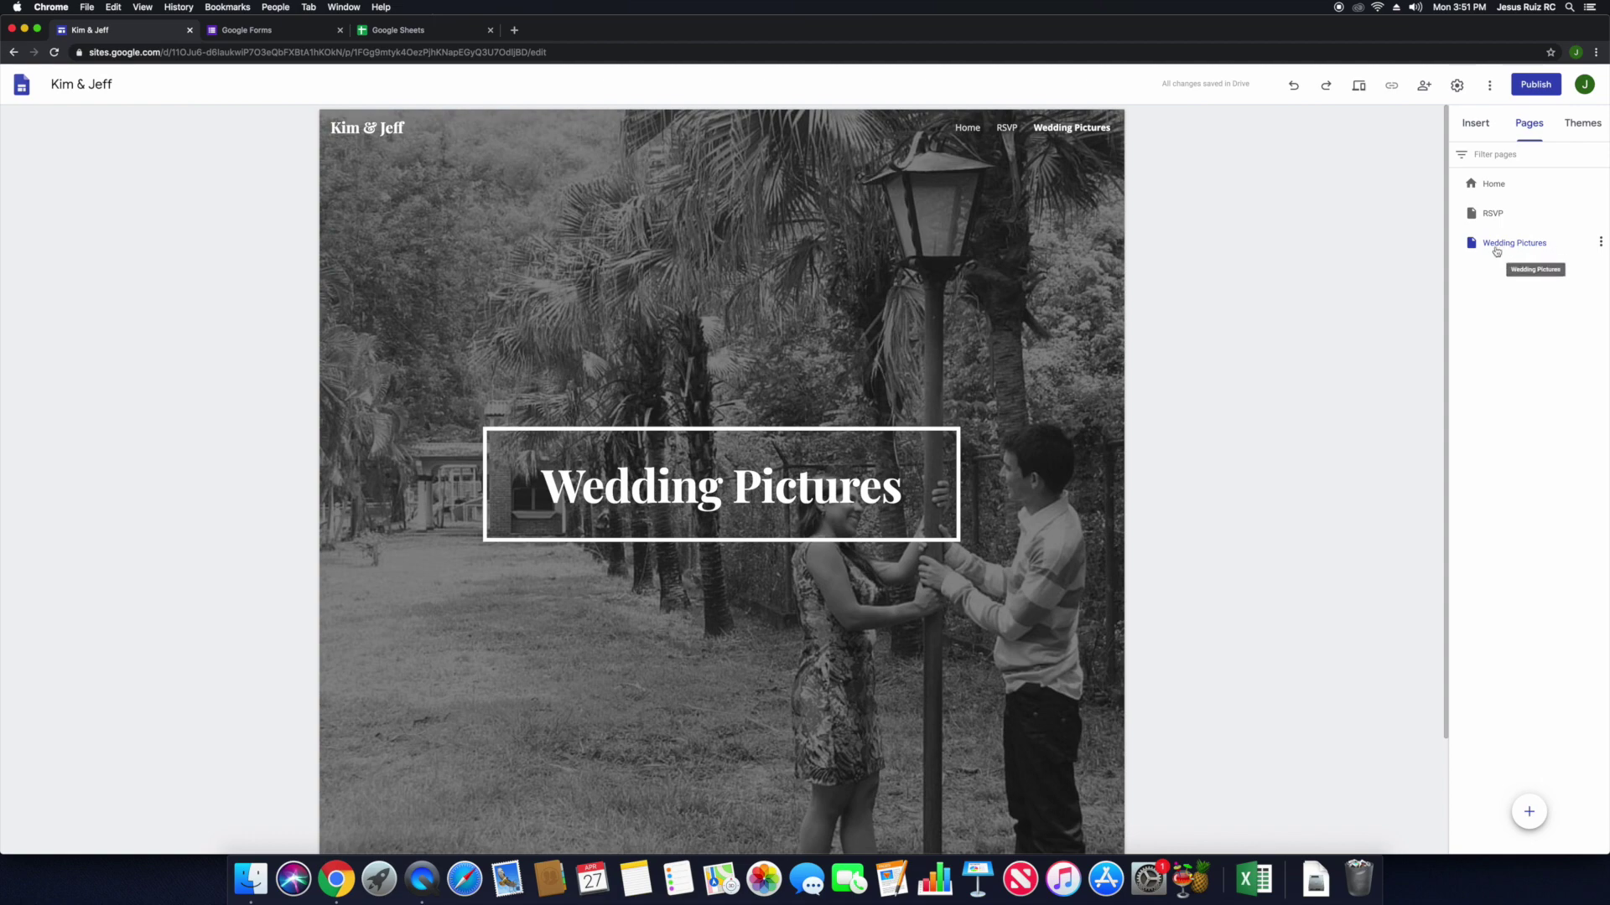
{"action": "left_click", "coordinate": [1492, 184]}
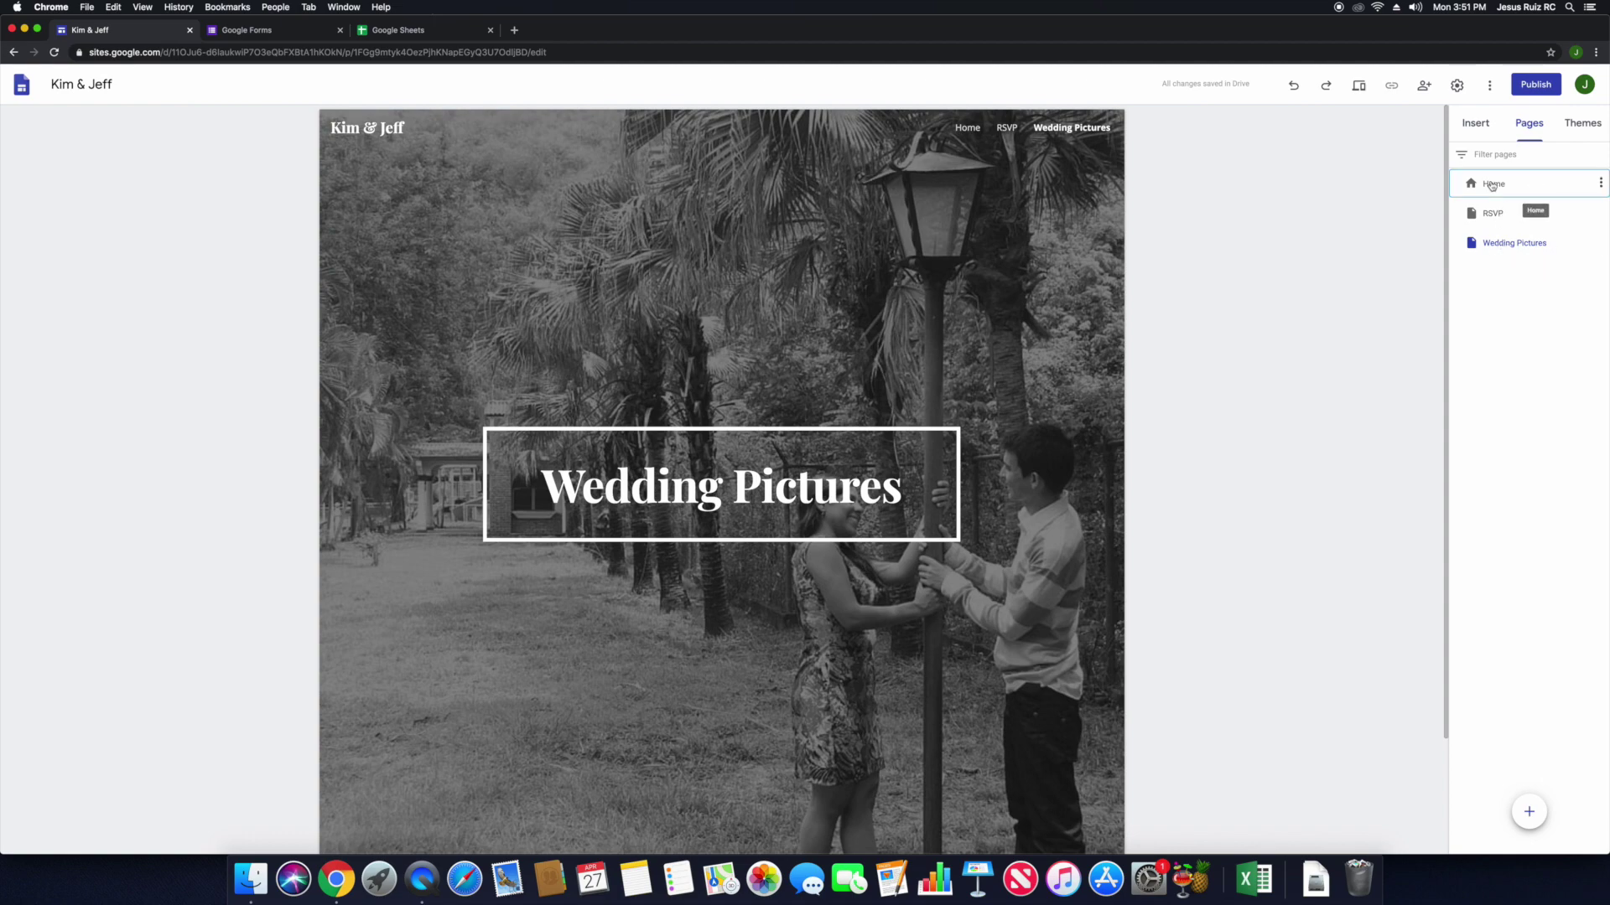
Insert a button labelled RSVP with its link set to Page: RSVP.
{"action": "left_click", "coordinate": [1476, 125]}
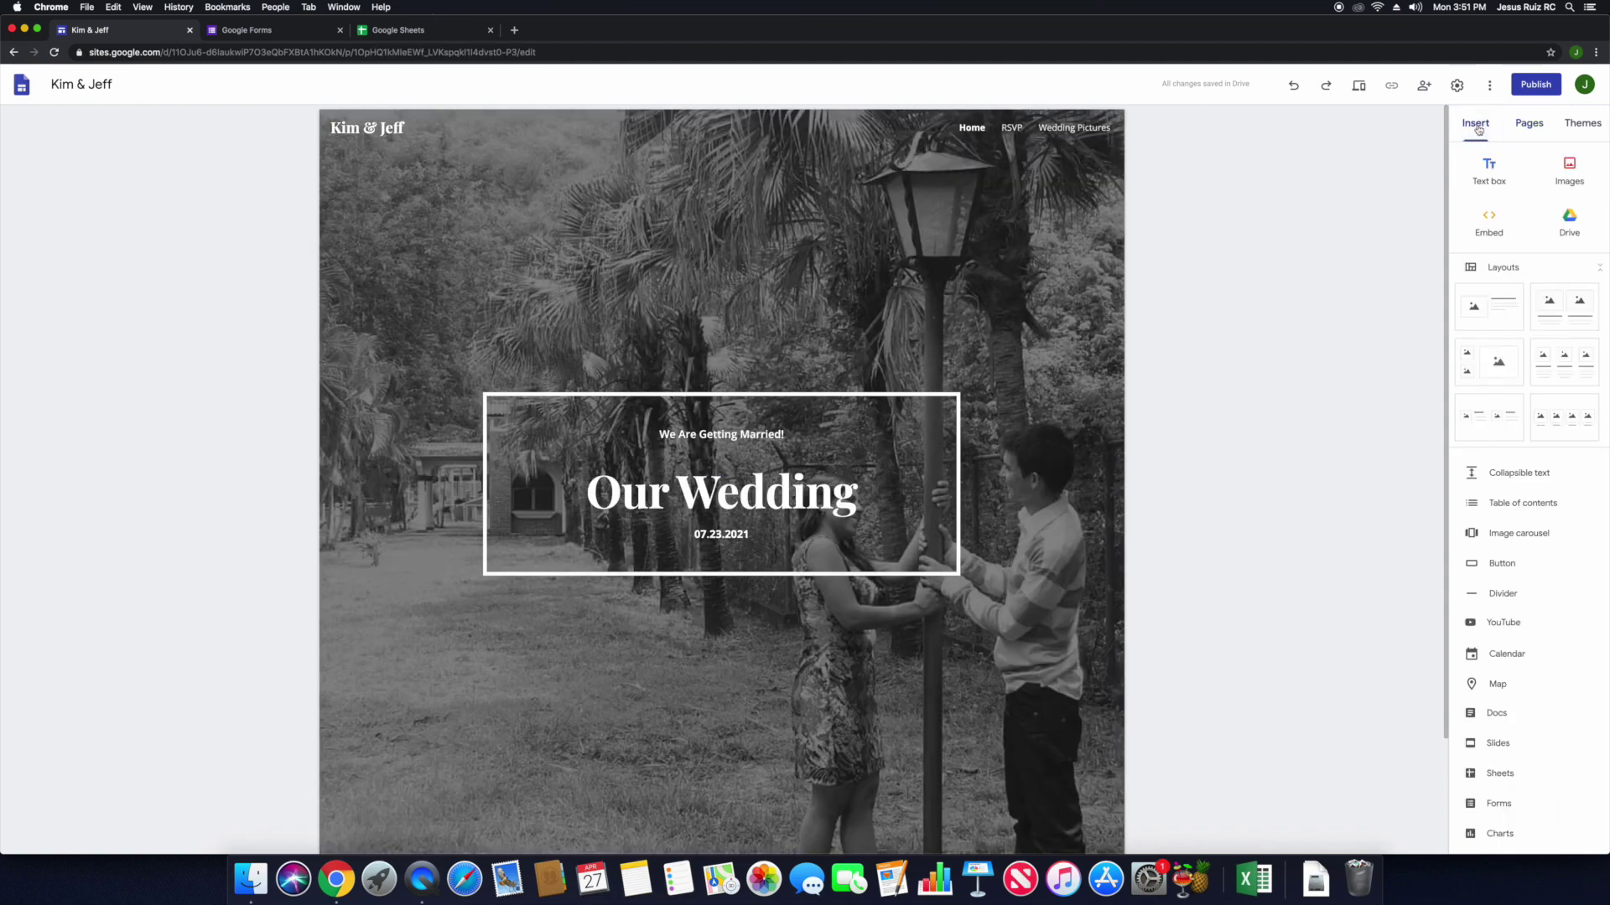
{"action": "scroll", "coordinate": [1313, 567], "scroll_direction": "down", "scroll_amount": 3}
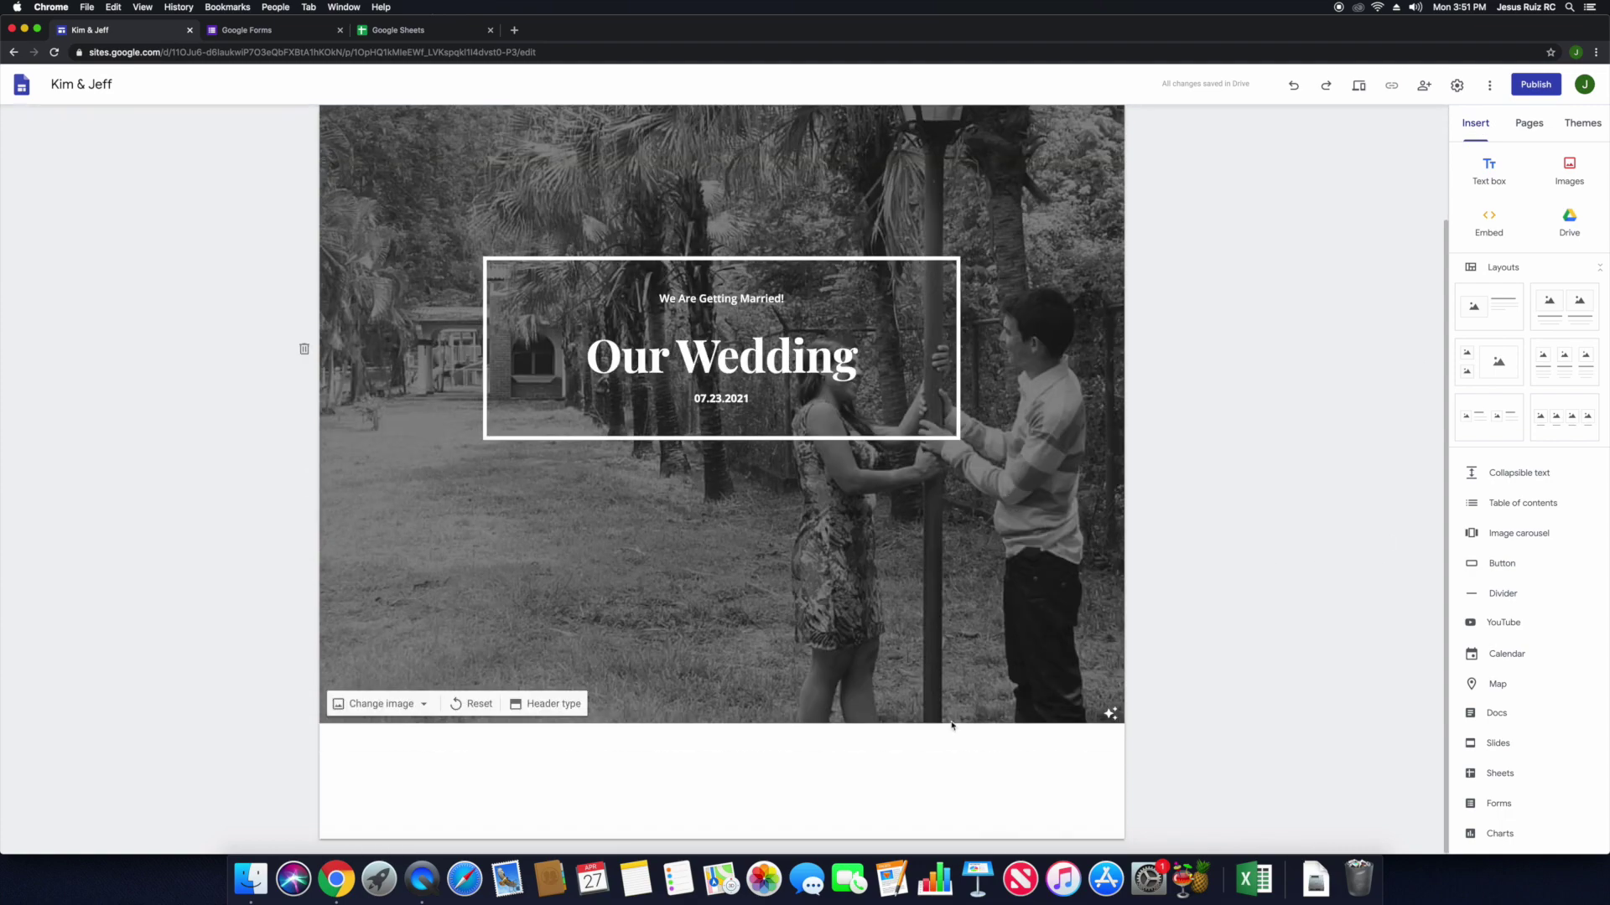
{"action": "left_click", "coordinate": [1502, 564]}
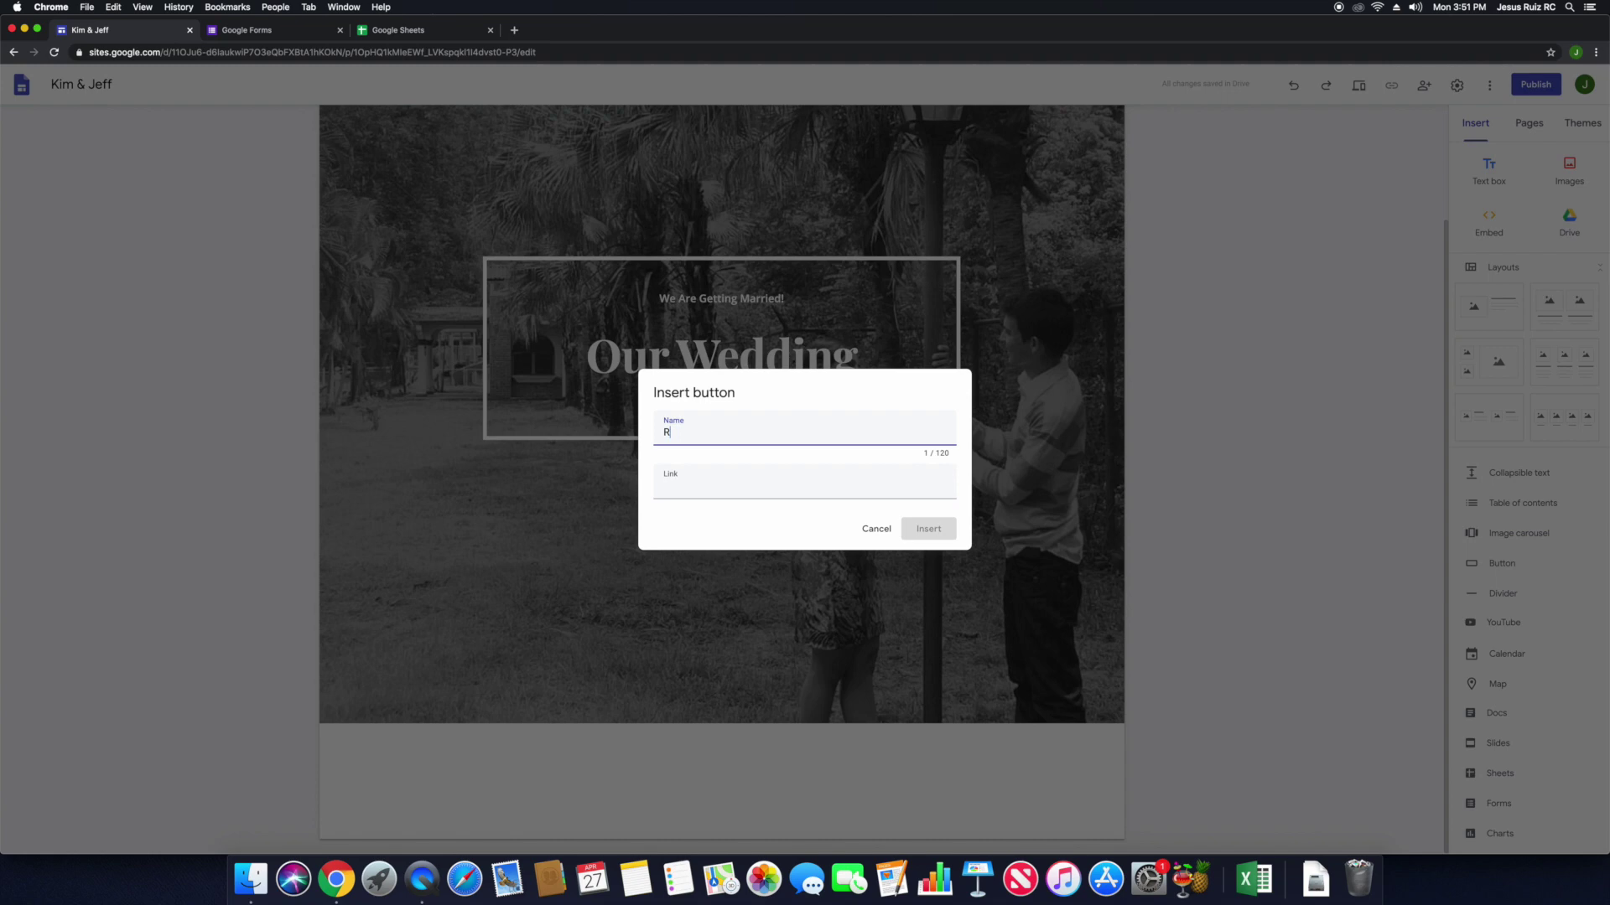
{"action": "left_click", "coordinate": [741, 490]}
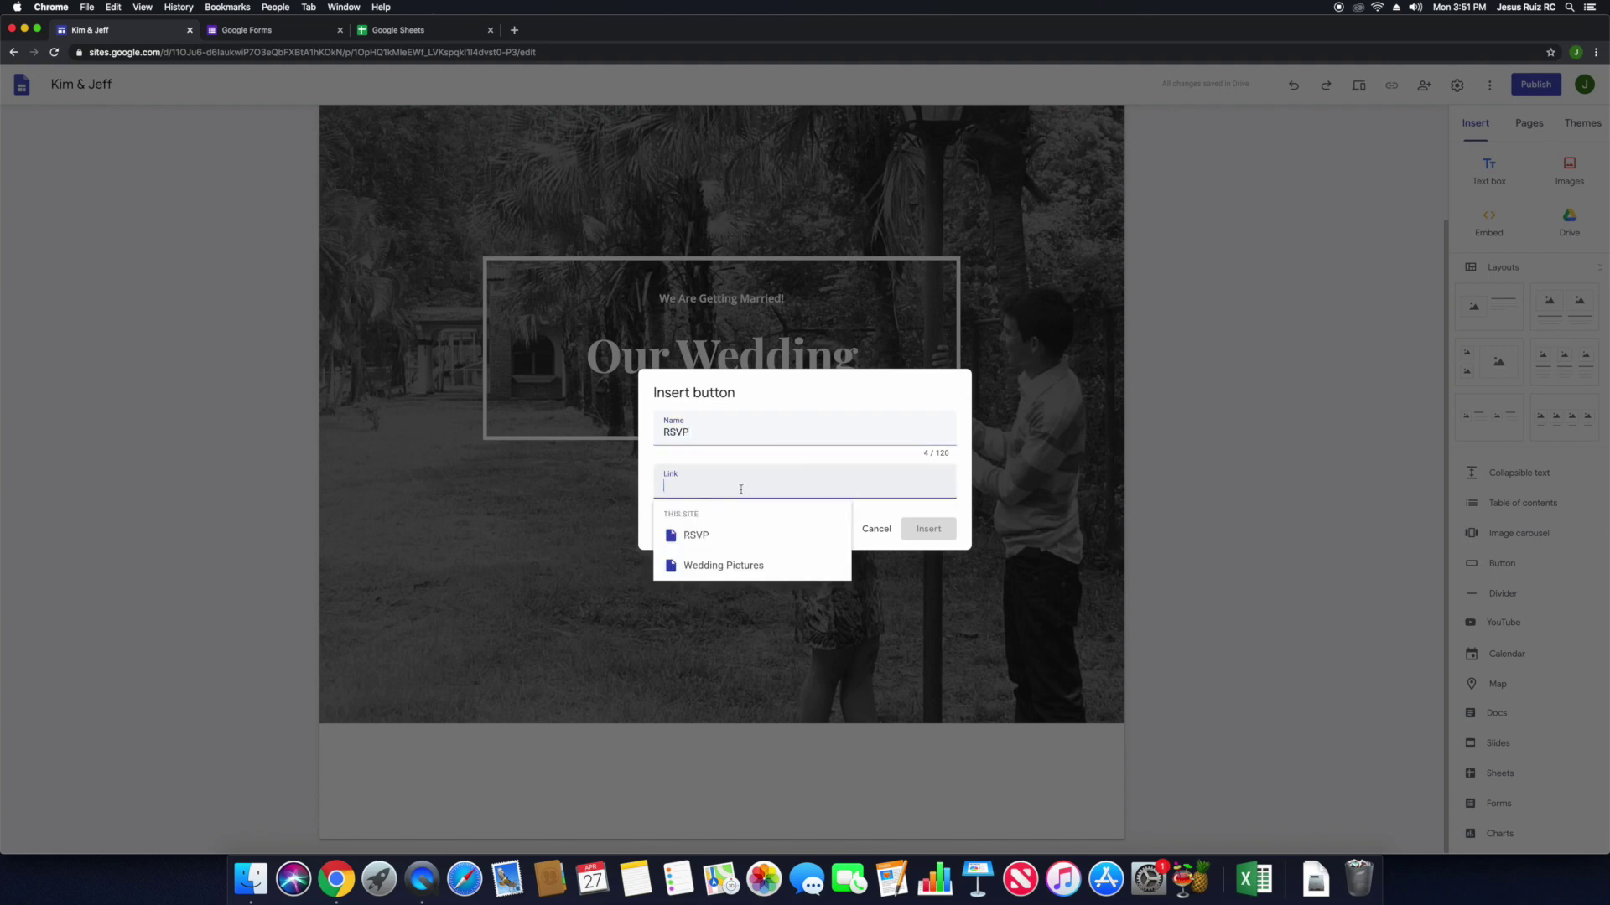
{"action": "left_click", "coordinate": [720, 545]}
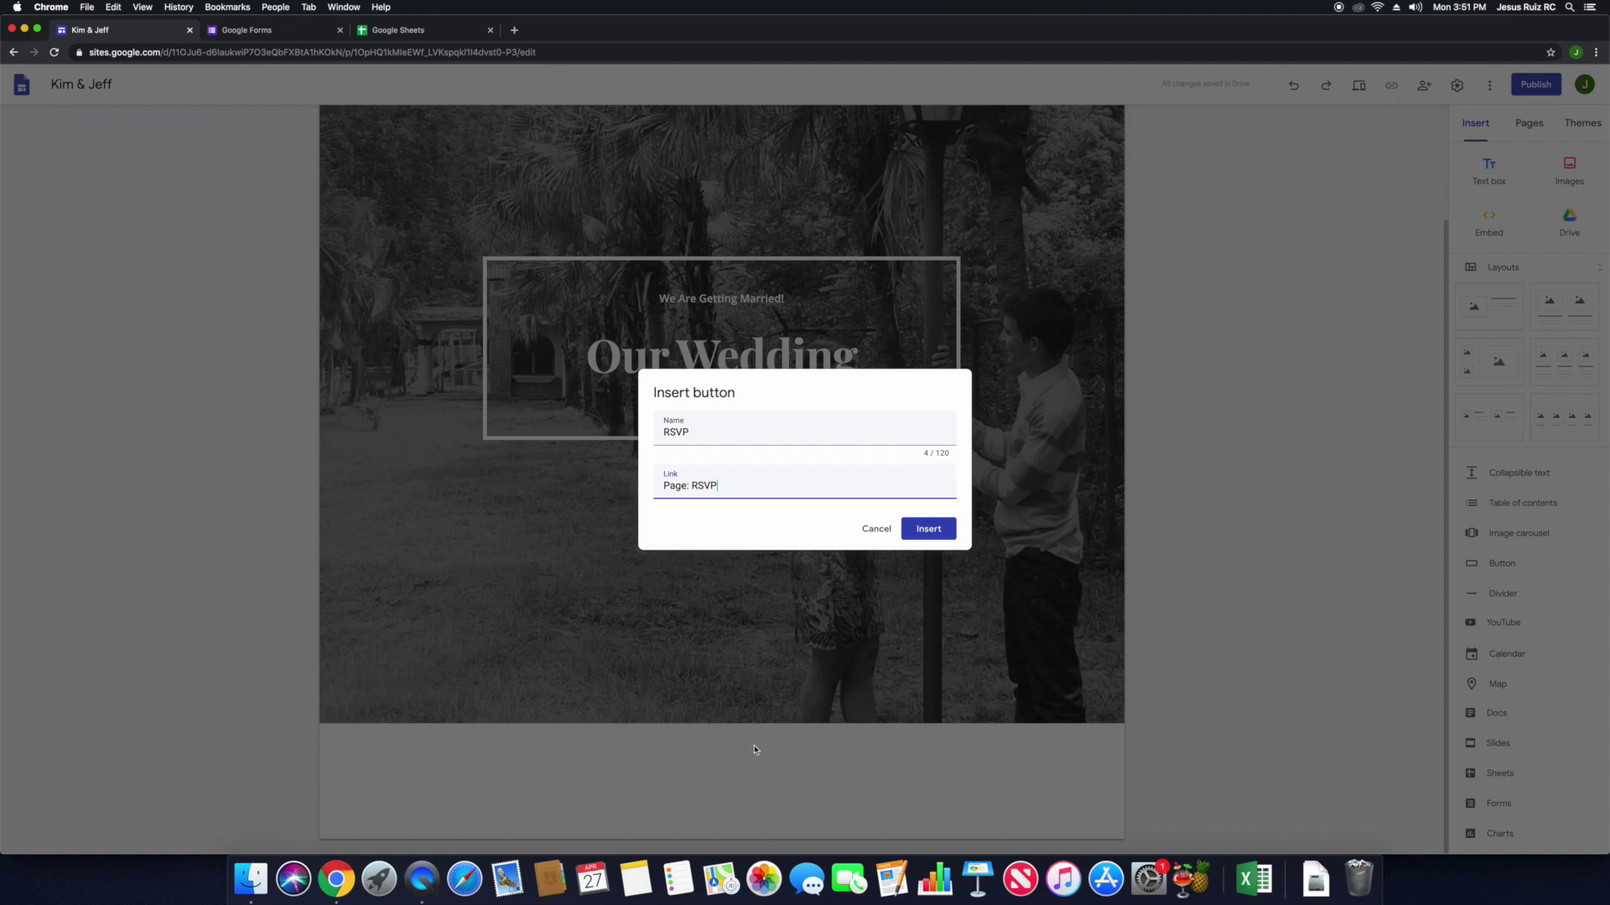
{"action": "left_click", "coordinate": [940, 539]}
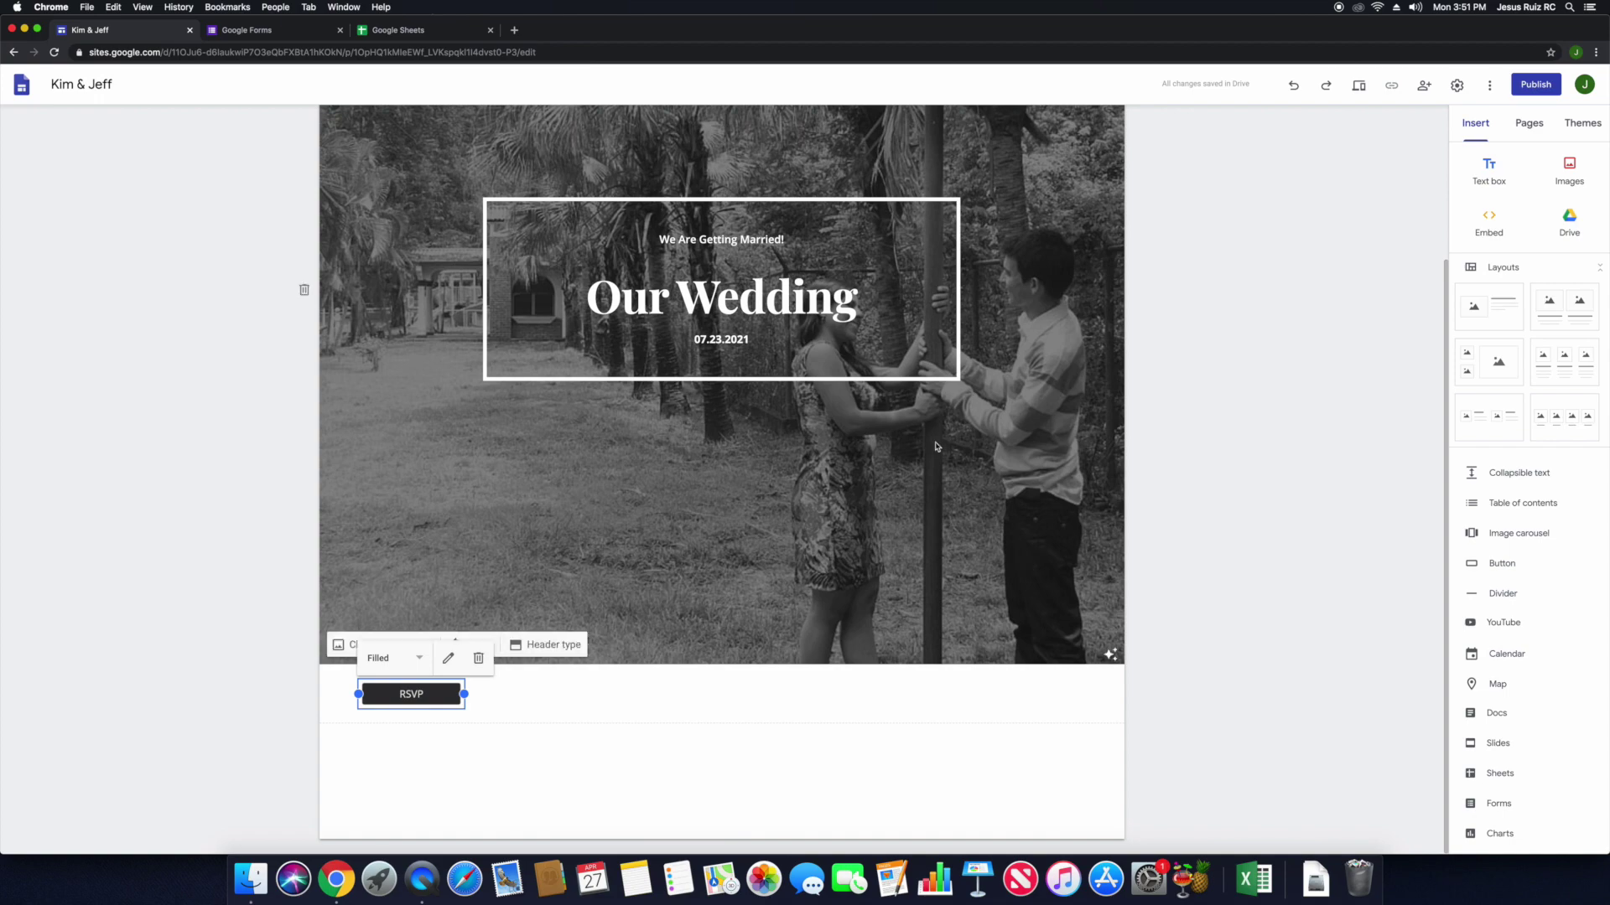
Drag the RSVP button to the middle of its section grid.
{"action": "scroll", "coordinate": [973, 182], "scroll_direction": "up", "scroll_amount": 3}
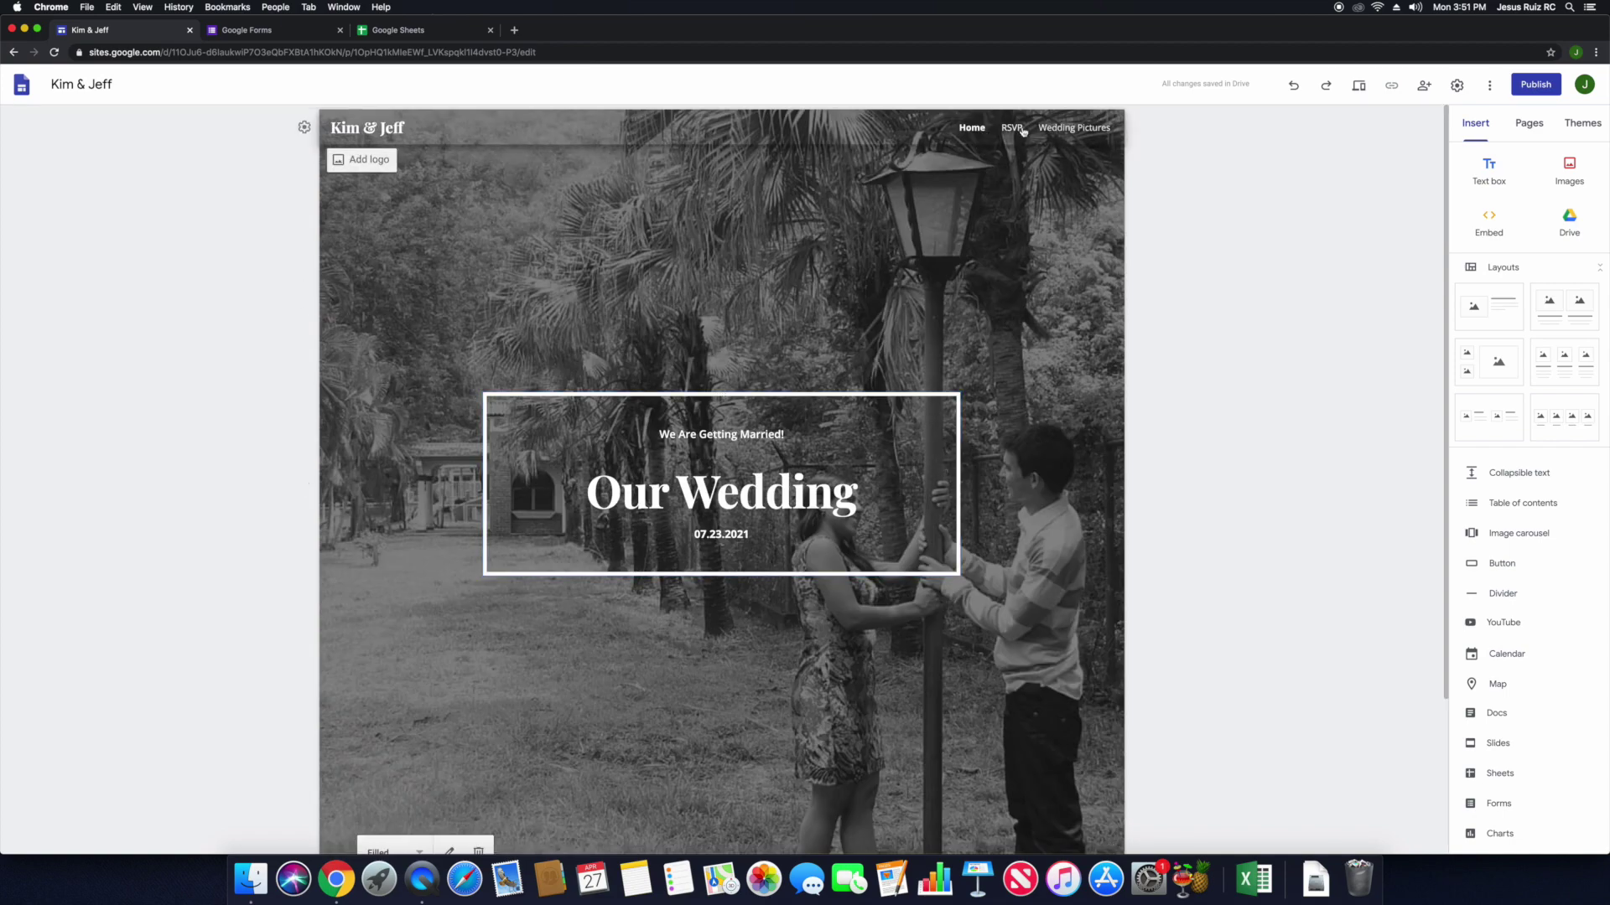
{"action": "scroll", "coordinate": [721, 503], "scroll_direction": "down", "scroll_amount": 3}
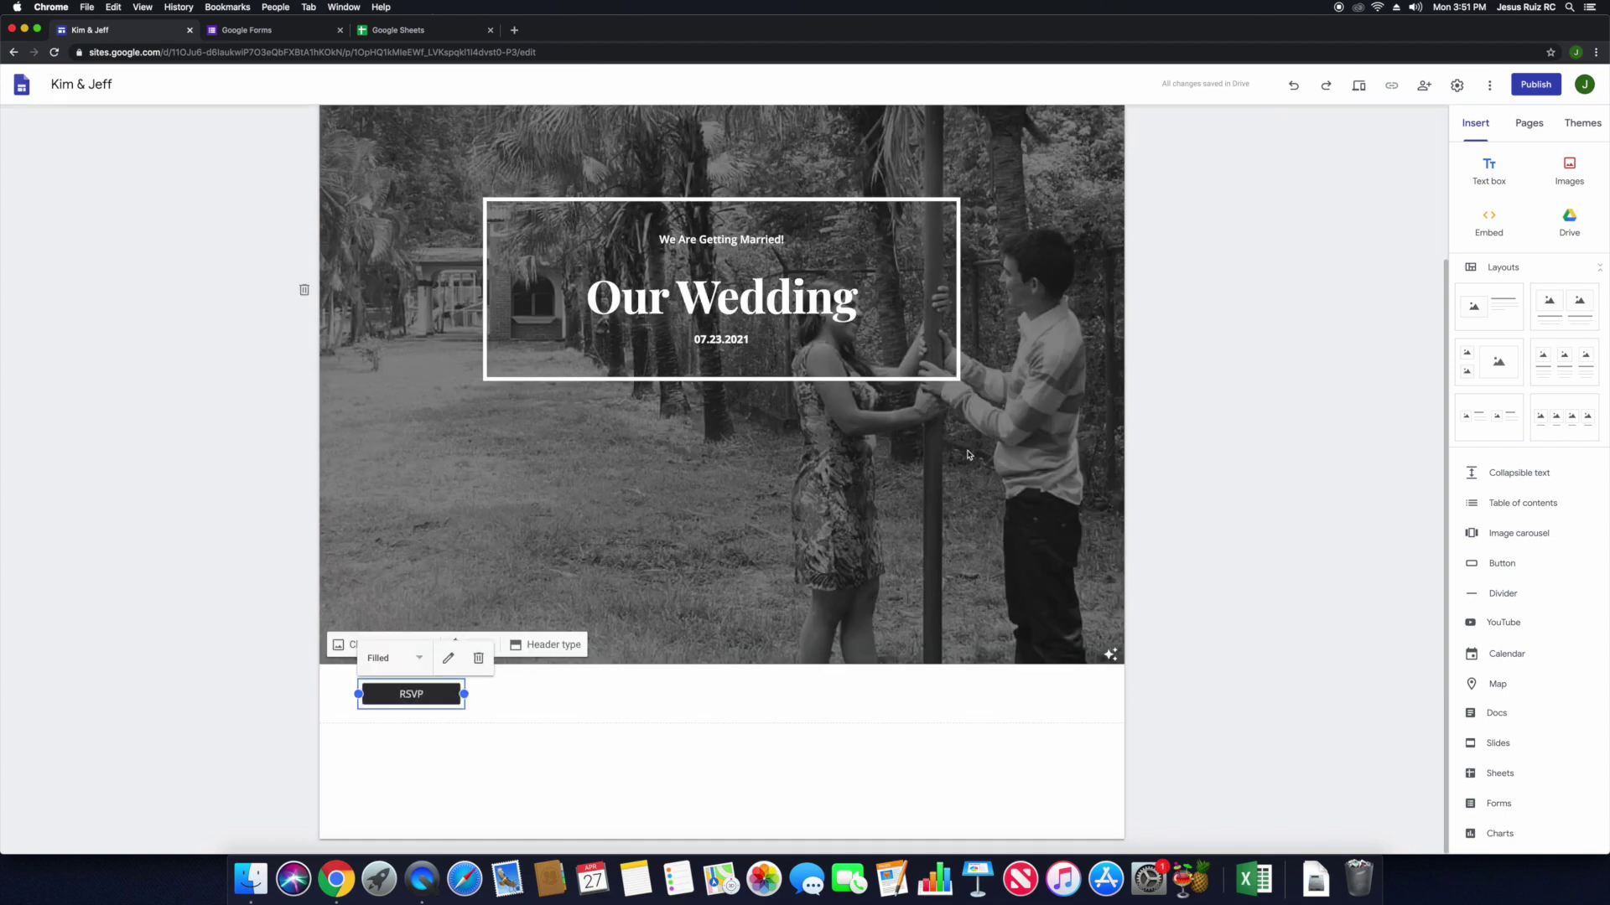
{"action": "left_click", "coordinate": [513, 702]}
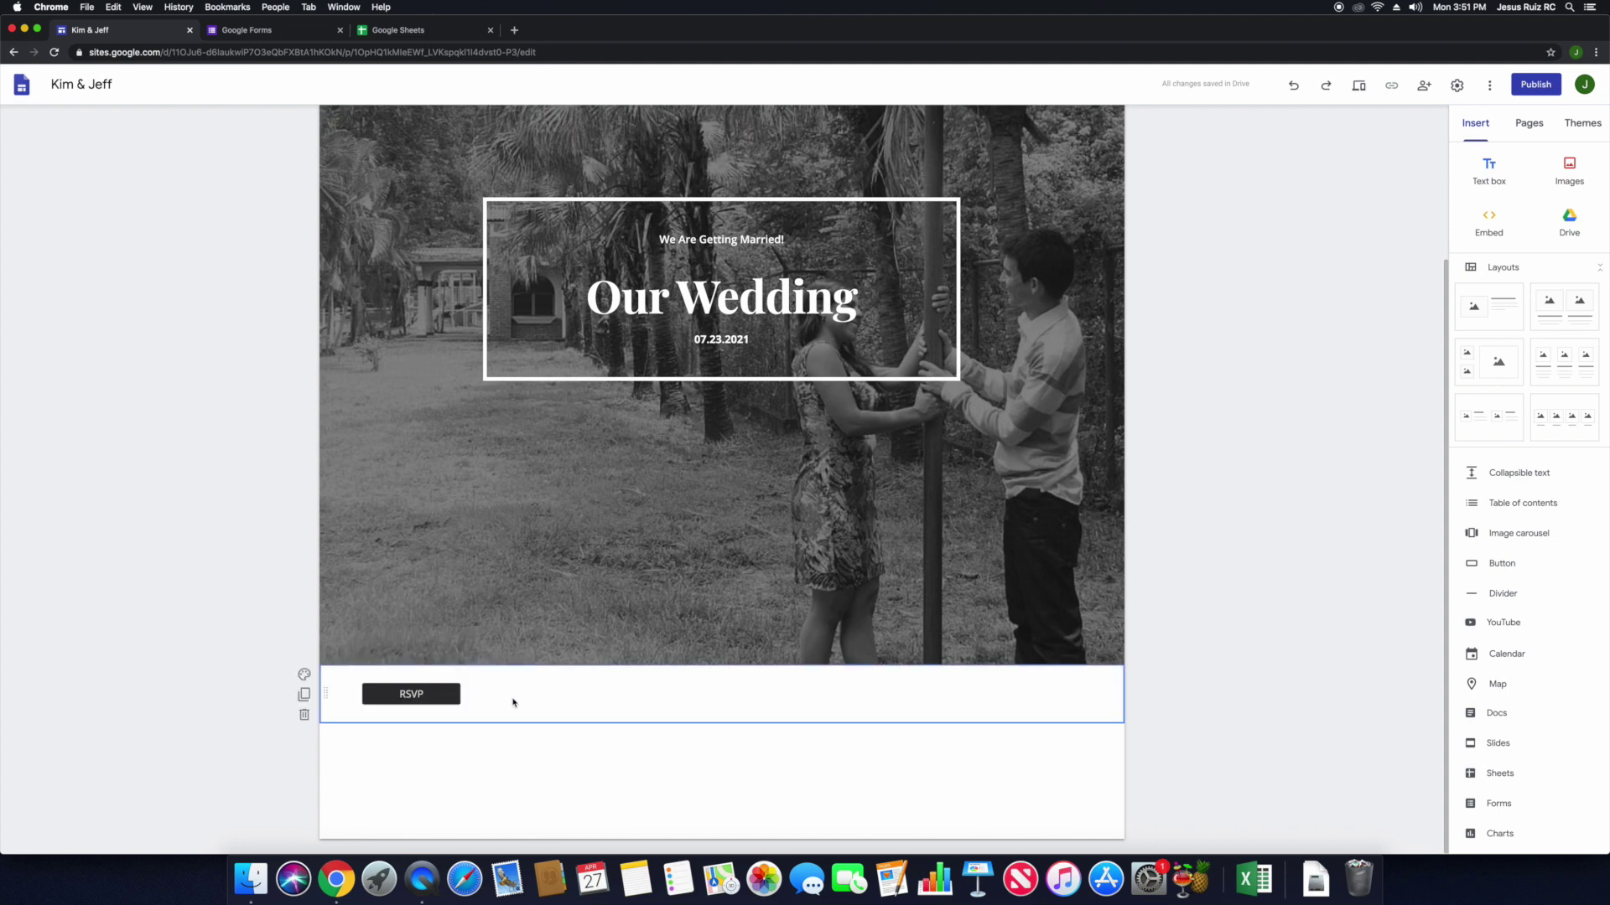
{"action": "left_click_drag", "start_coordinate": [419, 699], "coordinate": [731, 692]}
{"action": "left_click", "coordinate": [1338, 651]}
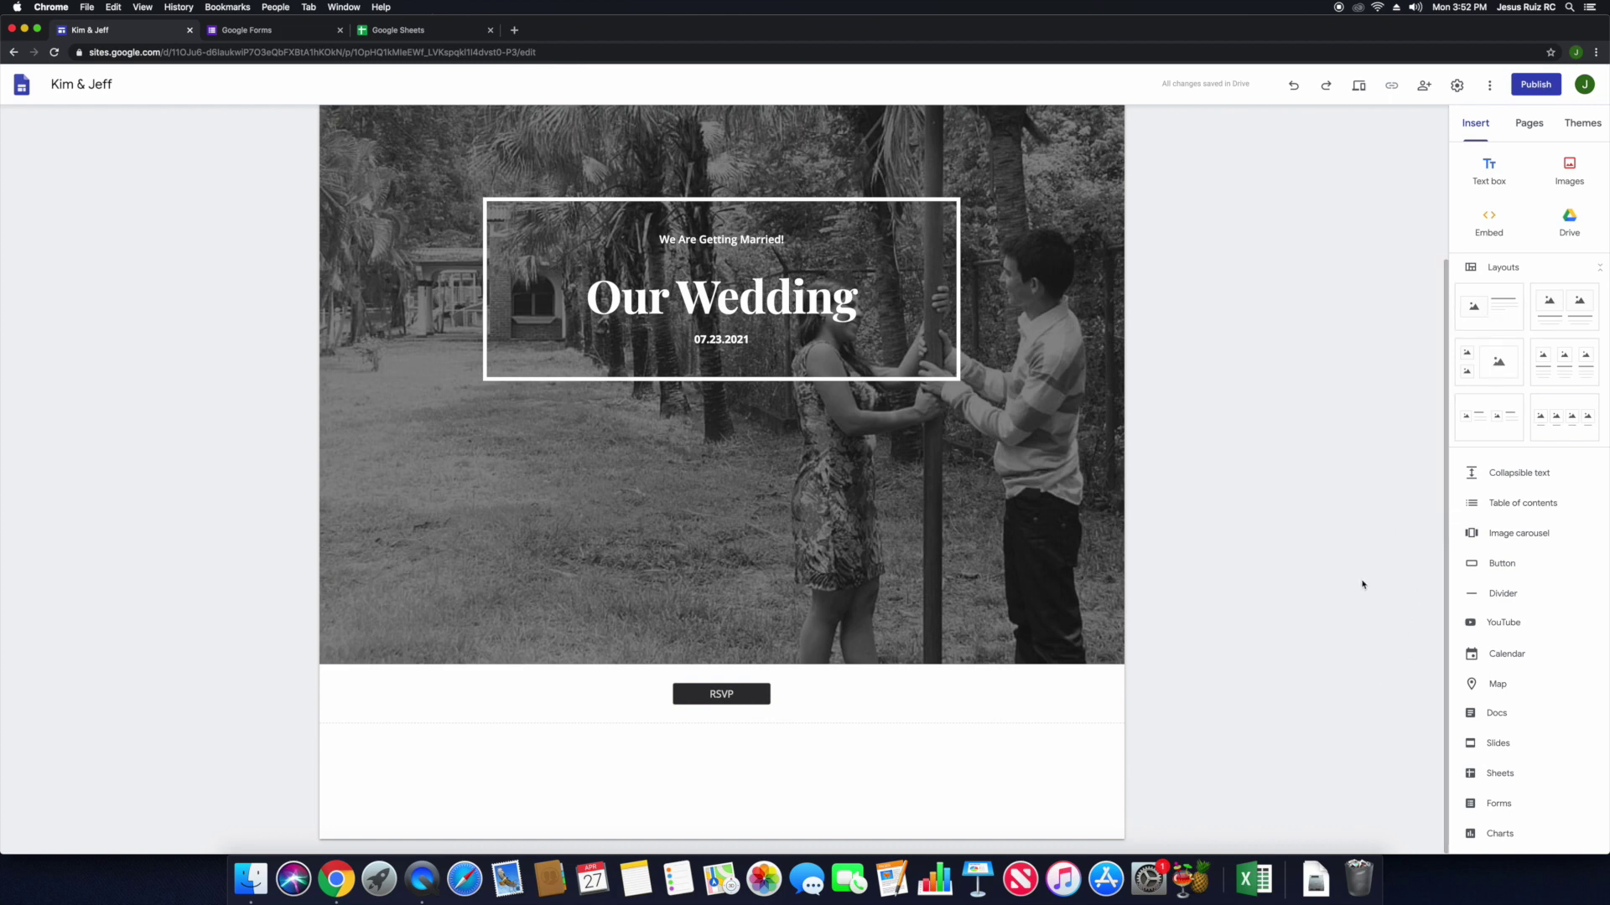
Add an image-and-text section and search web images for 'wedding'.
{"action": "left_click", "coordinate": [1473, 309]}
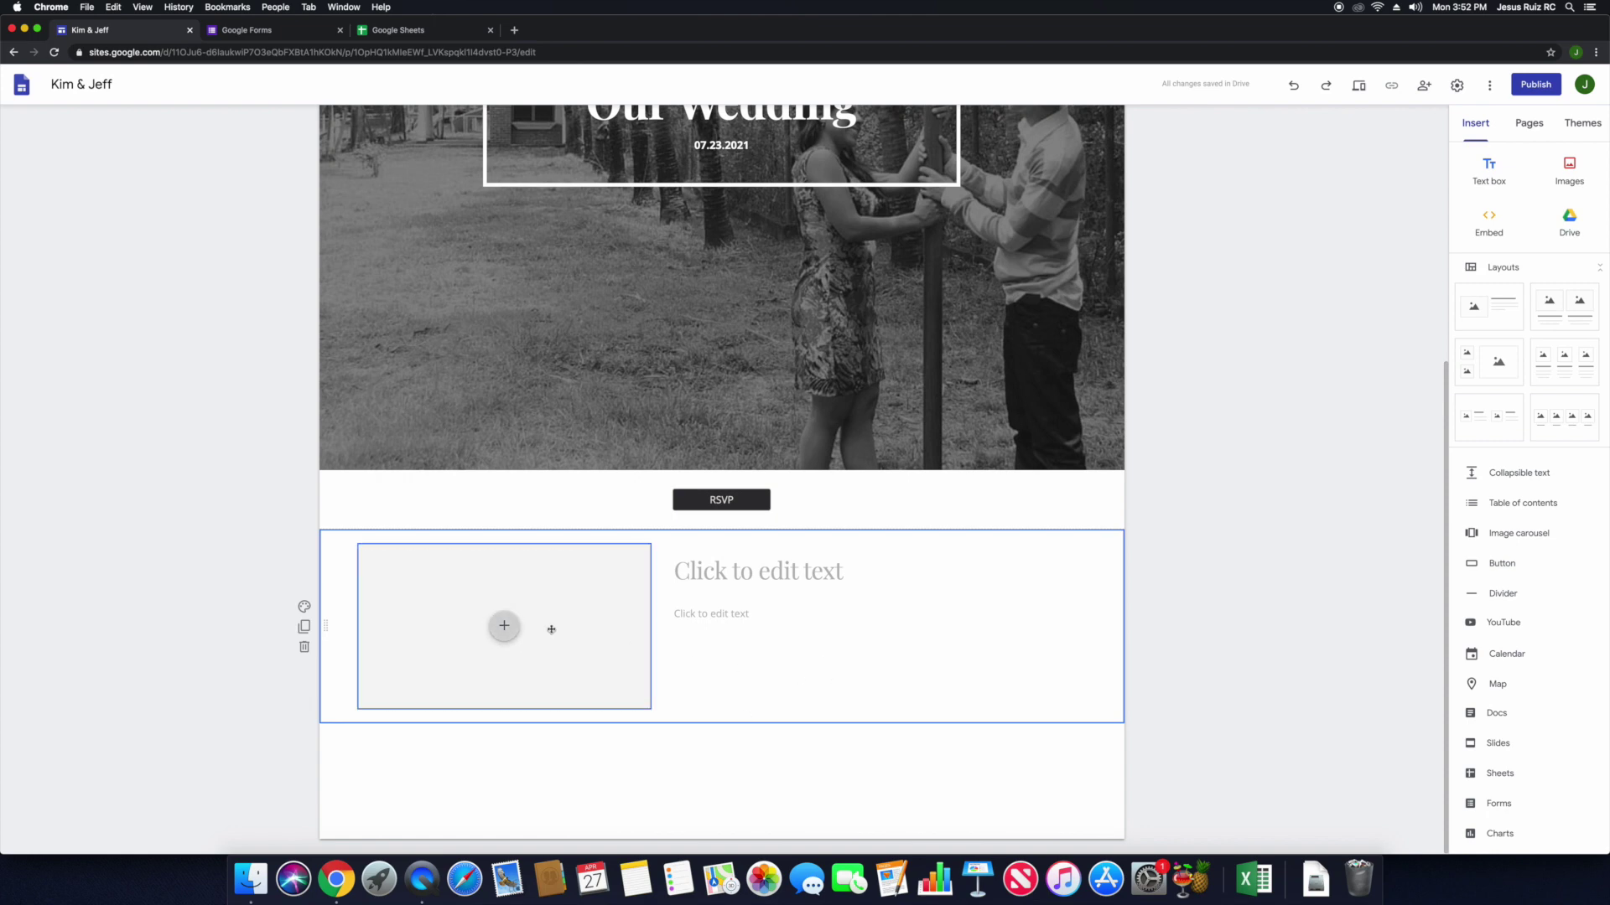
{"action": "left_click", "coordinate": [504, 626]}
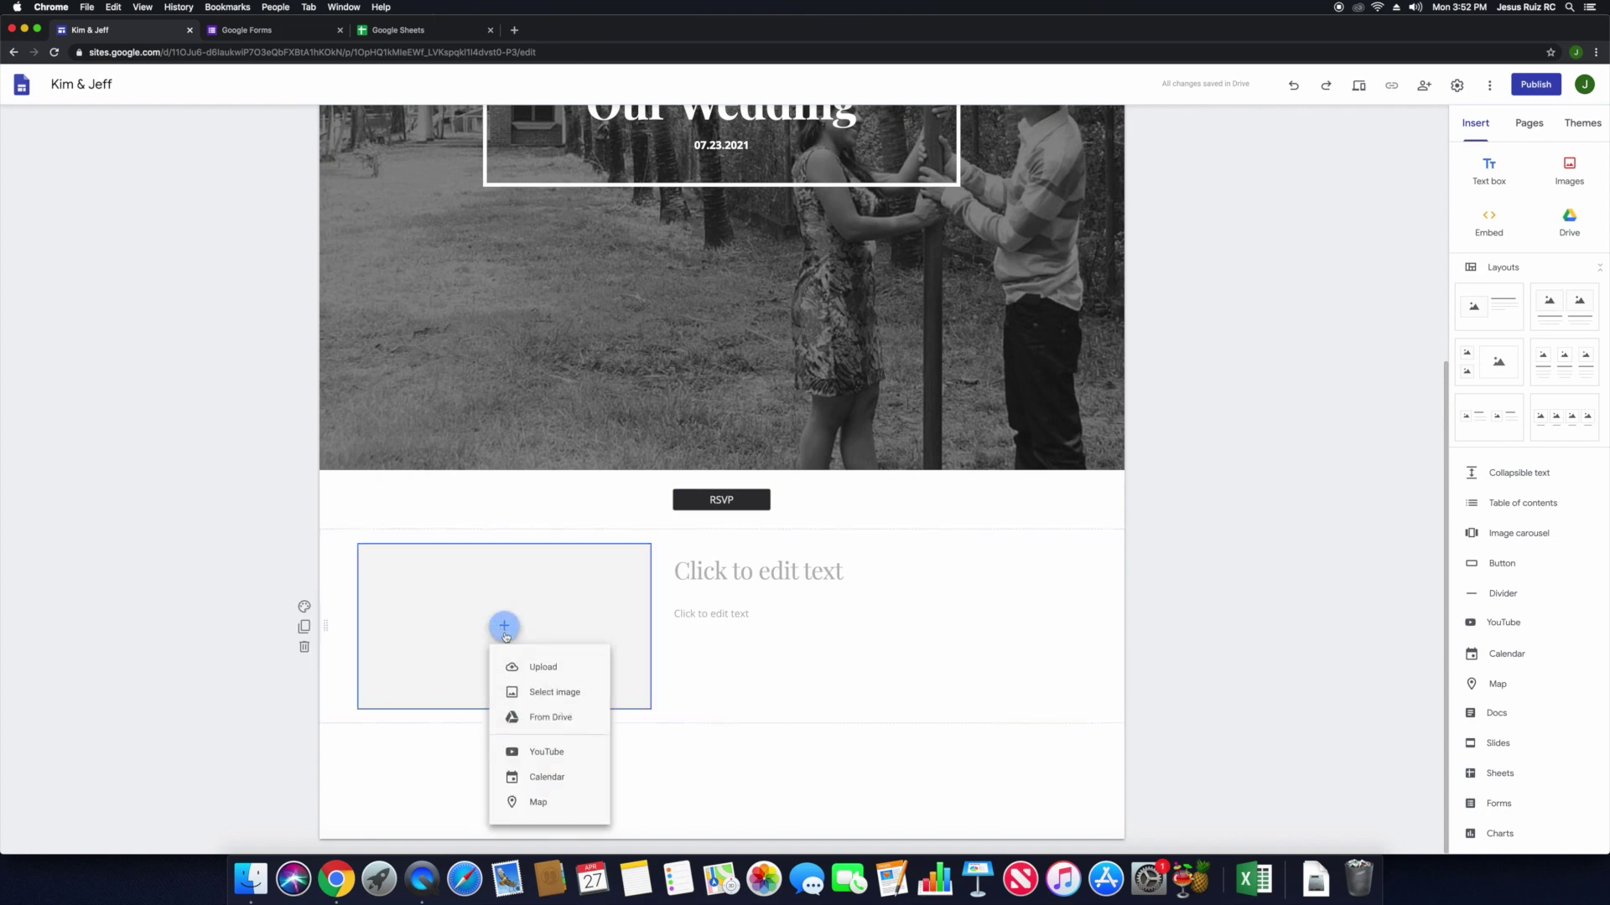
{"action": "left_click", "coordinate": [556, 703]}
{"action": "left_click", "coordinate": [620, 321]}
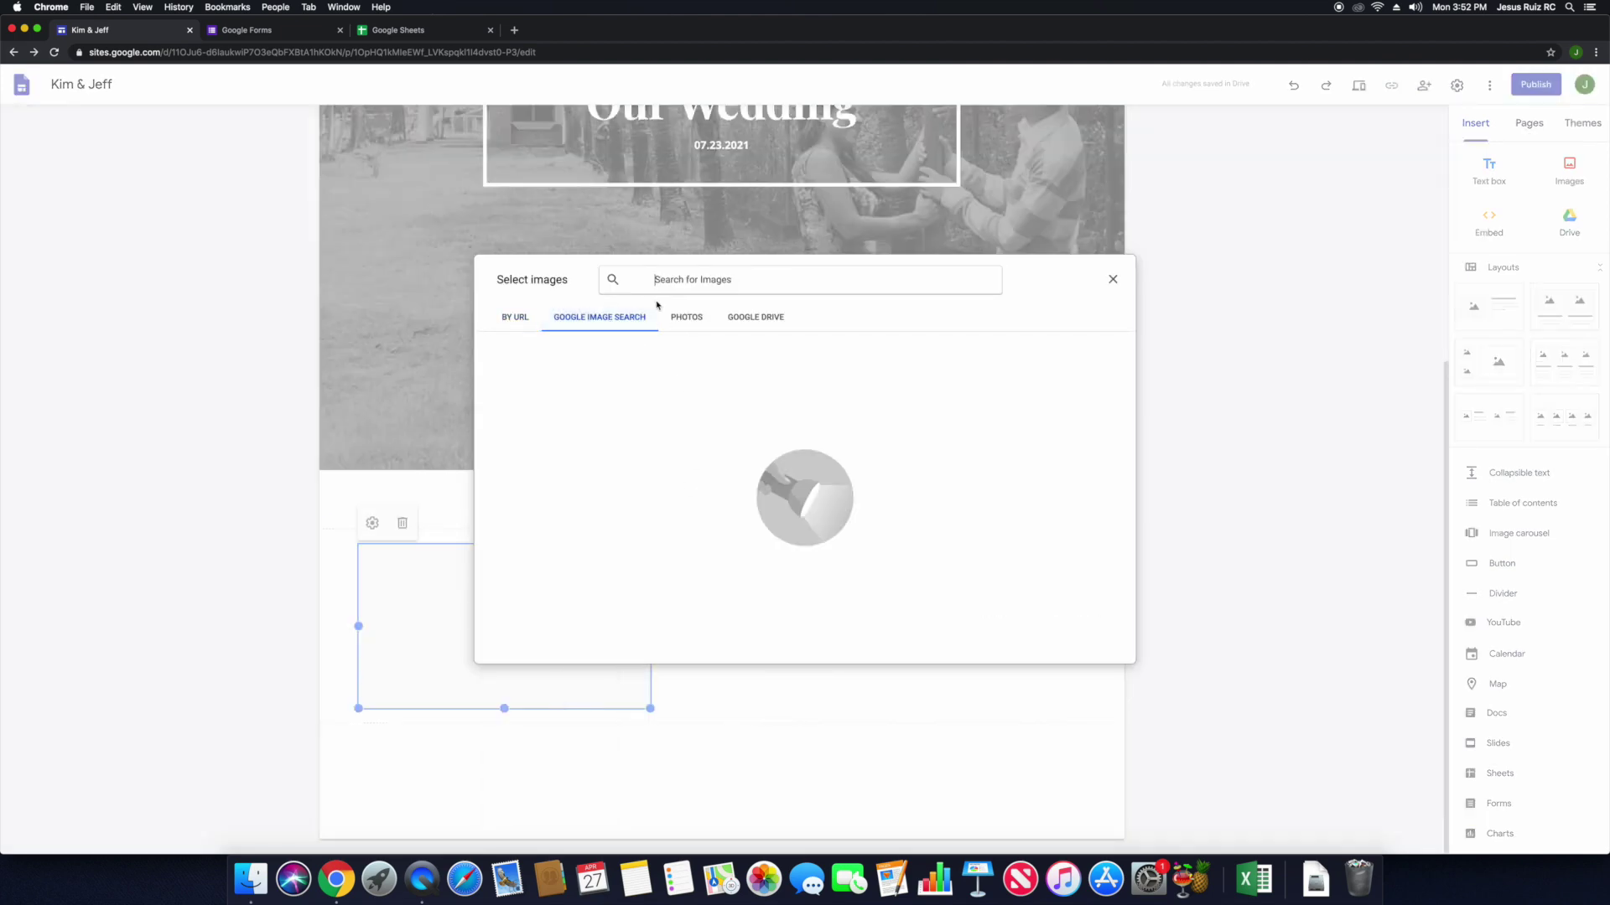
{"action": "type", "text": "wedding"}
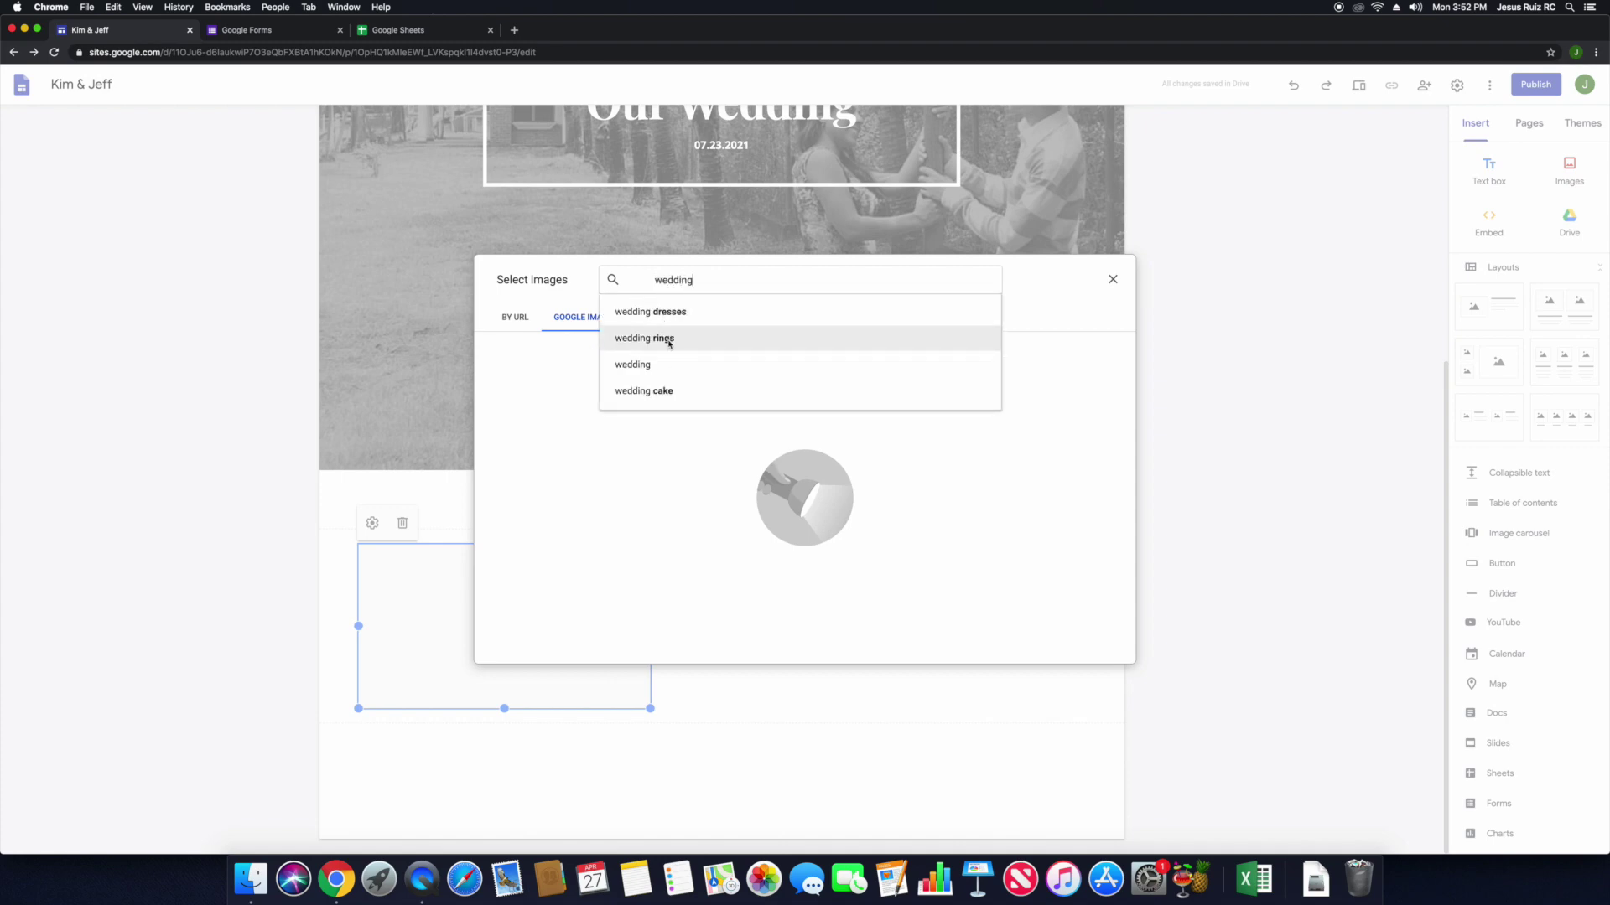
{"action": "left_click", "coordinate": [696, 393]}
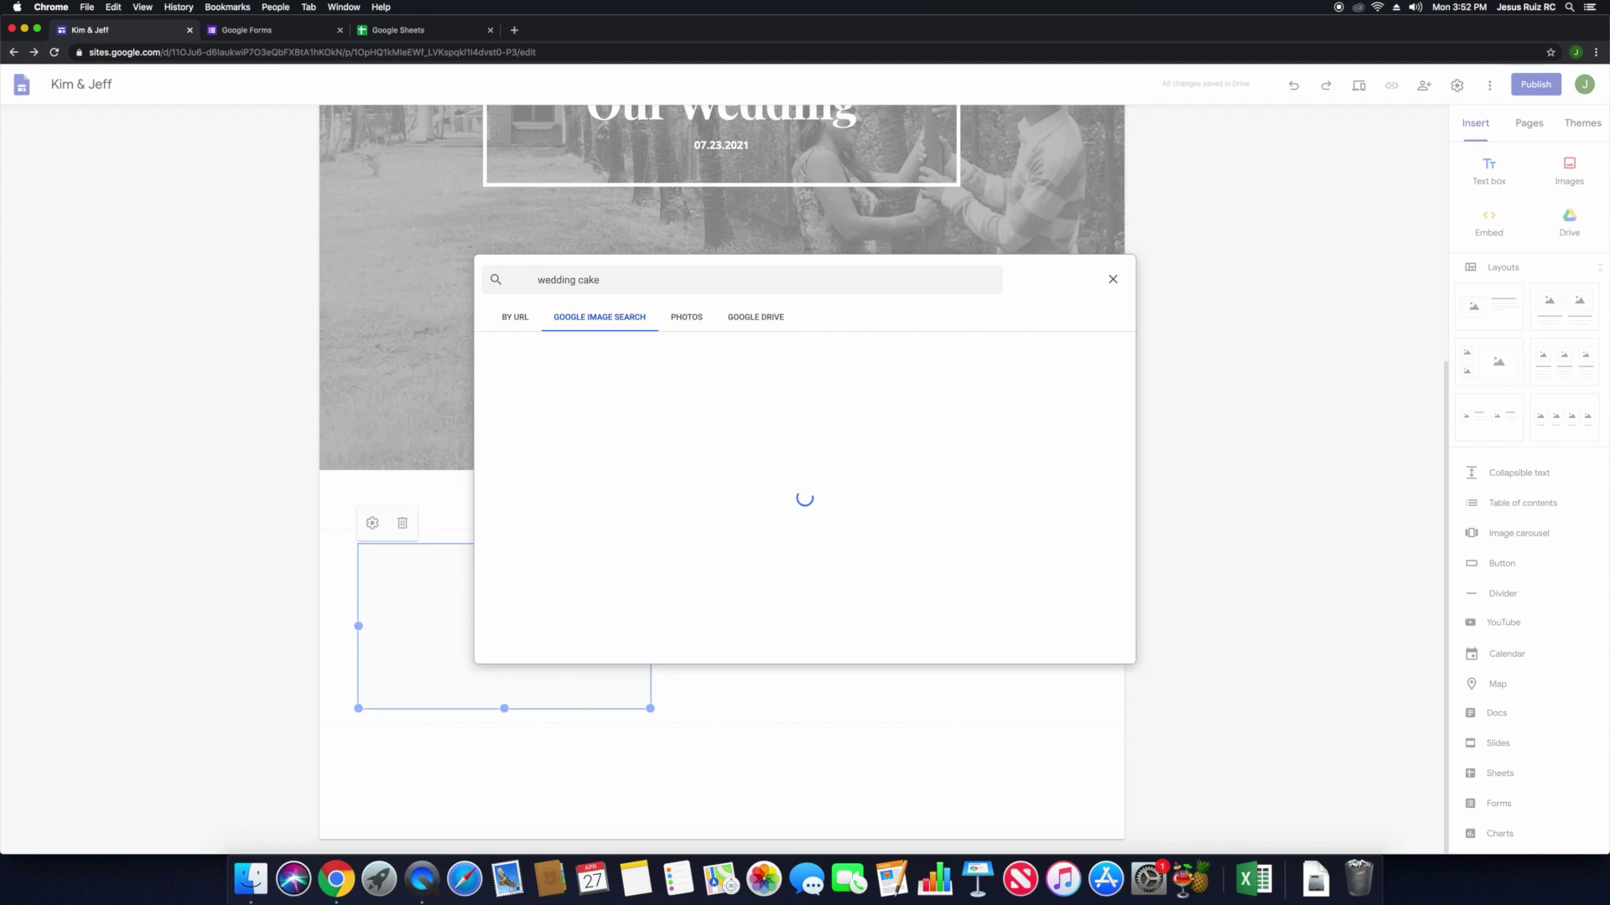
{"action": "scroll", "coordinate": [784, 478], "scroll_direction": "down", "scroll_amount": 3}
{"action": "scroll", "coordinate": [793, 478], "scroll_direction": "down", "scroll_amount": 3}
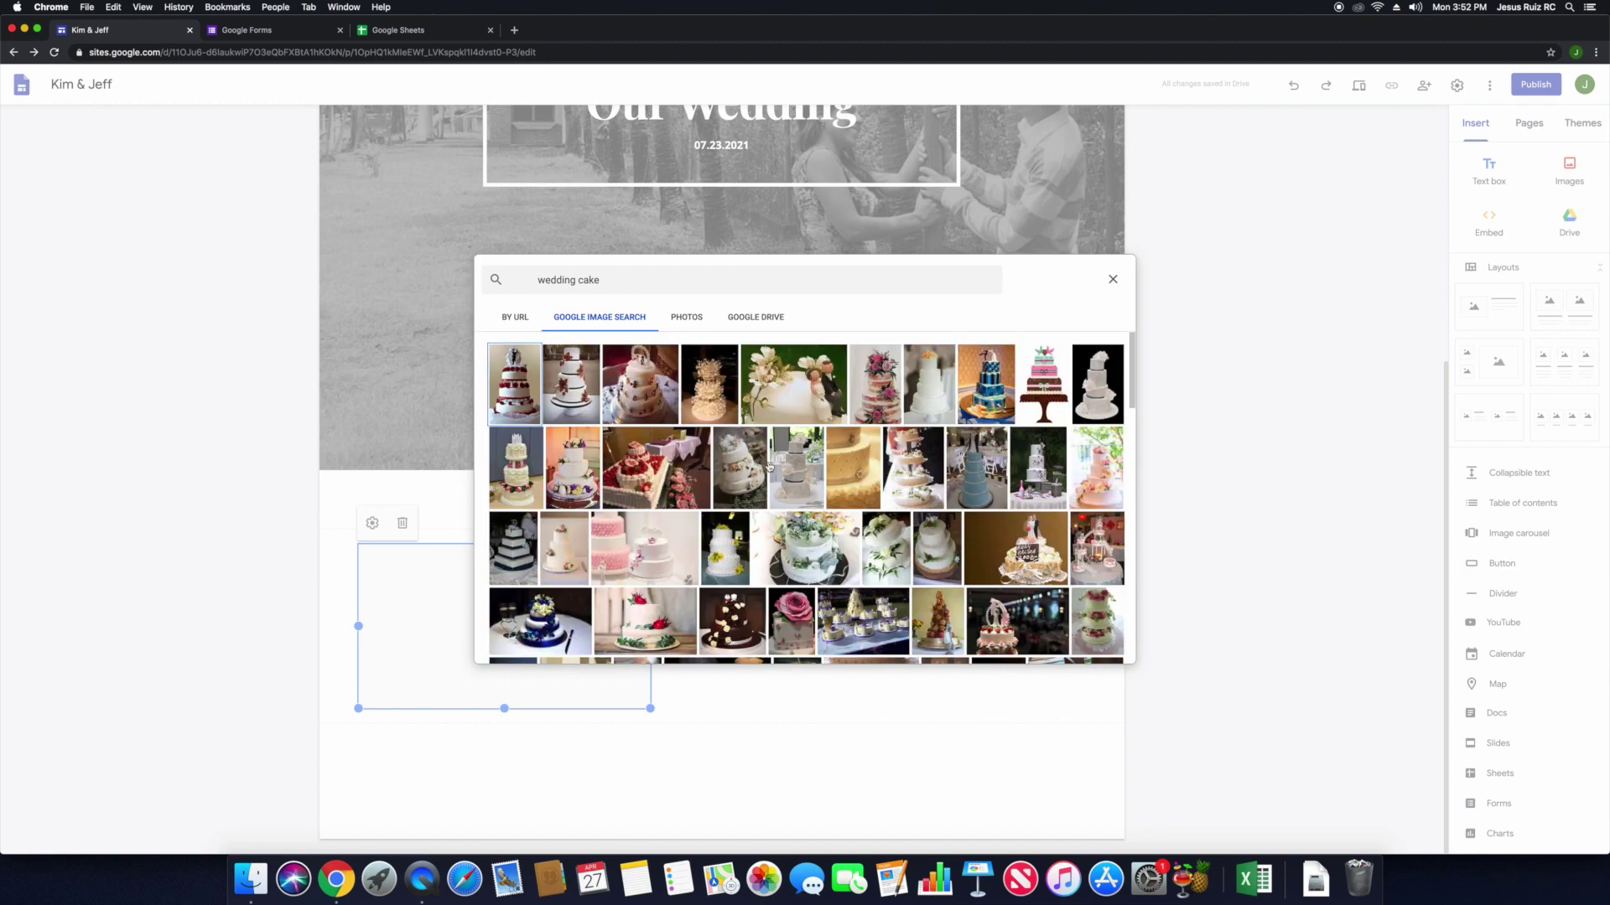
Insert the bride-and-car wedding photo into the placeholder, then delete it.
{"action": "left_click", "coordinate": [634, 284]}
{"action": "key", "text": "BackSpace"}
{"action": "key", "text": "BackSpace"}
{"action": "key", "text": "BackSpace"}
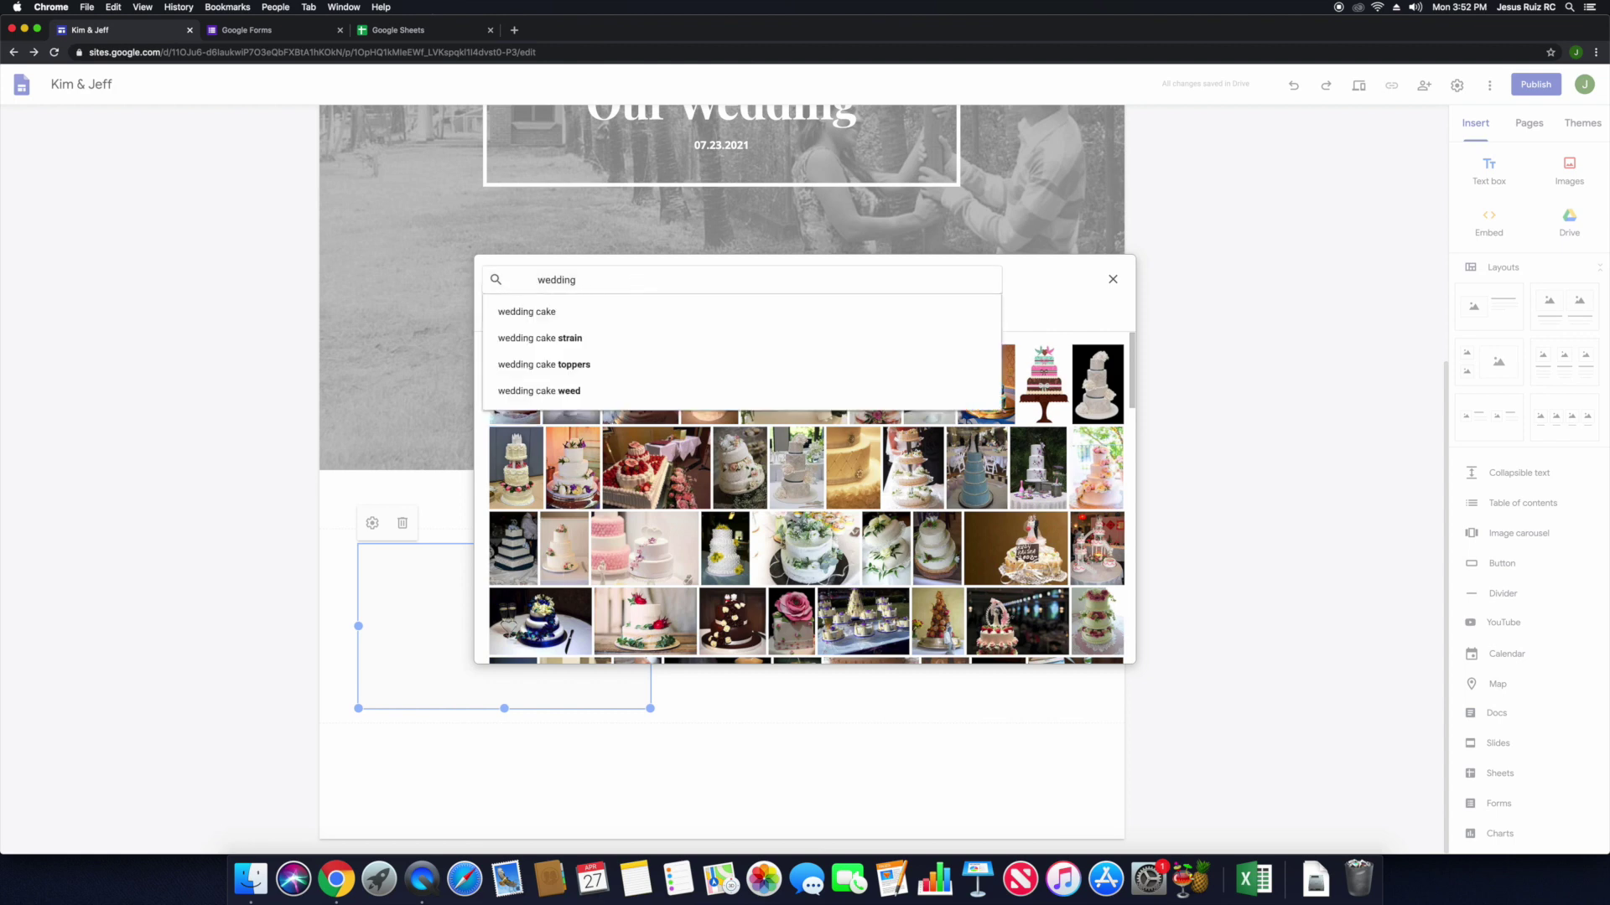
{"action": "key", "text": "Return"}
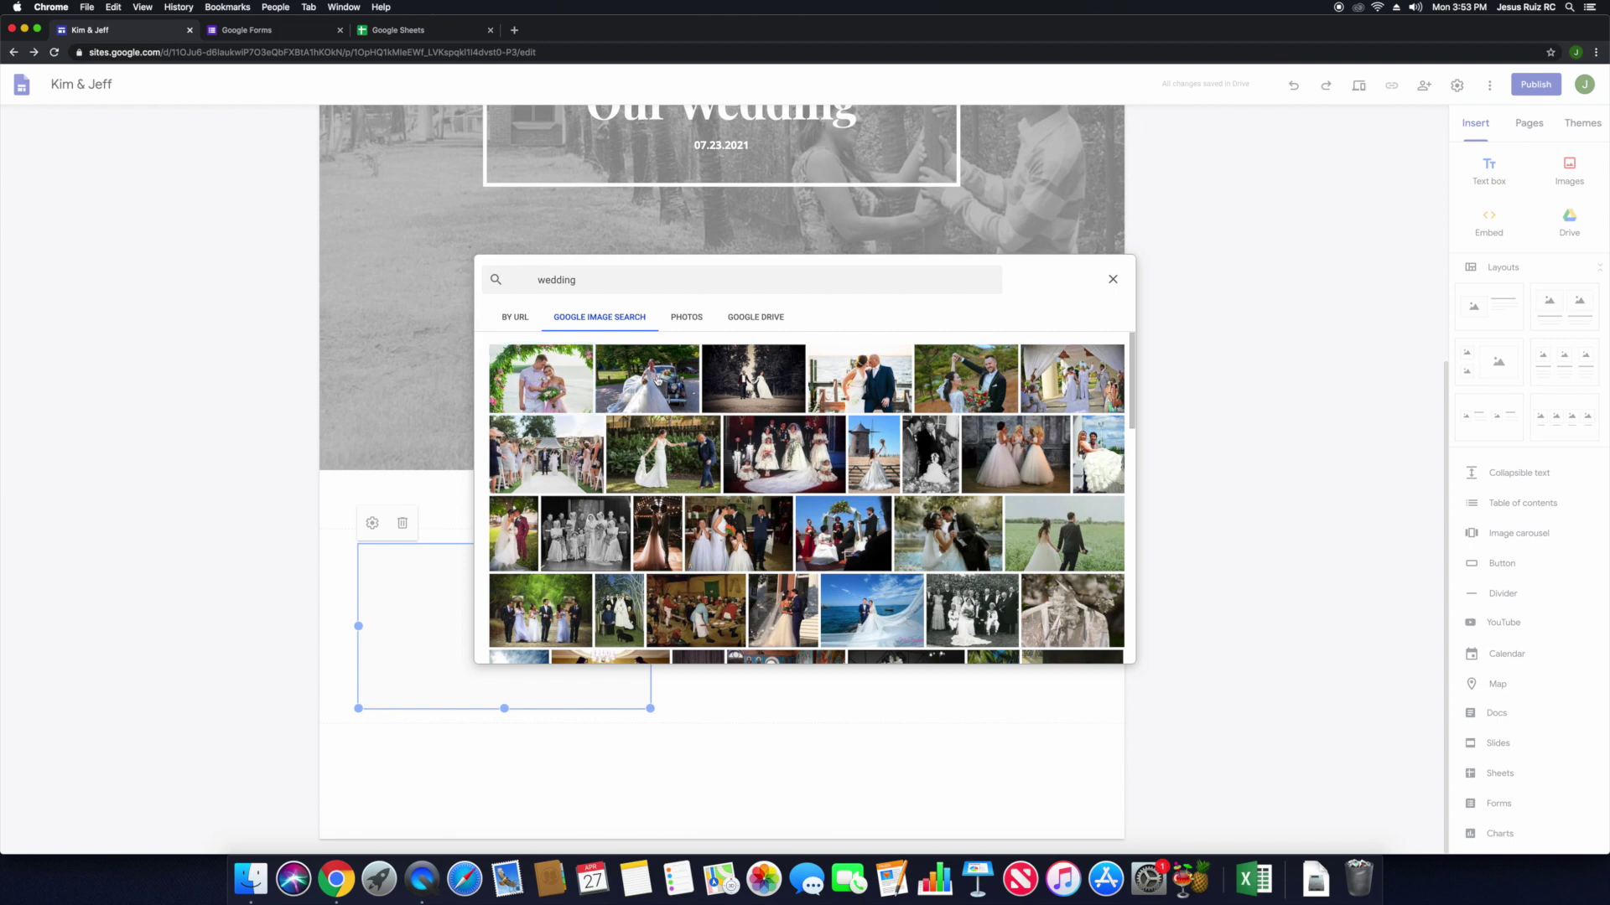
{"action": "left_click", "coordinate": [665, 388]}
{"action": "left_click", "coordinate": [1103, 649]}
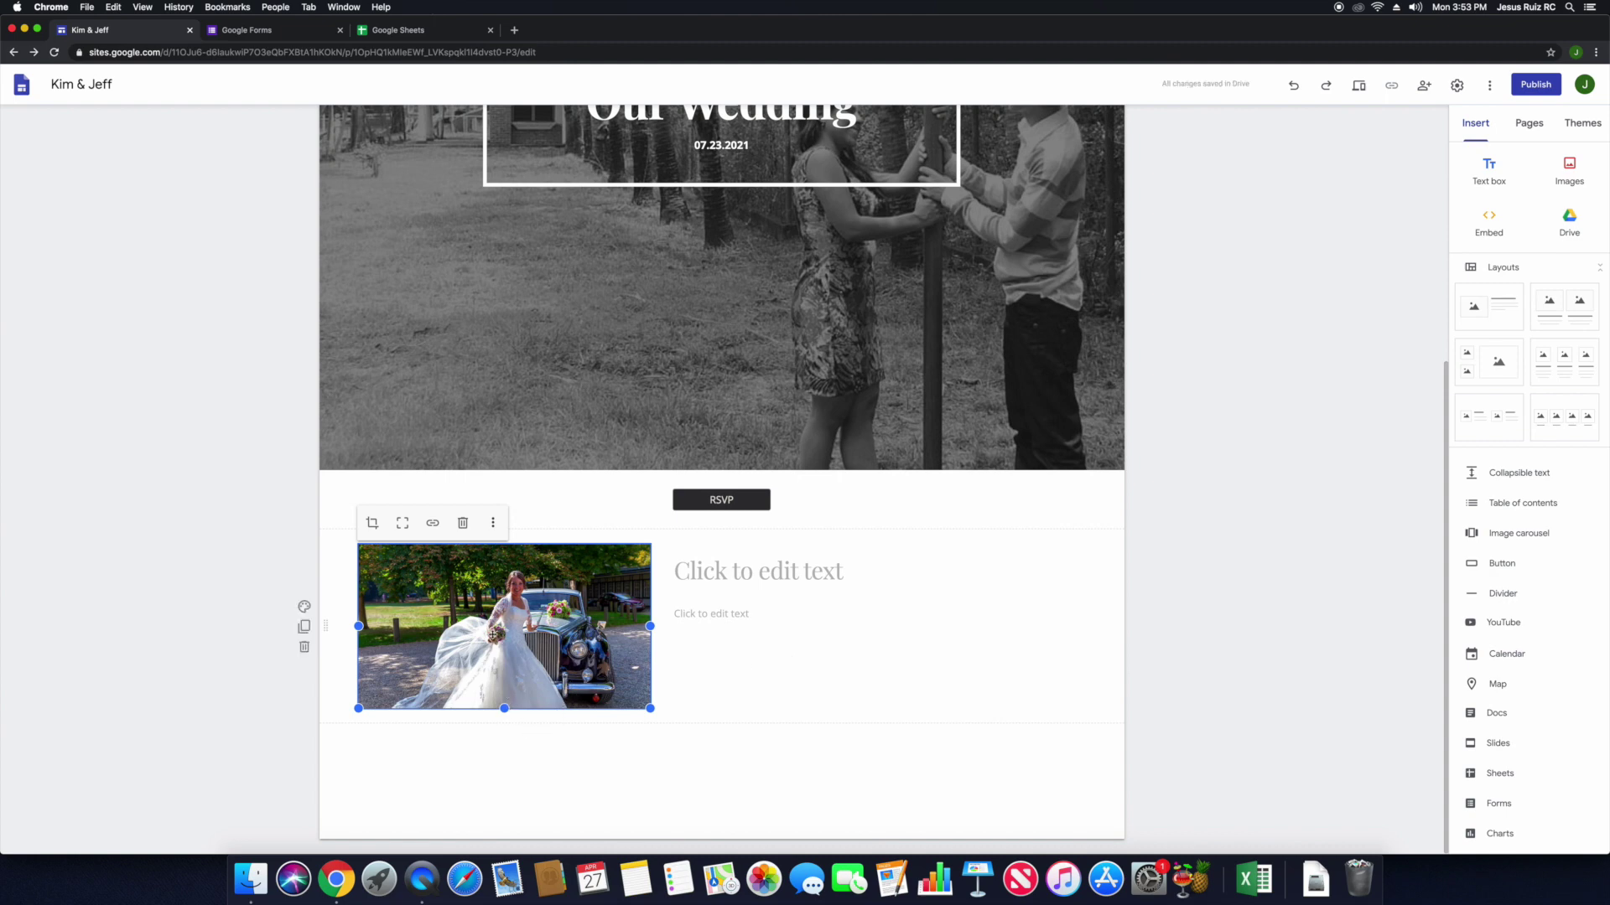
{"action": "left_click", "coordinate": [462, 522]}
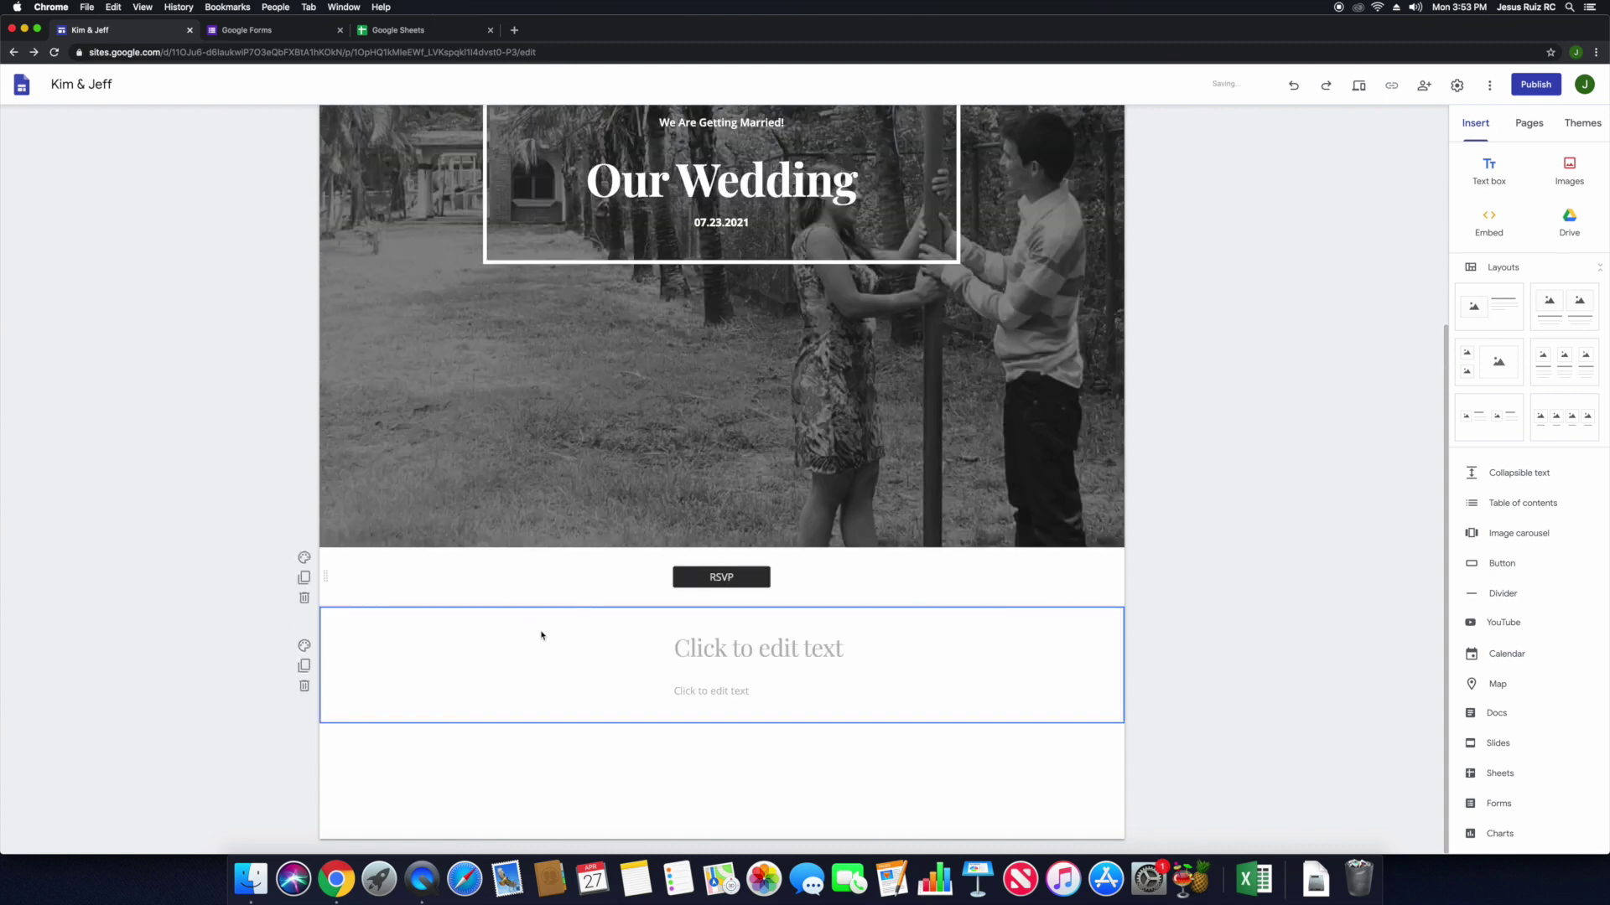
Delete the empty section and add a fresh image-and-text layout with web image search.
{"action": "left_click", "coordinate": [305, 687]}
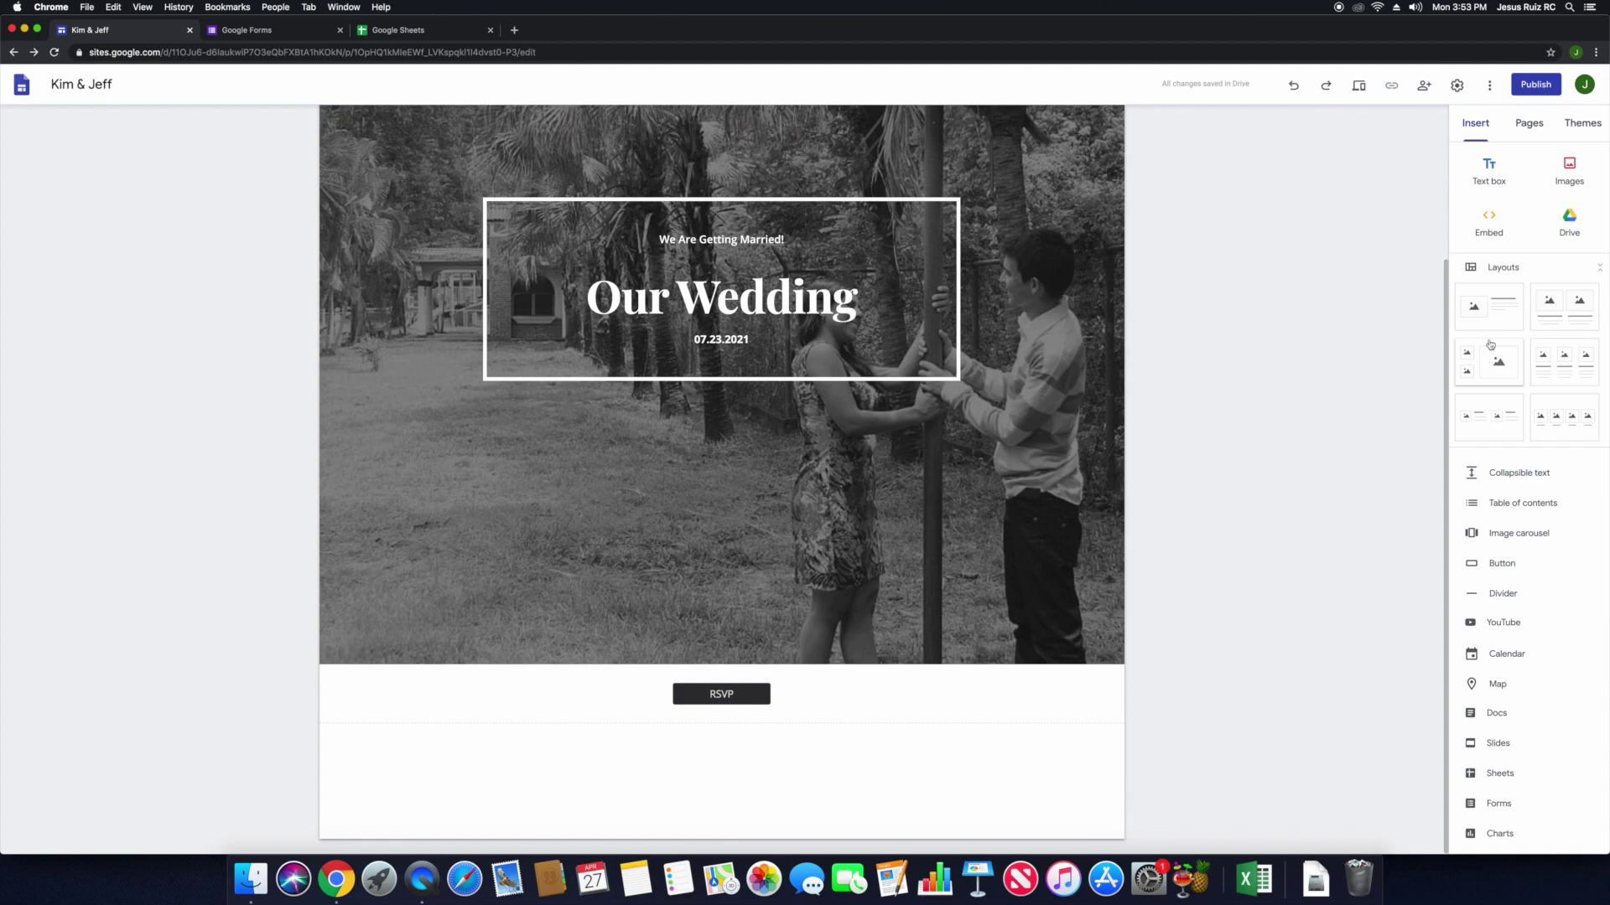
{"action": "left_click", "coordinate": [1489, 307]}
{"action": "left_click", "coordinate": [504, 627]}
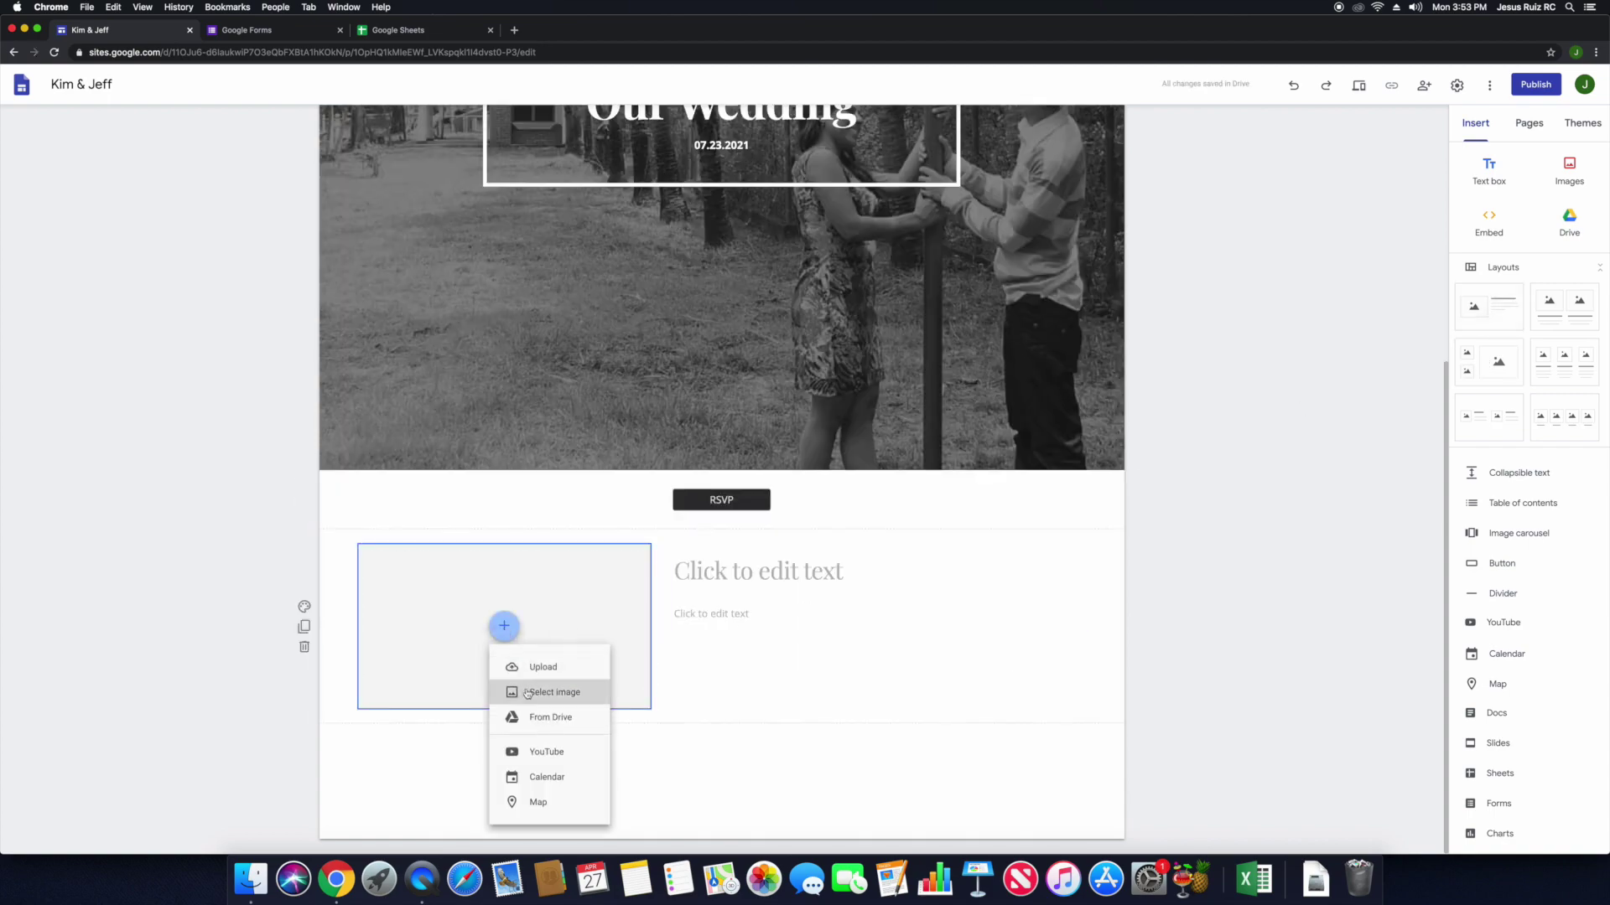
{"action": "left_click", "coordinate": [529, 692]}
{"action": "left_click", "coordinate": [626, 317]}
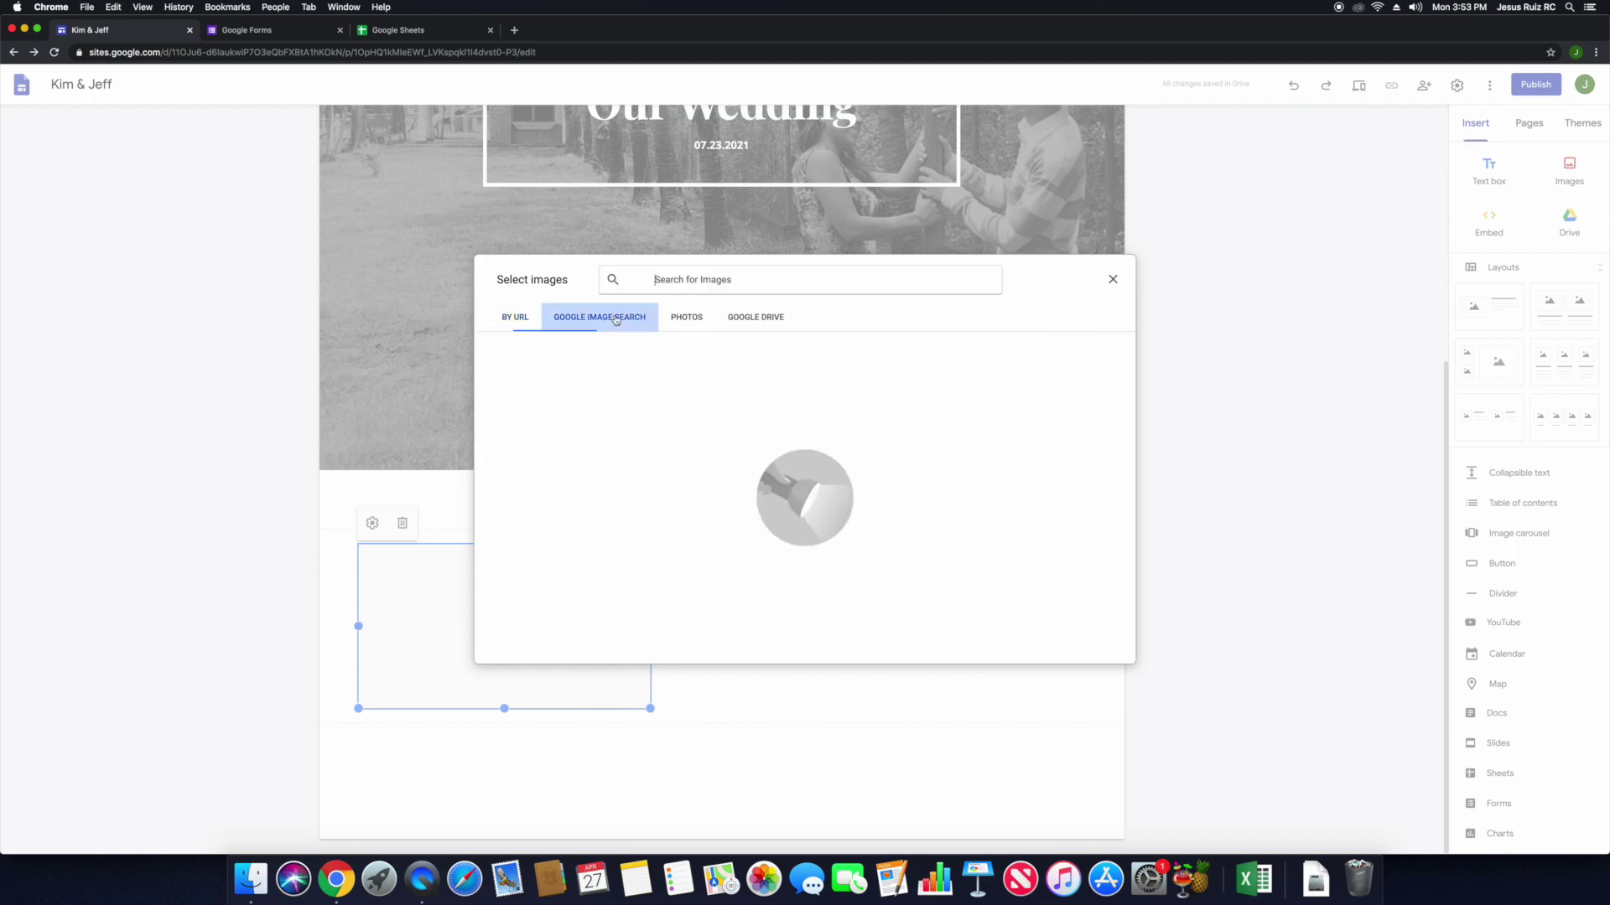
Insert the couple-under-floral-arch photo from a 'wedding' search and stretch it taller.
{"action": "left_click", "coordinate": [701, 282]}
{"action": "type", "text": "wedding"}
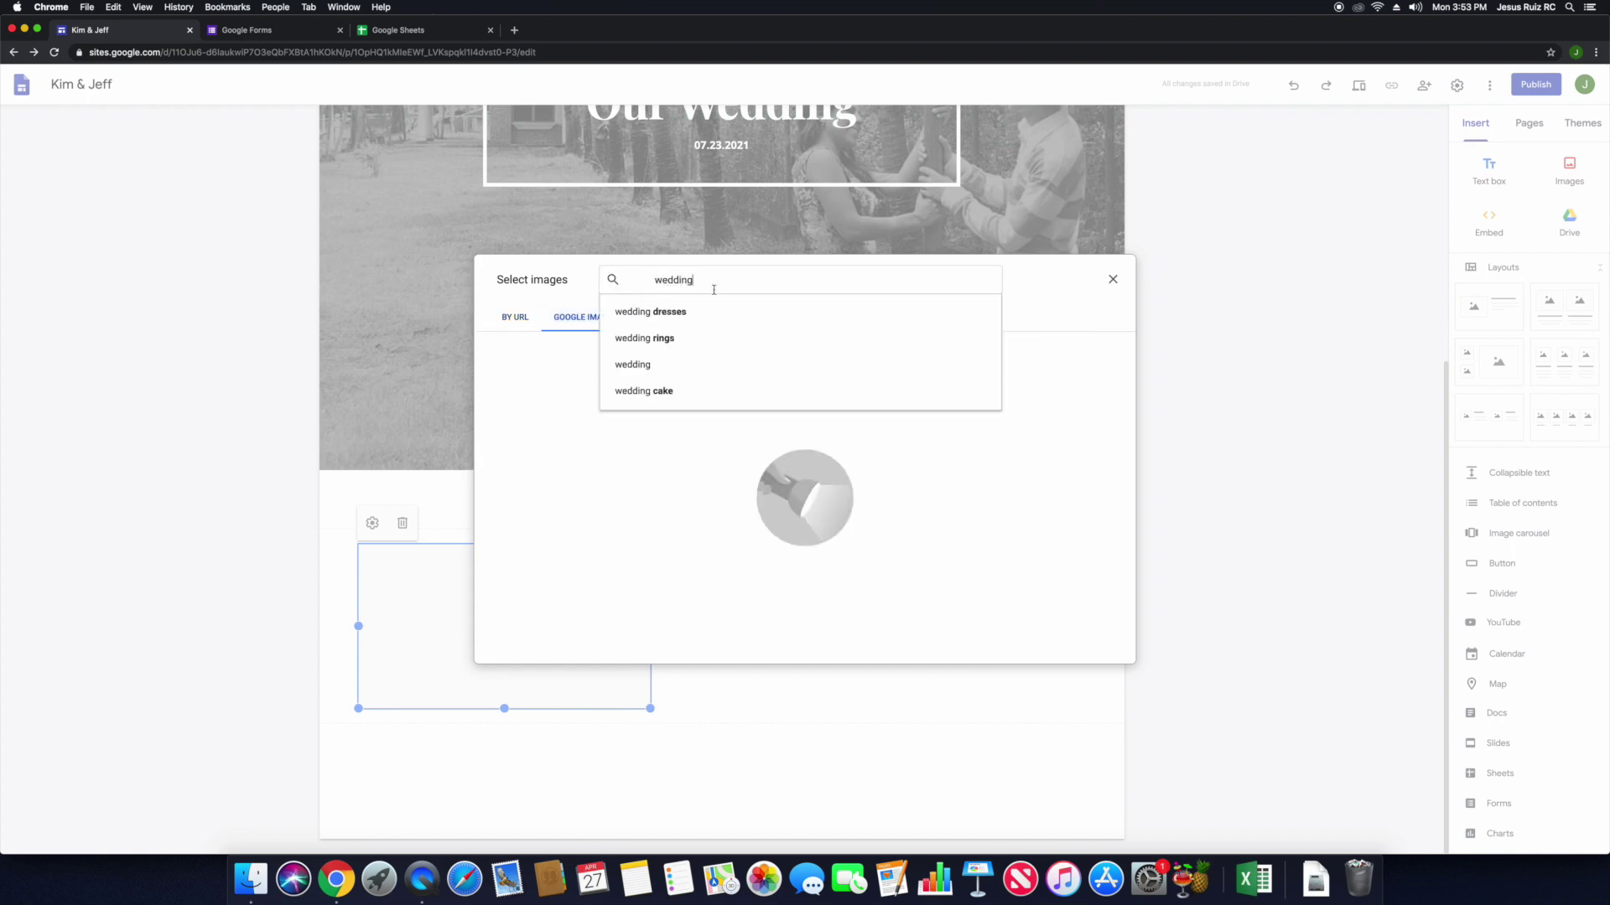
{"action": "key", "text": "Return"}
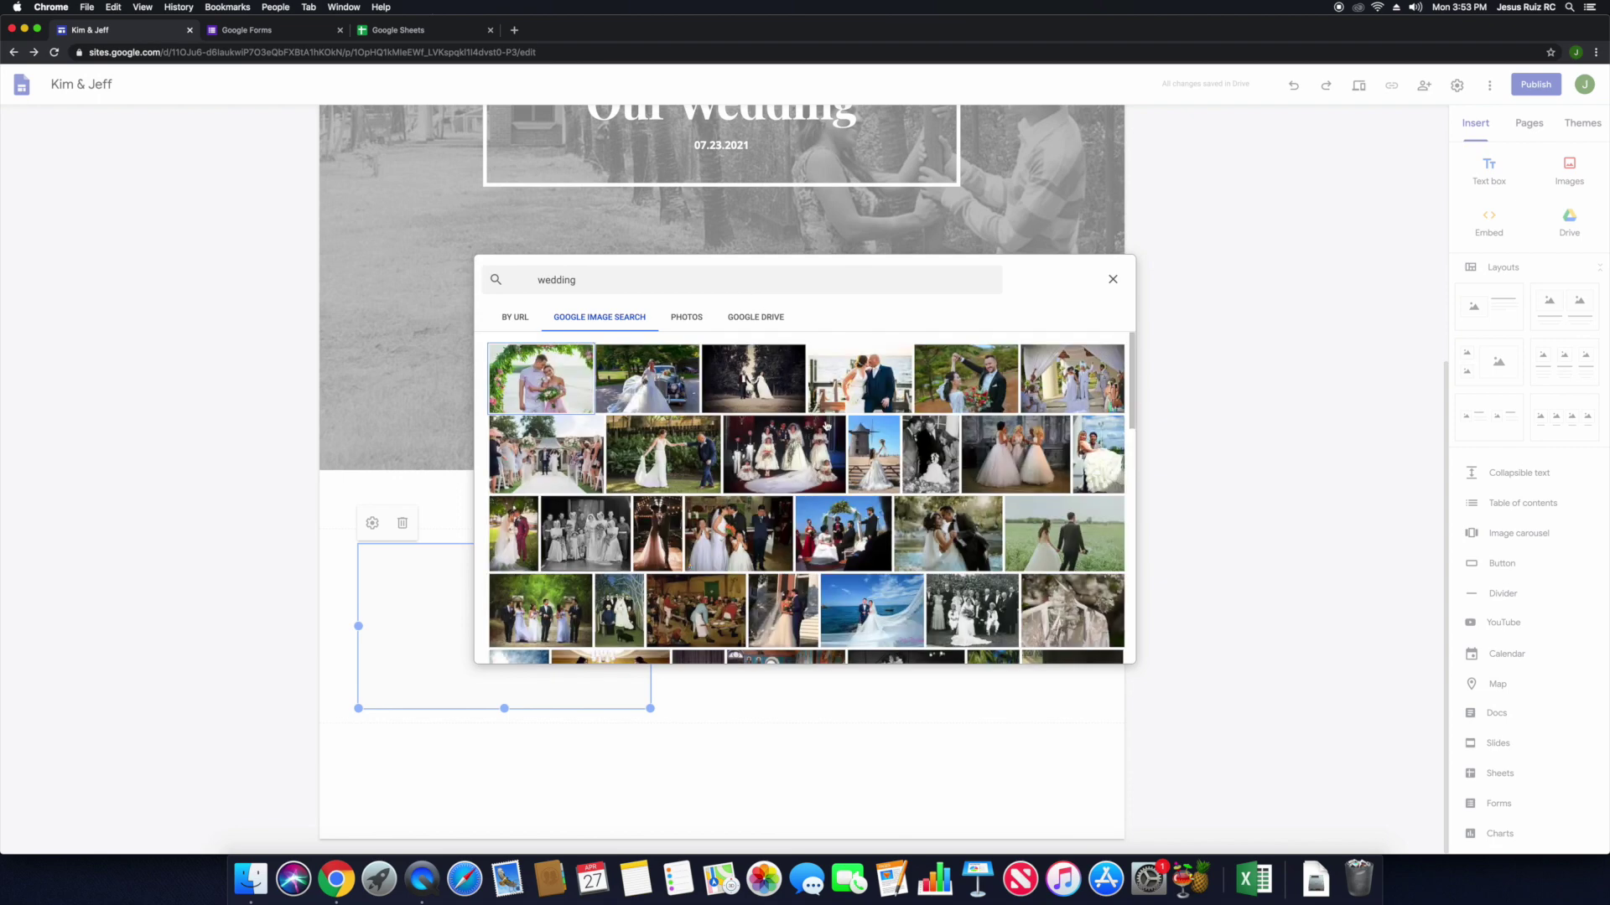
{"action": "left_click", "coordinate": [535, 361]}
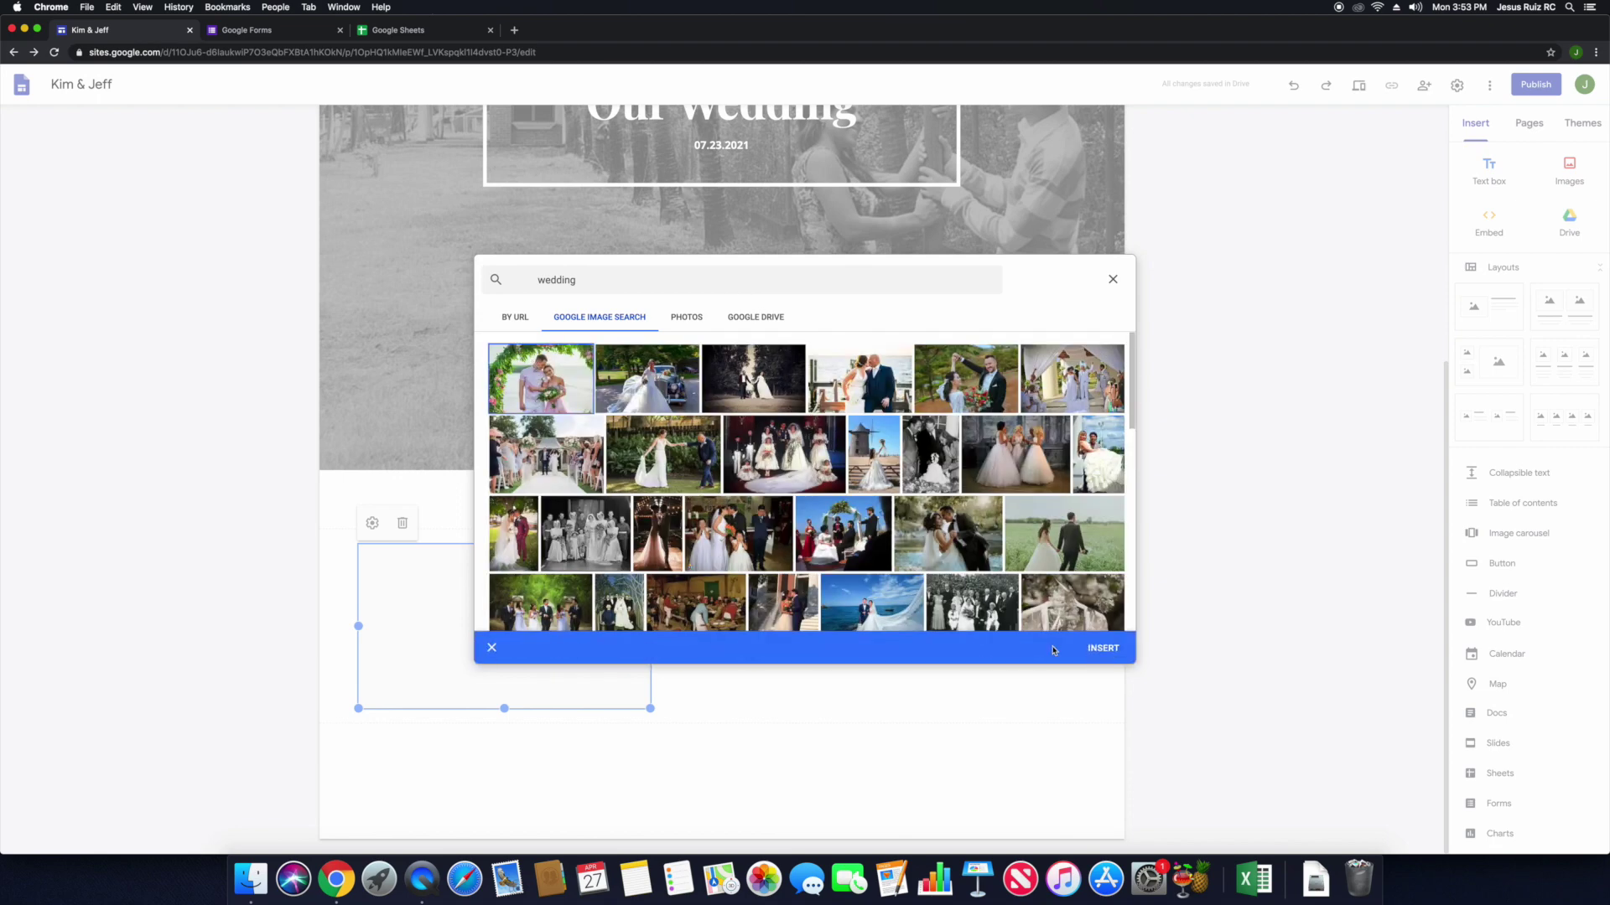
{"action": "left_click", "coordinate": [1101, 648]}
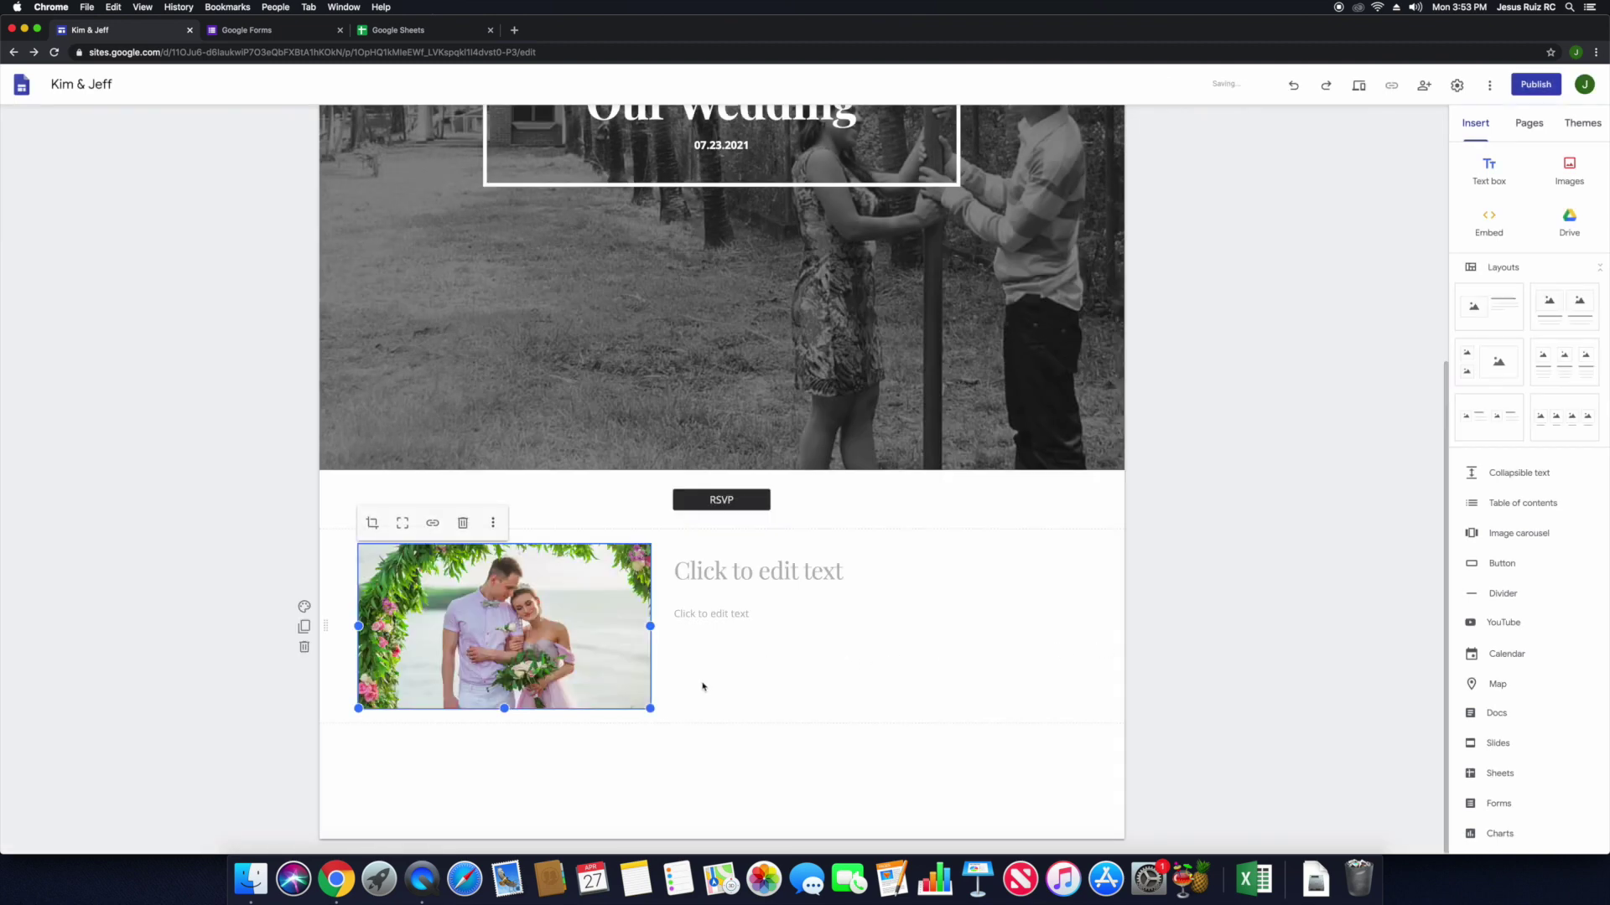
{"action": "left_click_drag", "start_coordinate": [504, 708], "coordinate": [504, 777]}
Title the section beside the floral-arch photo 'Ceremony', centred and in bold.
{"action": "scroll", "coordinate": [1149, 580], "scroll_direction": "down", "scroll_amount": 2}
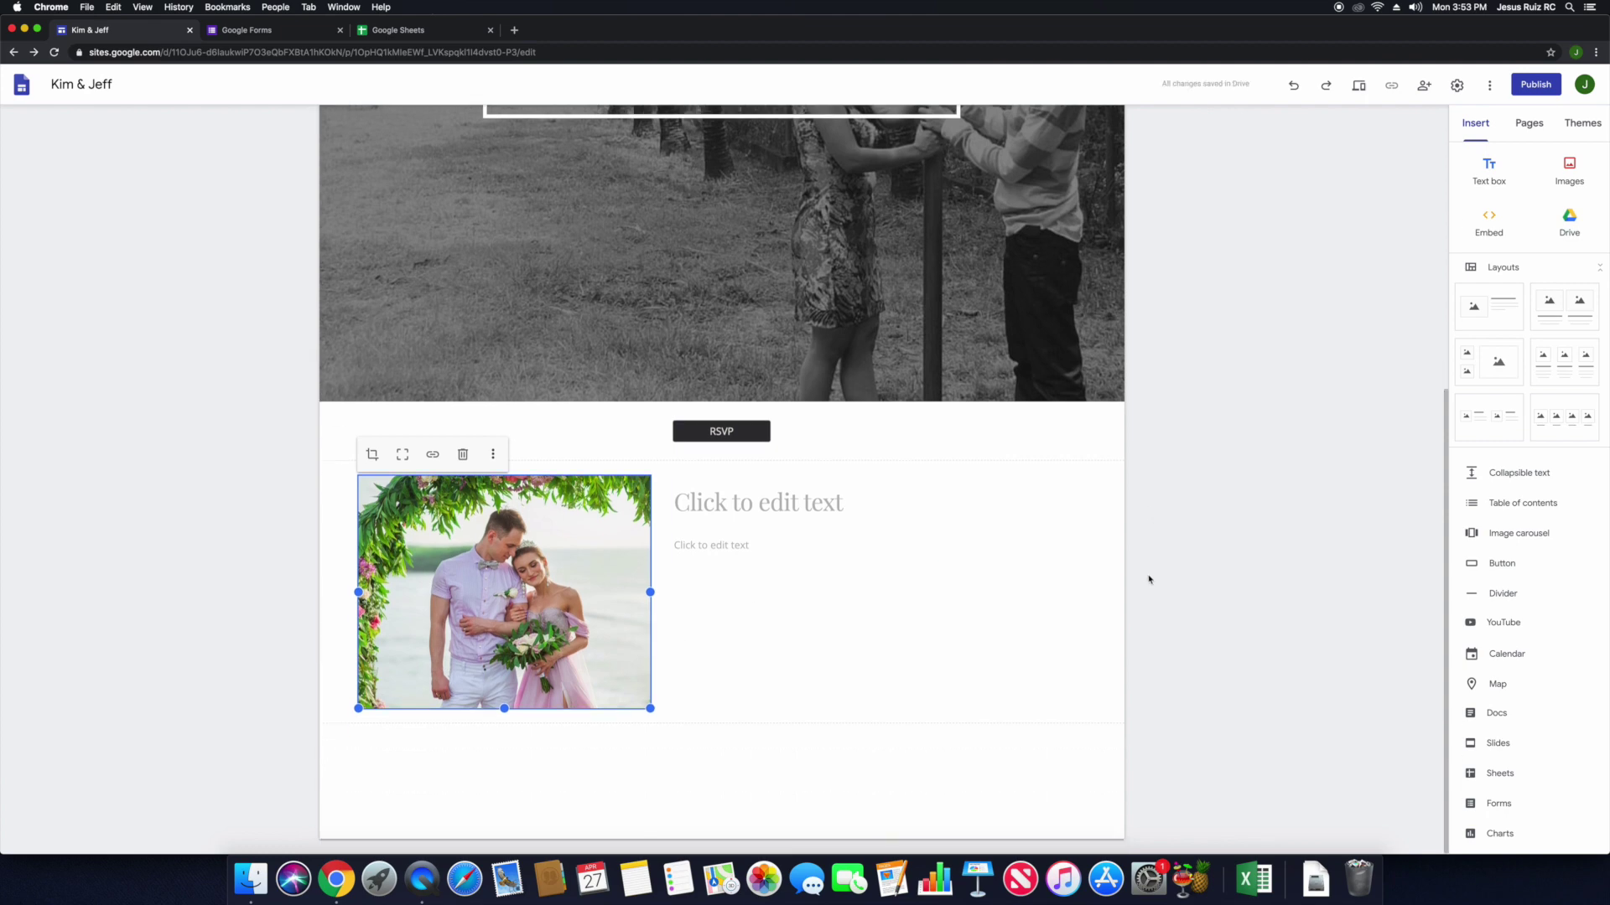
{"action": "left_click", "coordinate": [1252, 534]}
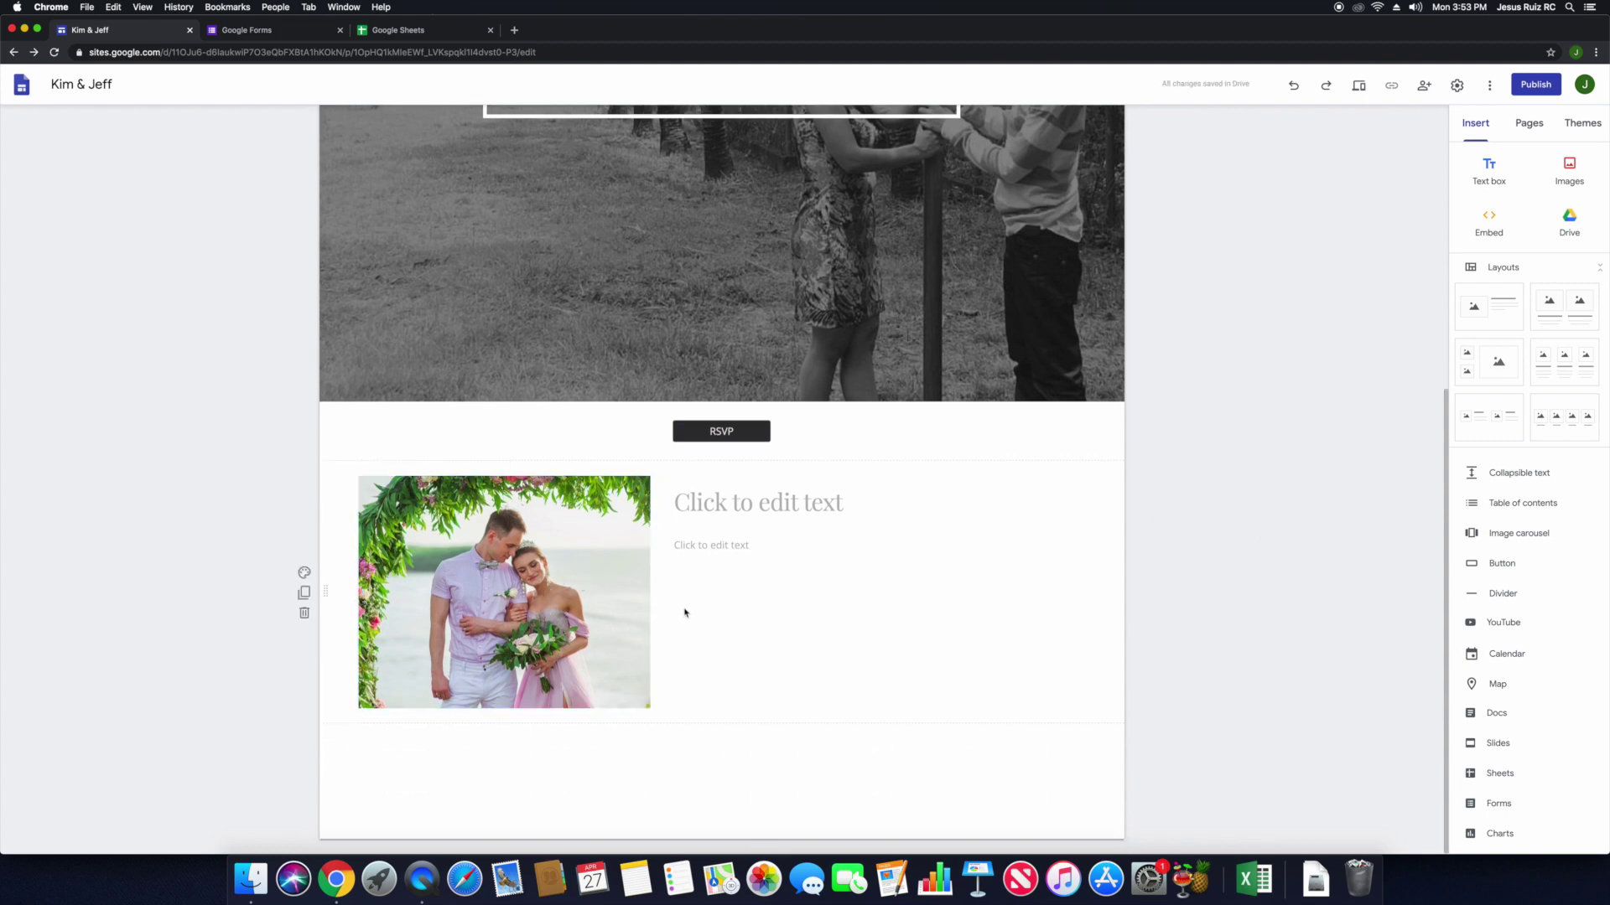
{"action": "left_click", "coordinate": [794, 503]}
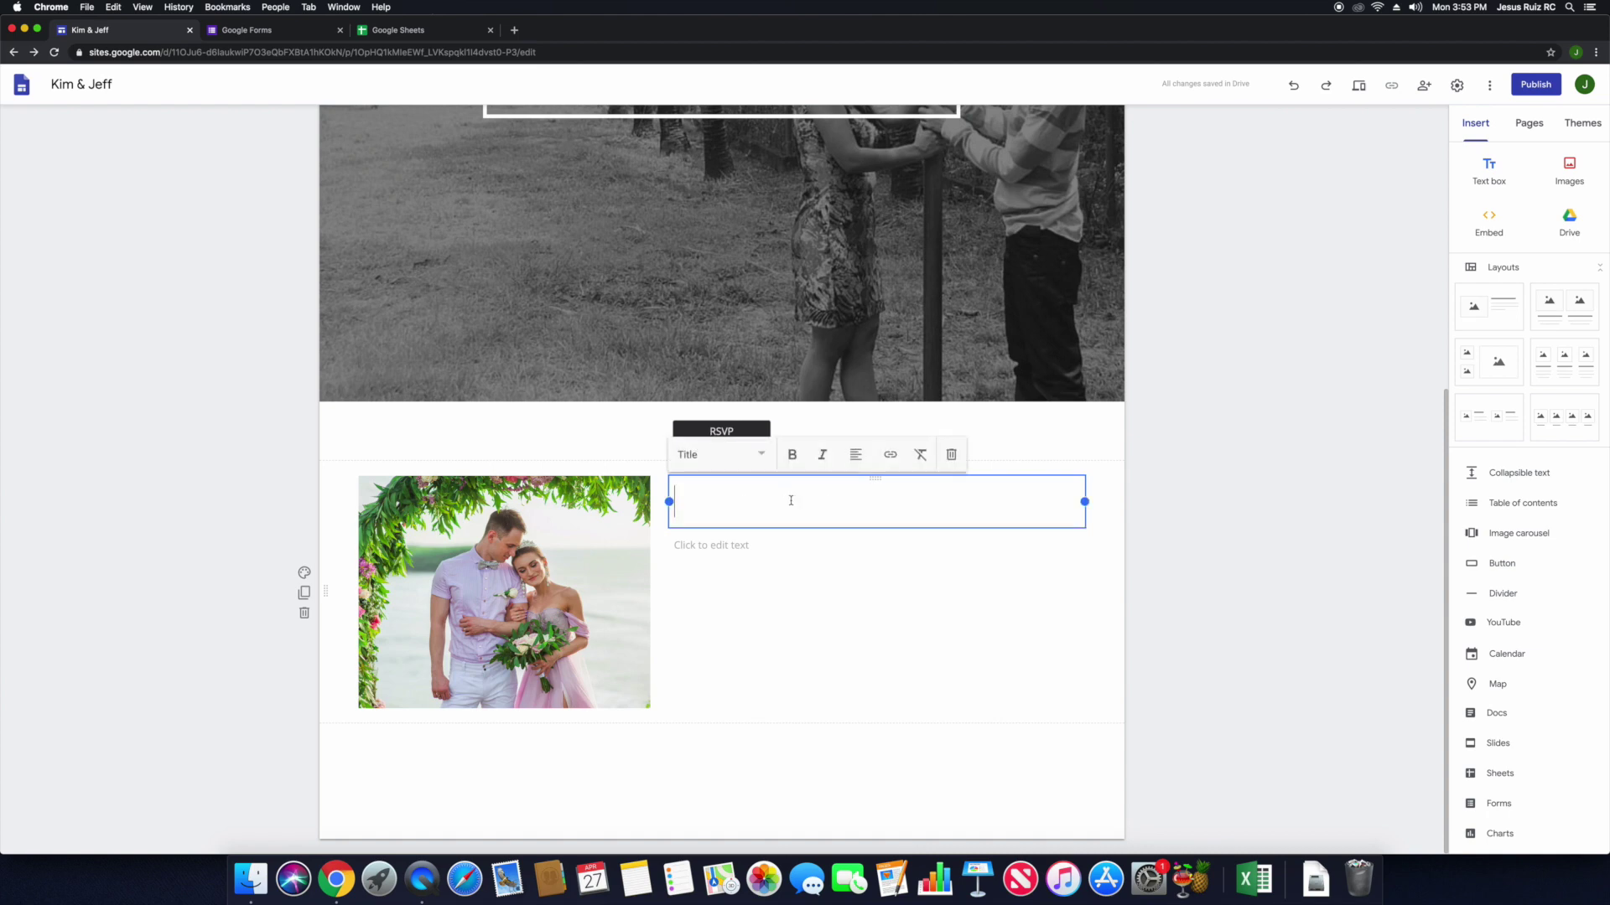
{"action": "type", "text": "Ceremon"}
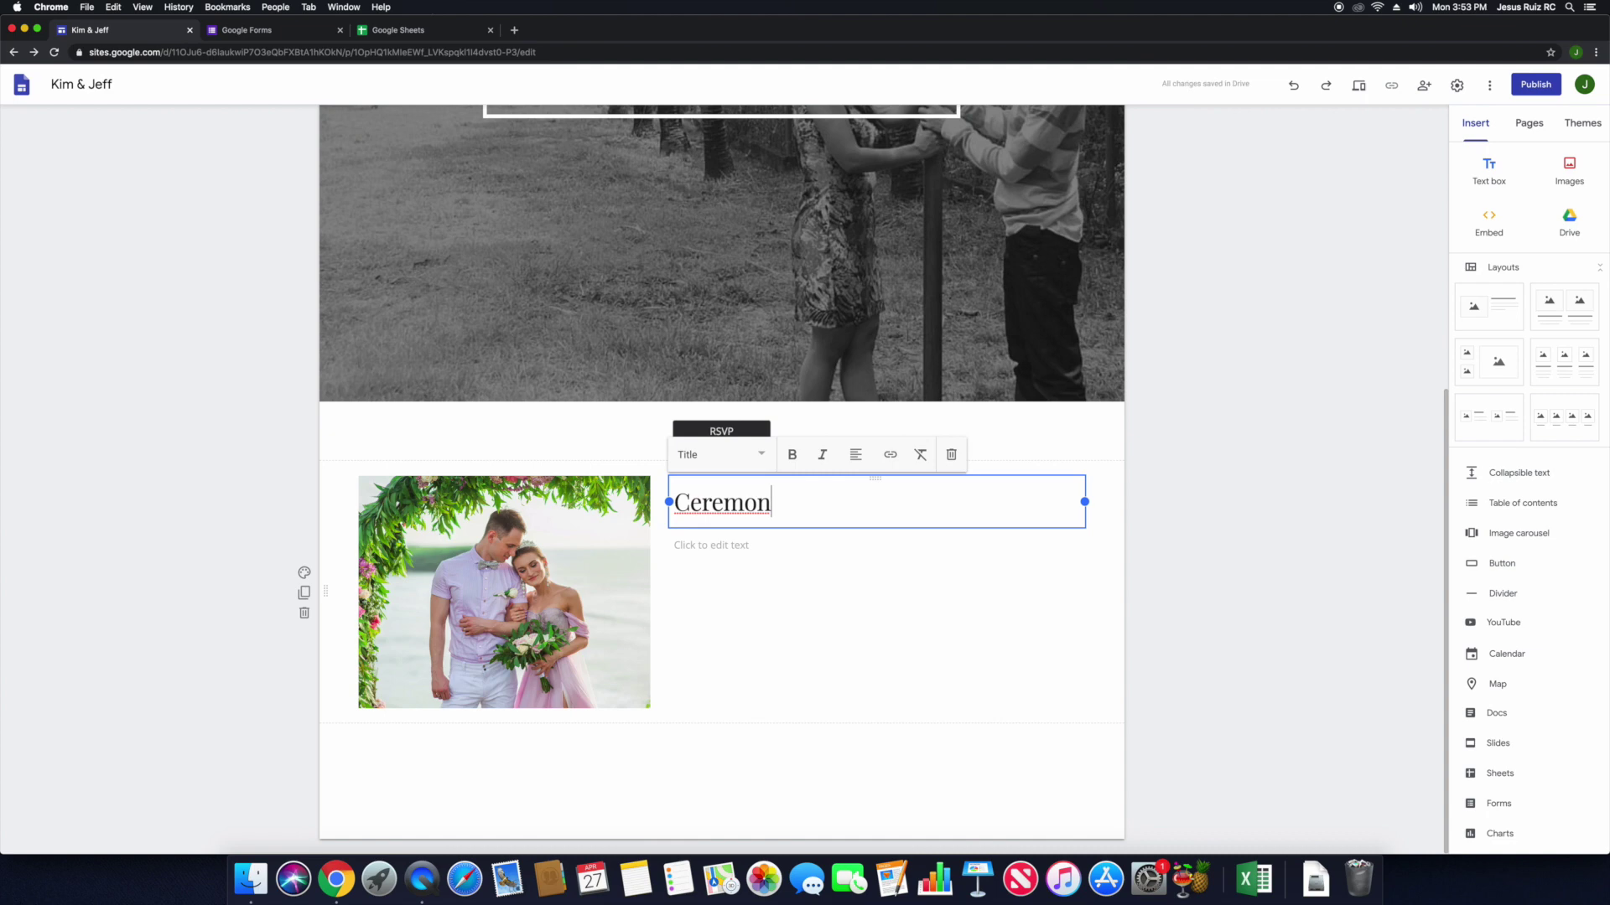
{"action": "type", "text": "y"}
{"action": "left_click", "coordinate": [853, 461]}
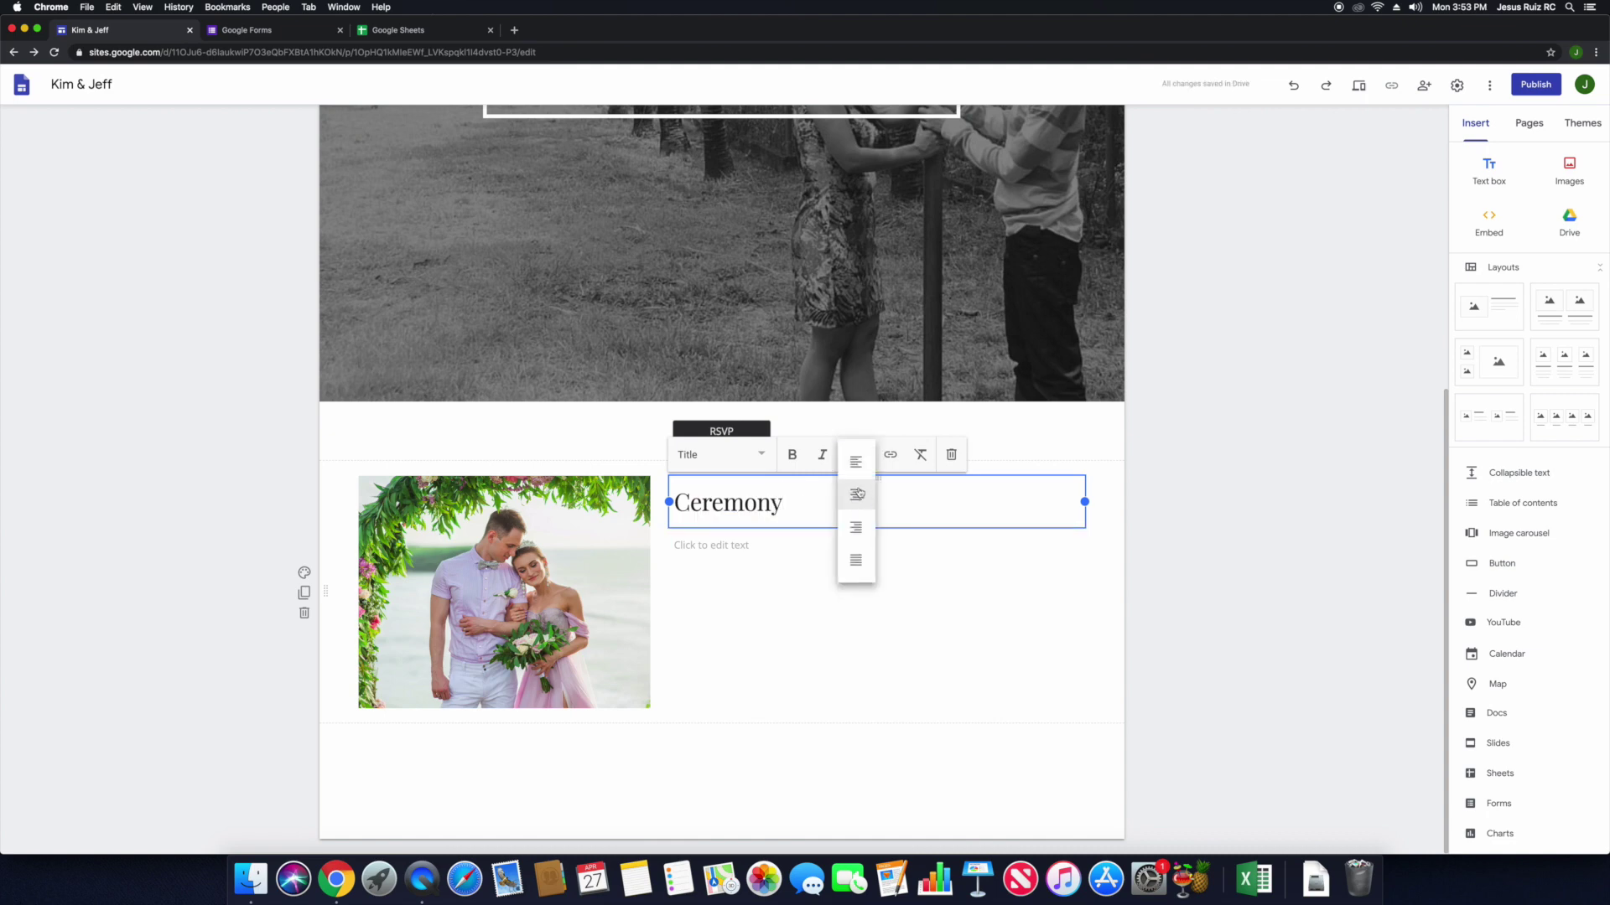
{"action": "left_click", "coordinate": [859, 494]}
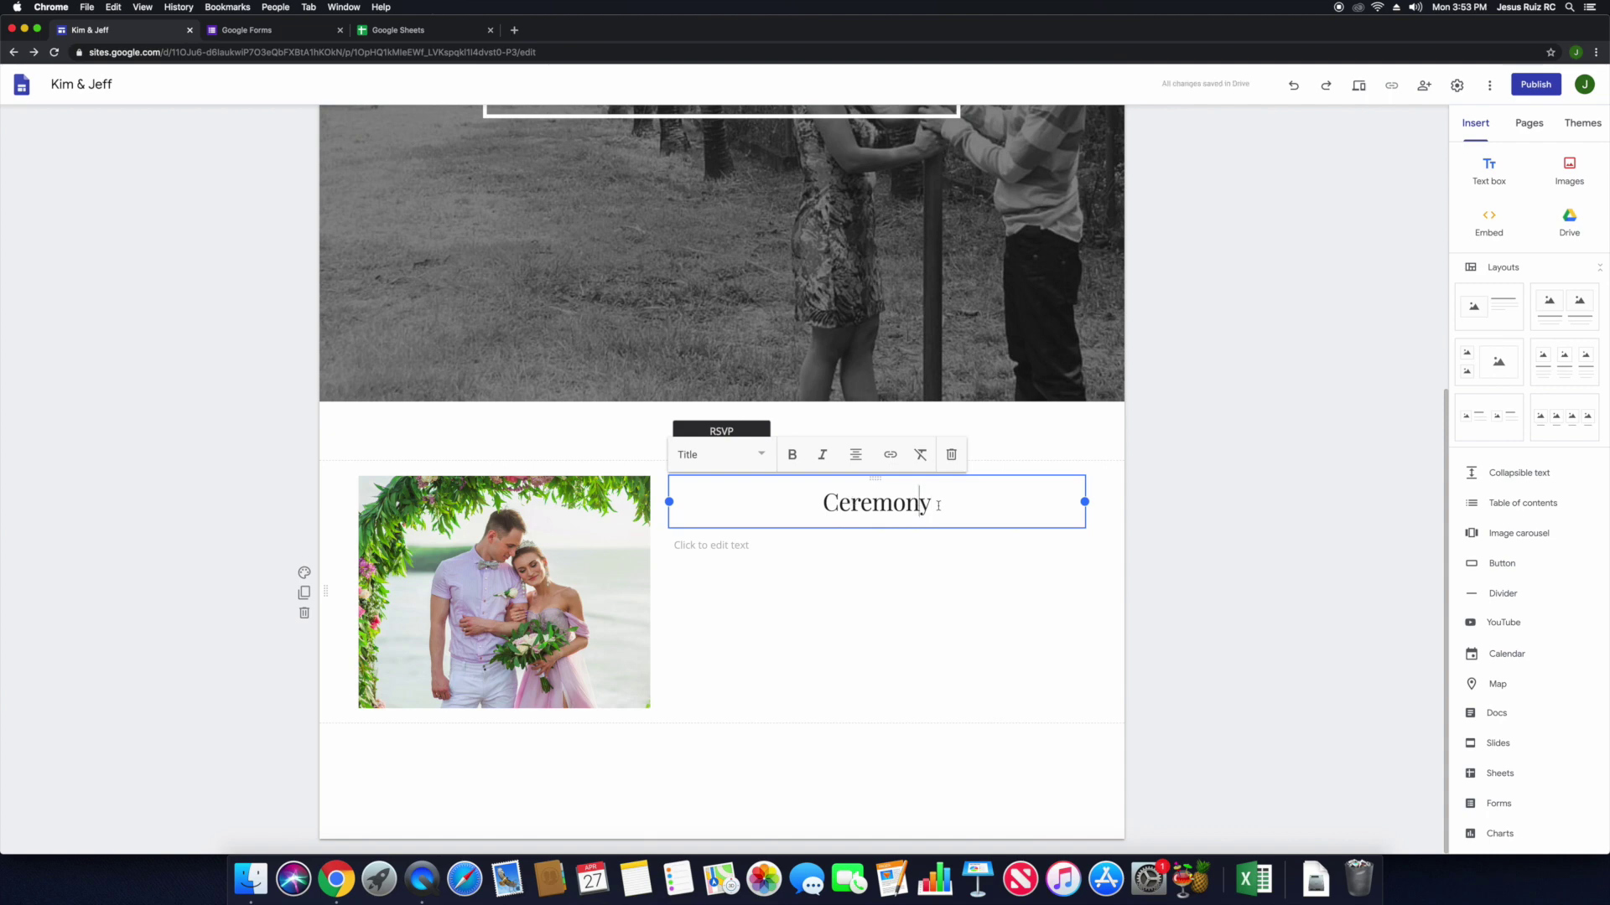
{"action": "left_click_drag", "start_coordinate": [931, 503], "coordinate": [751, 507]}
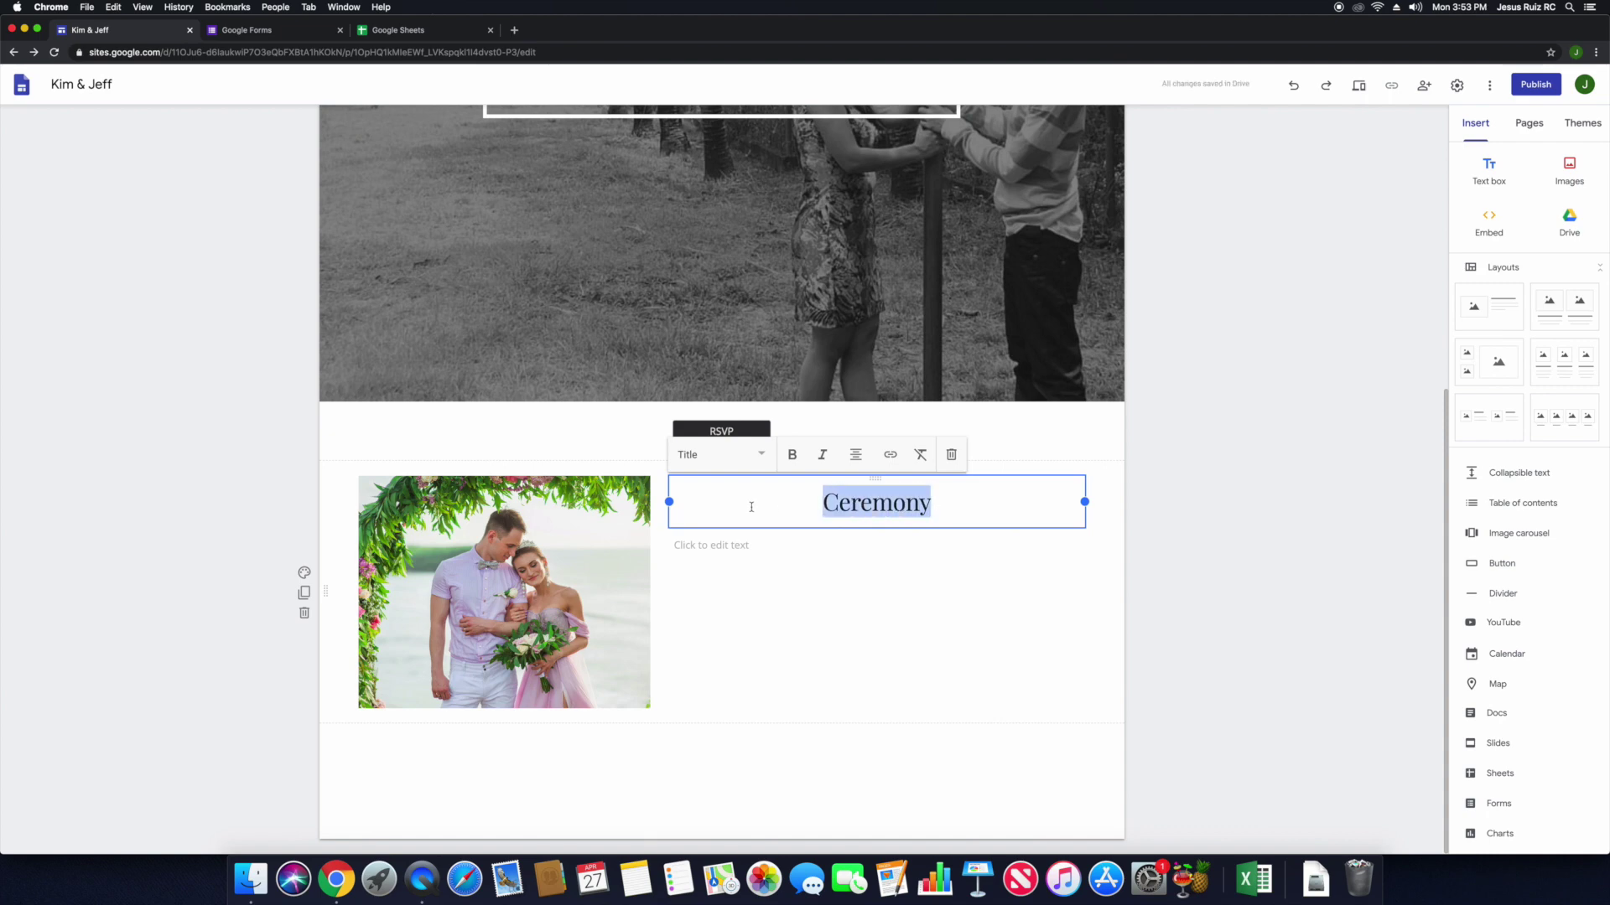
{"action": "left_click", "coordinate": [792, 454]}
{"action": "left_click", "coordinate": [792, 545]}
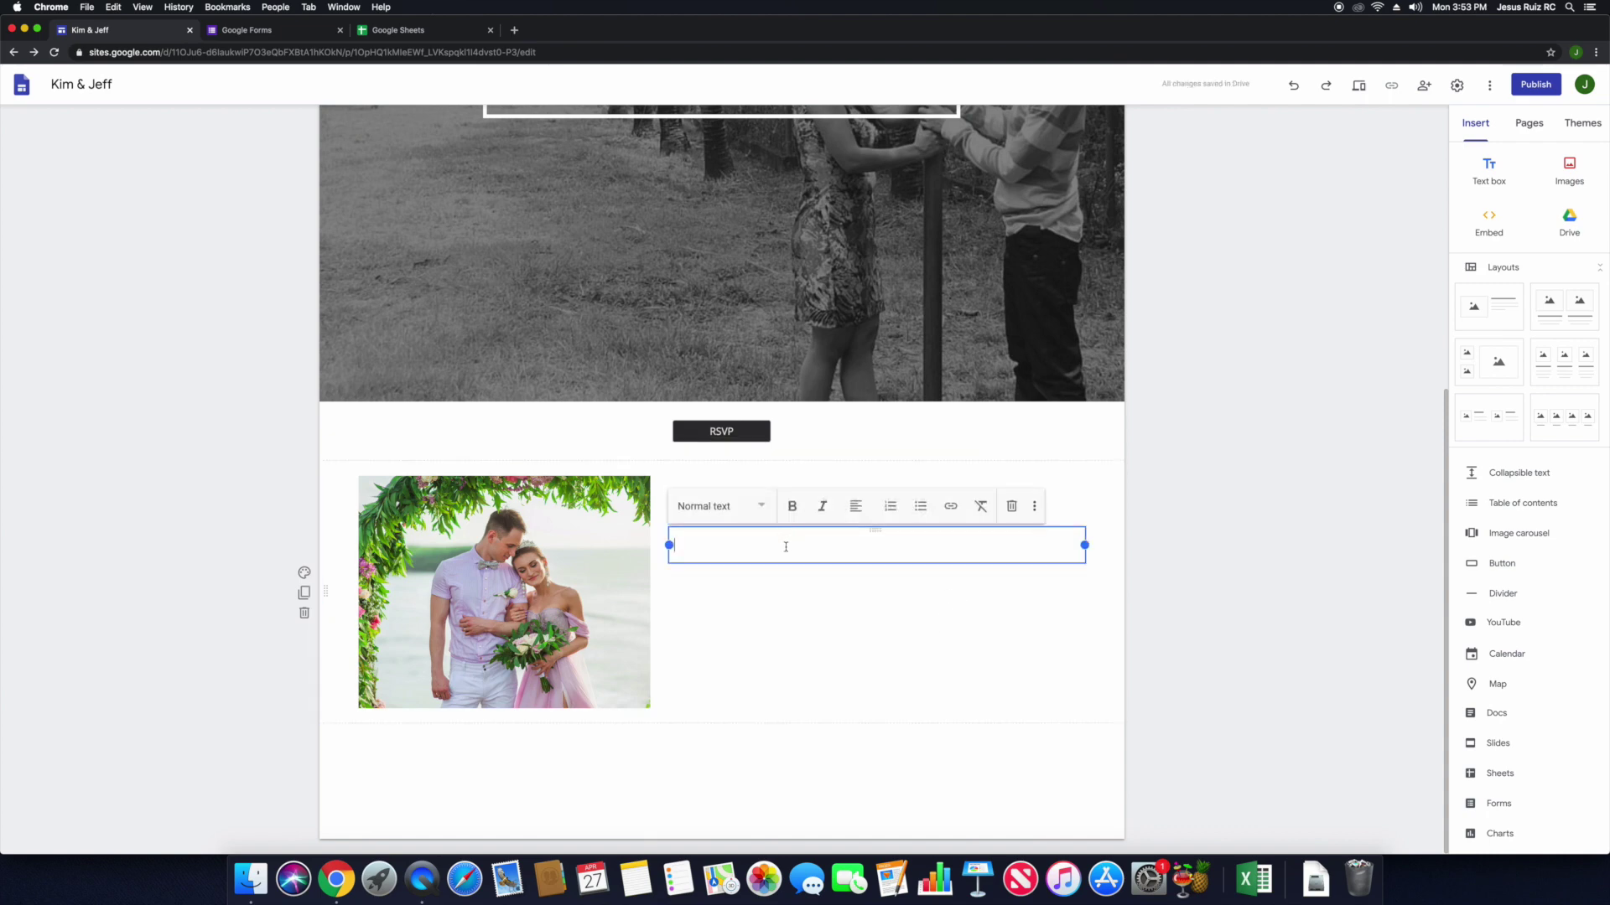
{"action": "left_click", "coordinate": [856, 508]}
{"action": "left_click", "coordinate": [856, 546]}
{"action": "type", "text": "34532 East Gray Hills Ave"}
{"action": "key", "text": "Return"}
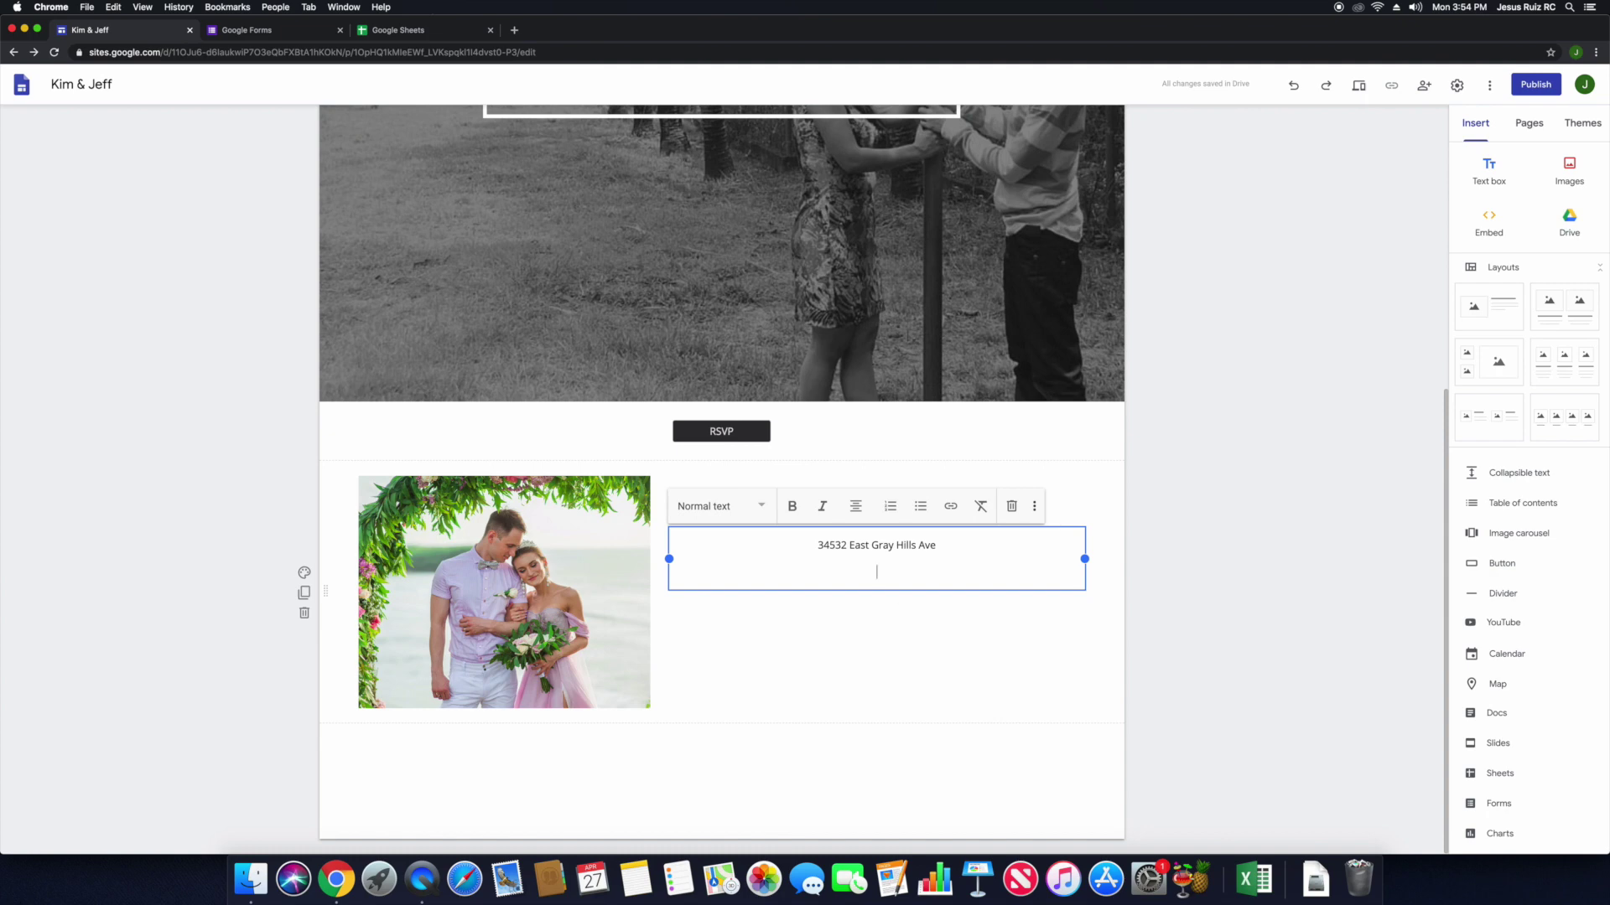
Add a bold 'Magical Gardens' line above the street address.
{"action": "key", "text": "Return"}
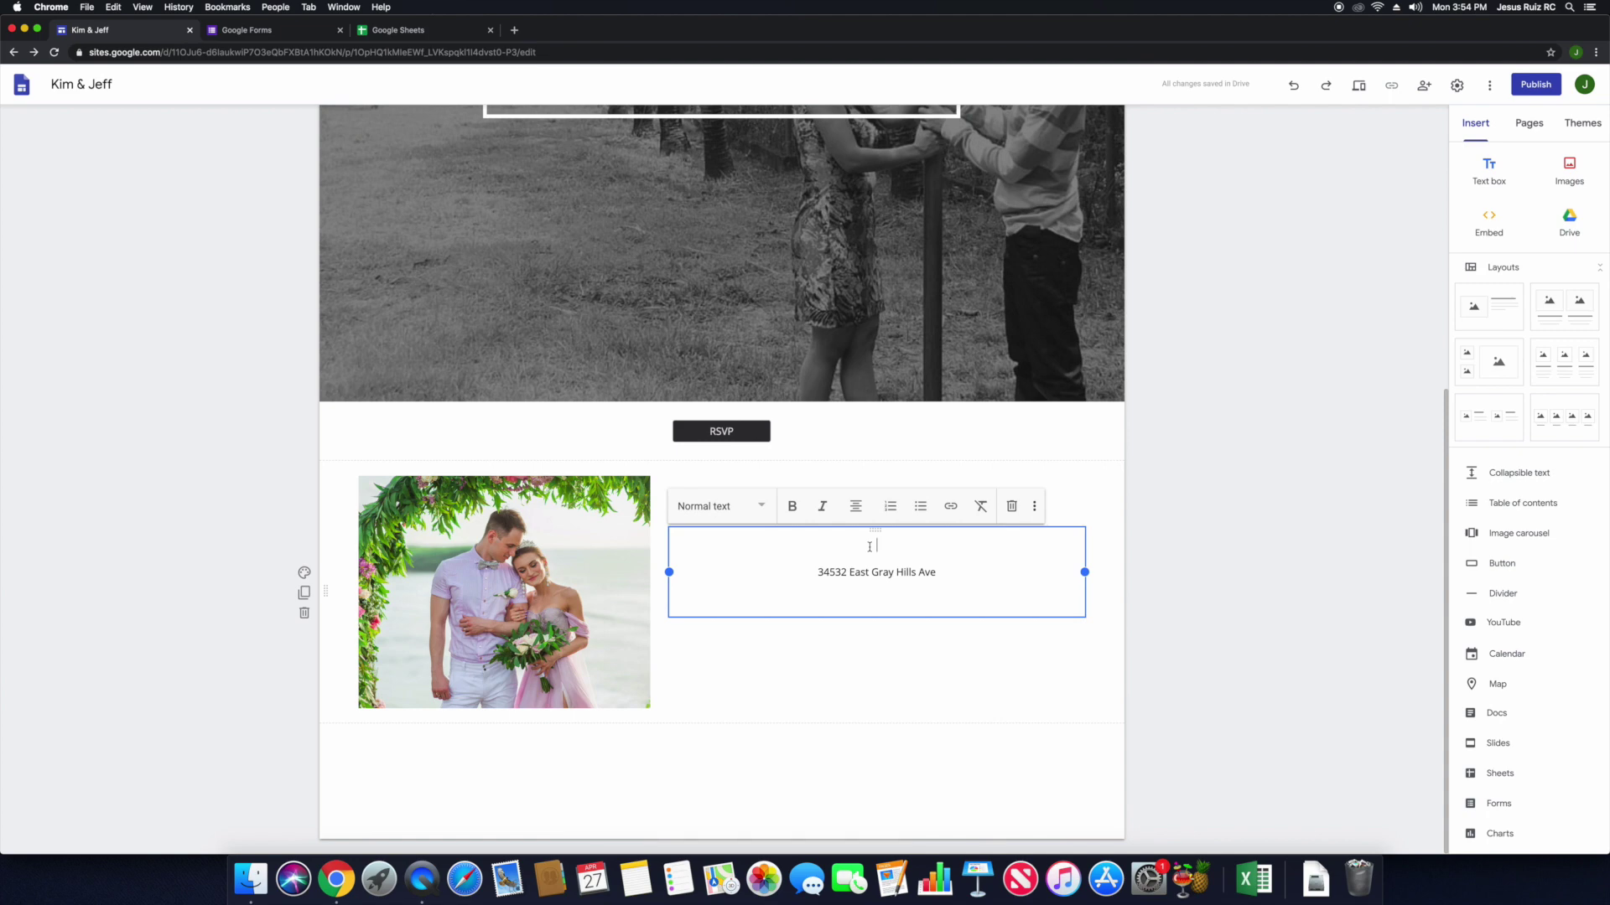
{"action": "type", "text": "Magical Gardens"}
{"action": "left_click_drag", "start_coordinate": [924, 546], "coordinate": [834, 546]}
{"action": "left_click", "coordinate": [792, 506]}
Add a '4:00PM' heading line above Magical Gardens.
{"action": "left_click", "coordinate": [1018, 671]}
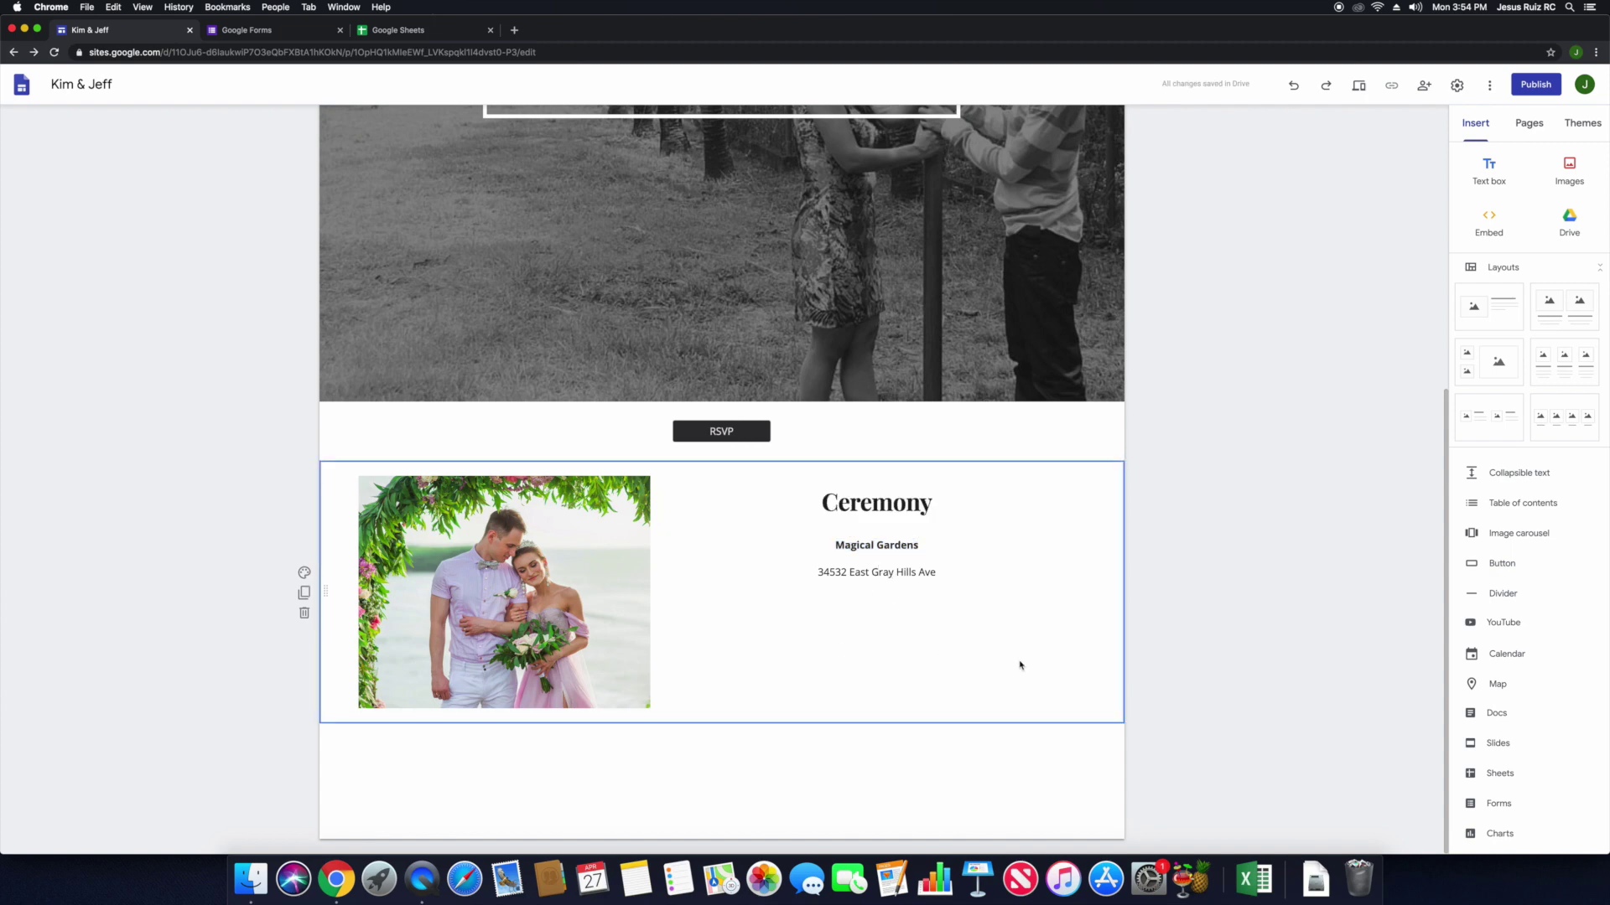
{"action": "left_click", "coordinate": [860, 593]}
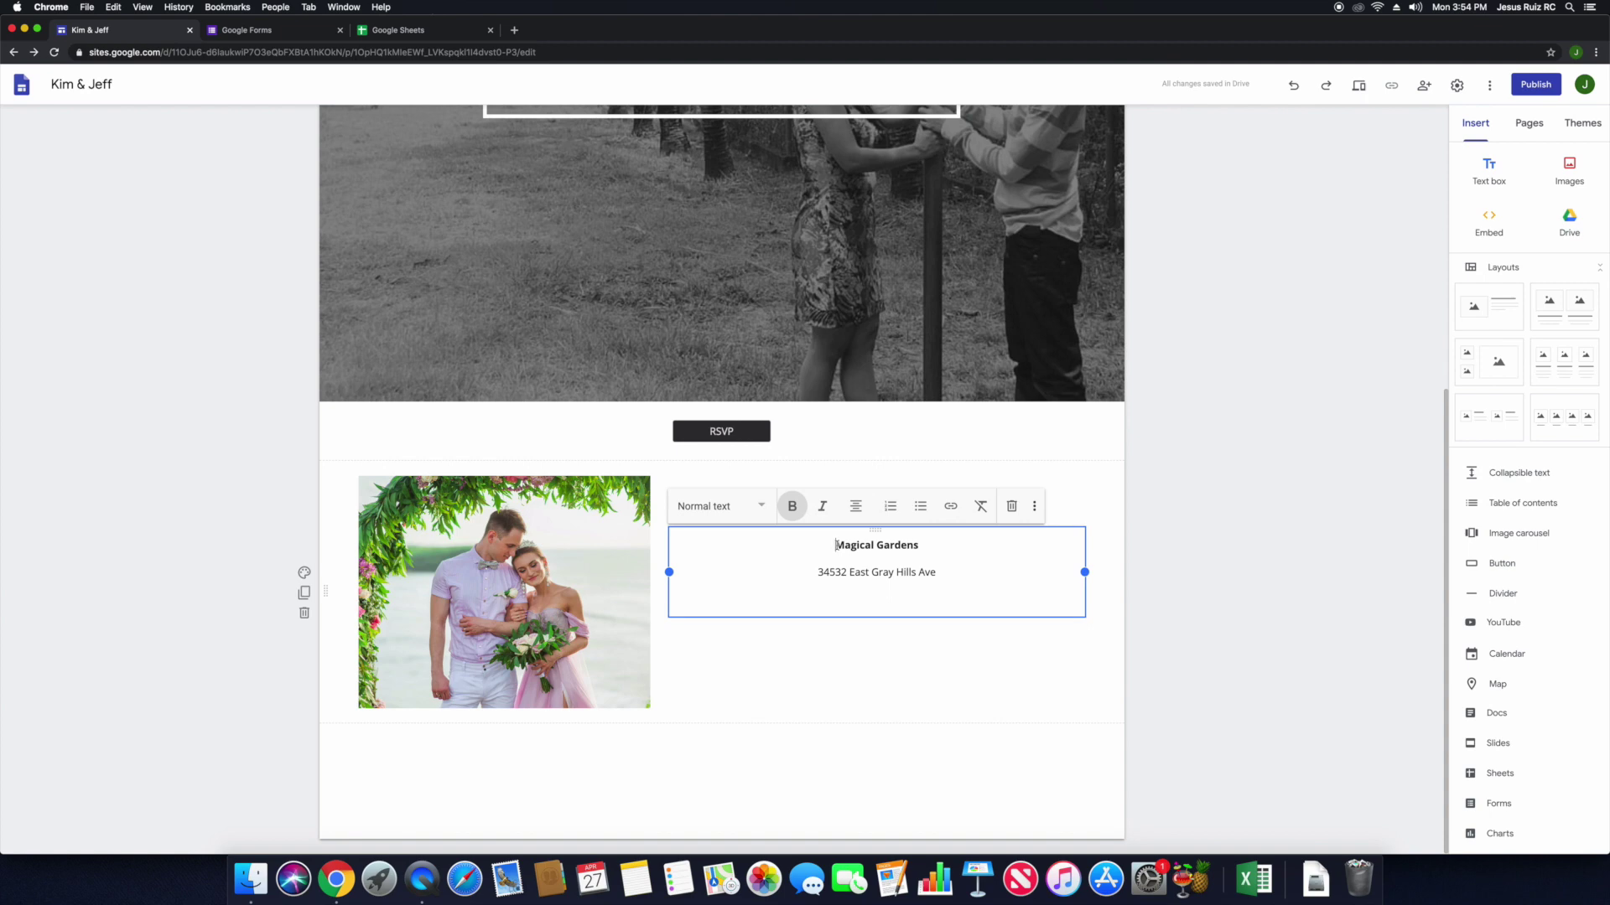
{"action": "key", "text": "Return"}
{"action": "key", "text": "Up"}
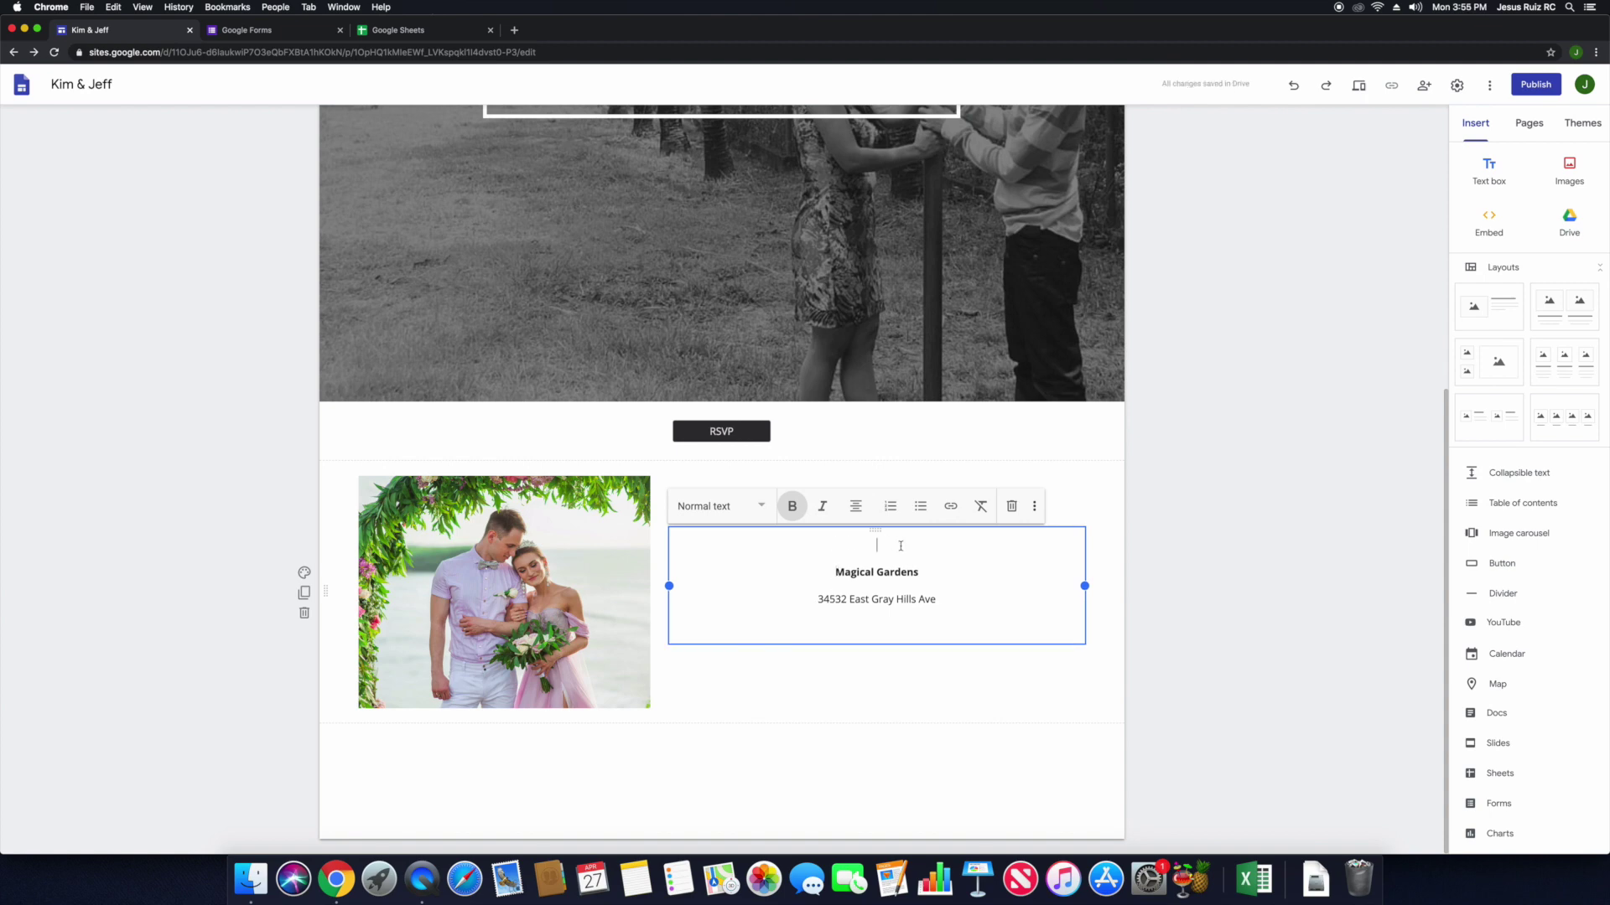
{"action": "type", "text": "4:00PM"}
{"action": "triple_click", "coordinate": [840, 539]}
{"action": "left_click", "coordinate": [761, 507]}
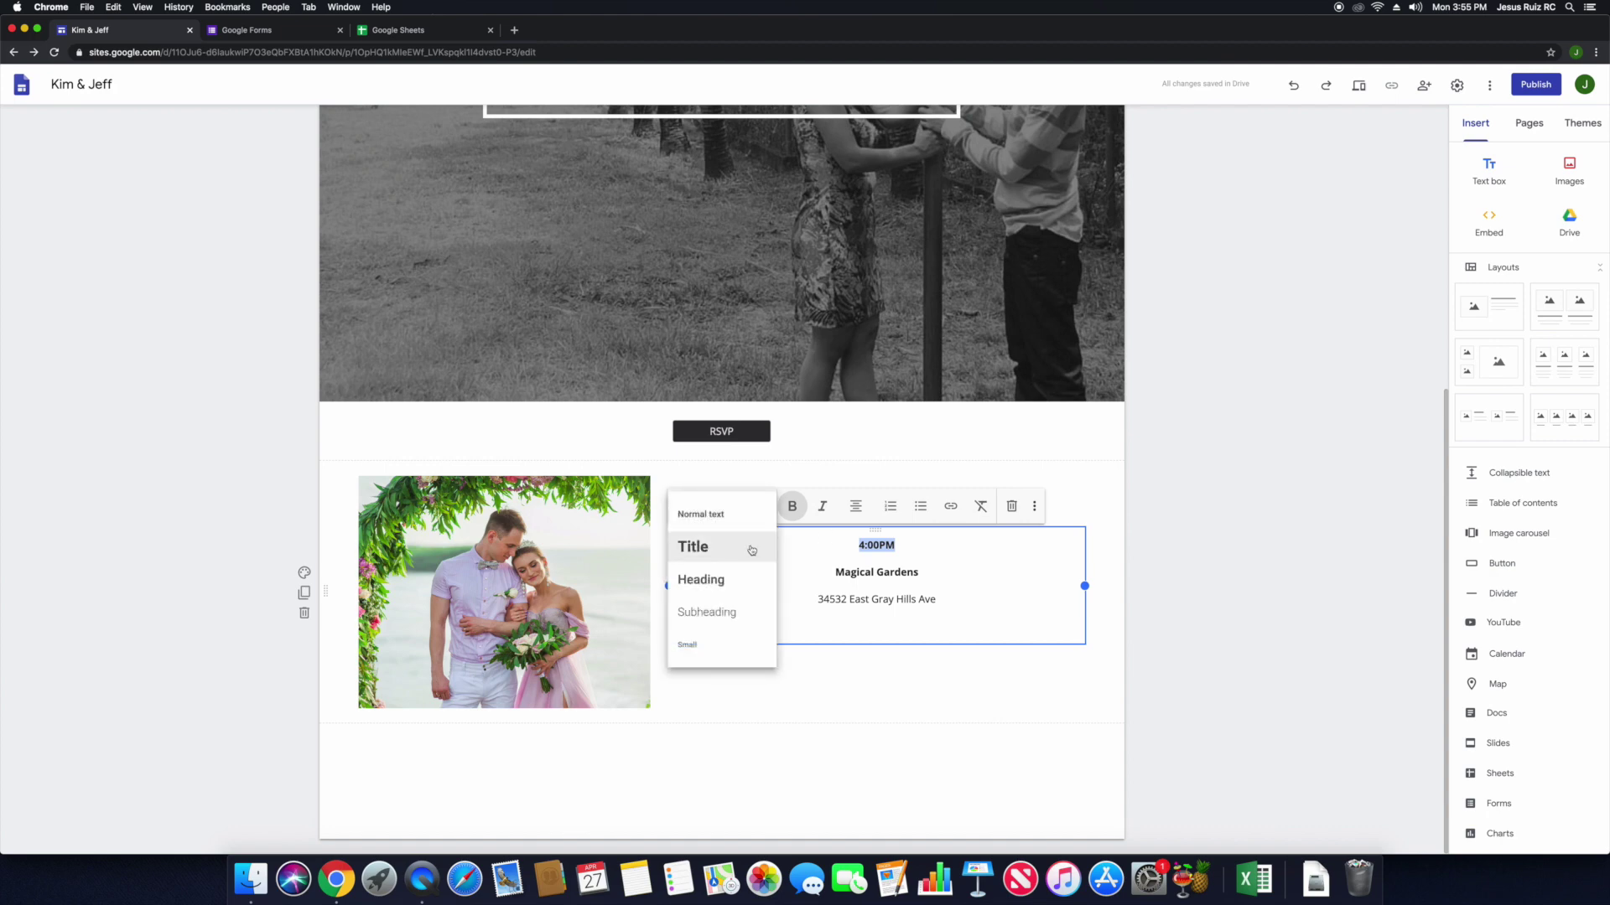
{"action": "left_click", "coordinate": [701, 579]}
{"action": "left_click", "coordinate": [1284, 580]}
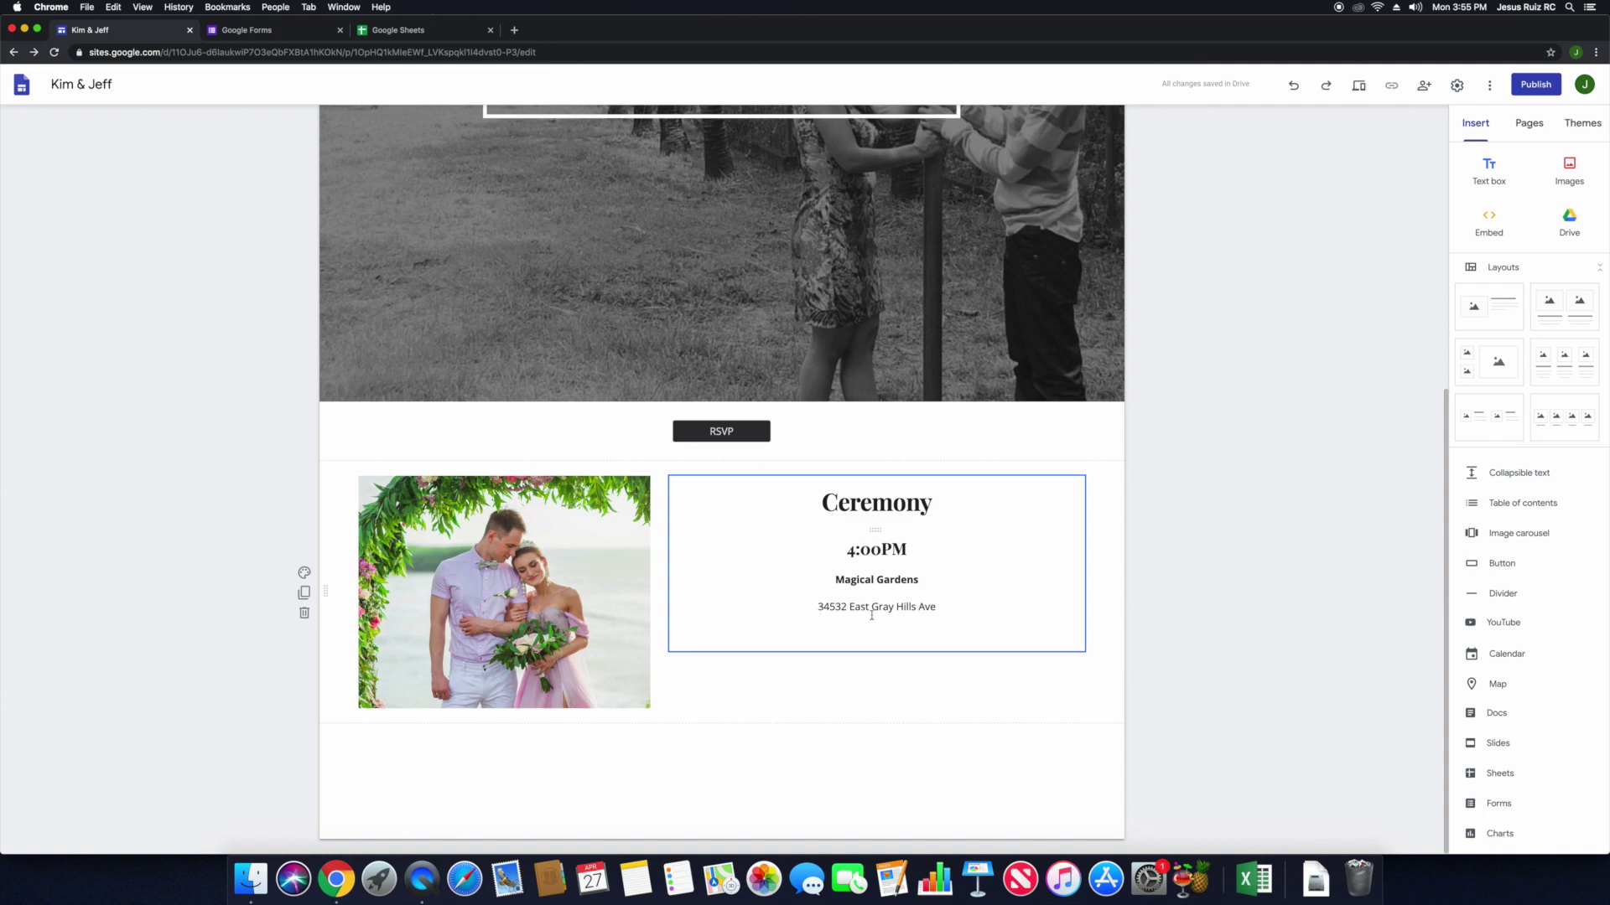
Complete the address with '94567 Lancaster, California' on a new line, then select the Ceremony section.
{"action": "left_click", "coordinate": [953, 607]}
{"action": "key", "text": "Return"}
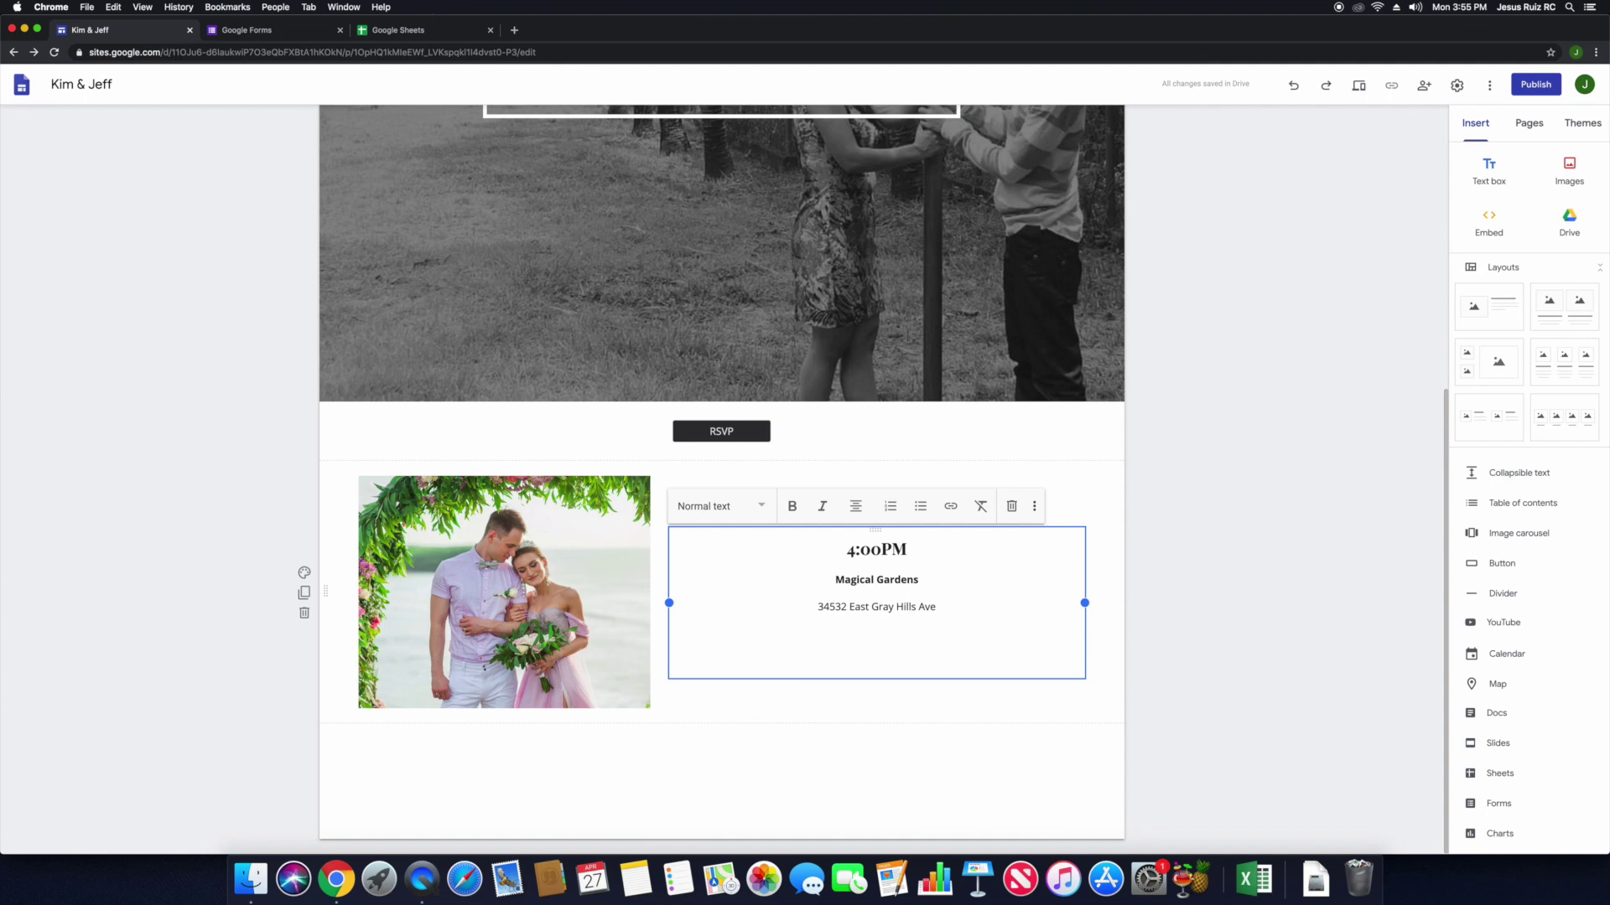
{"action": "type", "text": "94567 Lancaster, California"}
{"action": "left_click", "coordinate": [1296, 655]}
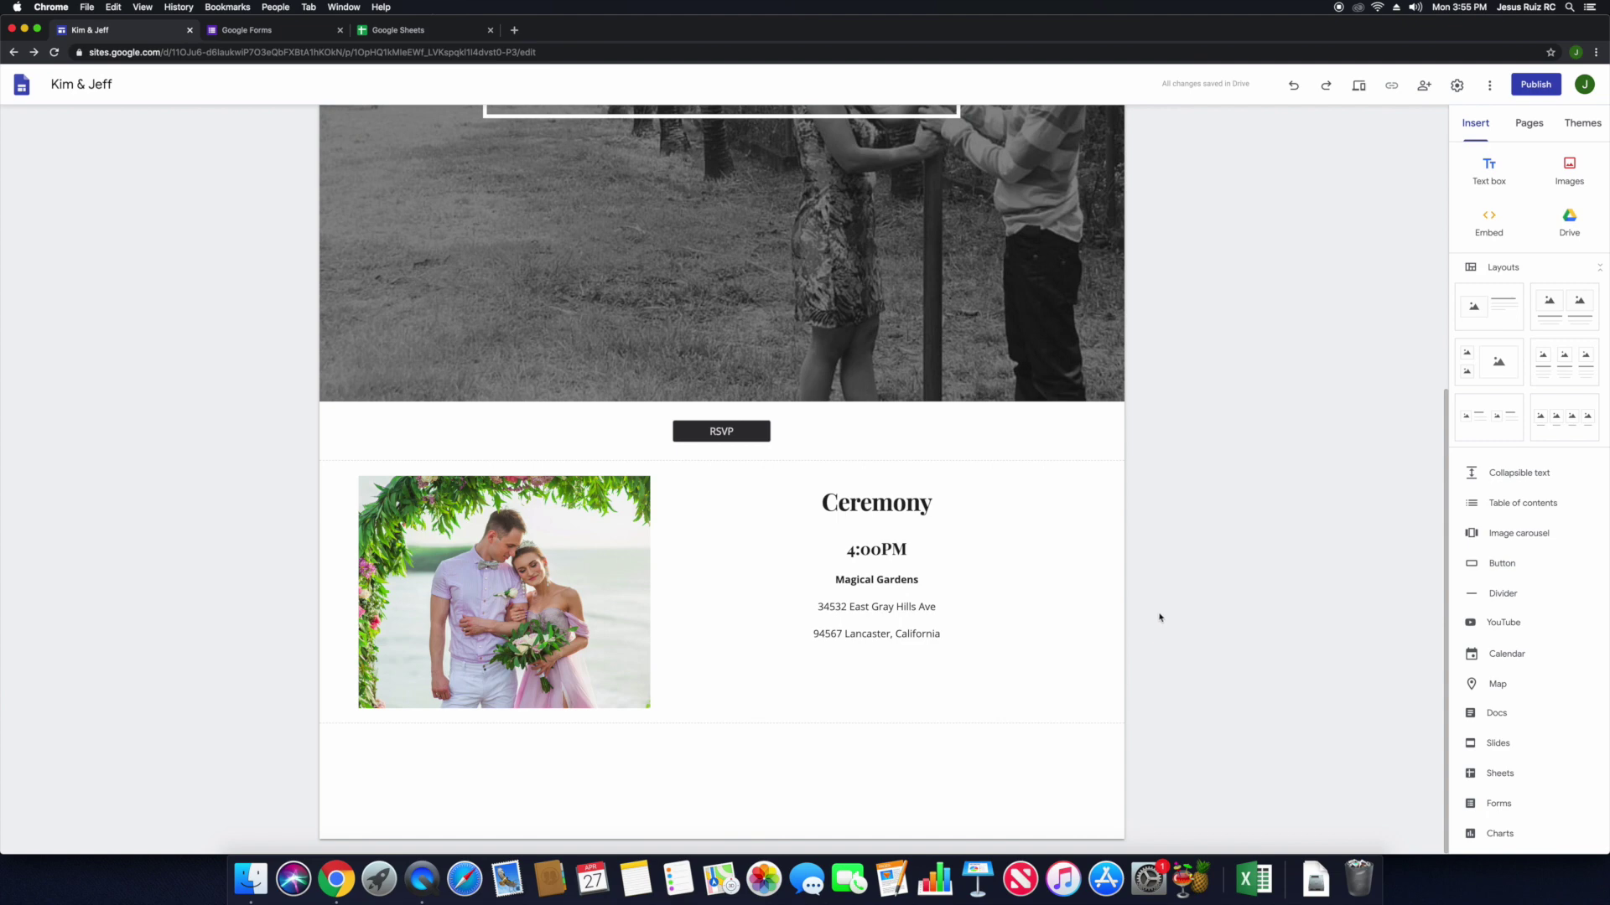
{"action": "left_click", "coordinate": [1106, 657]}
{"action": "mouse_move", "coordinate": [1058, 766]}
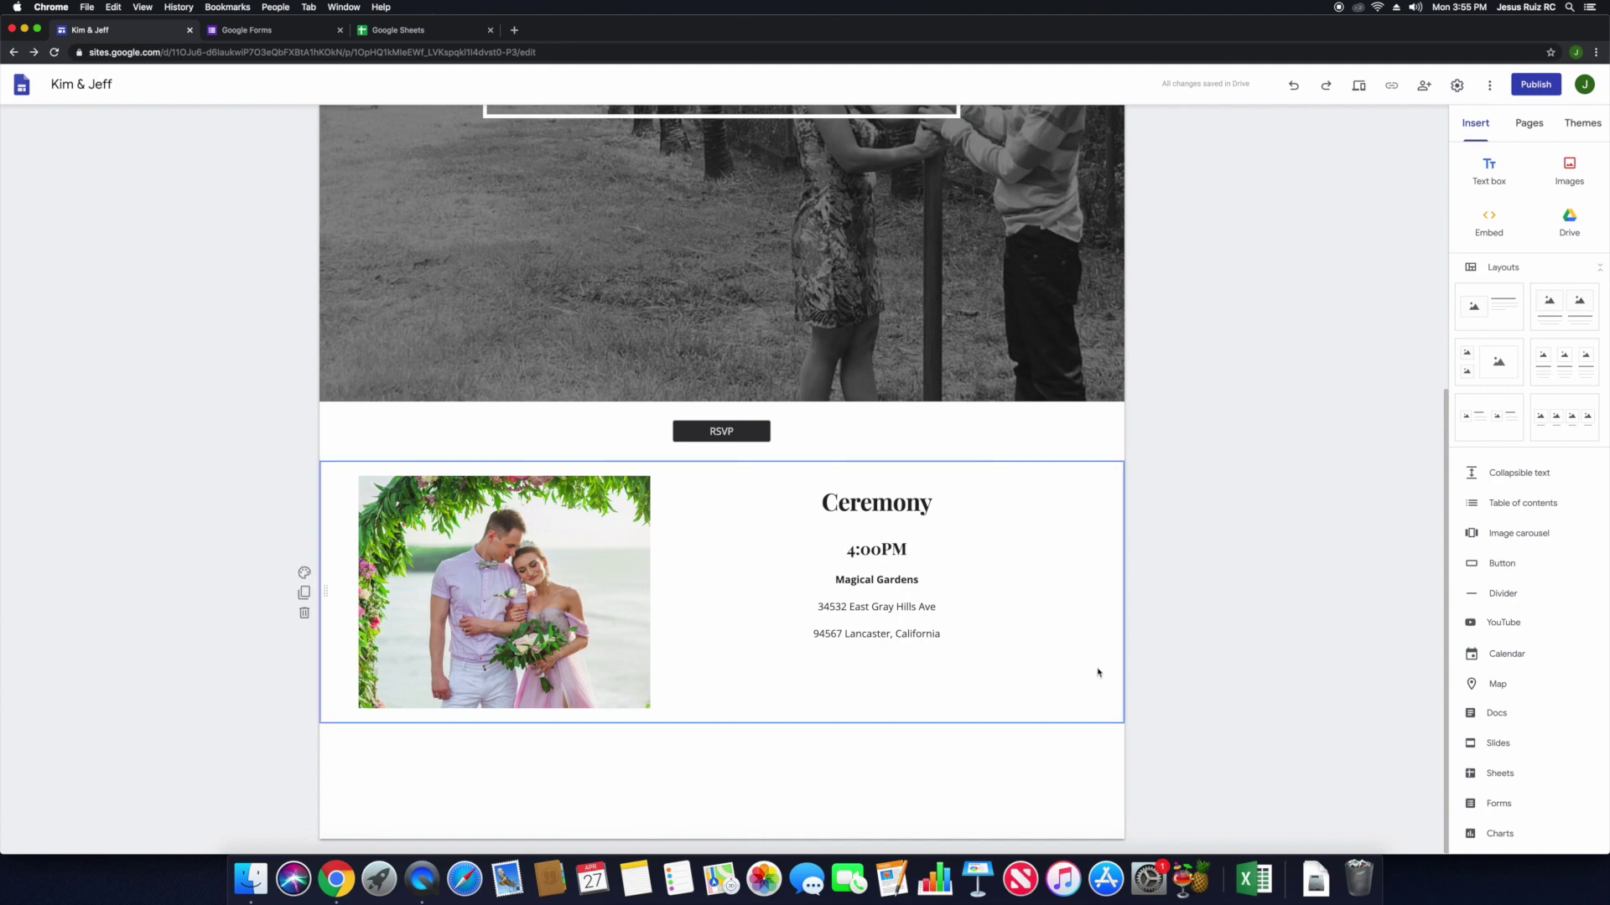
Insert a divider, a text block and an image-and-text layout section below Ceremony.
{"action": "left_click", "coordinate": [1490, 595]}
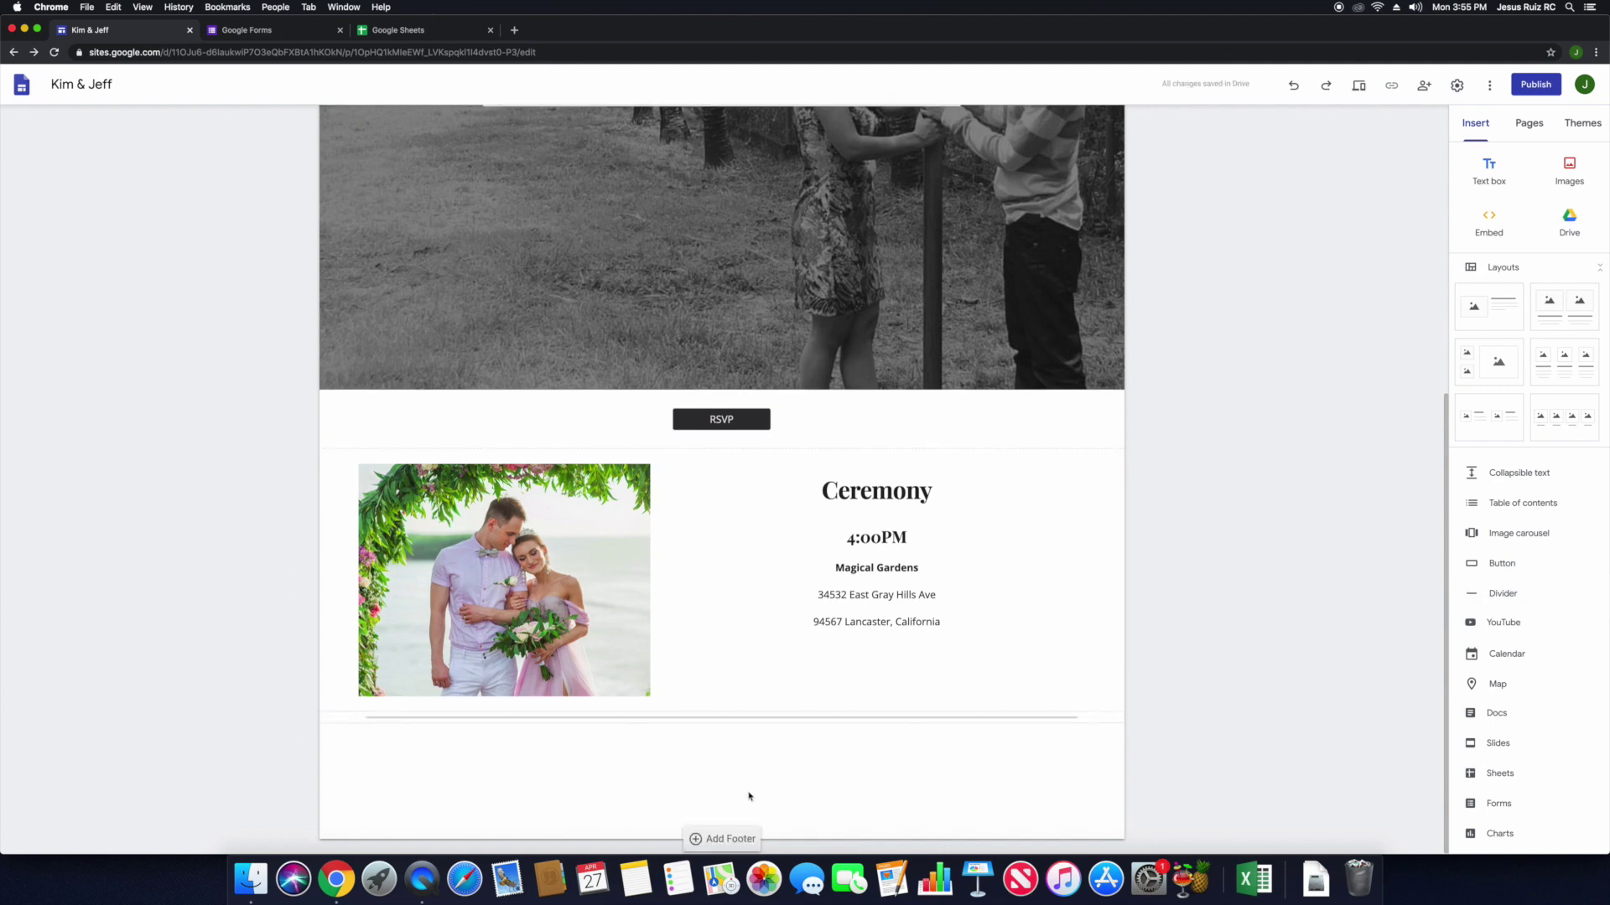
{"action": "mouse_move", "coordinate": [691, 773]}
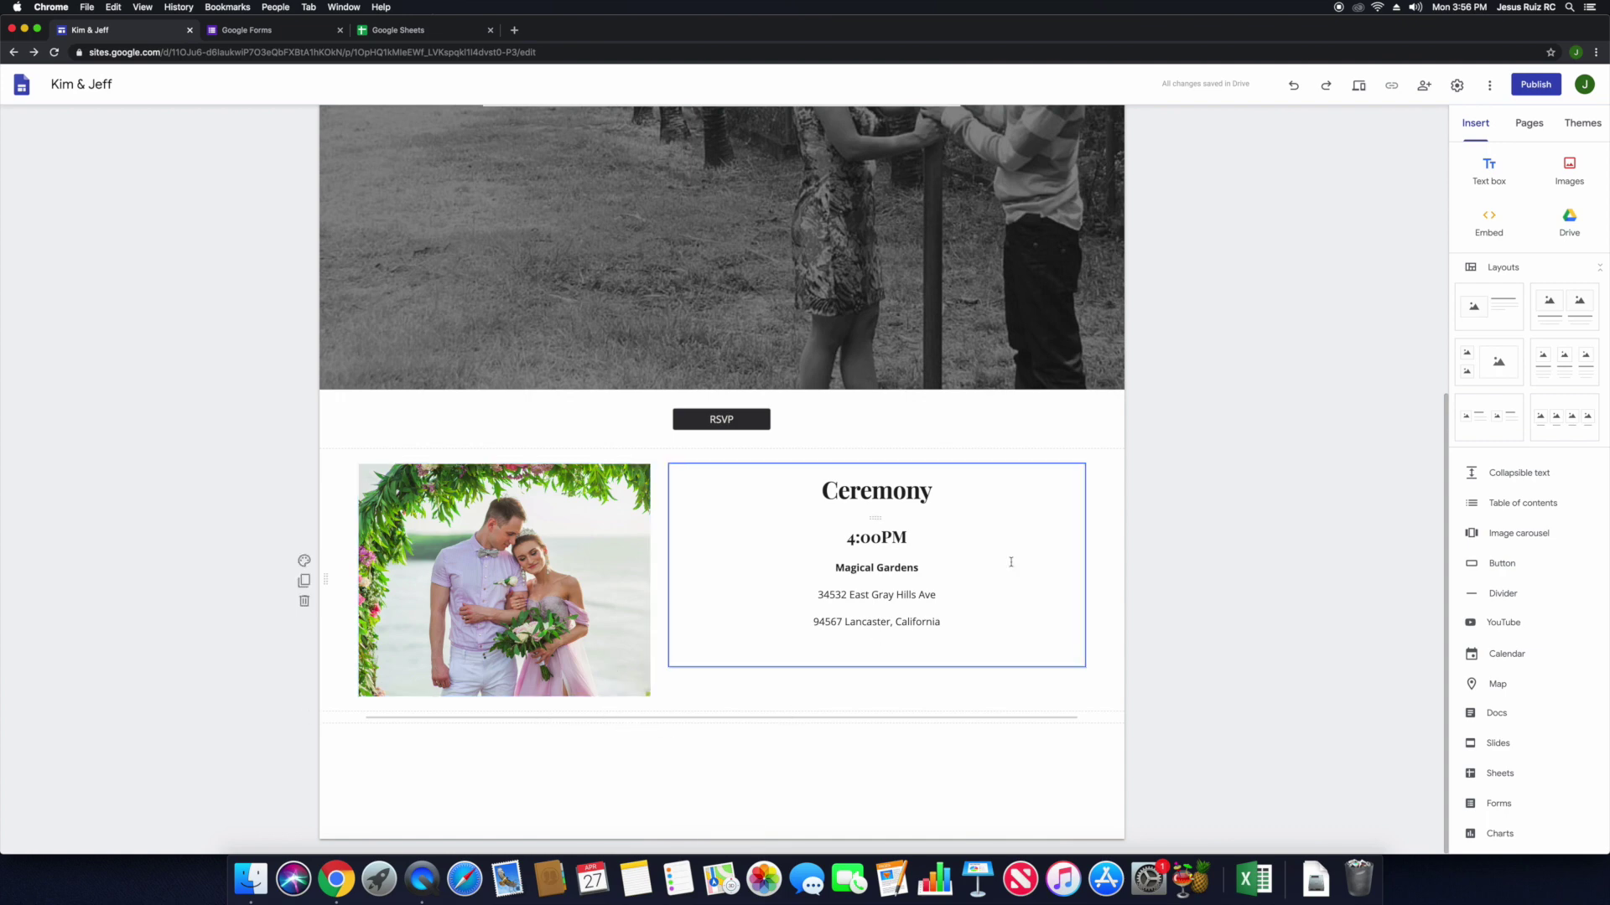
{"action": "left_click", "coordinate": [1504, 176]}
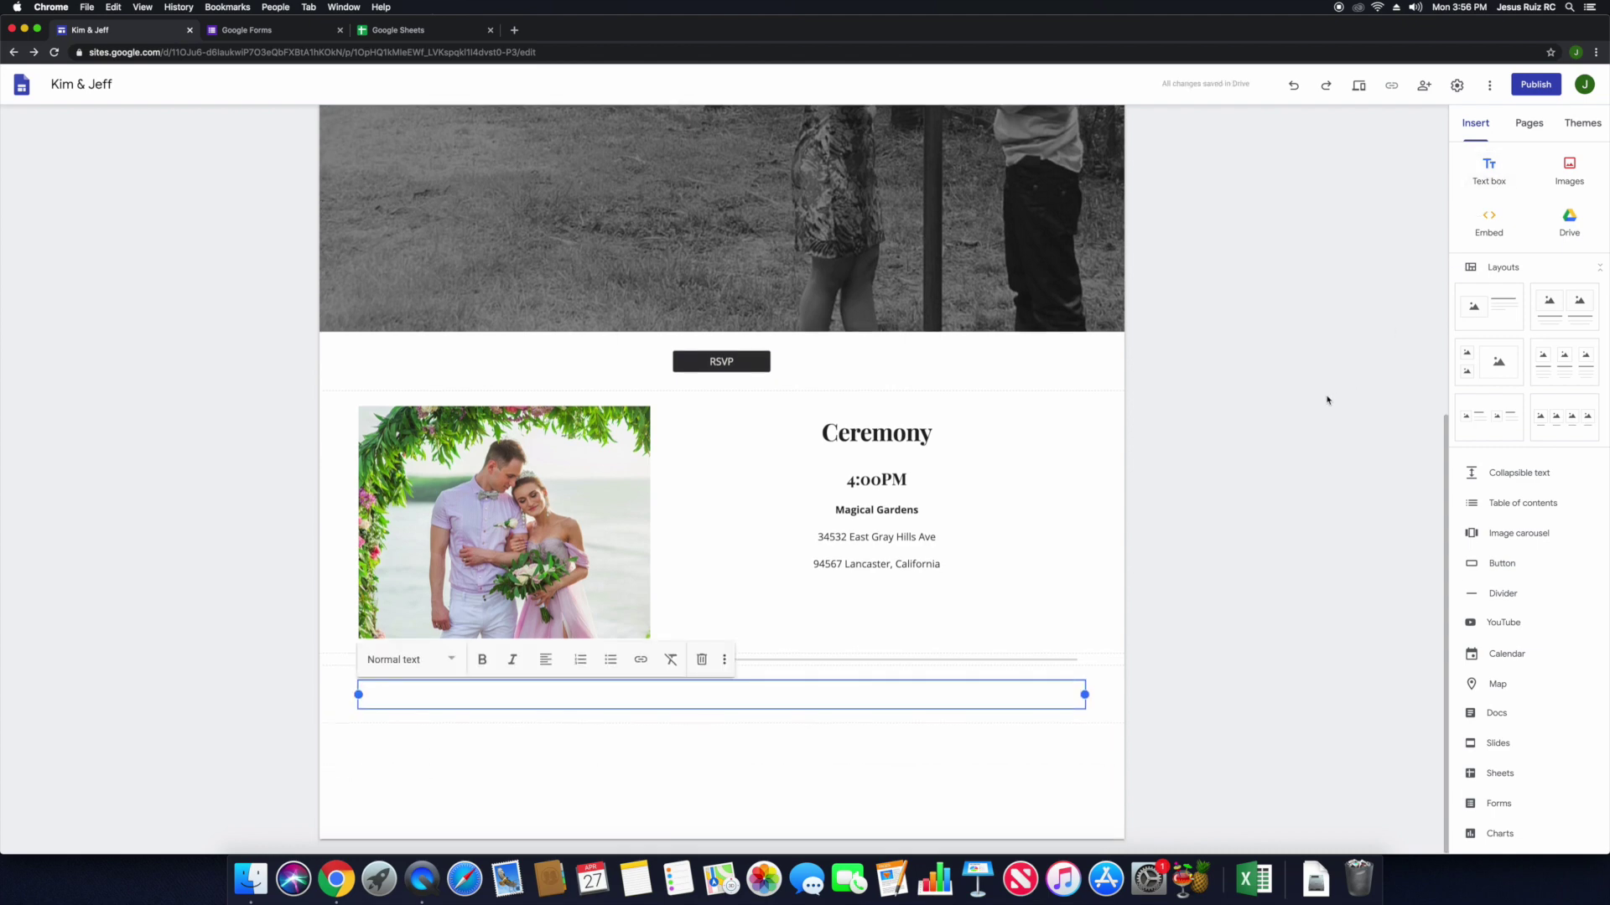
{"action": "left_click", "coordinate": [971, 800]}
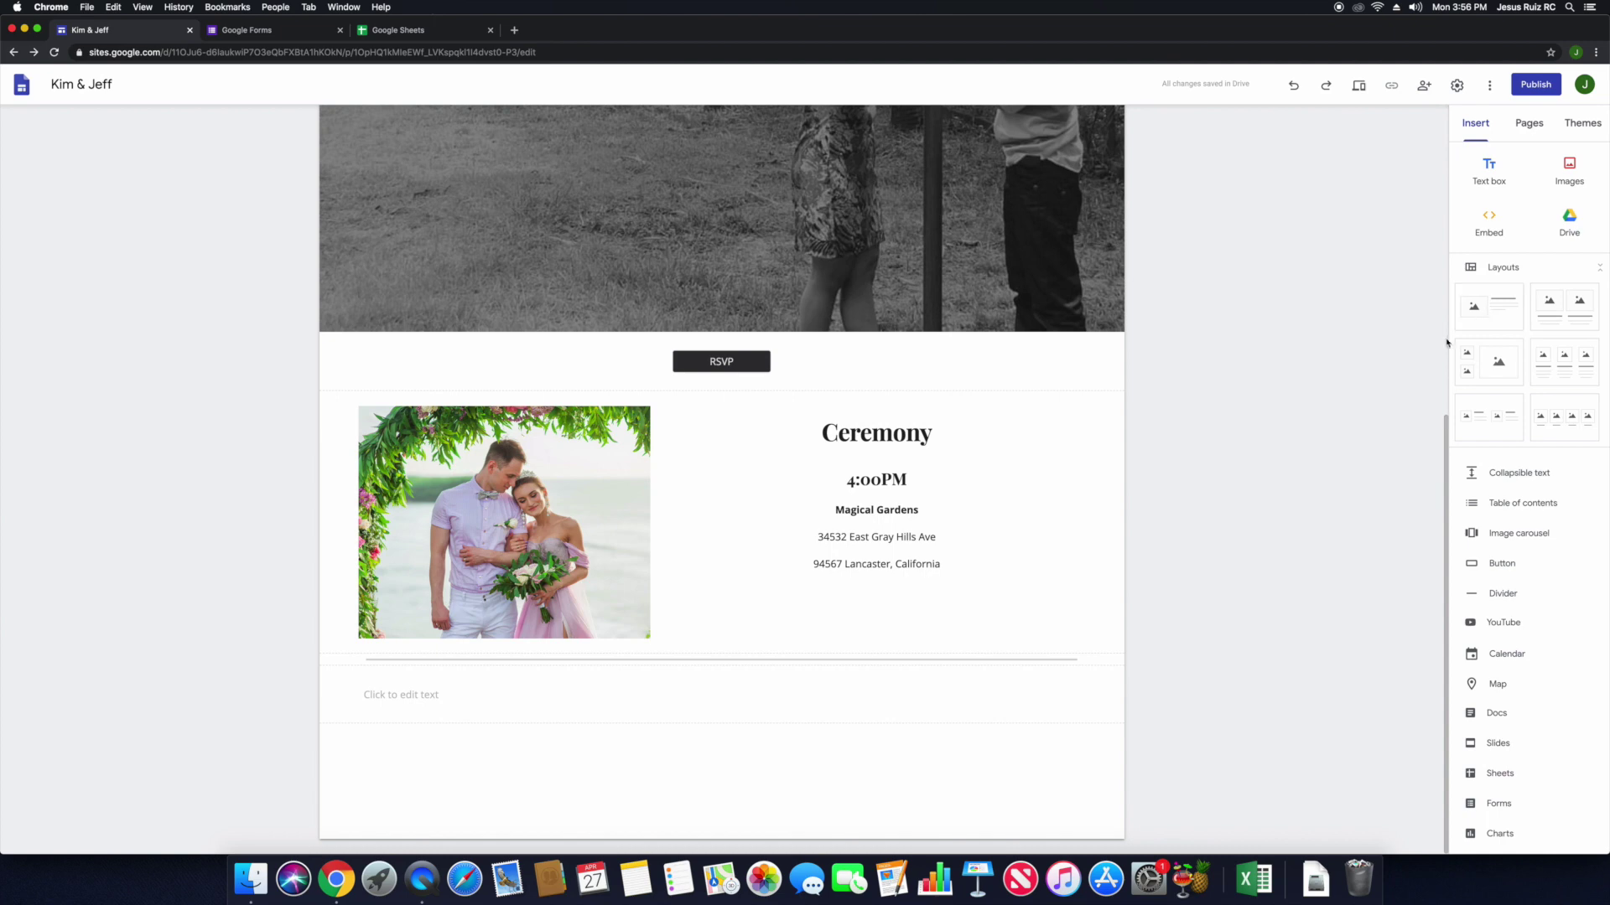
{"action": "left_click", "coordinate": [1482, 310]}
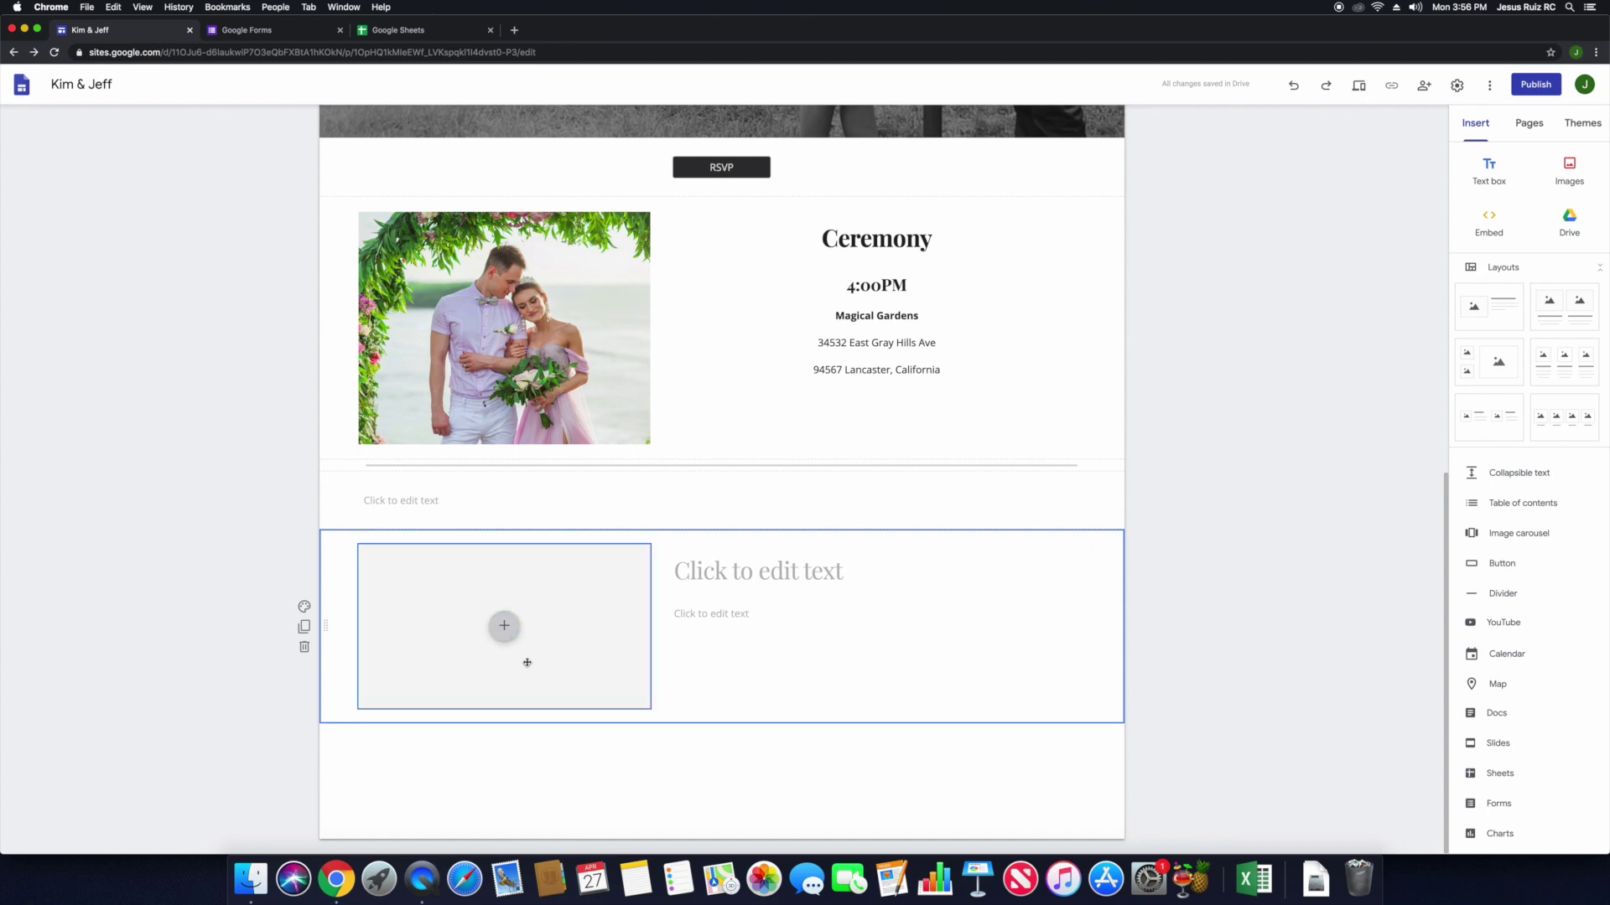
Search Google Images for 'wedding', insert the couple-in-a-field photo and make it taller.
{"action": "left_click", "coordinate": [504, 626]}
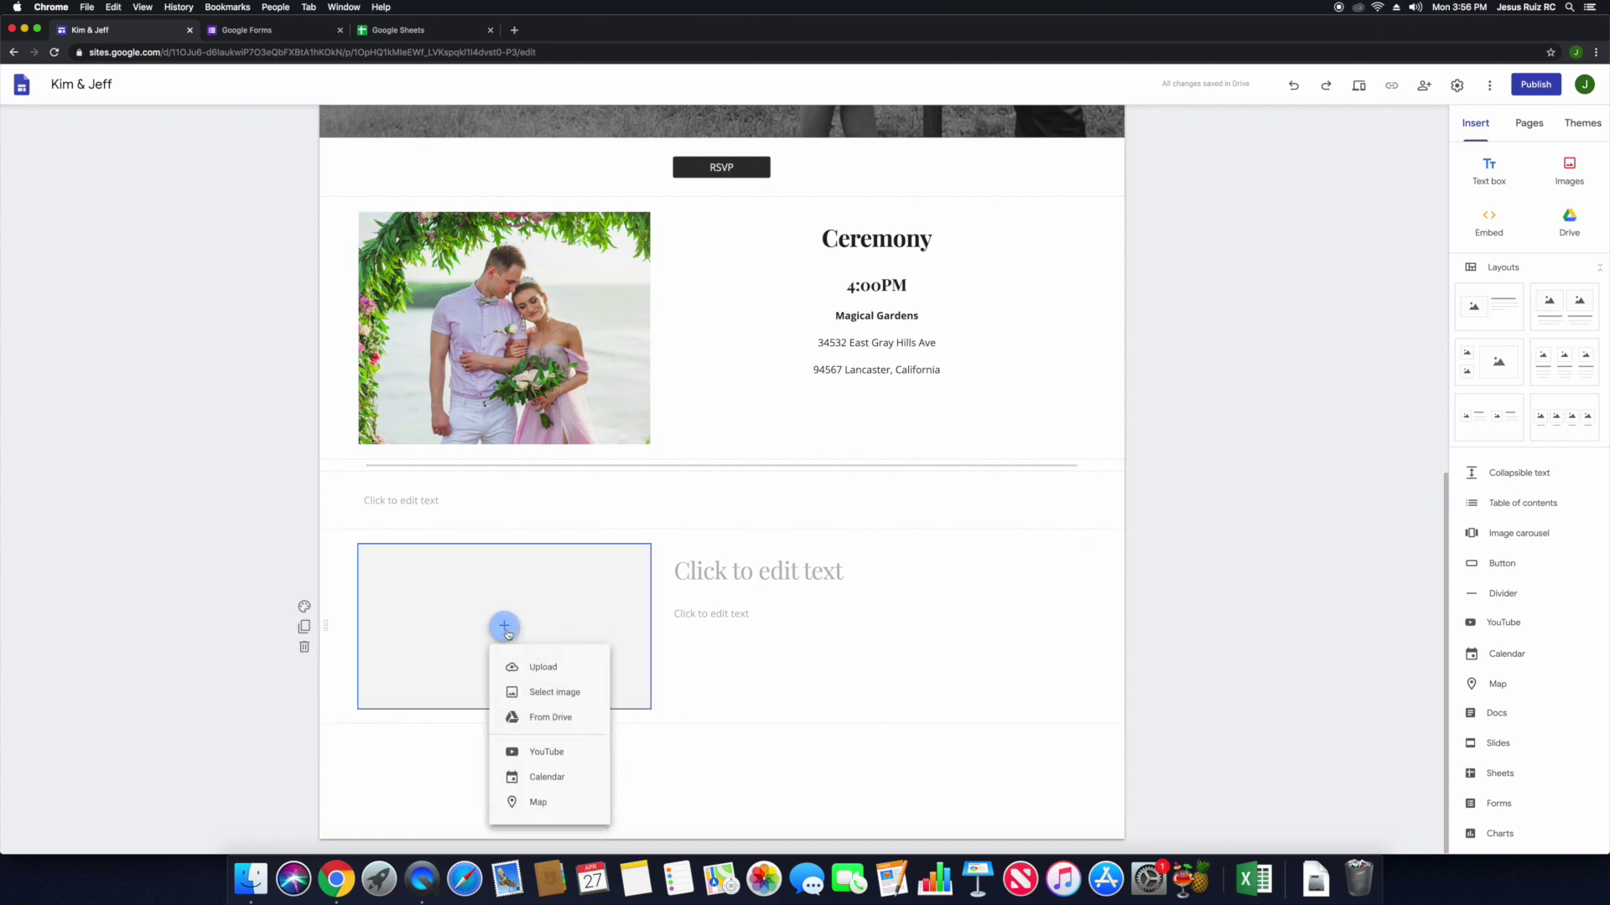
{"action": "left_click", "coordinate": [560, 694]}
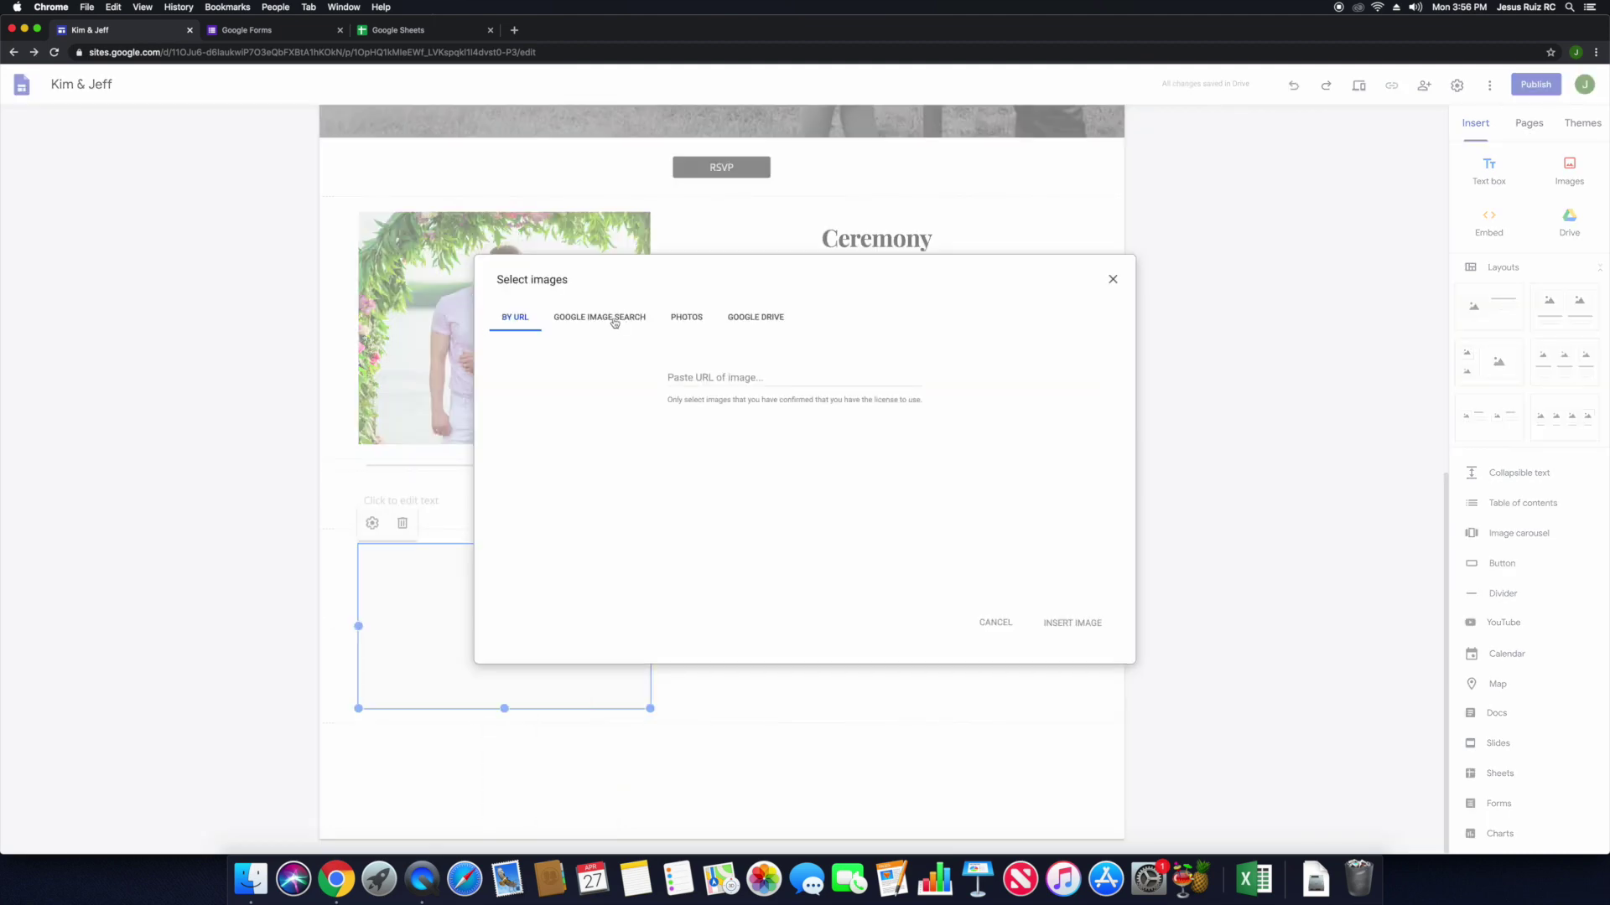
{"action": "left_click", "coordinate": [615, 322]}
{"action": "type", "text": "wedding"}
{"action": "key", "text": "Return"}
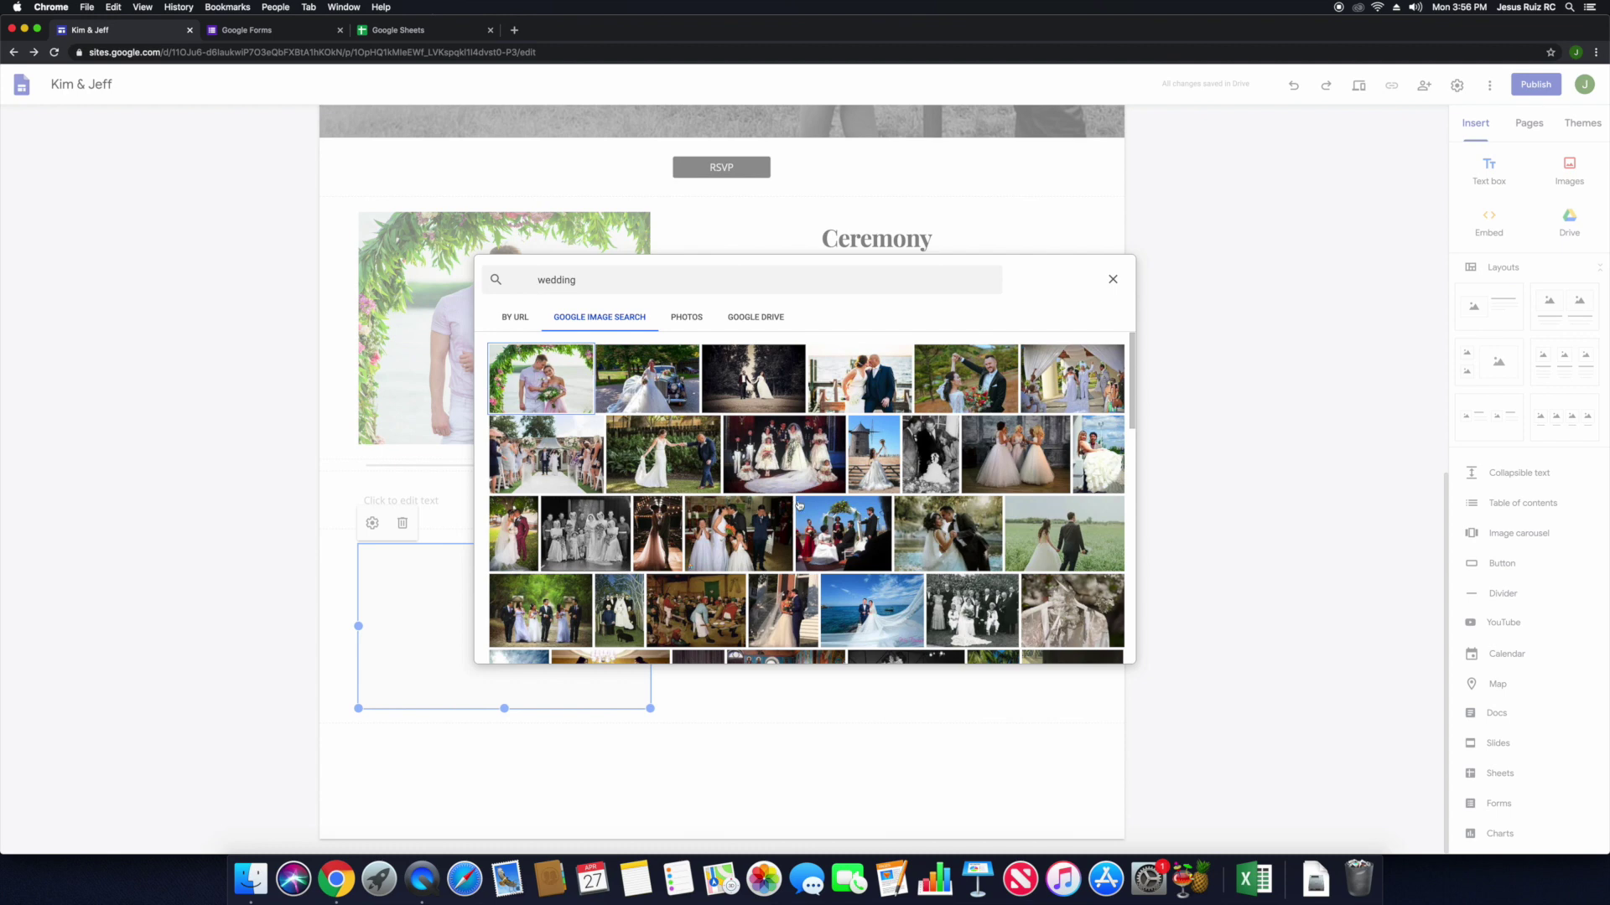
{"action": "left_click", "coordinate": [1050, 547]}
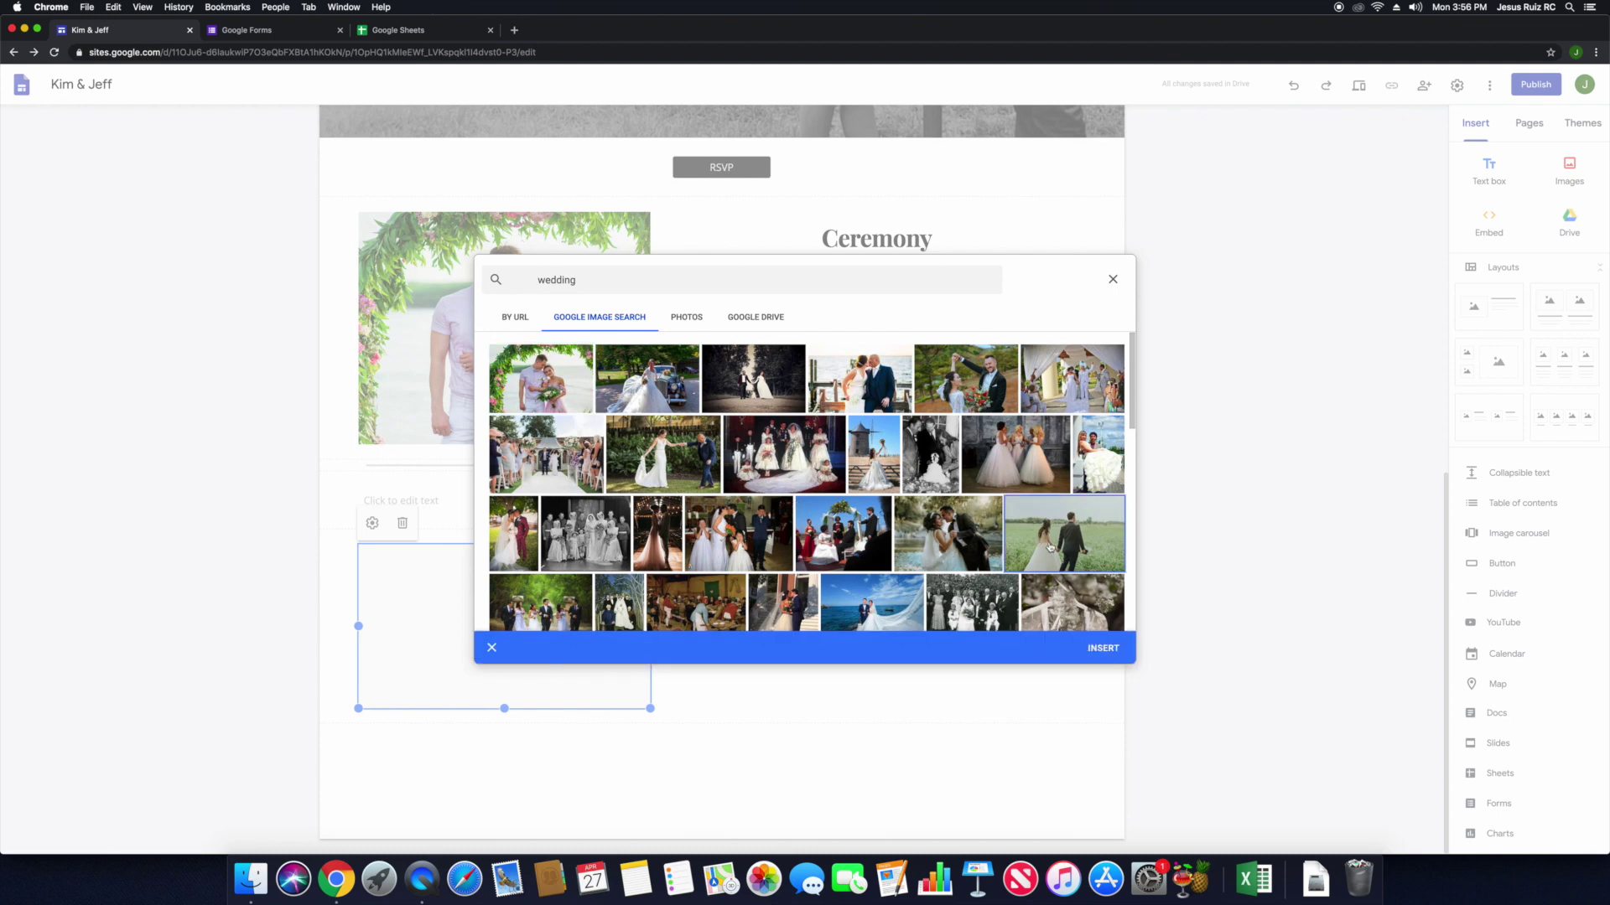
{"action": "left_click", "coordinate": [1103, 648]}
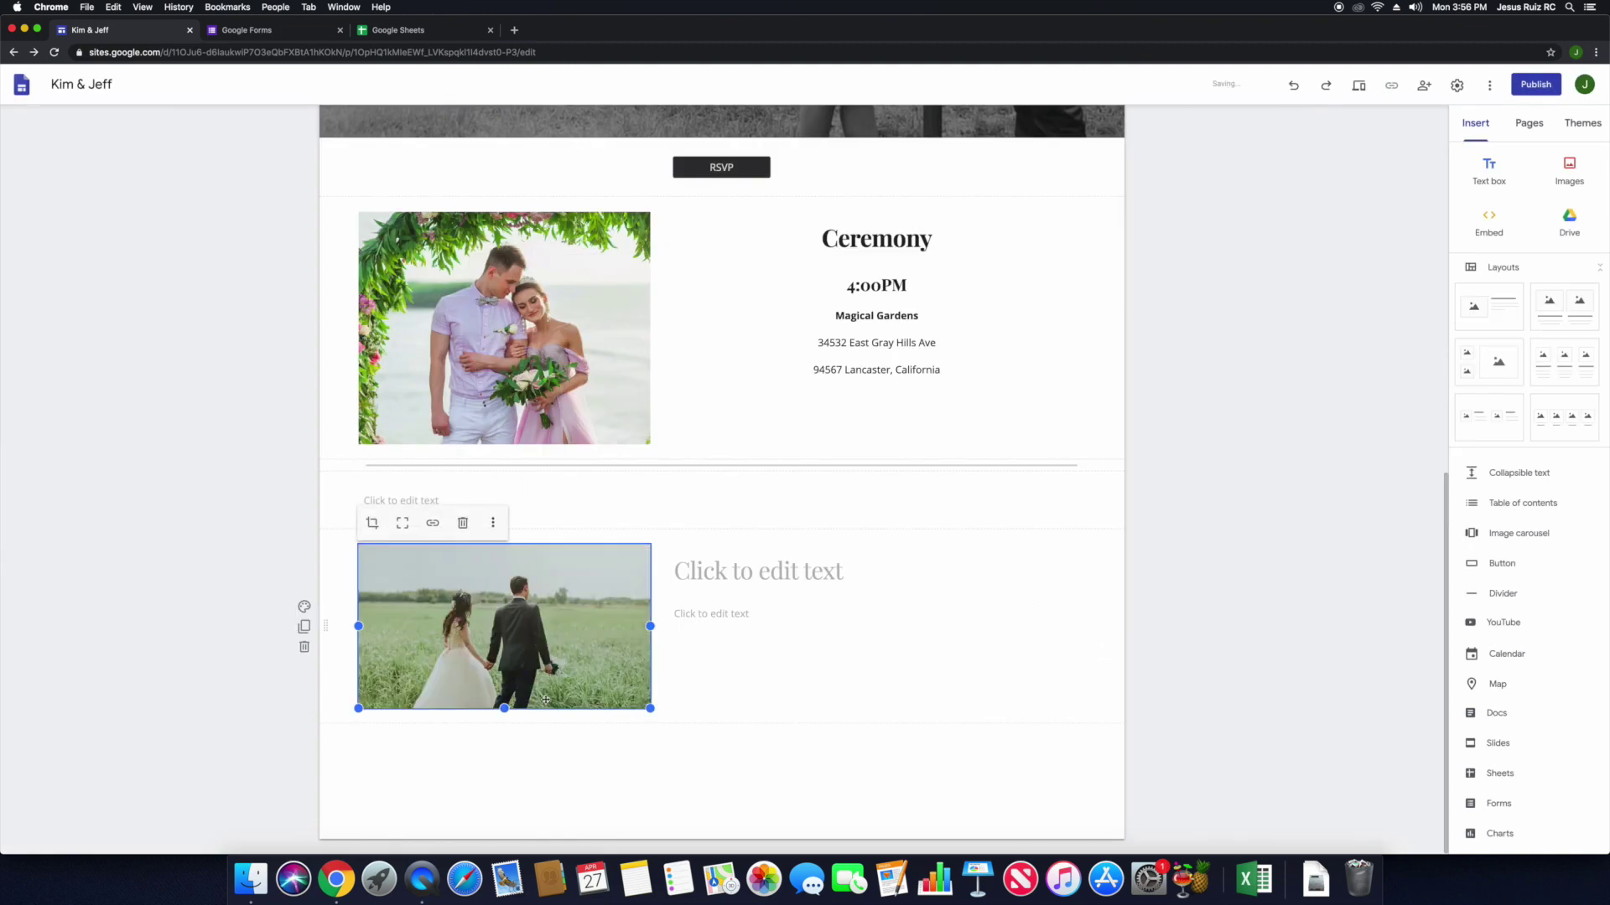
{"action": "left_click_drag", "start_coordinate": [506, 709], "coordinate": [496, 778]}
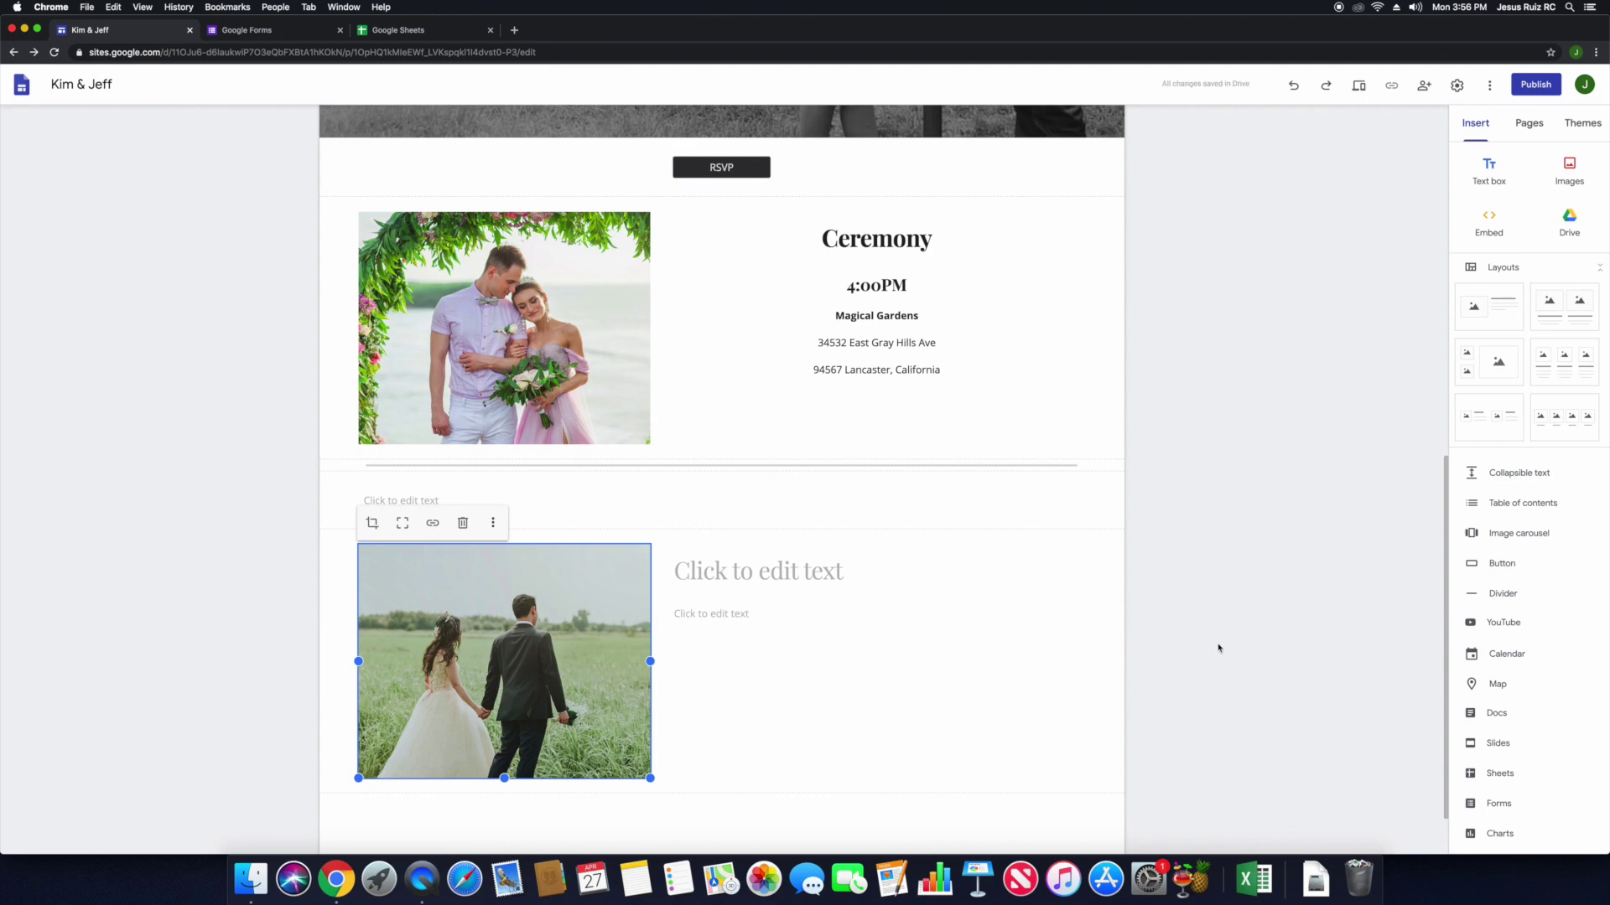
{"action": "left_click", "coordinate": [687, 684]}
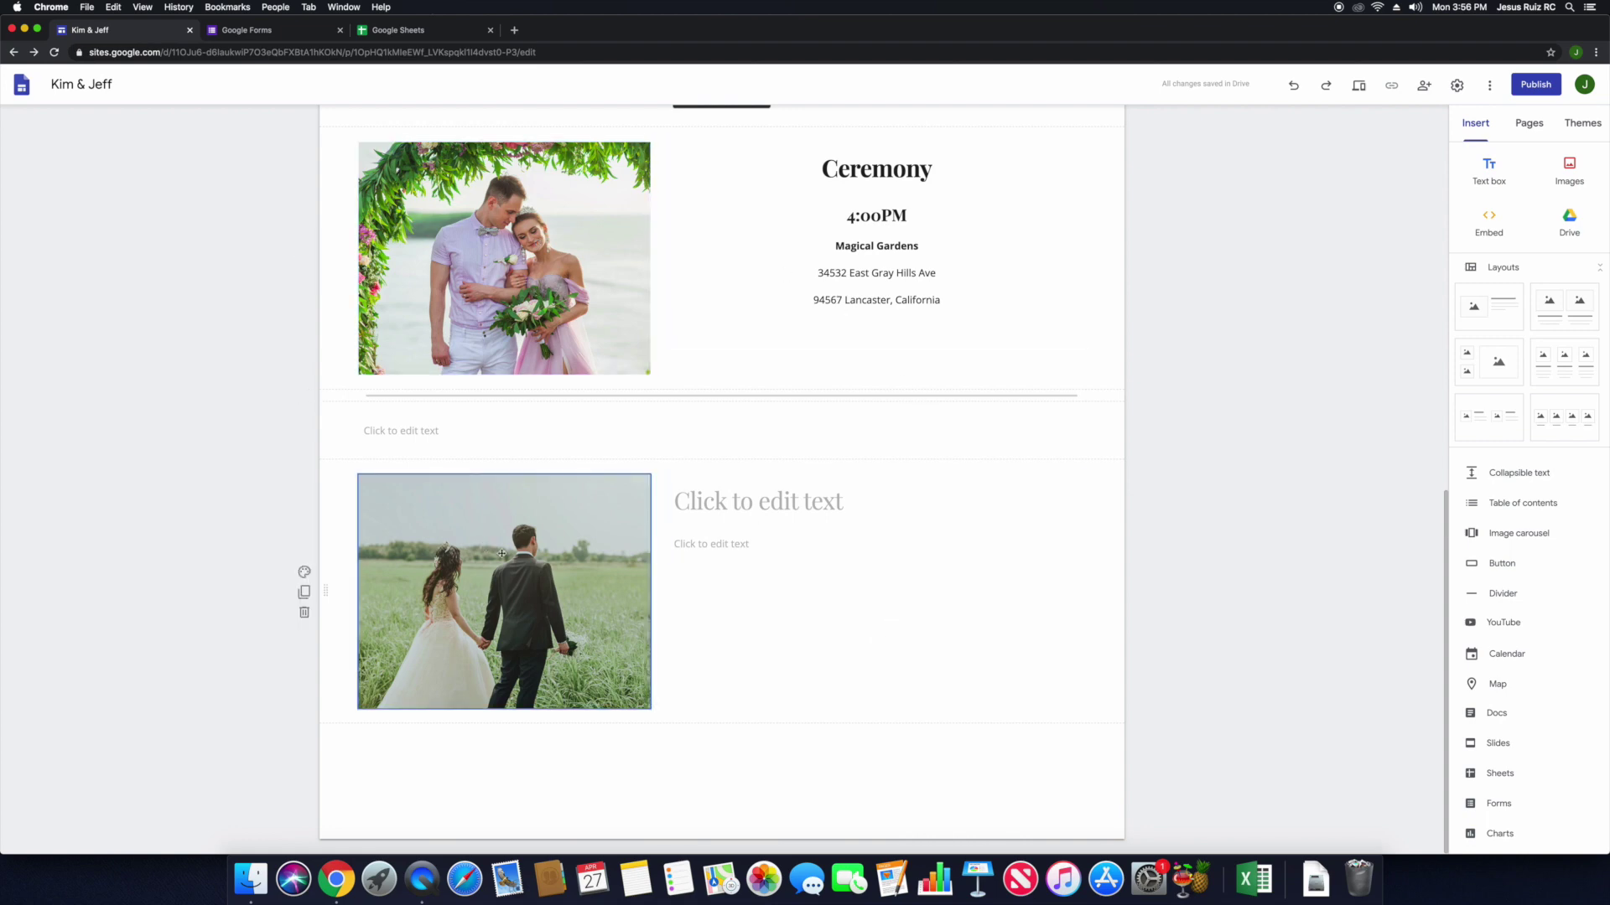
Move the field photo to the right column of the new section.
{"action": "left_click_drag", "start_coordinate": [570, 562], "coordinate": [1103, 528]}
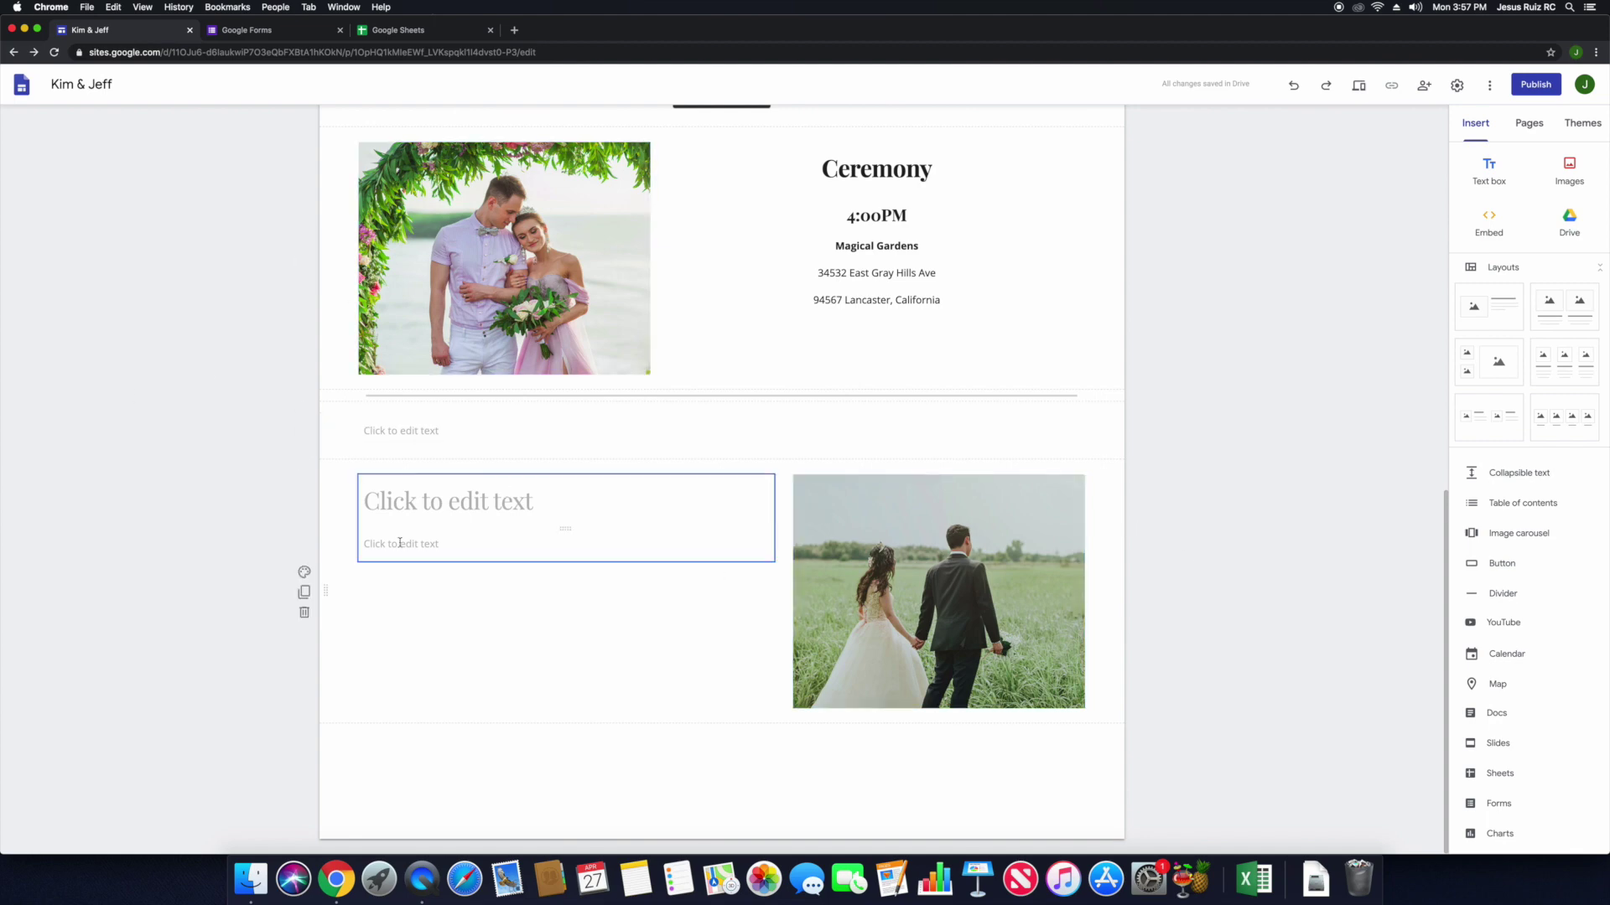
{"action": "scroll", "coordinate": [557, 546], "scroll_direction": "up", "scroll_amount": 7}
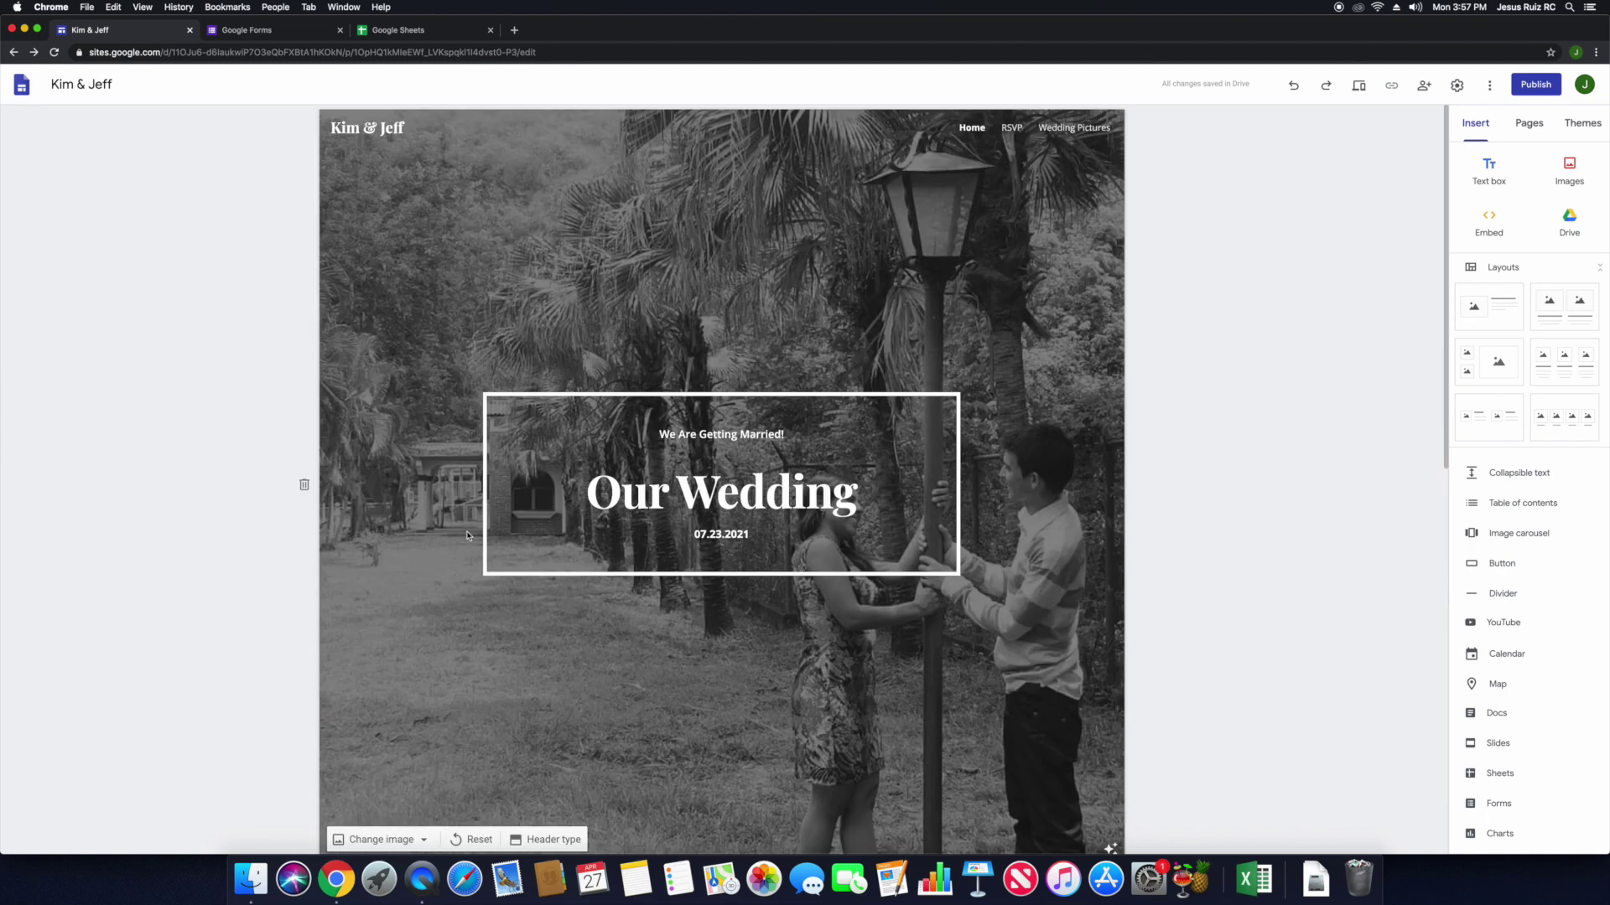
{"action": "scroll", "coordinate": [467, 537], "scroll_direction": "down", "scroll_amount": 10}
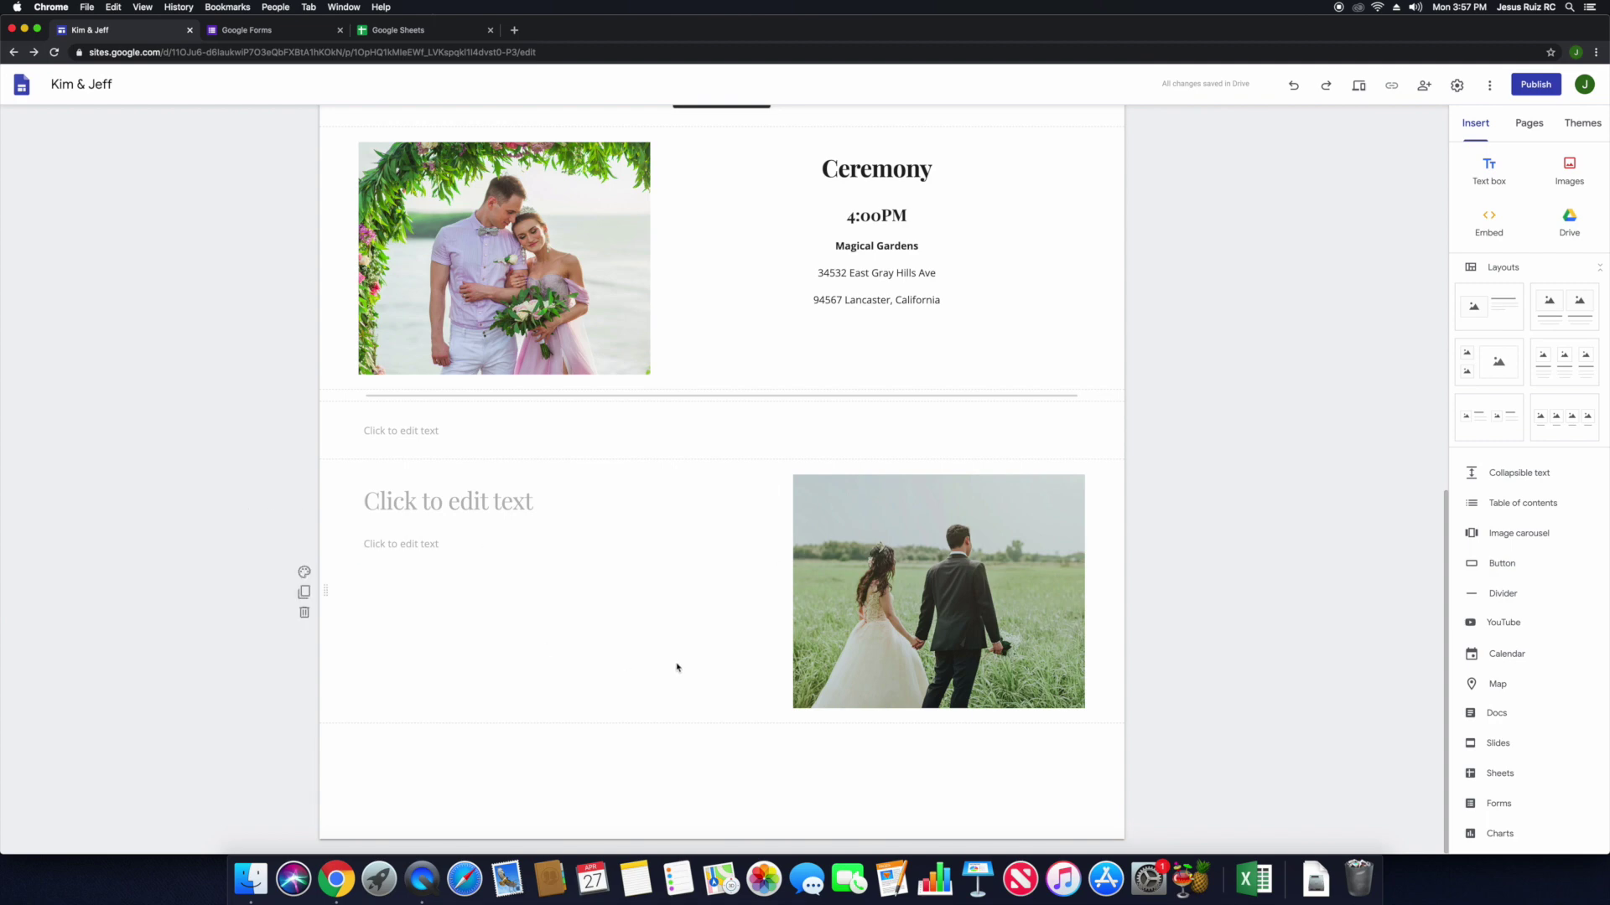
{"action": "scroll", "coordinate": [670, 582], "scroll_direction": "up", "scroll_amount": 2}
{"action": "scroll", "coordinate": [668, 585], "scroll_direction": "down", "scroll_amount": 2}
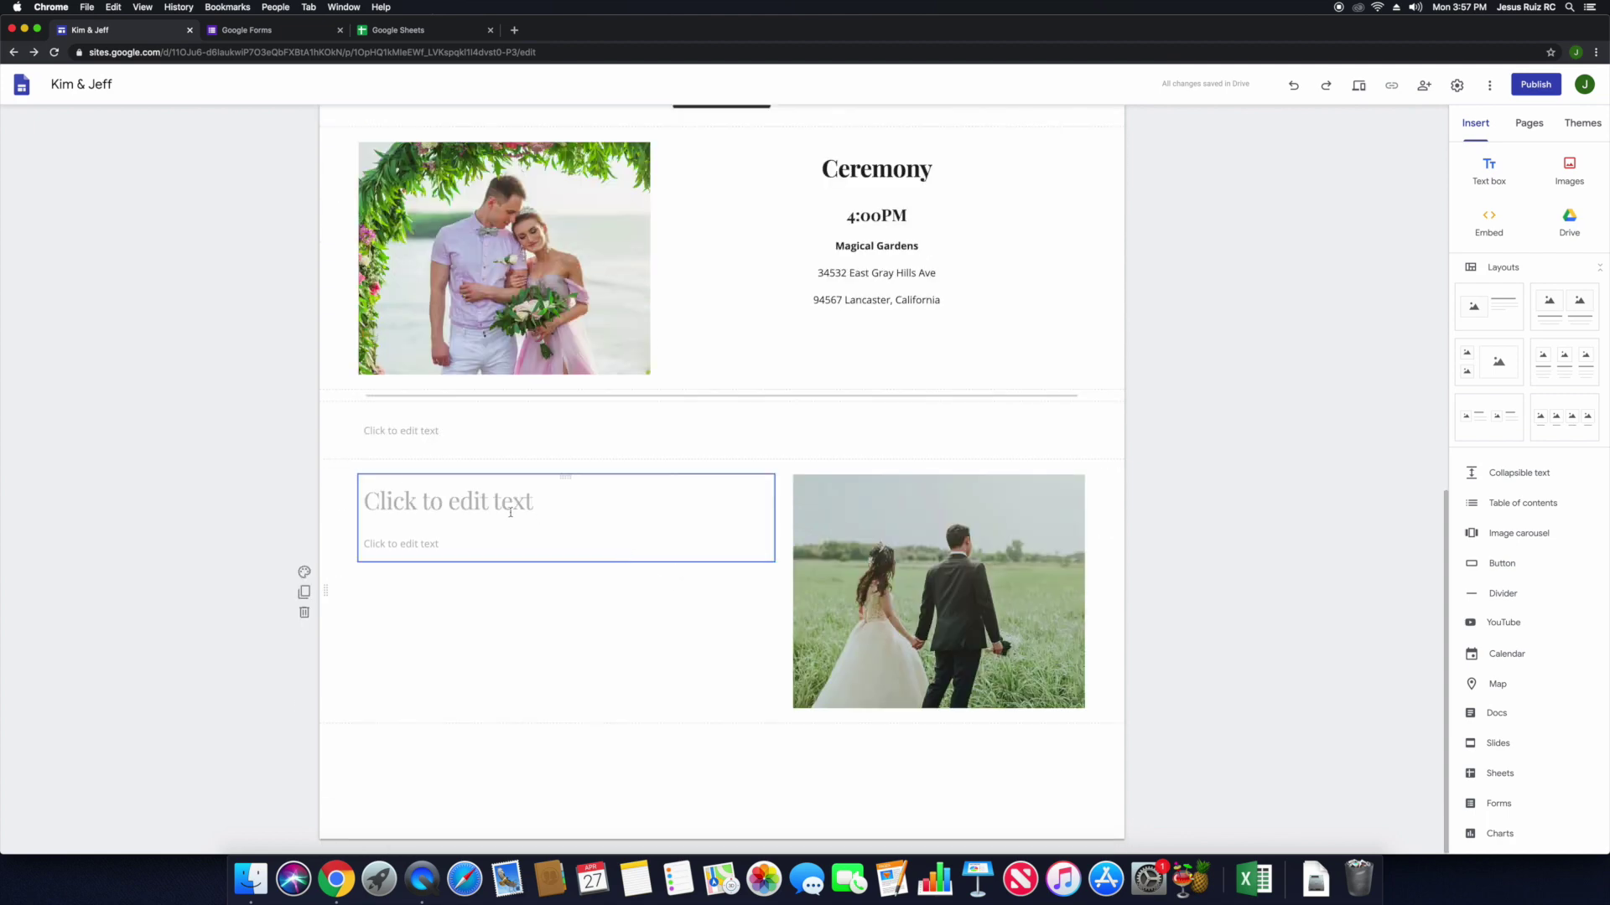
Title the section 'Reception', bold and centred, then select the four Ceremony detail lines.
{"action": "left_click", "coordinate": [529, 513]}
{"action": "type", "text": "Recp"}
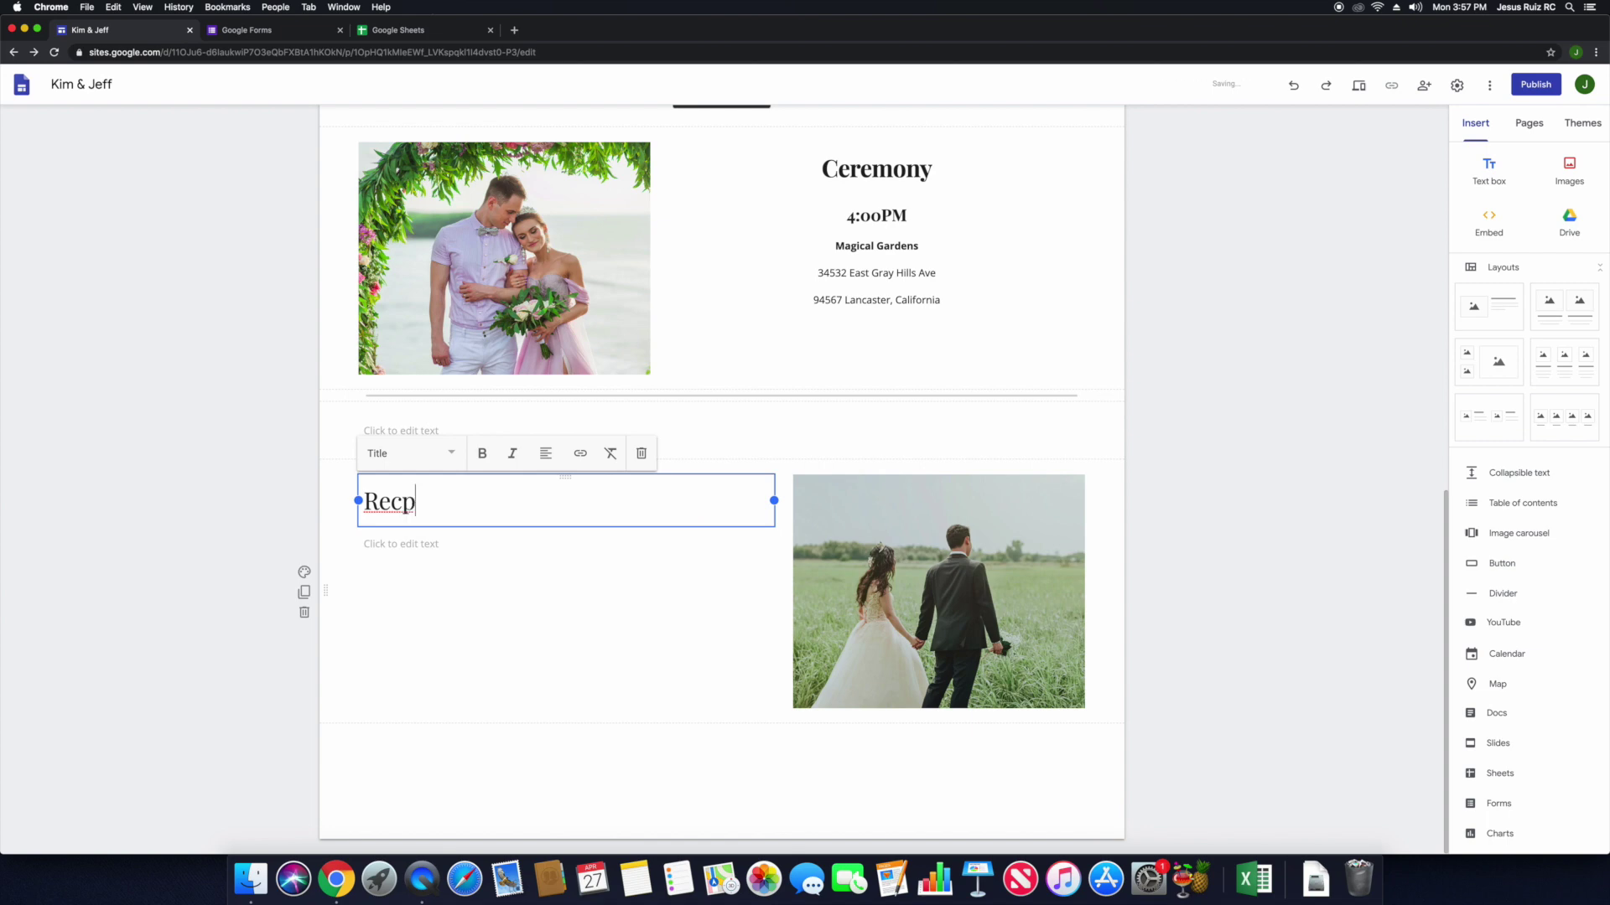
{"action": "key", "text": "BackSpace"}
{"action": "type", "text": "eption"}
{"action": "left_click", "coordinate": [290, 522]}
{"action": "left_click", "coordinate": [478, 507]}
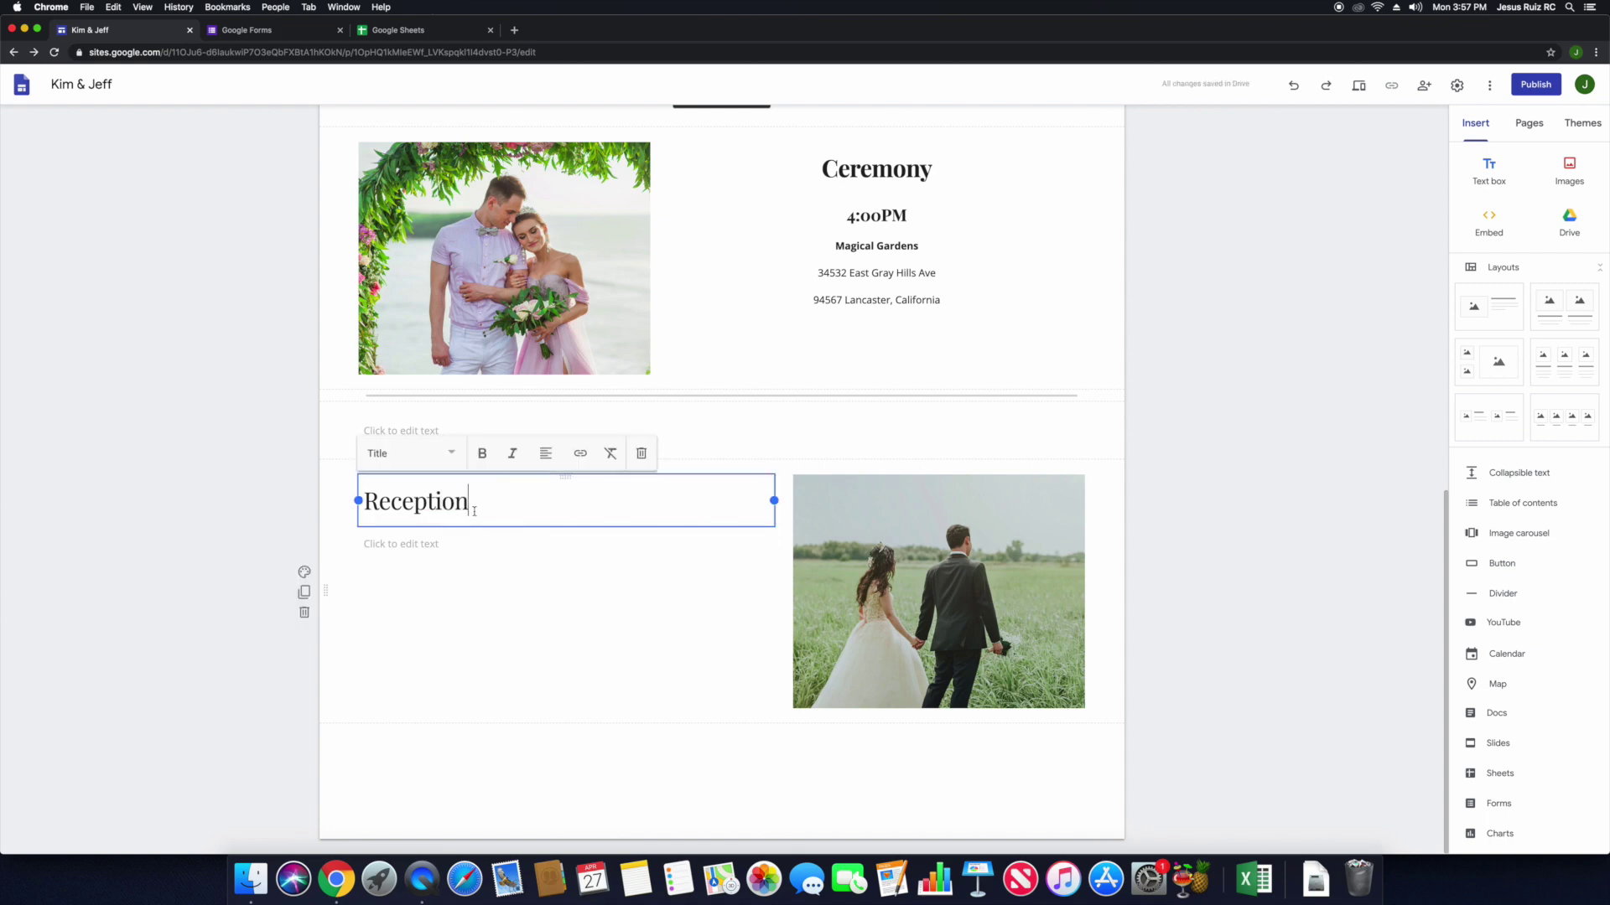
{"action": "left_click_drag", "start_coordinate": [484, 509], "coordinate": [346, 517]}
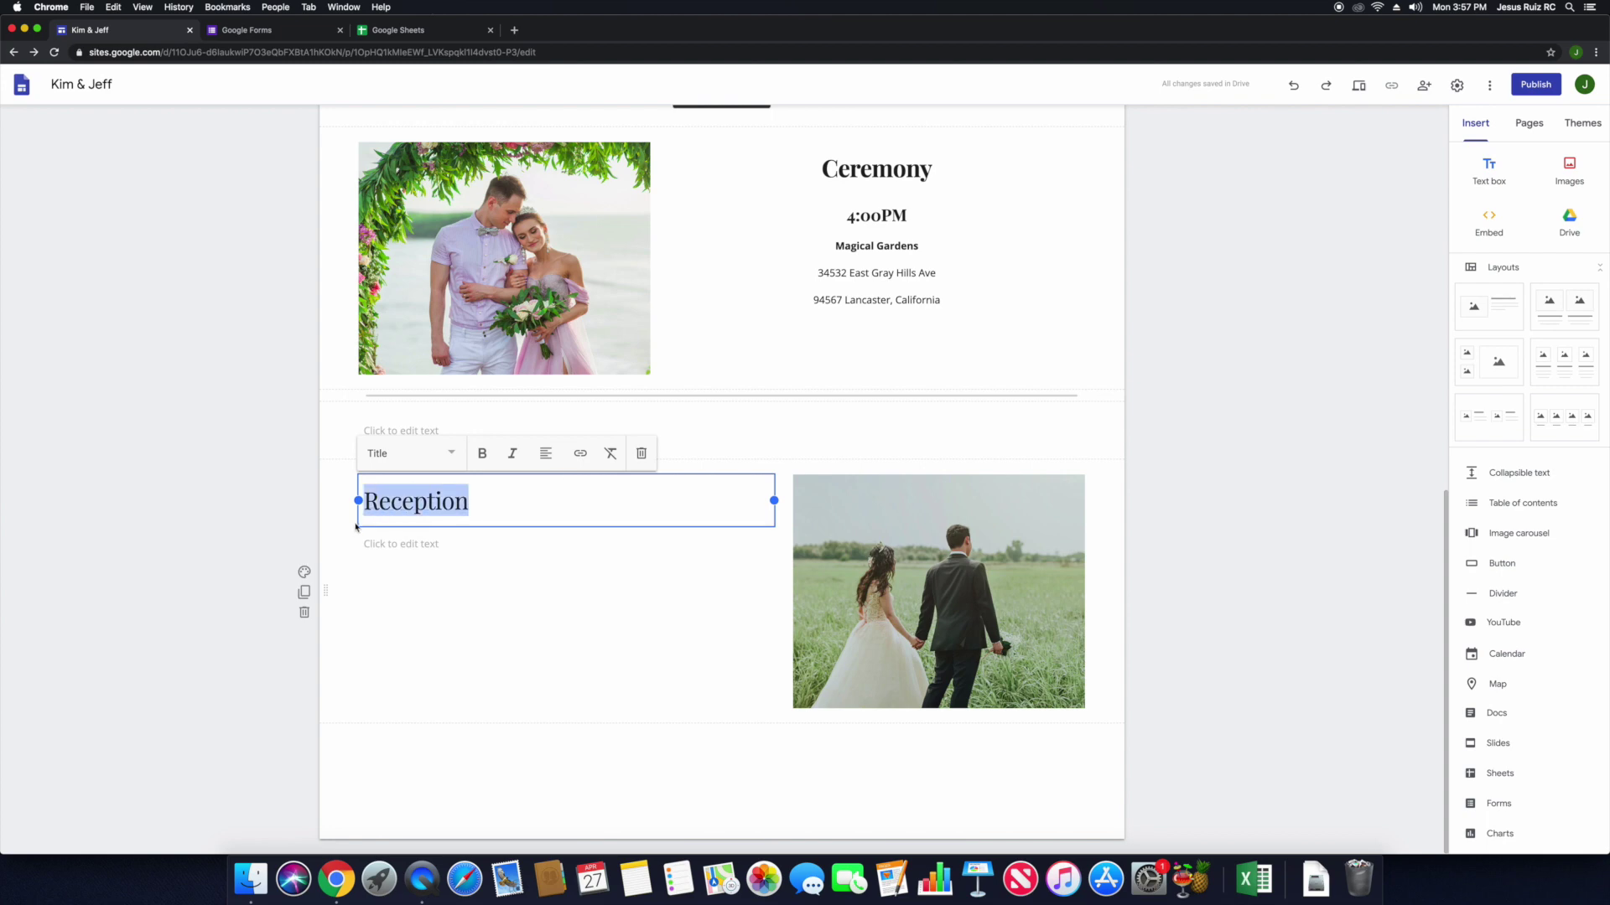
{"action": "left_click", "coordinate": [483, 454]}
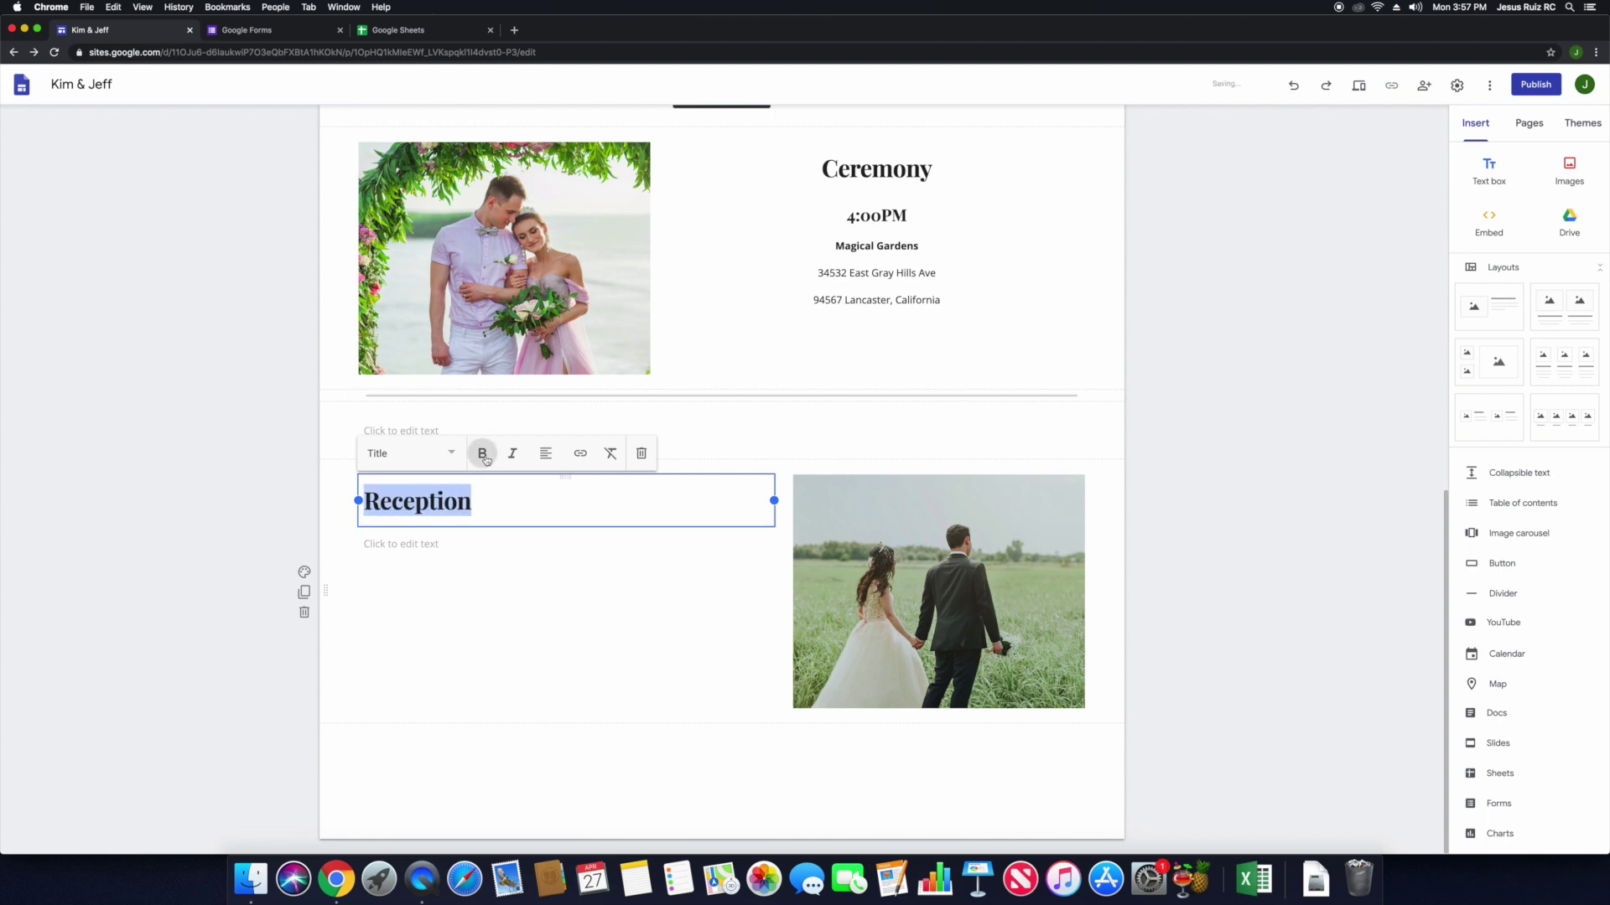
{"action": "left_click", "coordinate": [545, 453]}
{"action": "left_click", "coordinate": [565, 508]}
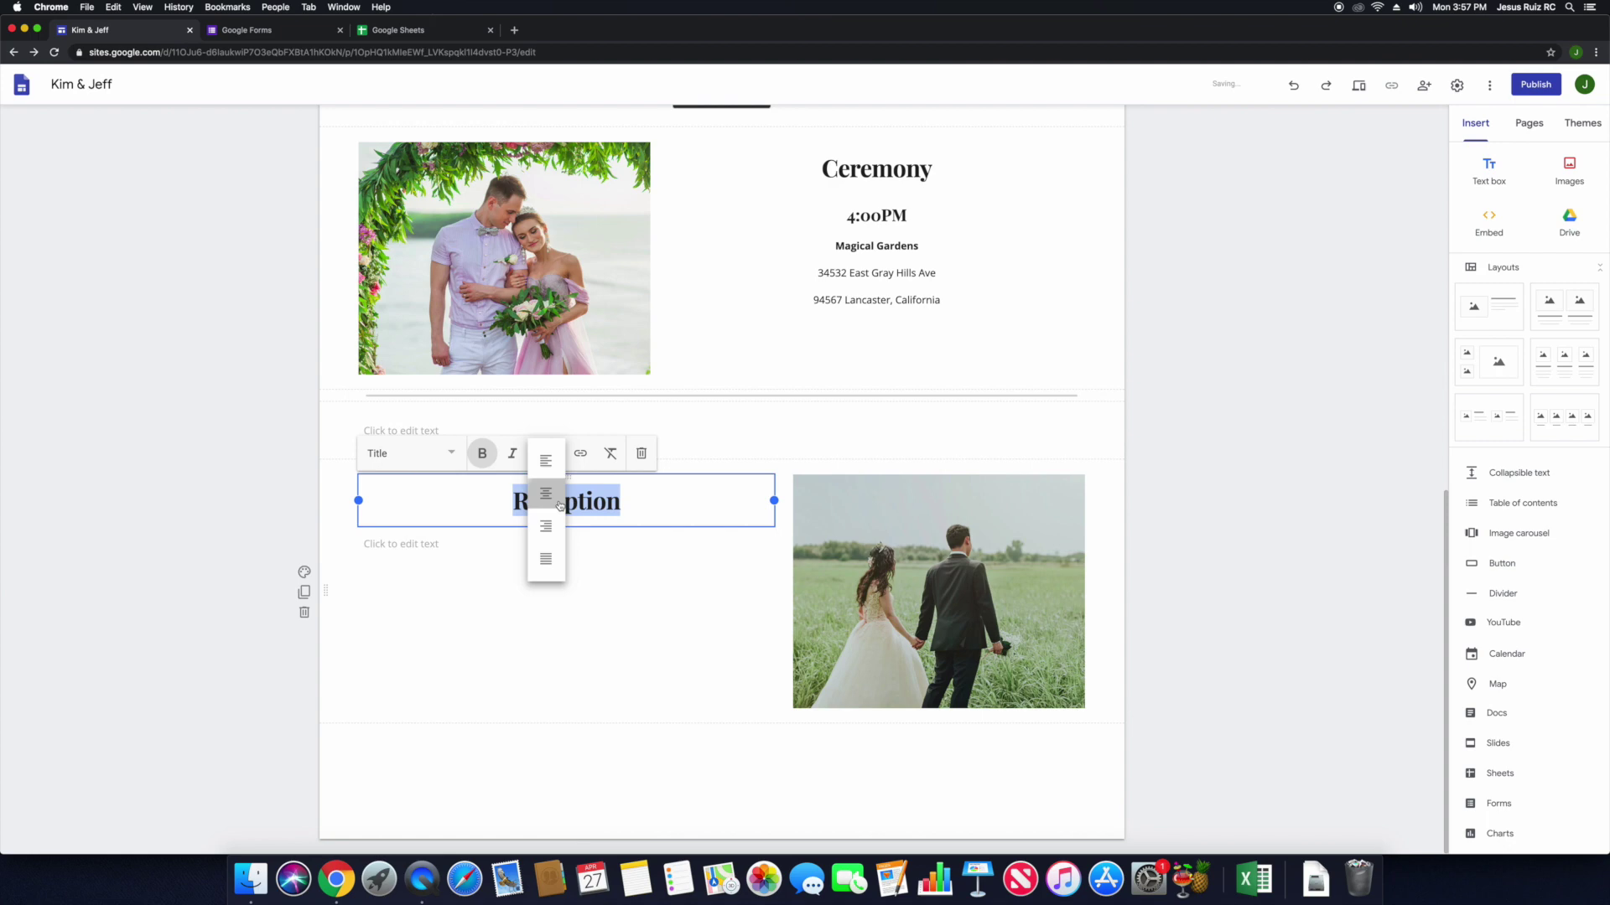
{"action": "left_click", "coordinate": [507, 591]}
{"action": "left_click", "coordinate": [953, 303]}
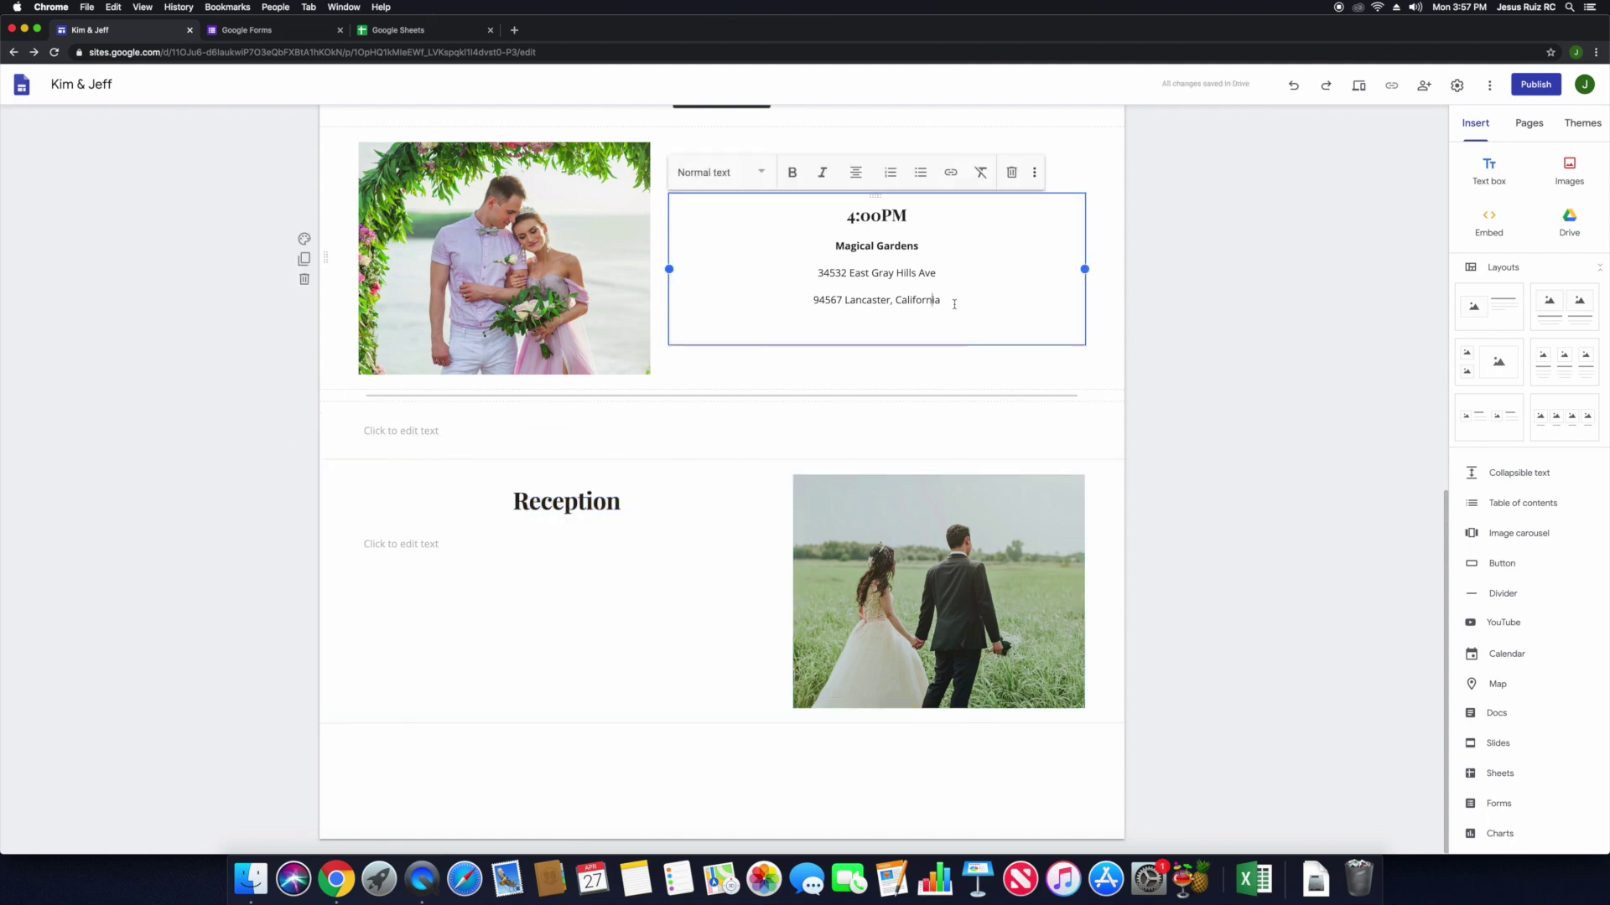
{"action": "left_click_drag", "start_coordinate": [953, 304], "coordinate": [835, 223]}
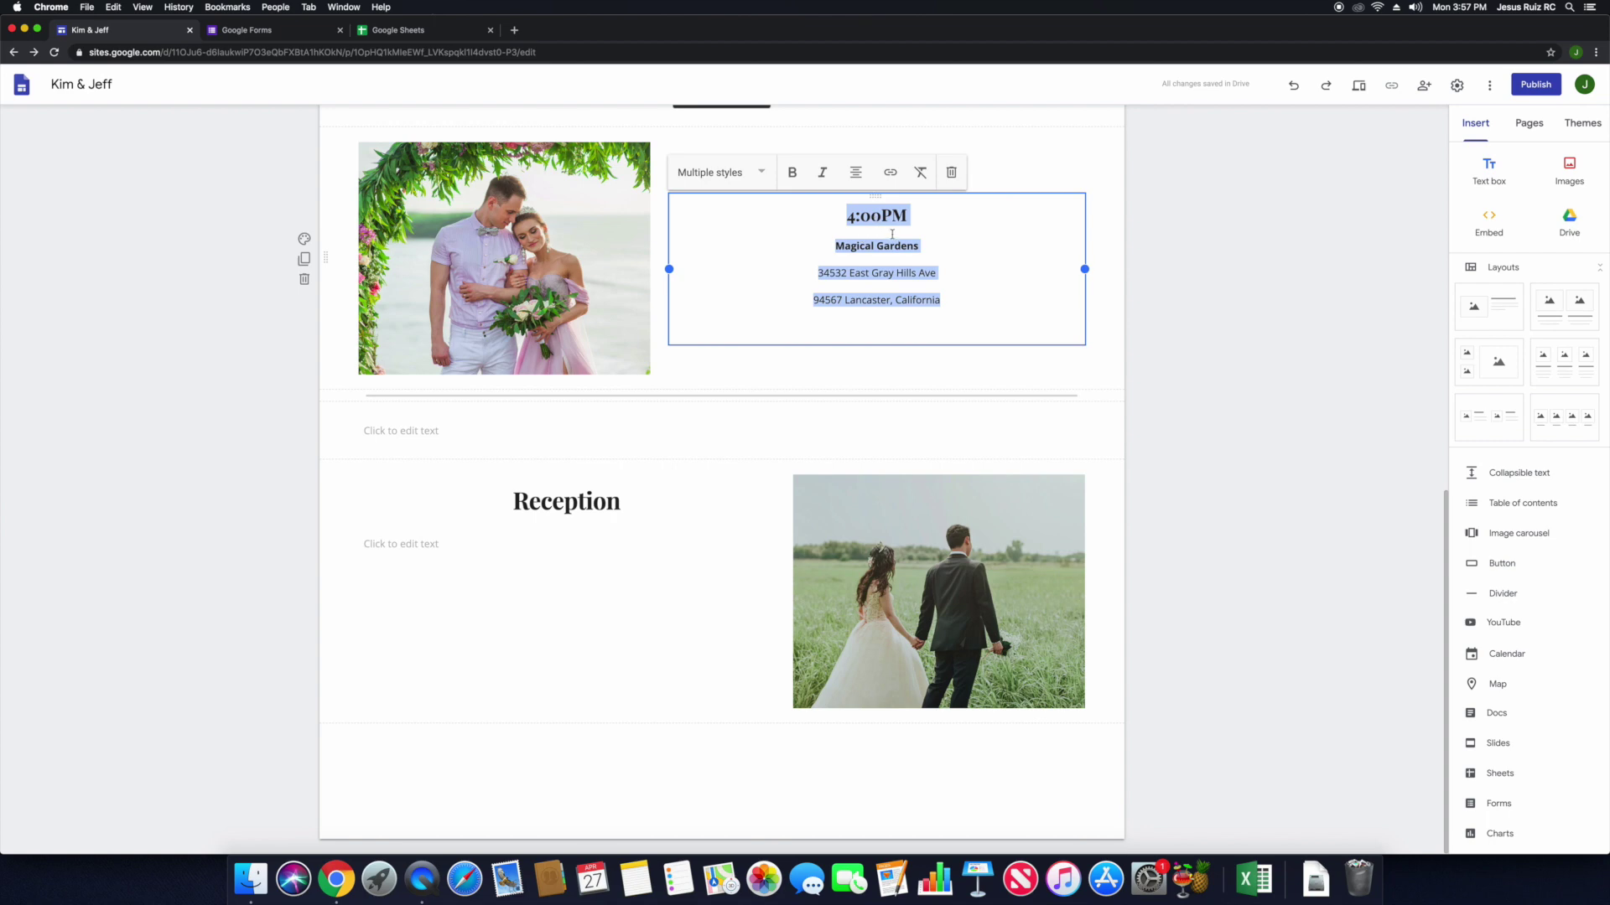
Copy the Ceremony time, venue and address lines and paste them into the Reception body.
{"action": "right_click", "coordinate": [875, 221]}
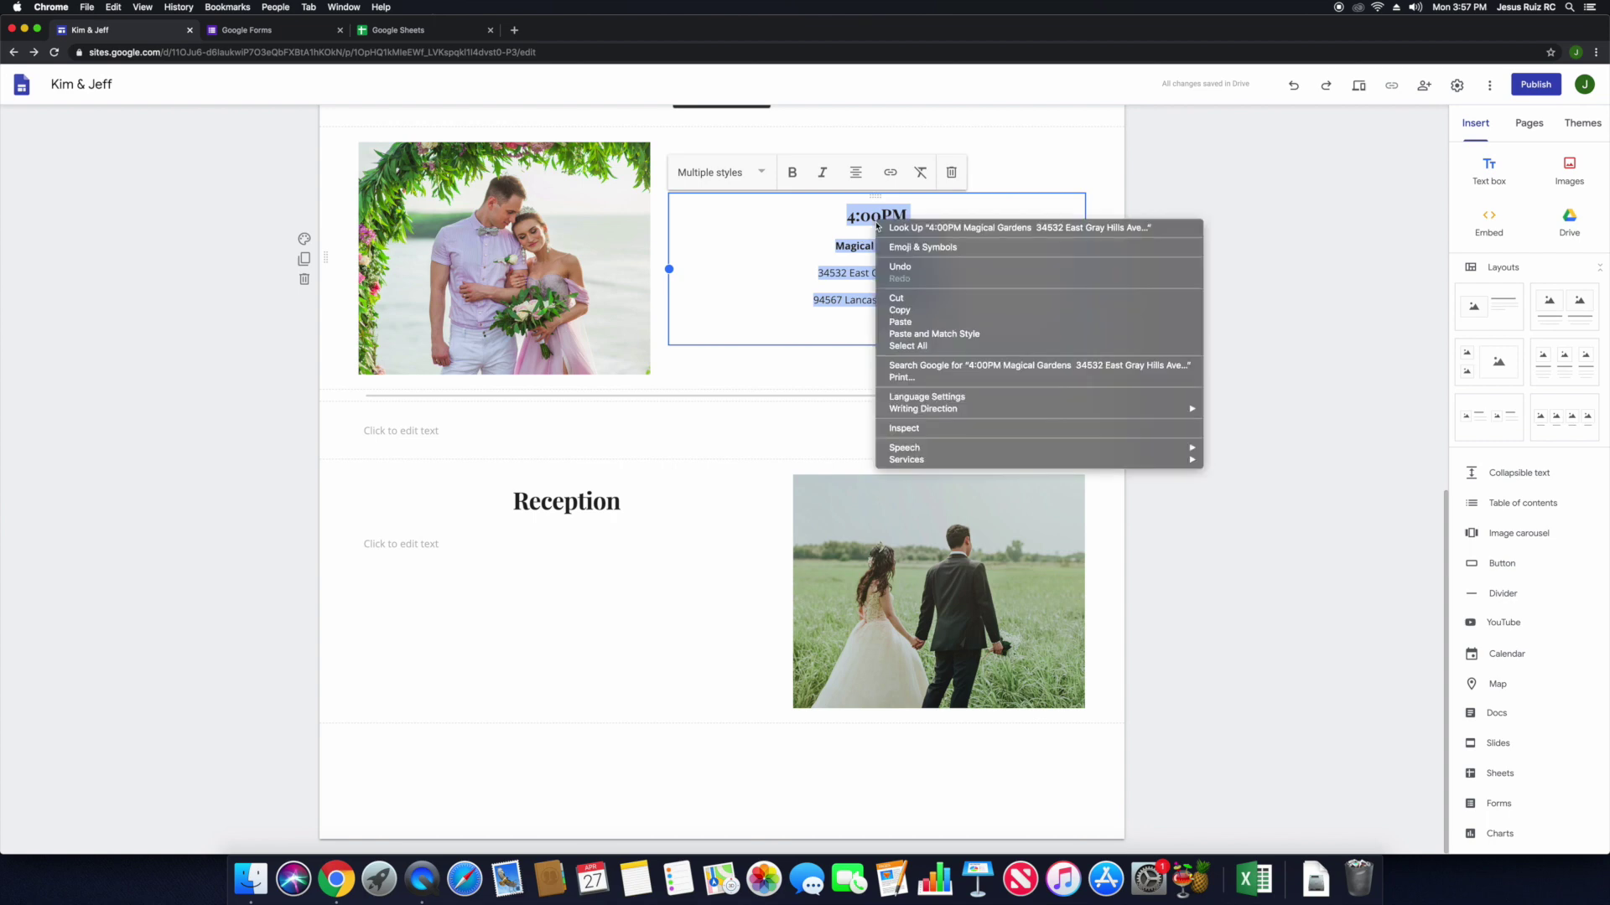
{"action": "left_click", "coordinate": [896, 310]}
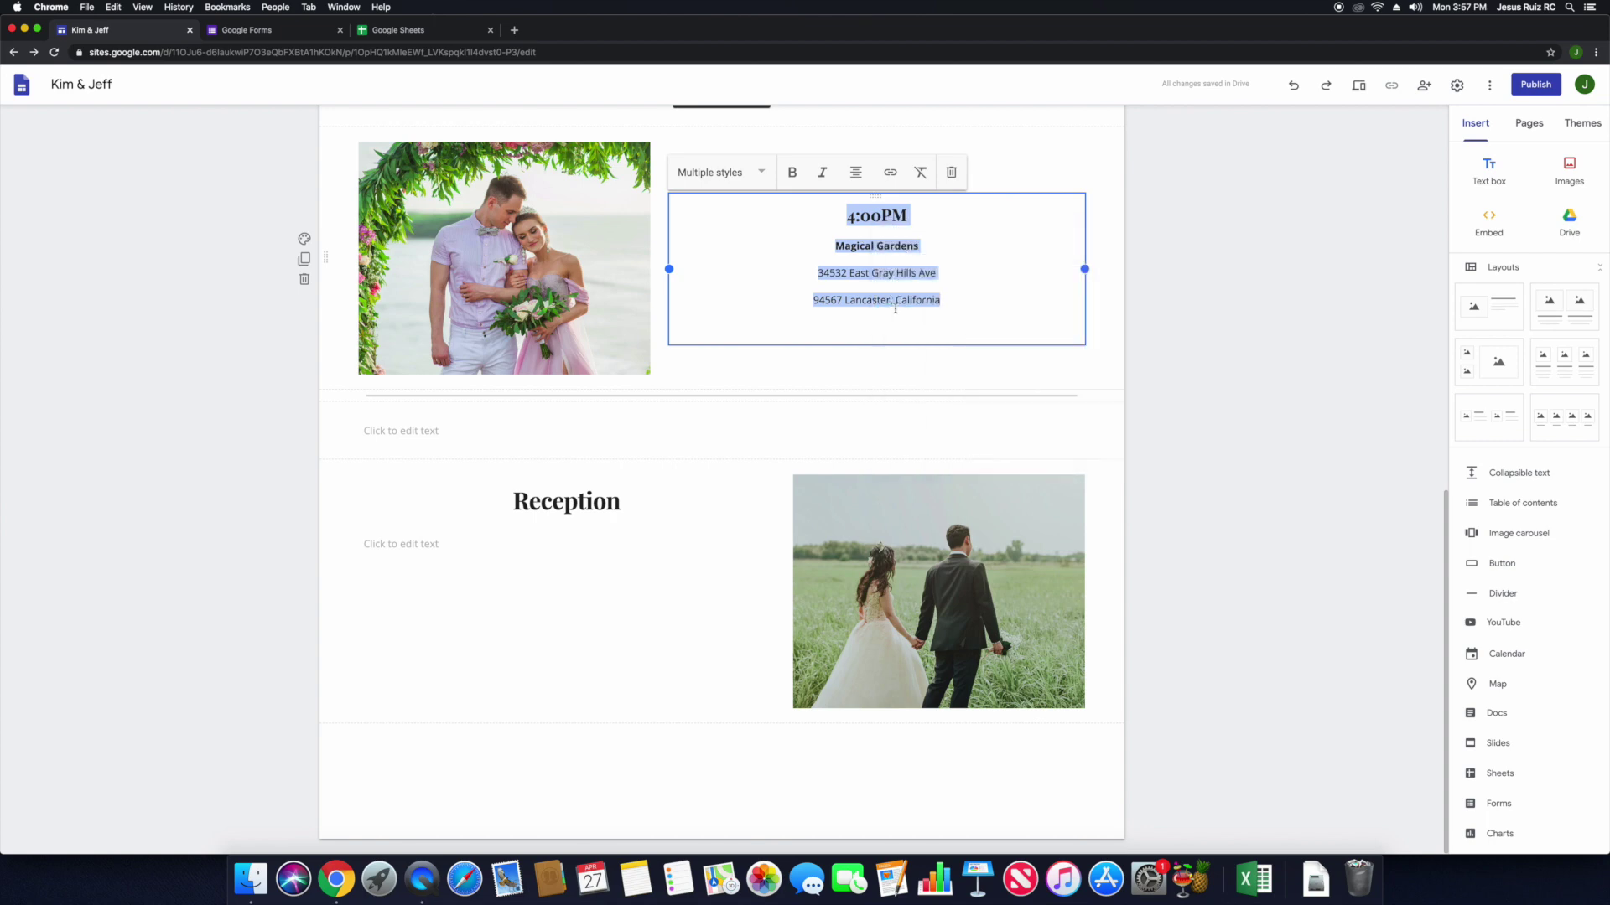
{"action": "left_click", "coordinate": [570, 554]}
{"action": "left_click", "coordinate": [413, 545]}
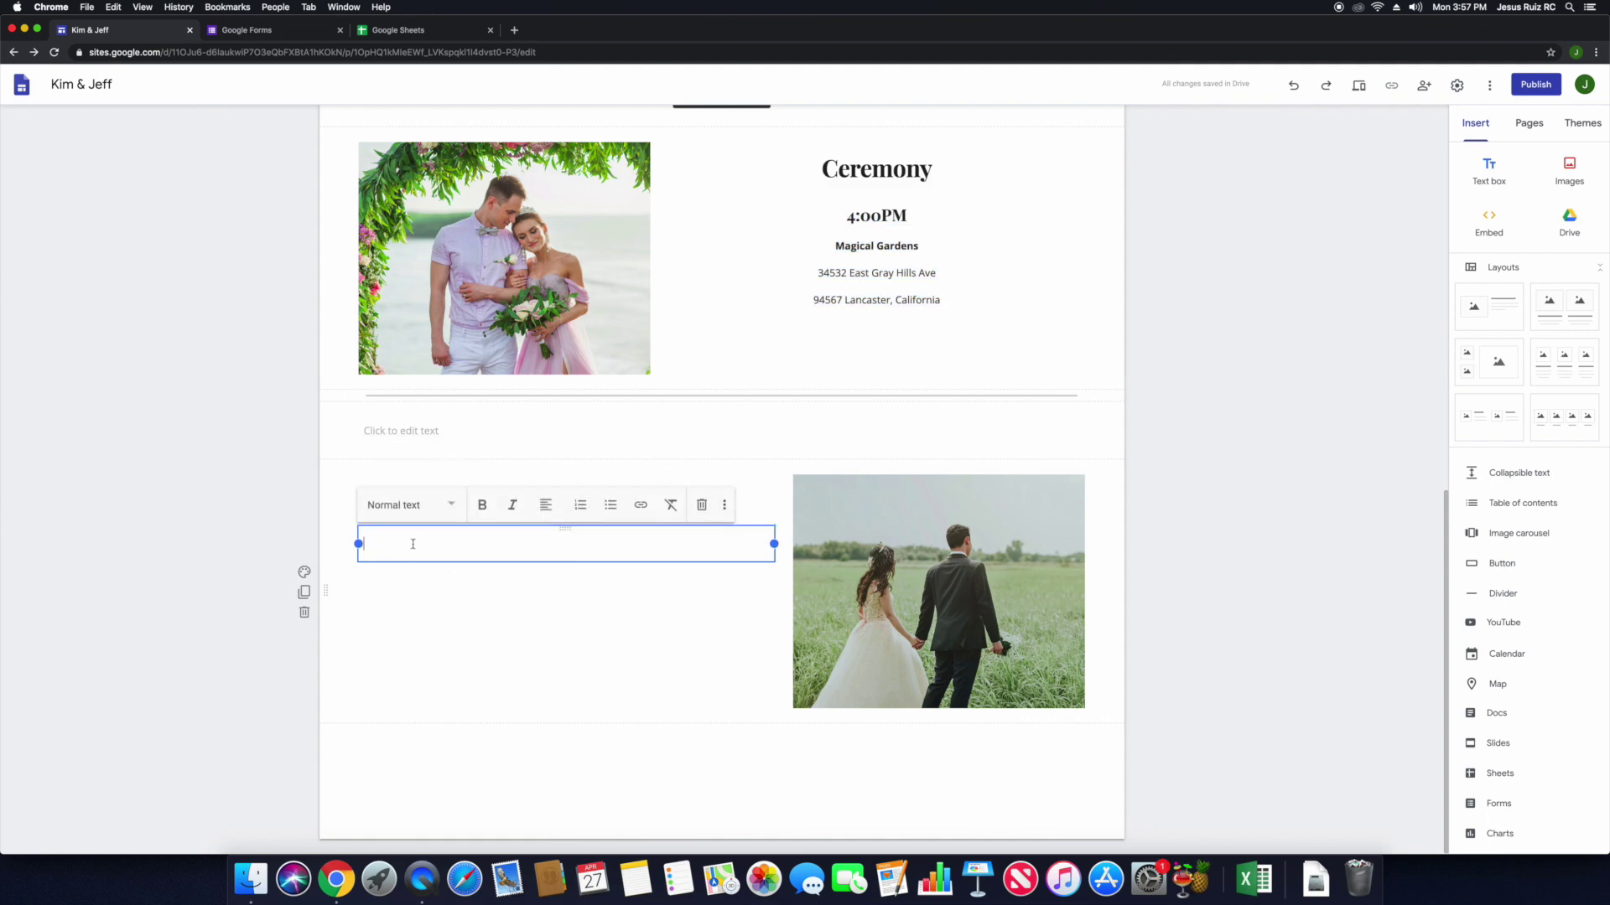
{"action": "left_click", "coordinate": [410, 578]}
{"action": "left_click", "coordinate": [397, 543]}
{"action": "right_click", "coordinate": [397, 546]}
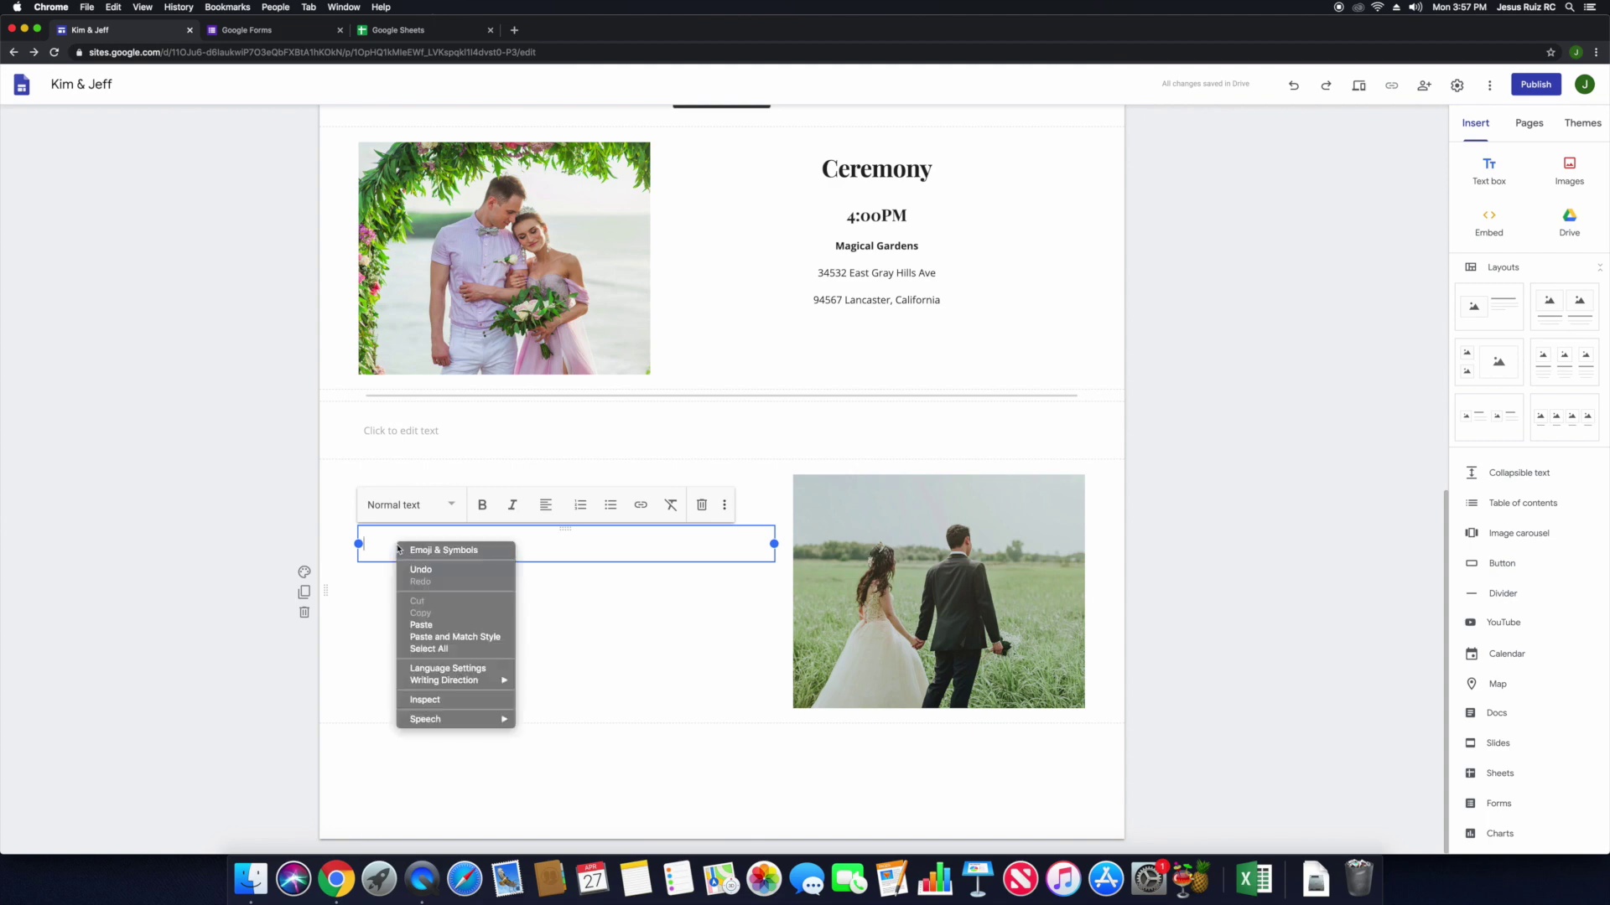
{"action": "left_click", "coordinate": [421, 625]}
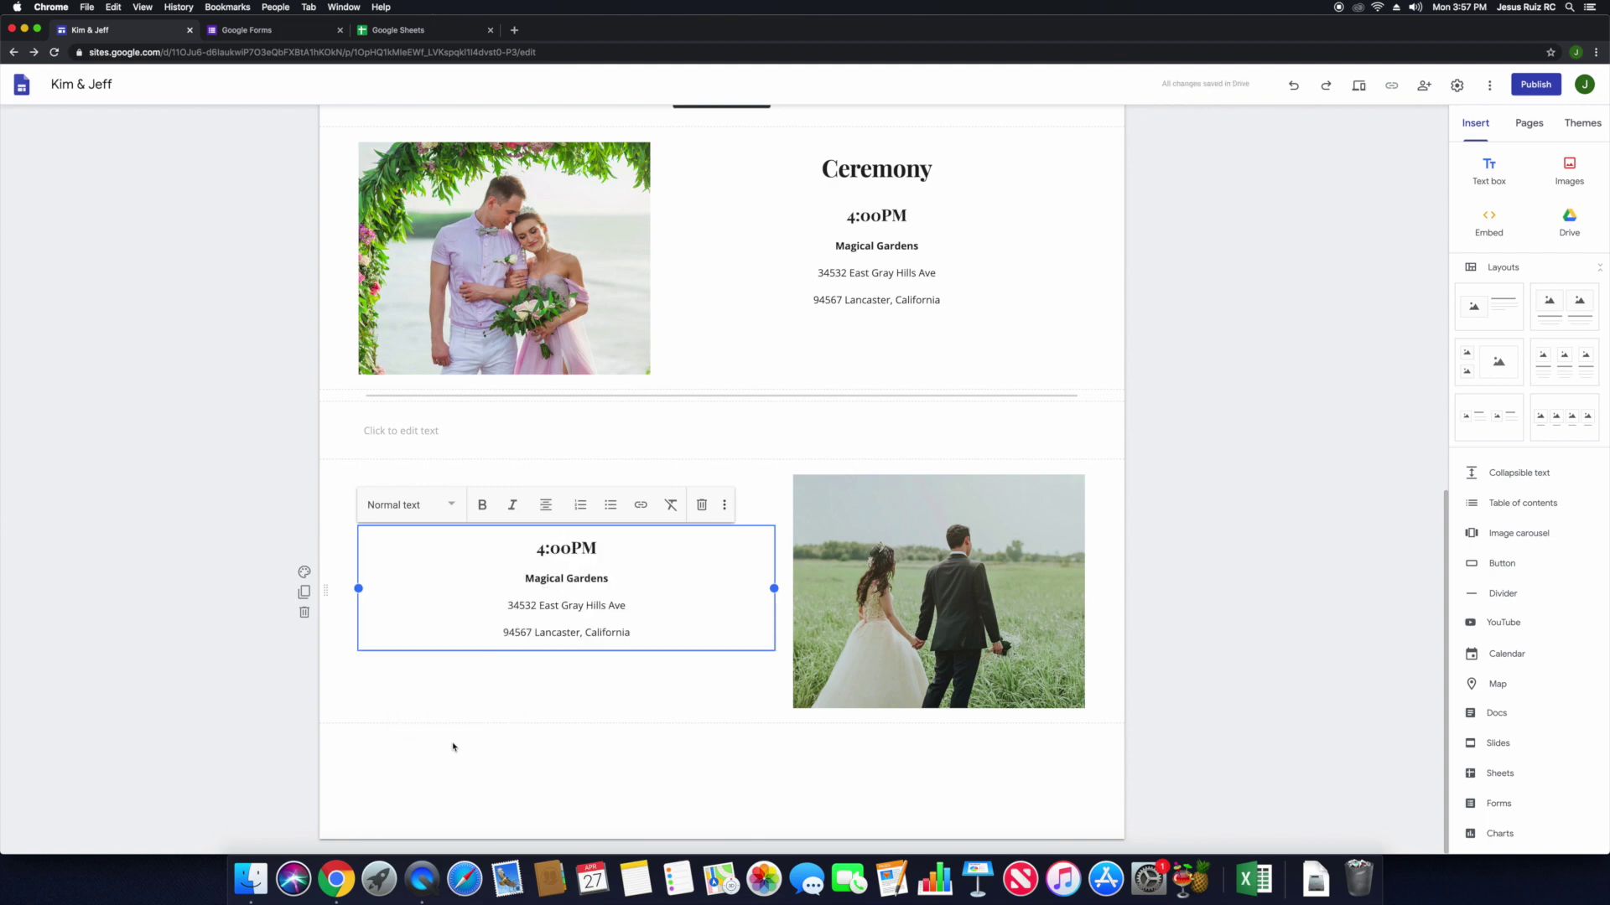
{"action": "left_click", "coordinate": [220, 618]}
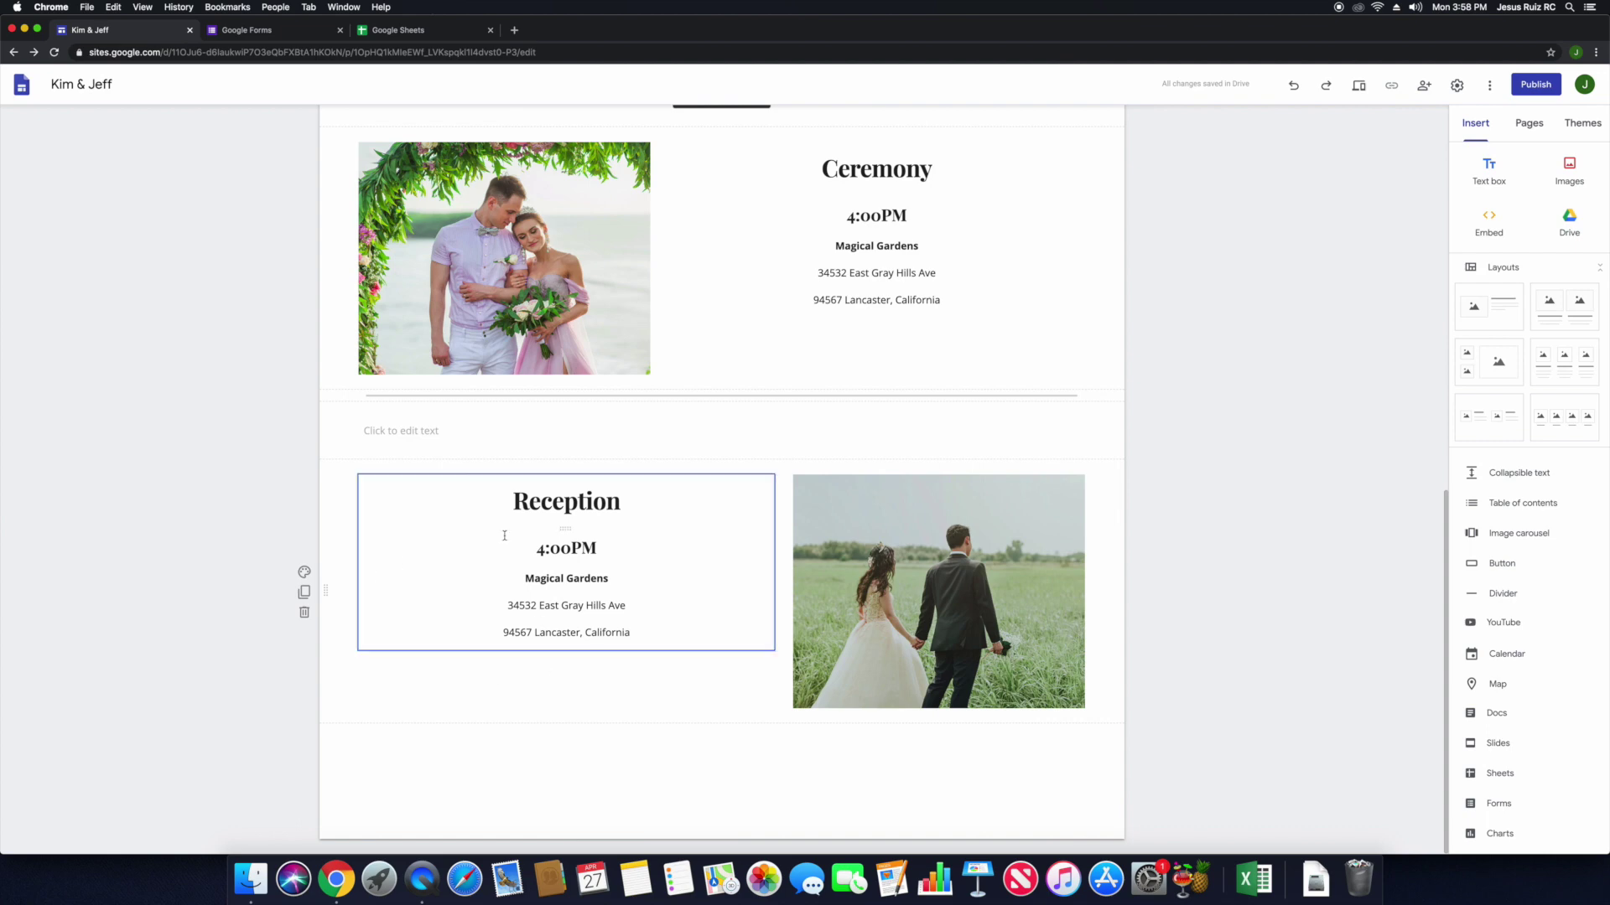
Change the Reception time to '5:00 PM' with a space before PM.
{"action": "left_click", "coordinate": [546, 556]}
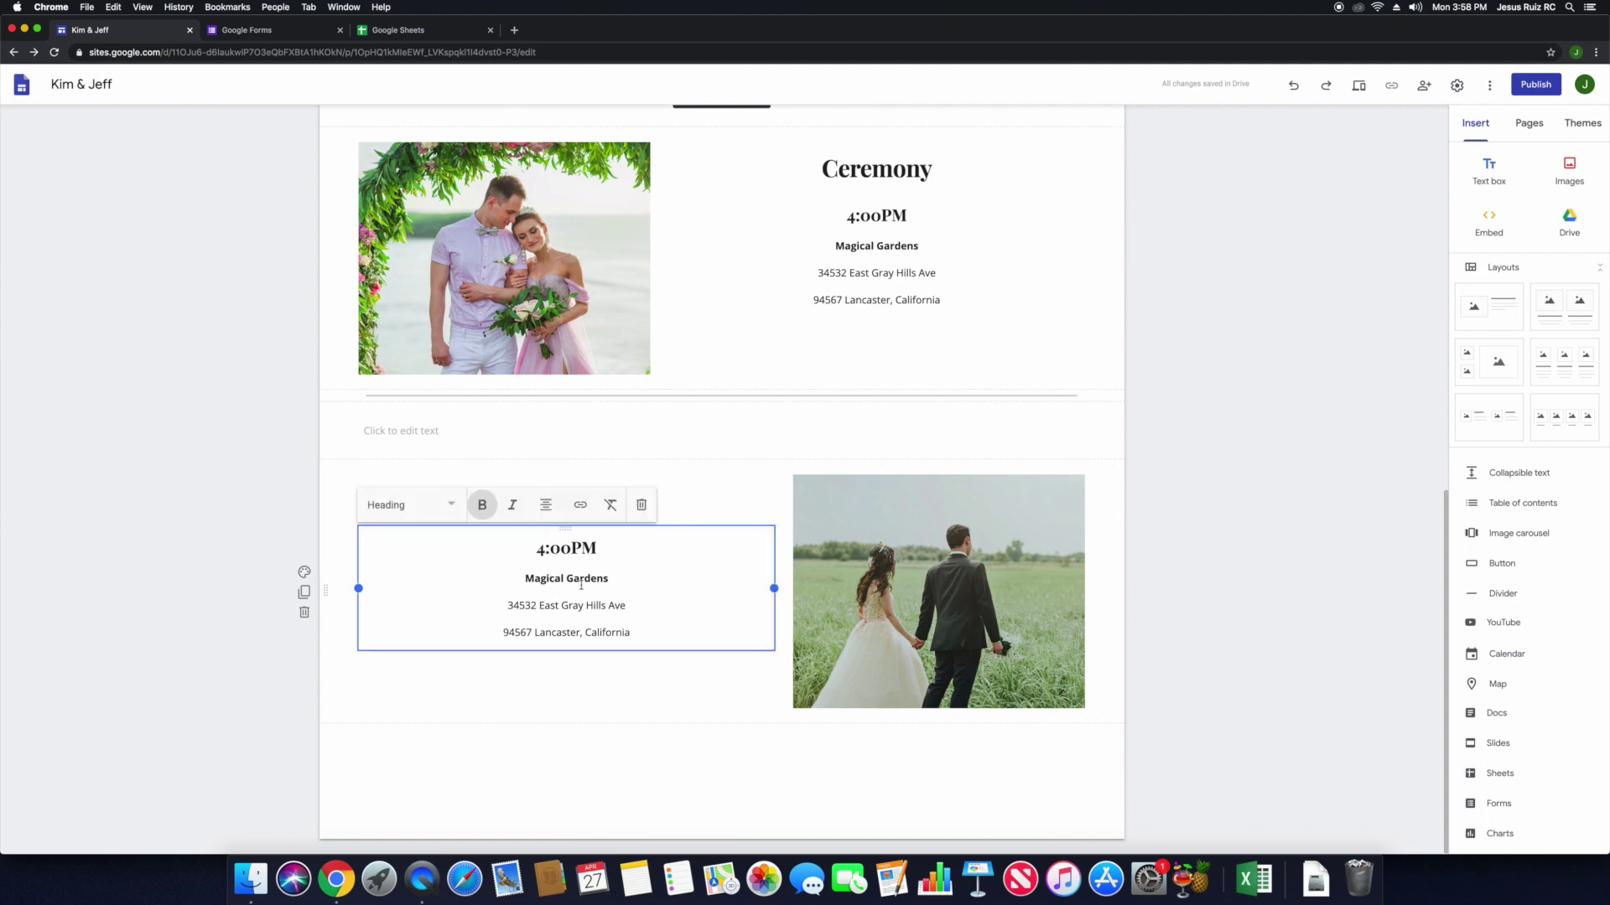
{"action": "key", "text": "BackSpace"}
{"action": "type", "text": "5"}
{"action": "left_click", "coordinate": [176, 532]}
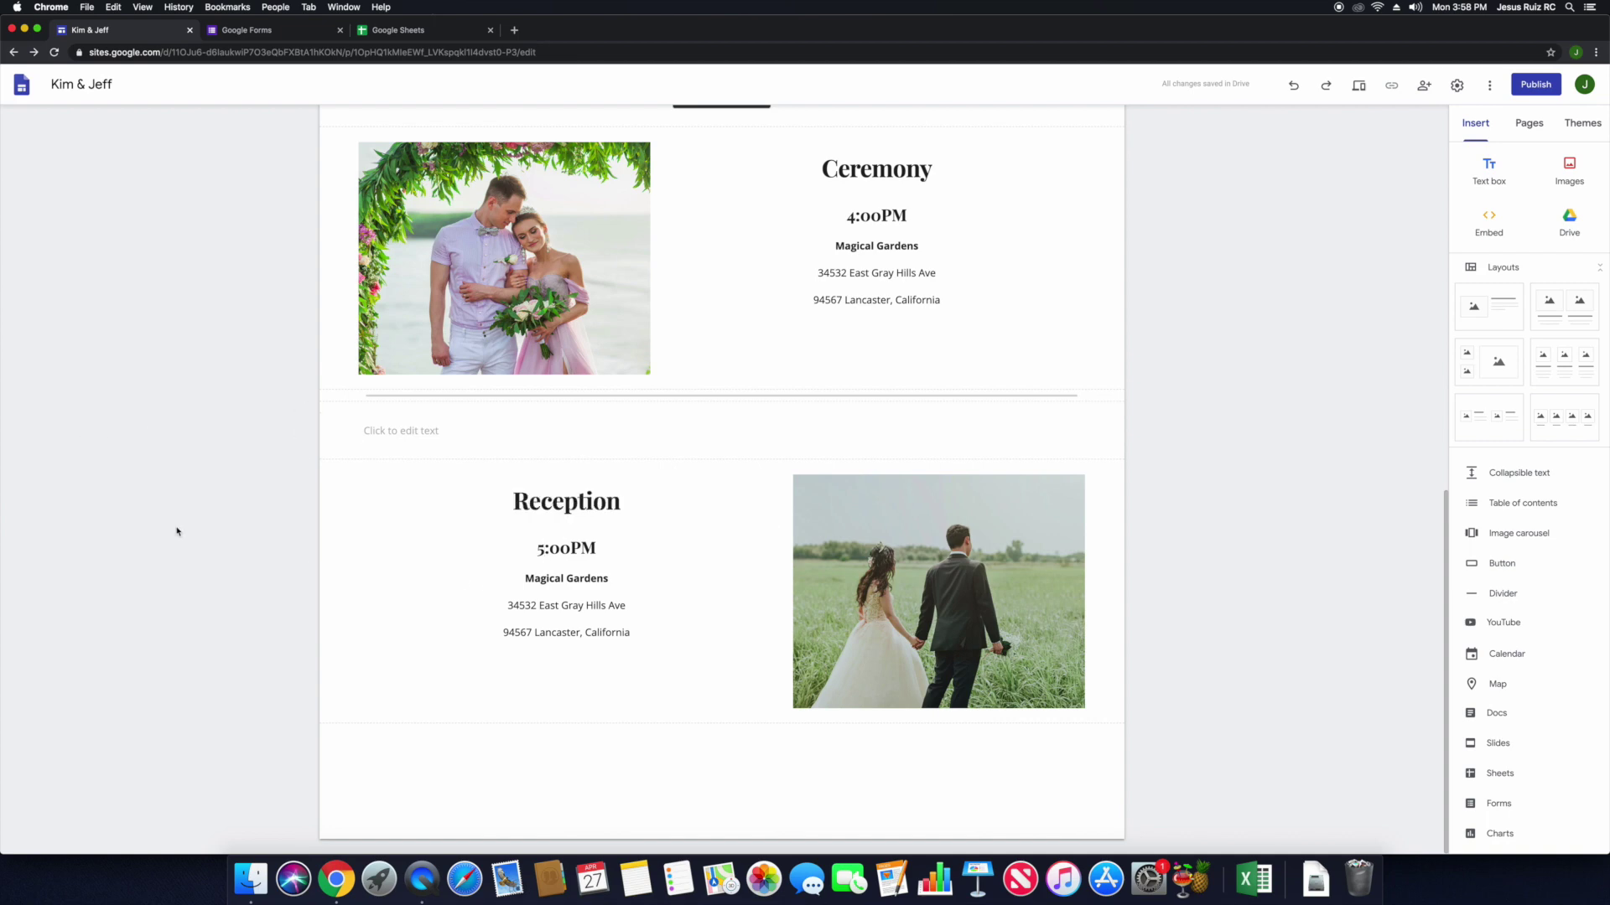
{"action": "left_click", "coordinate": [517, 537]}
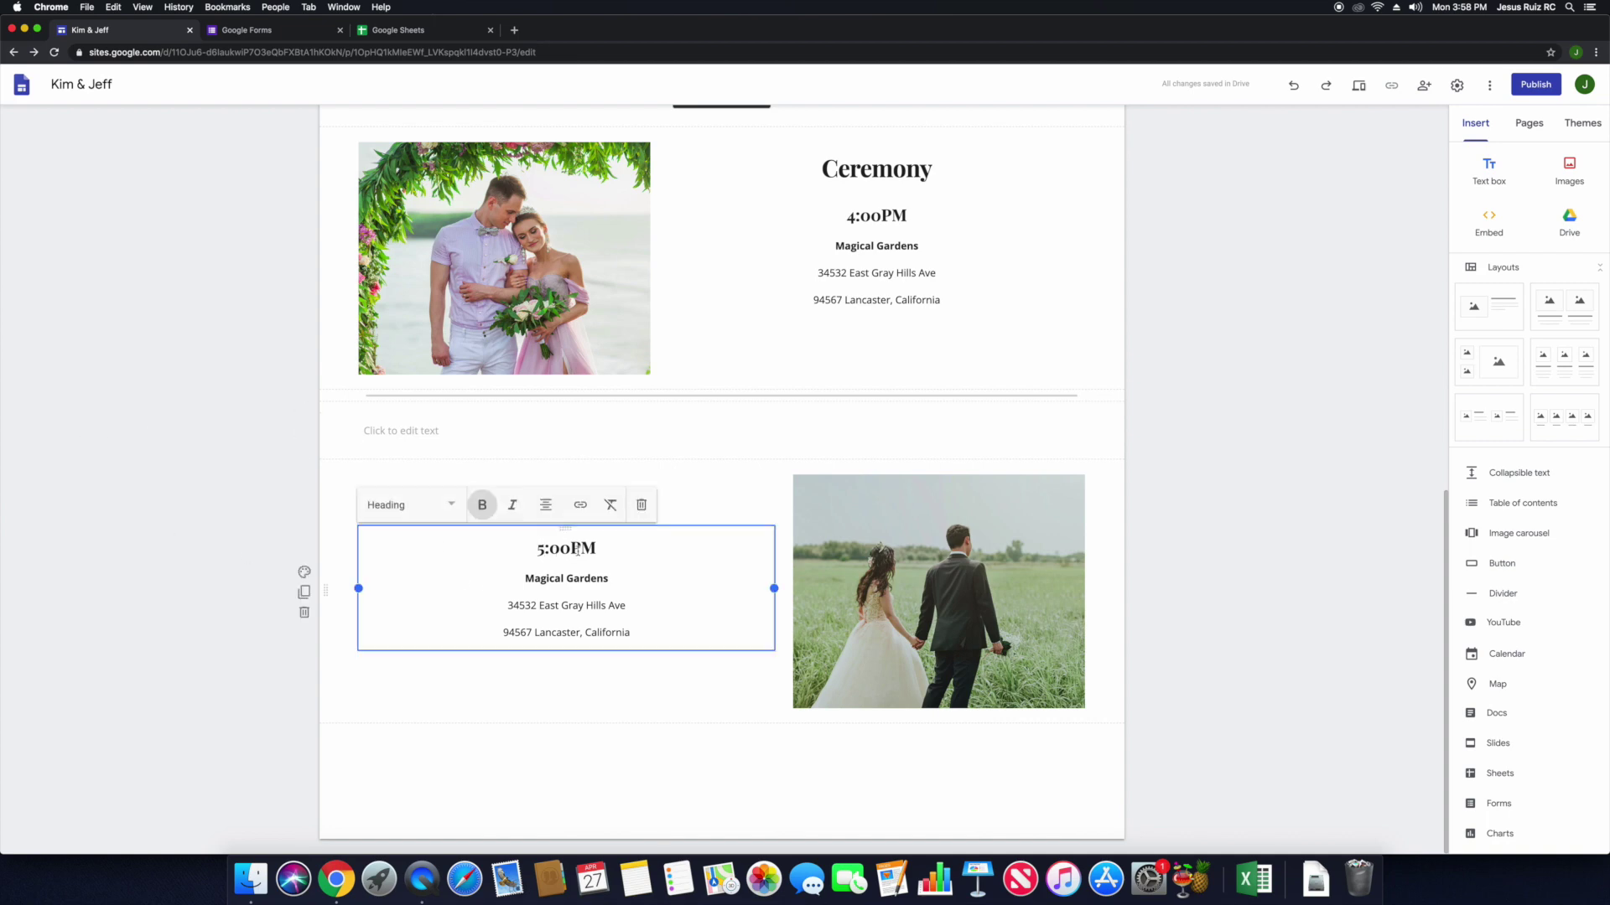
{"action": "left_click", "coordinate": [167, 563]}
{"action": "left_click", "coordinate": [585, 566]}
Space the Ceremony time as '4:00 PM', then select the Reception section.
{"action": "left_click", "coordinate": [891, 245]}
{"action": "left_click", "coordinate": [884, 220]}
{"action": "left_click", "coordinate": [247, 546]}
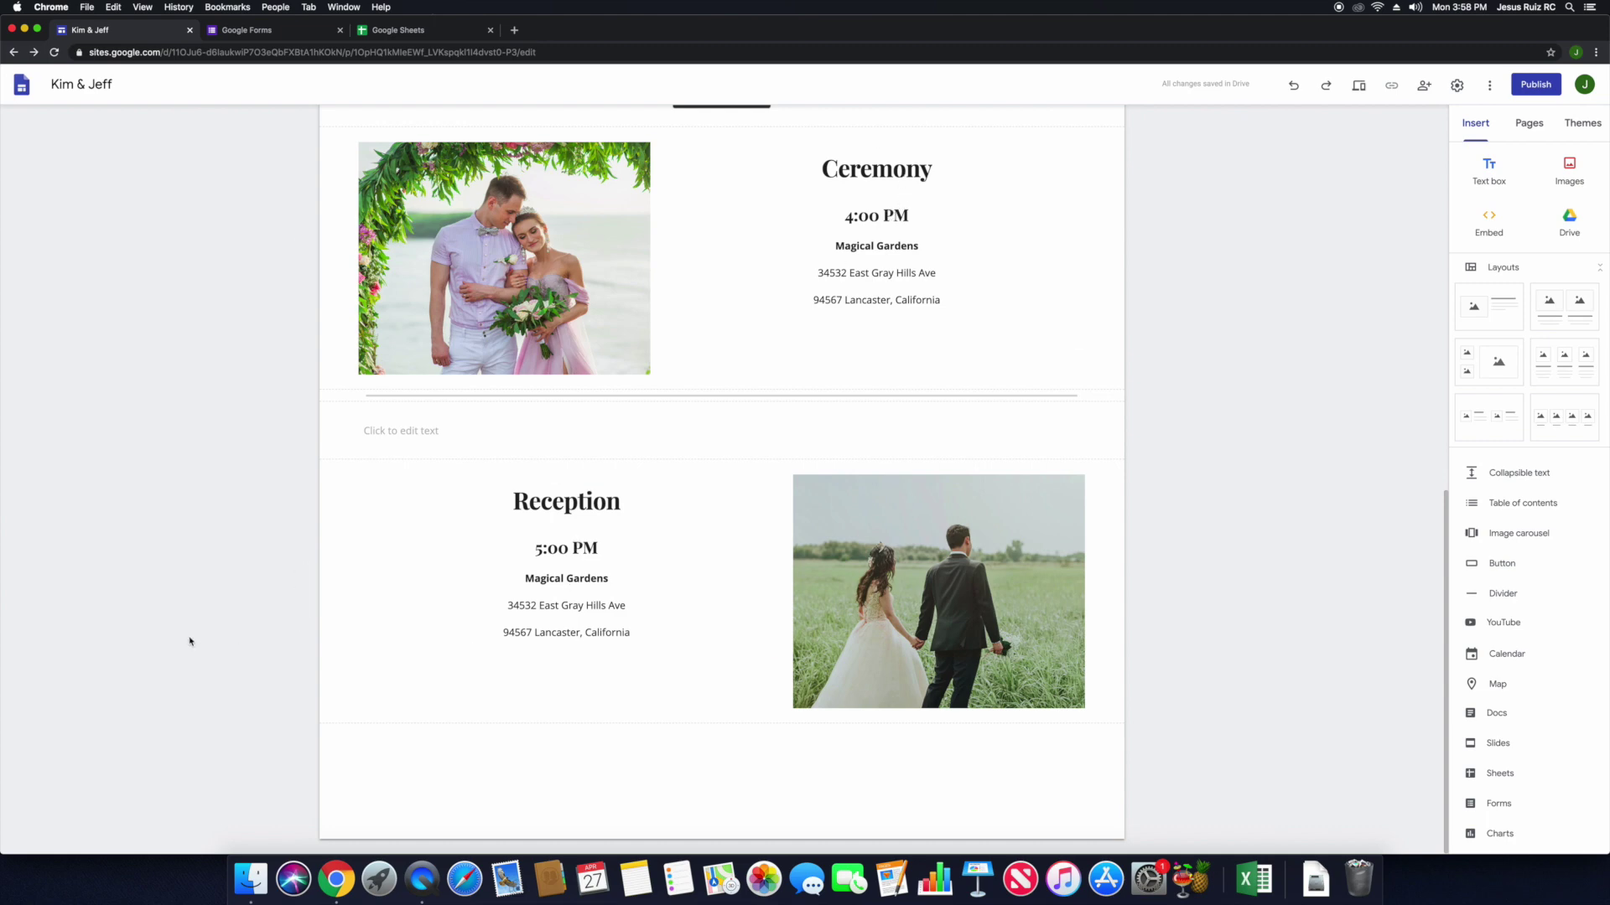
{"action": "left_click", "coordinate": [417, 704]}
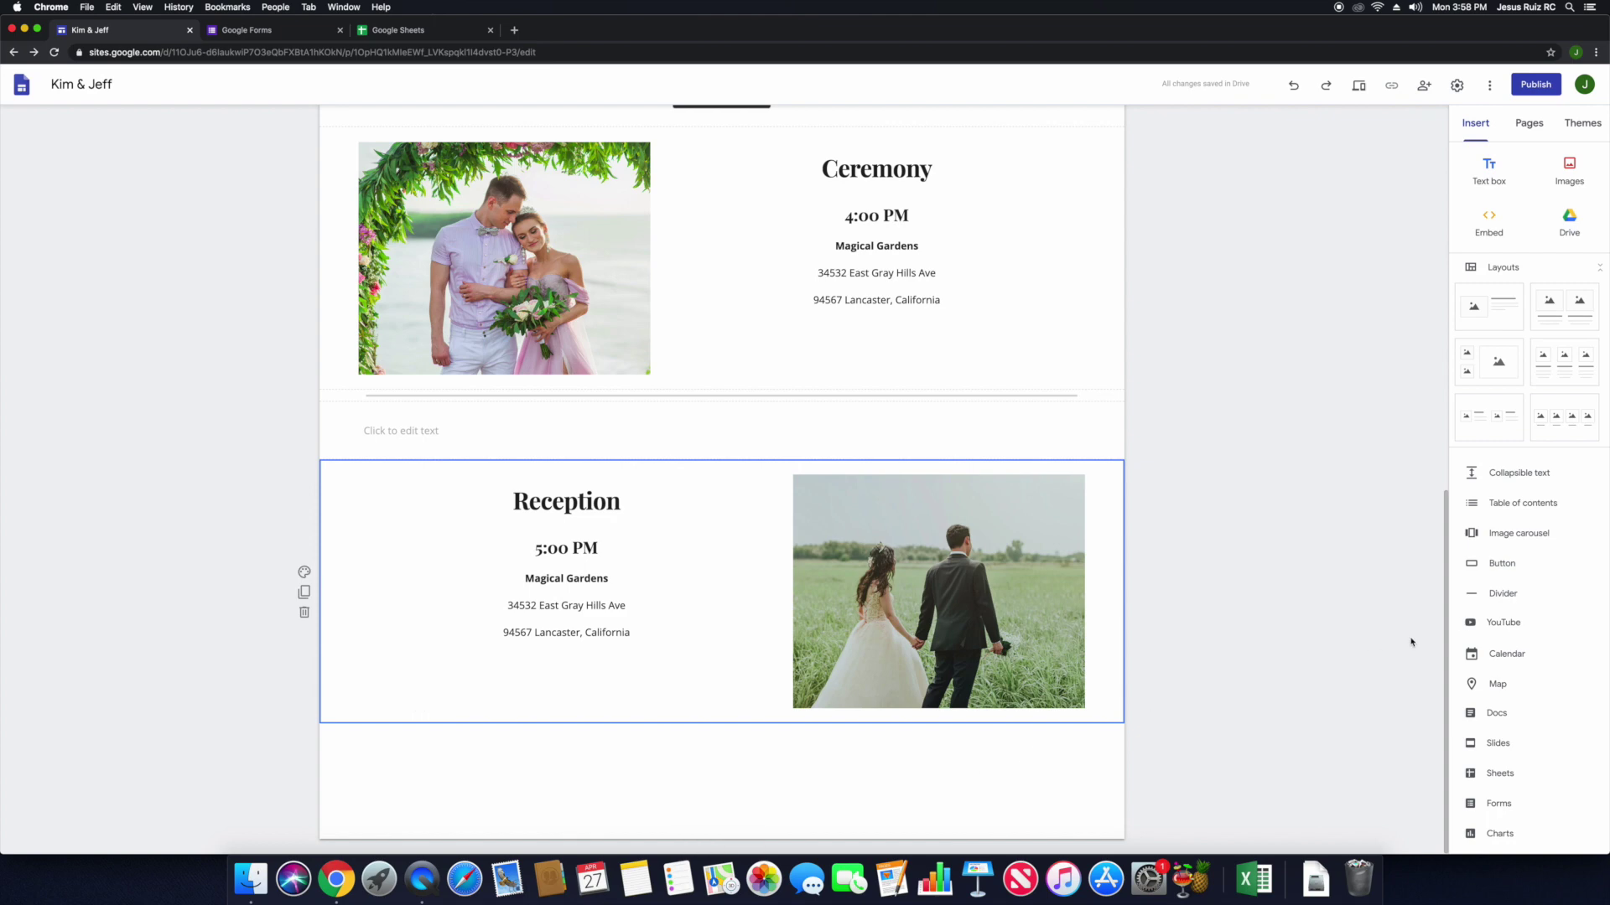
Insert a Divider beneath the Reception section and review the page layout.
{"action": "left_click", "coordinate": [1502, 593]}
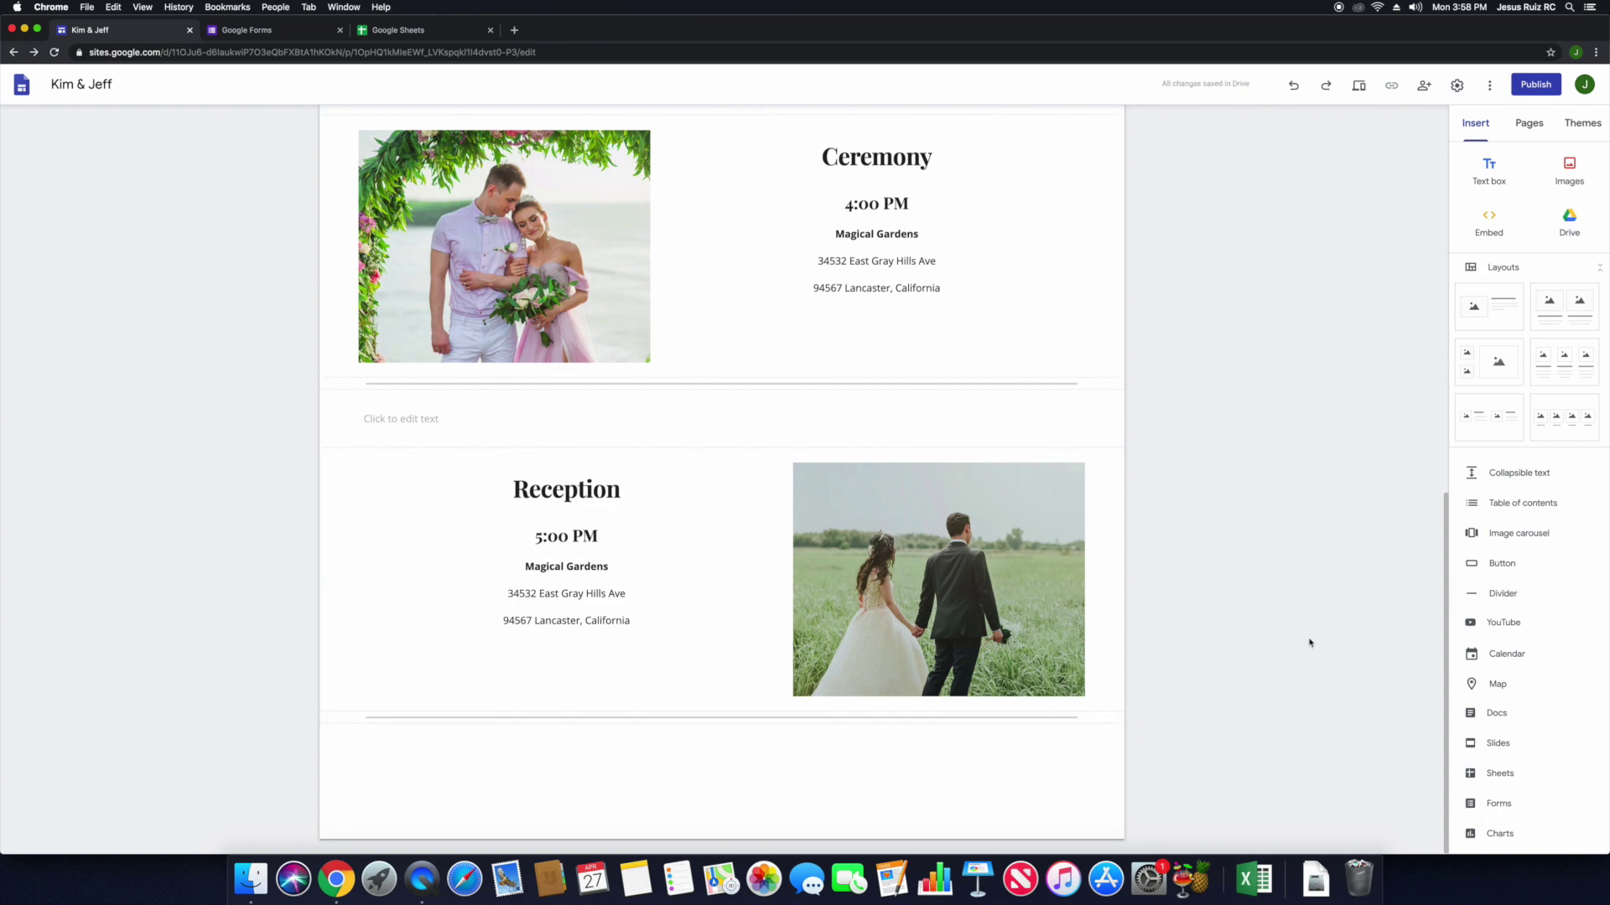
{"action": "scroll", "coordinate": [1309, 643], "scroll_direction": "up", "scroll_amount": 15}
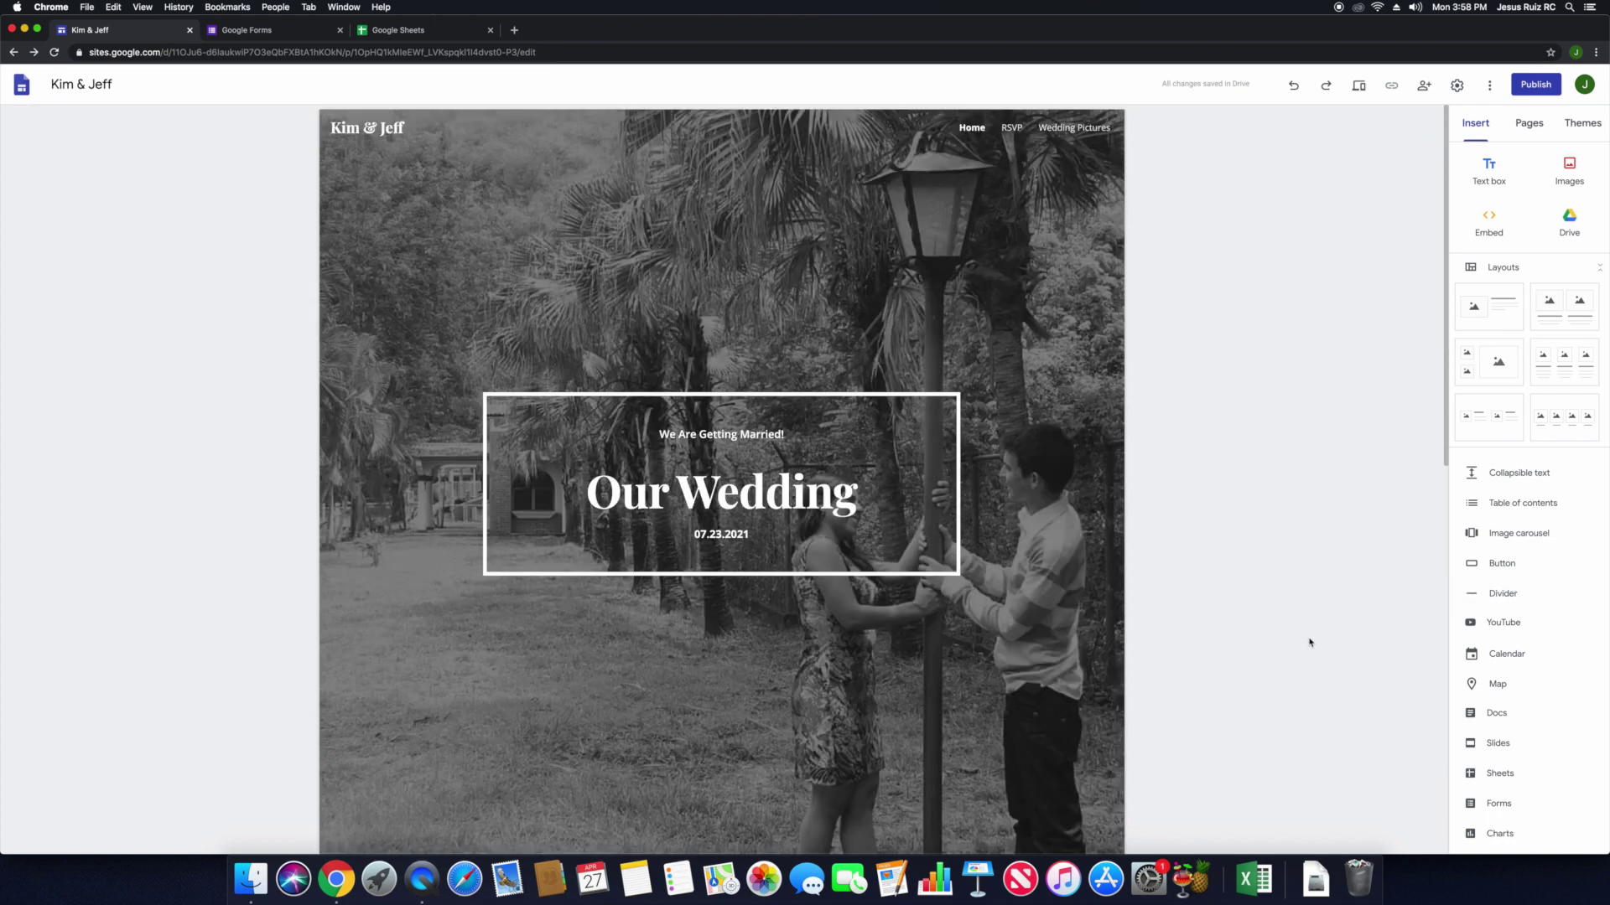
{"action": "scroll", "coordinate": [1312, 641], "scroll_direction": "down", "scroll_amount": 10}
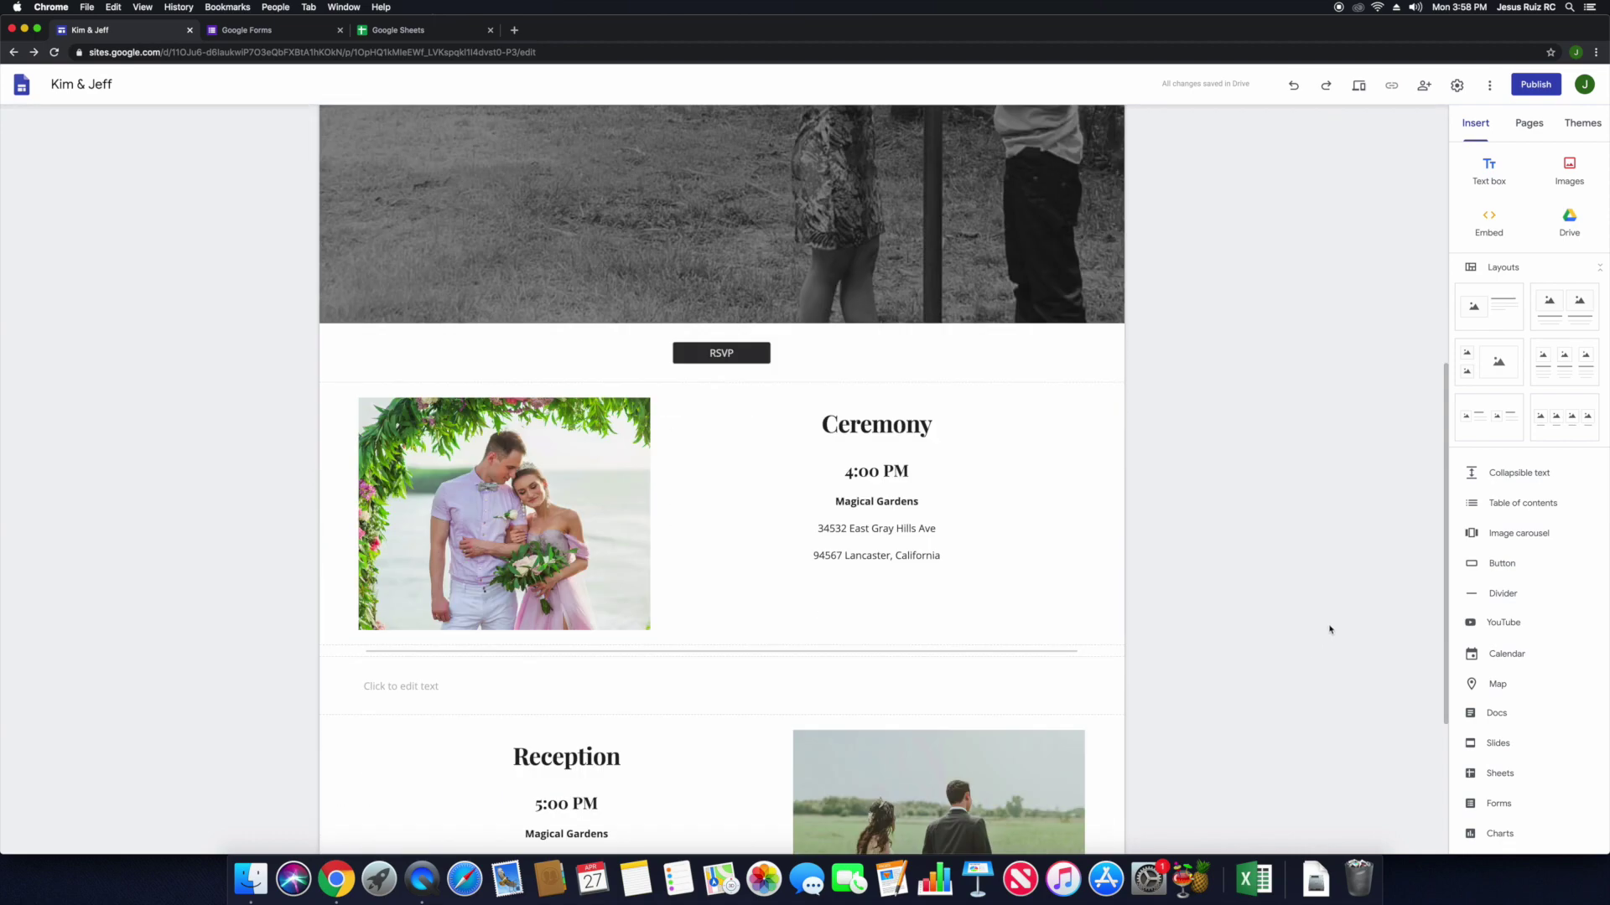
{"action": "scroll", "coordinate": [1332, 631], "scroll_direction": "up", "scroll_amount": 10}
{"action": "scroll", "coordinate": [1336, 629], "scroll_direction": "down", "scroll_amount": 3}
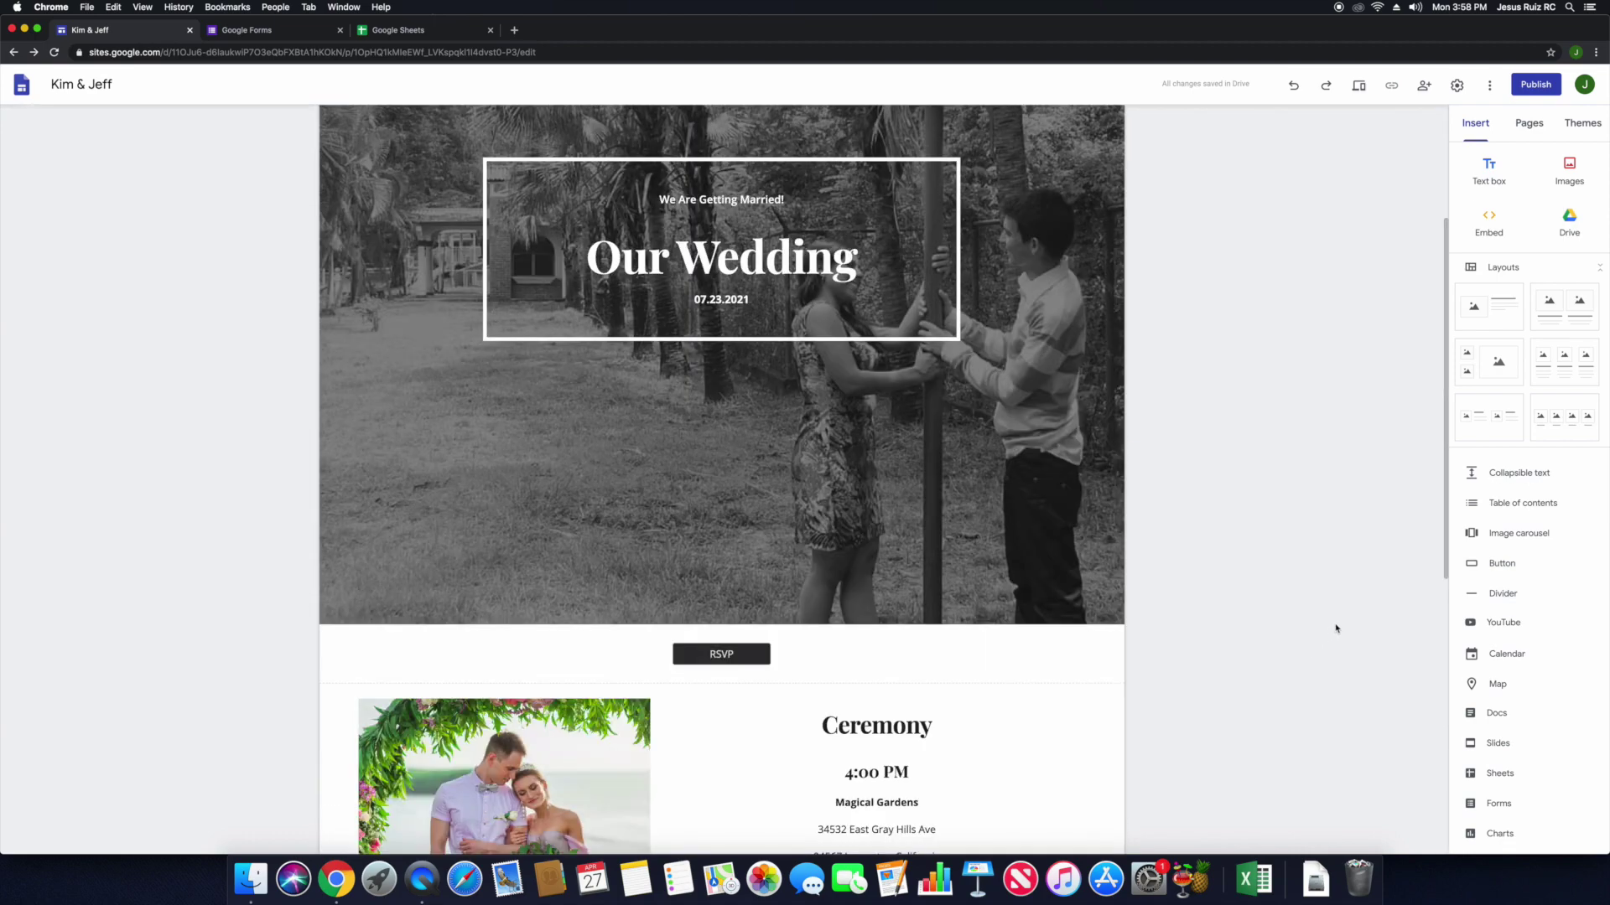
{"action": "scroll", "coordinate": [1336, 628], "scroll_direction": "down", "scroll_amount": 5}
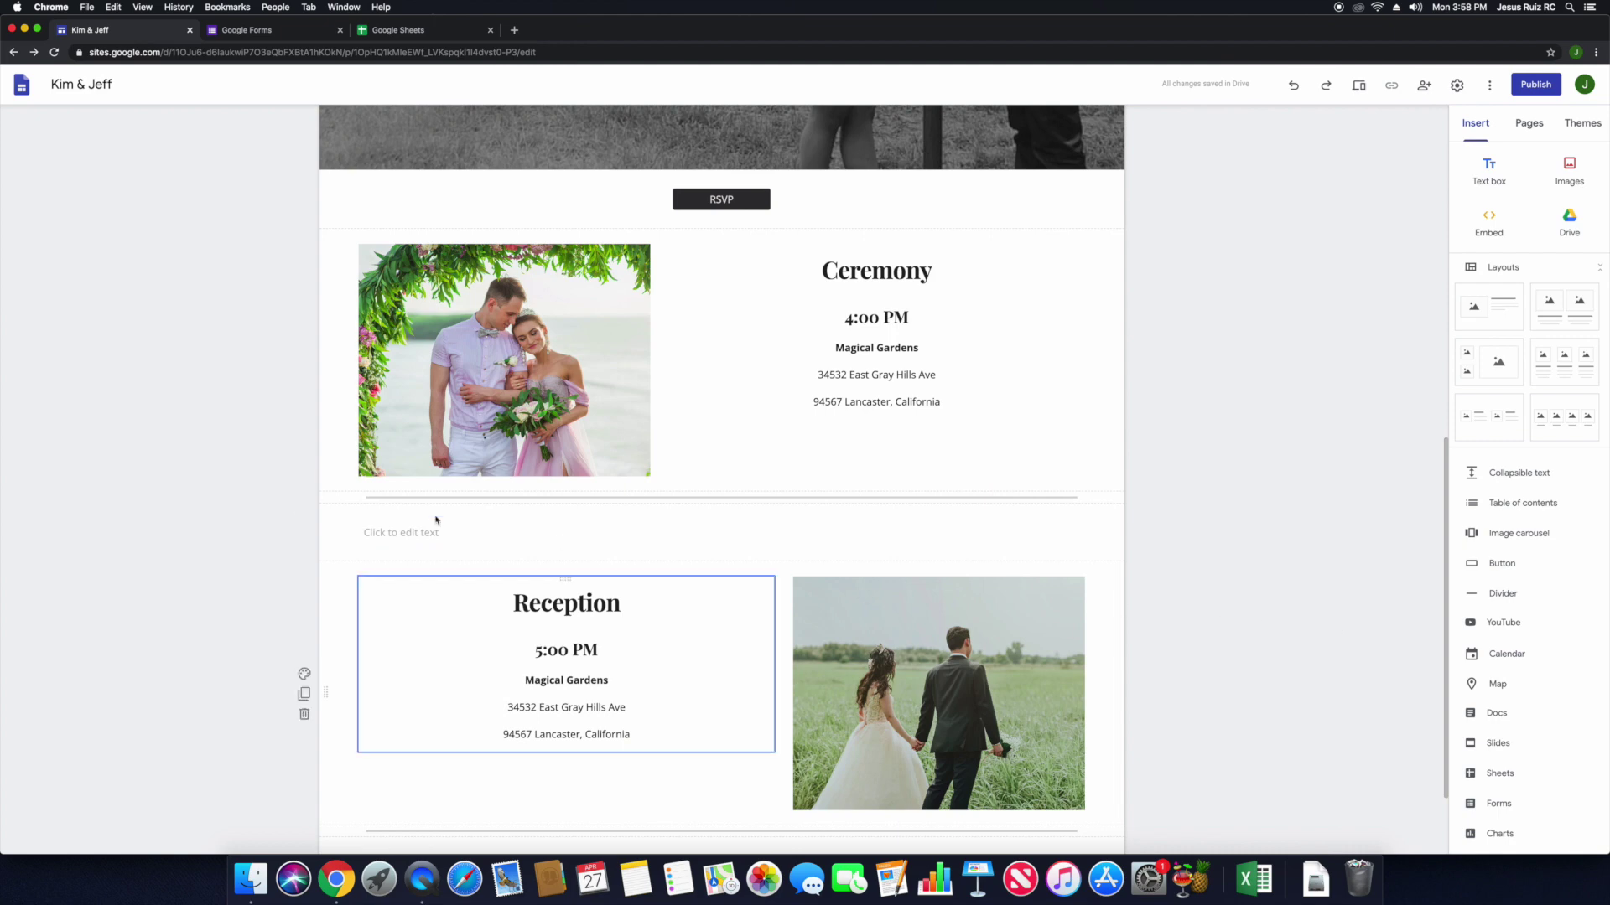
{"action": "left_click", "coordinate": [336, 267]}
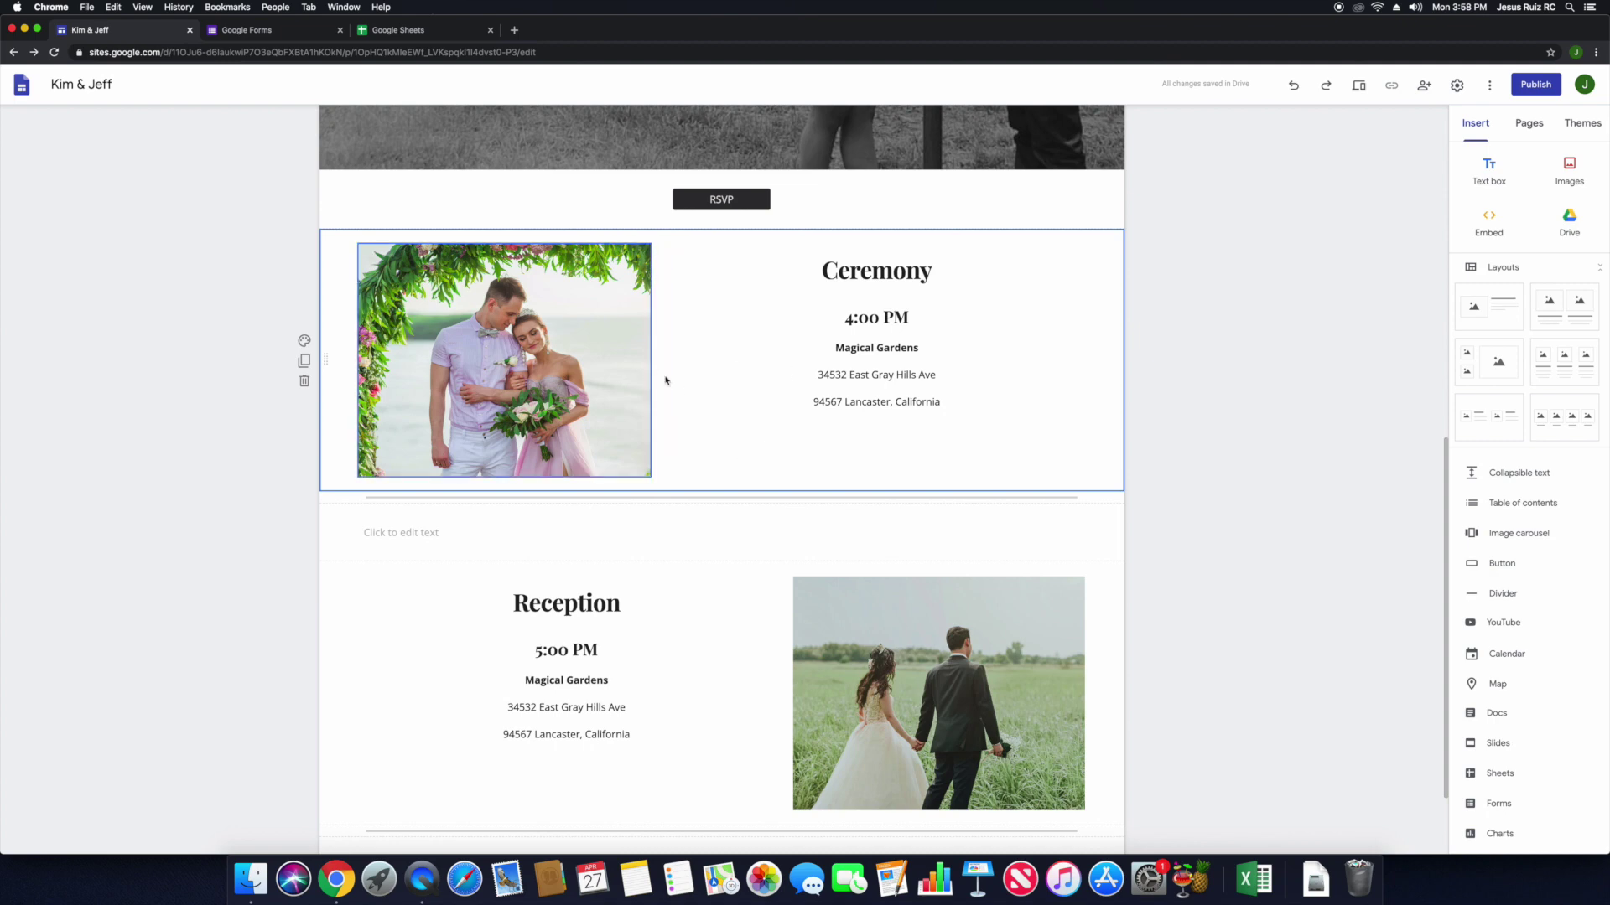
Apply the dark Emphasis 2 section background to both Ceremony and Reception.
{"action": "left_click", "coordinate": [304, 341]}
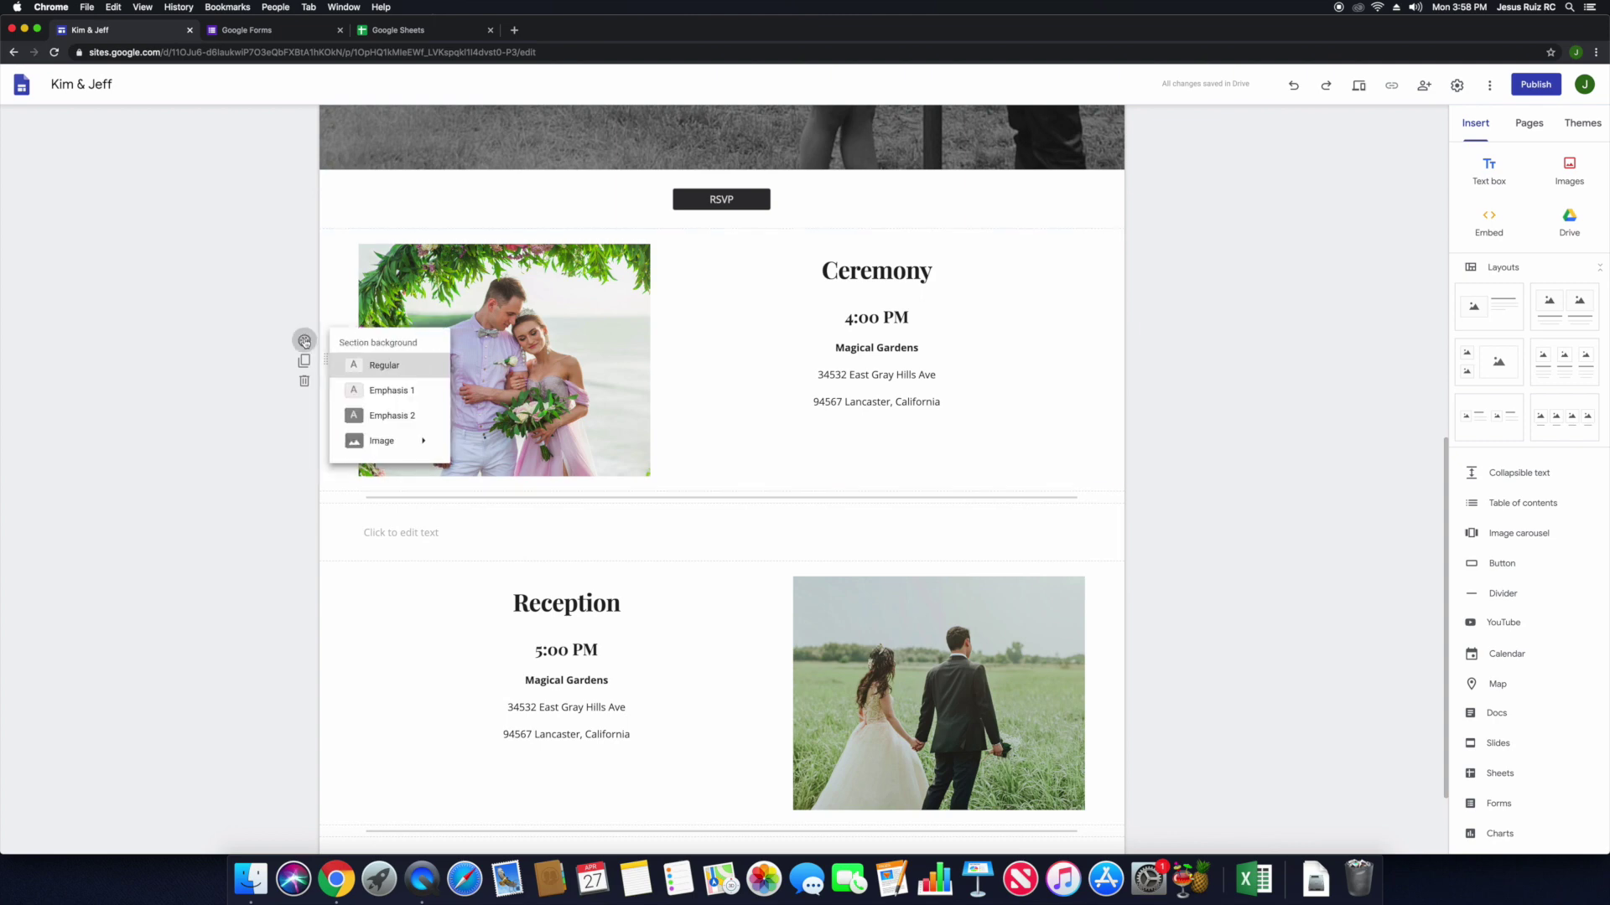
{"action": "left_click", "coordinate": [378, 415]}
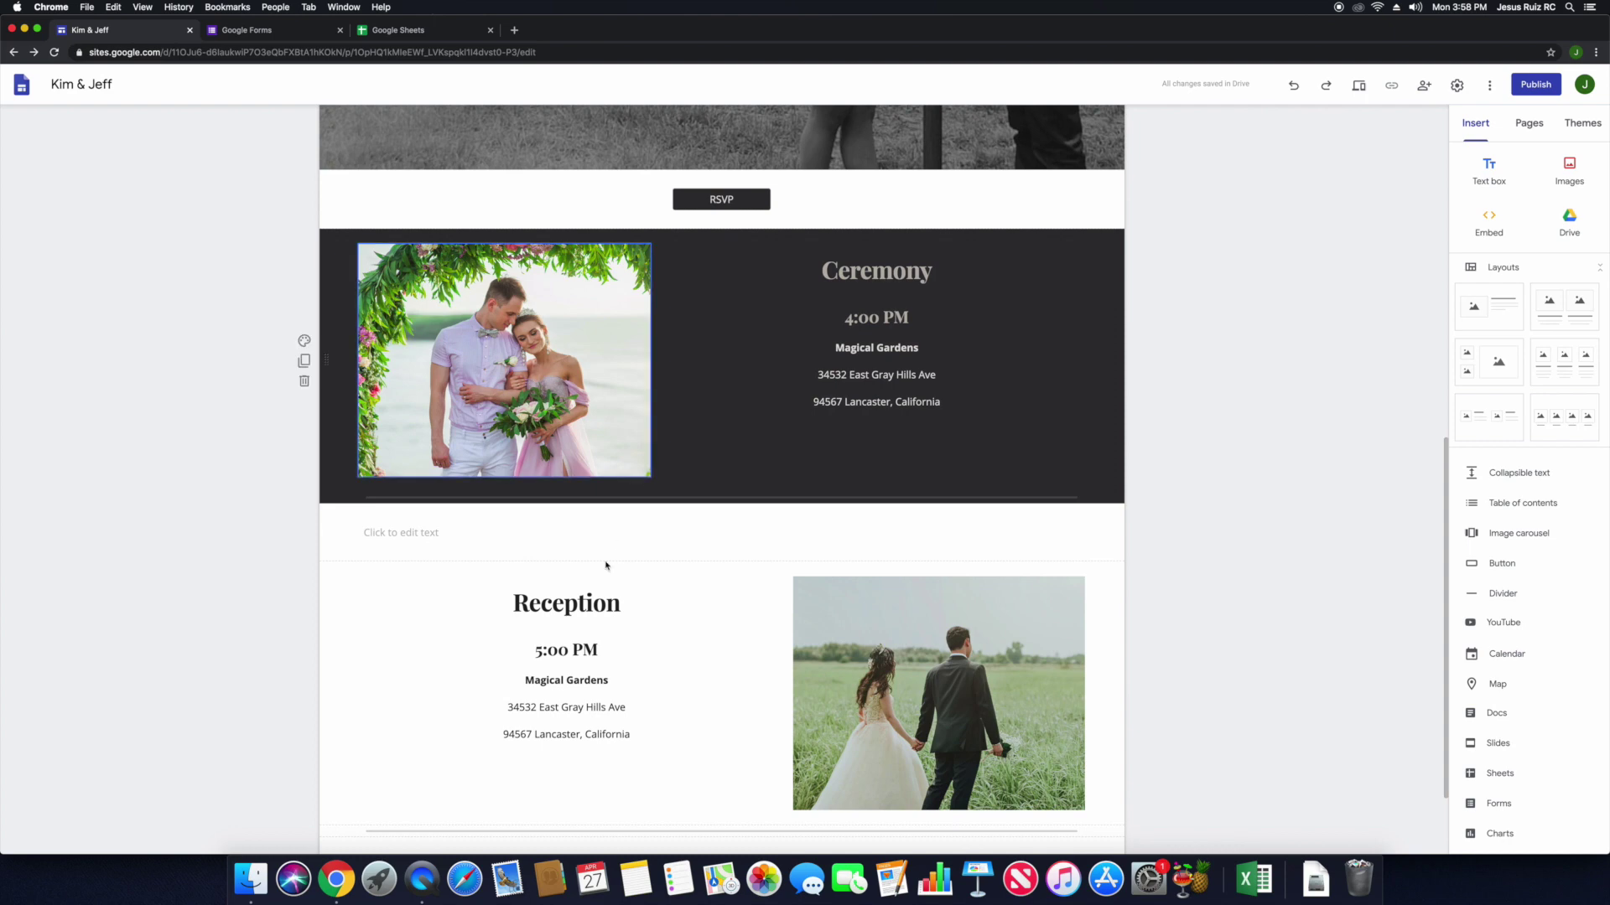
{"action": "scroll", "coordinate": [277, 438], "scroll_direction": "down", "scroll_amount": 1}
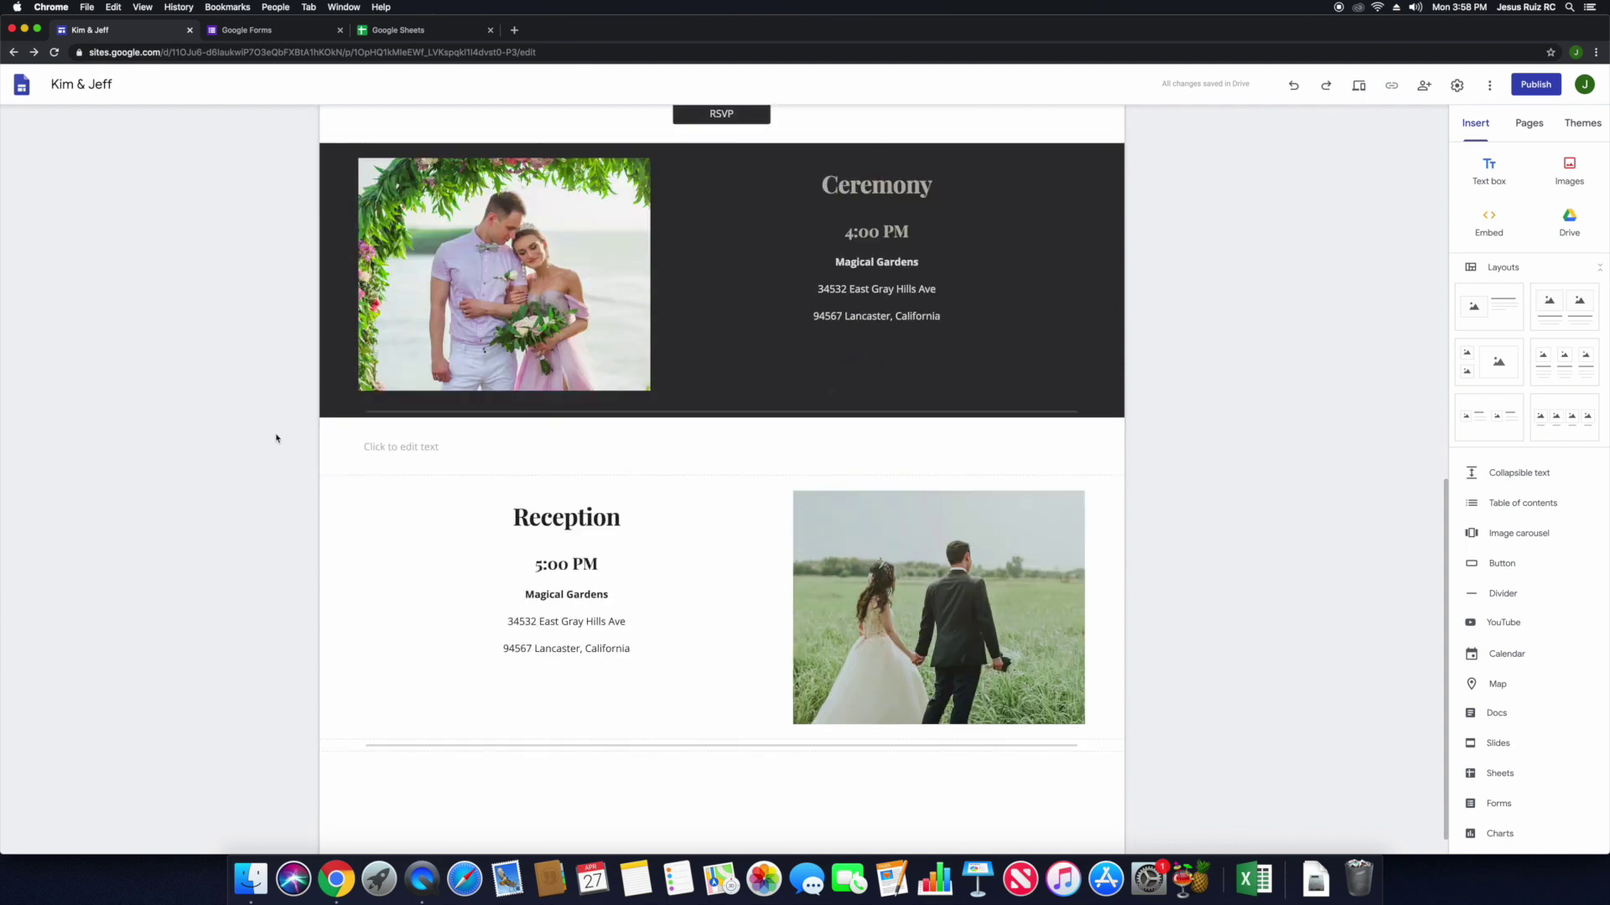
{"action": "left_click", "coordinate": [337, 498]}
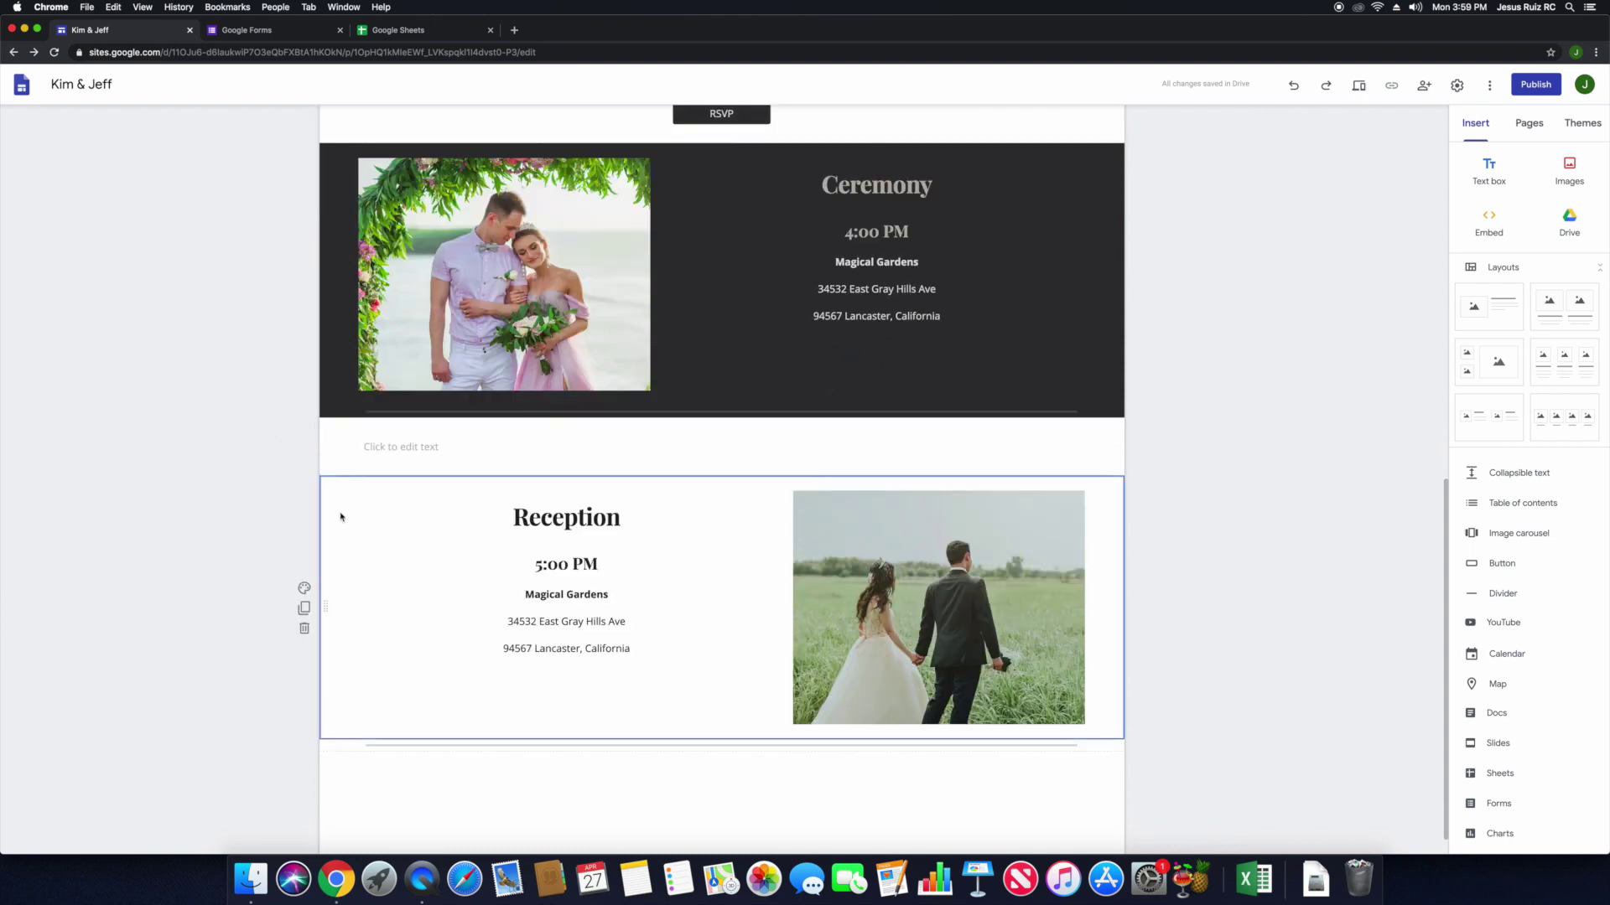
{"action": "left_click", "coordinate": [305, 587]}
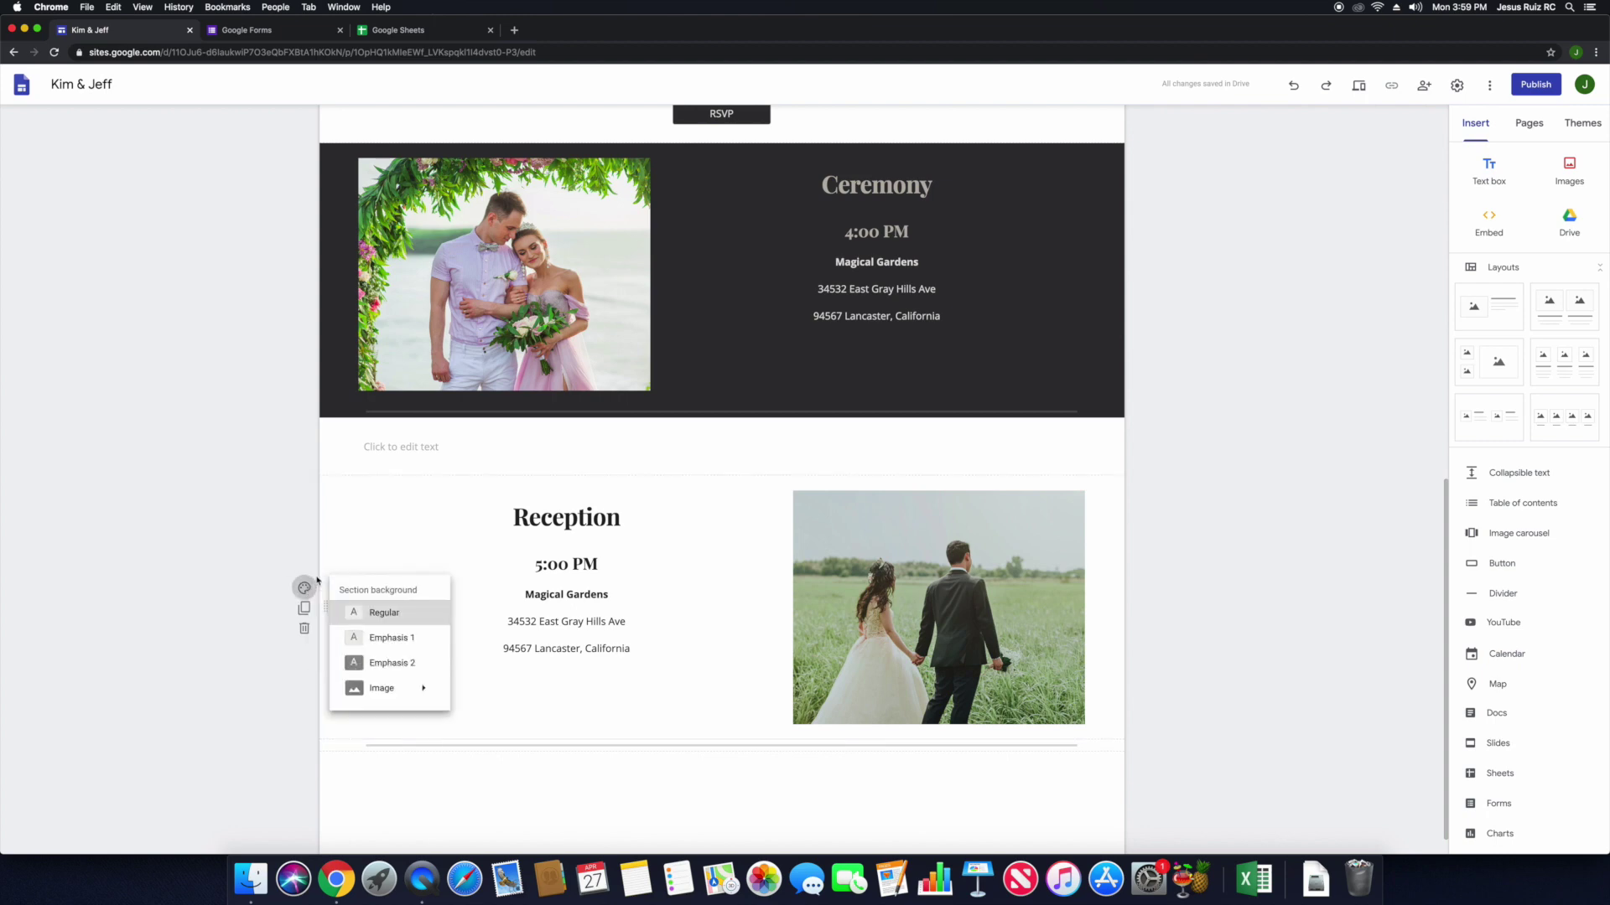
{"action": "left_click", "coordinate": [392, 662]}
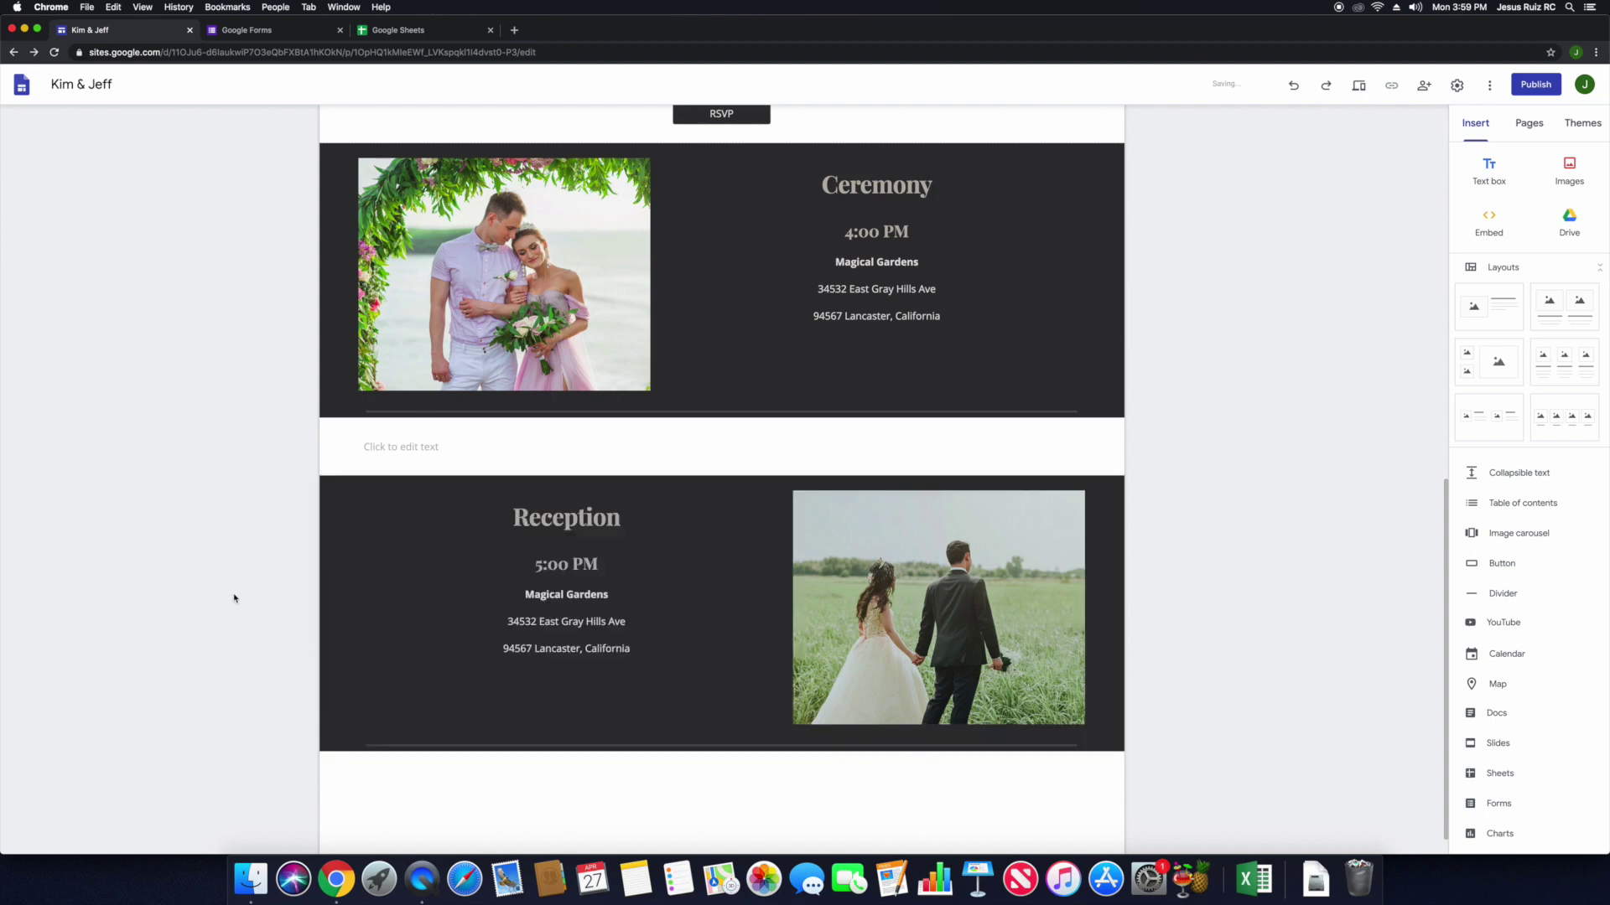
{"action": "scroll", "coordinate": [266, 628], "scroll_direction": "up", "scroll_amount": 10}
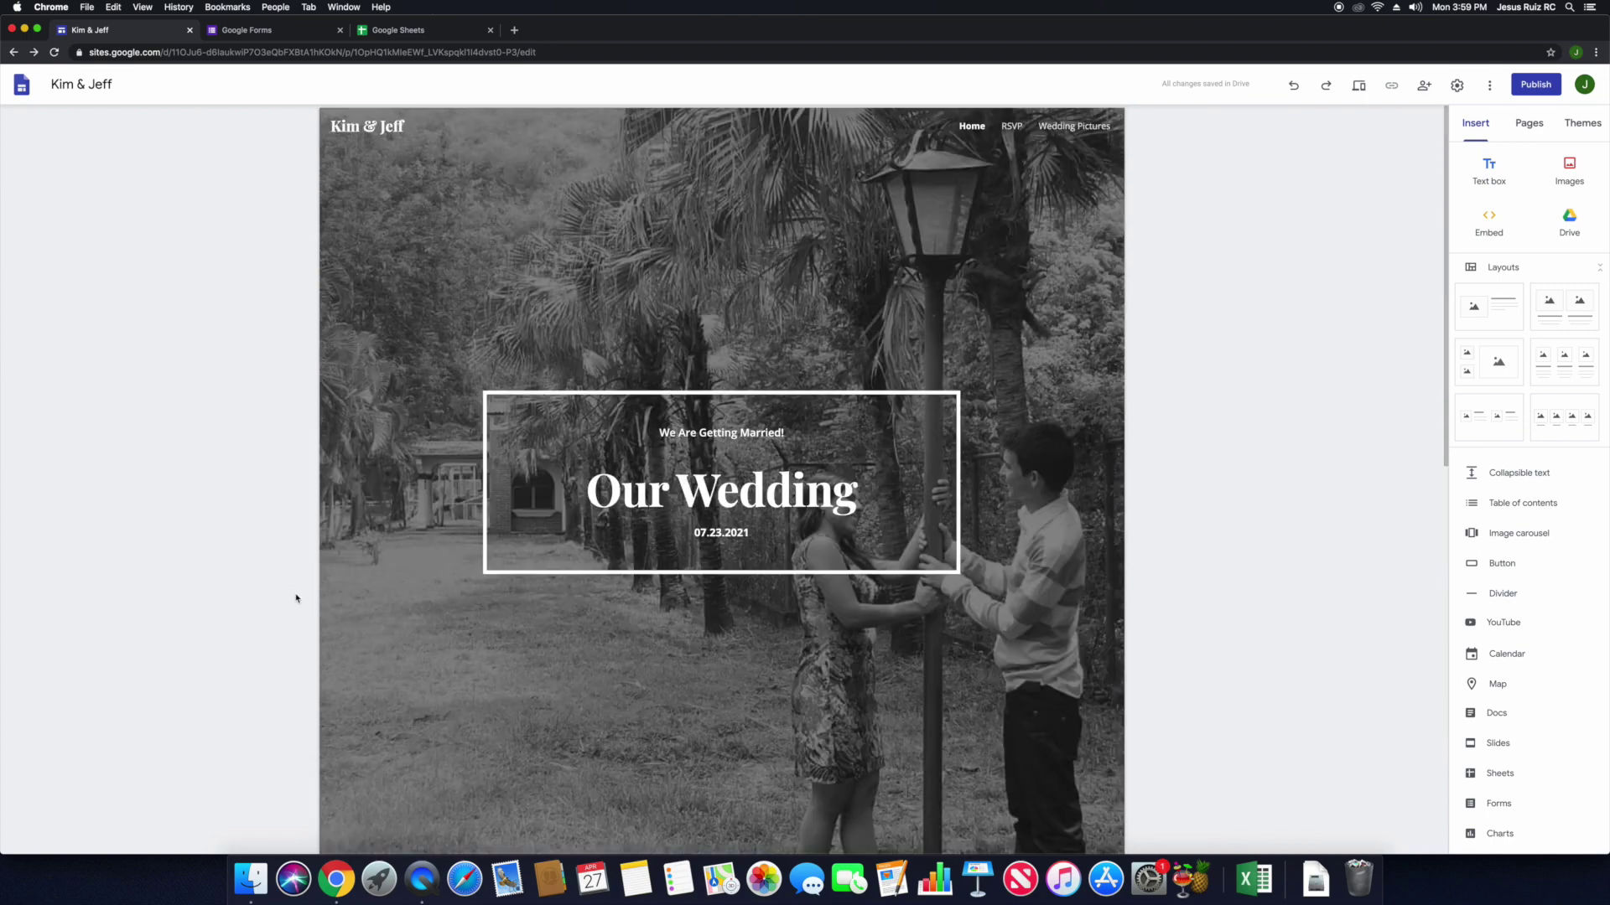
{"action": "scroll", "coordinate": [302, 591], "scroll_direction": "down", "scroll_amount": 3}
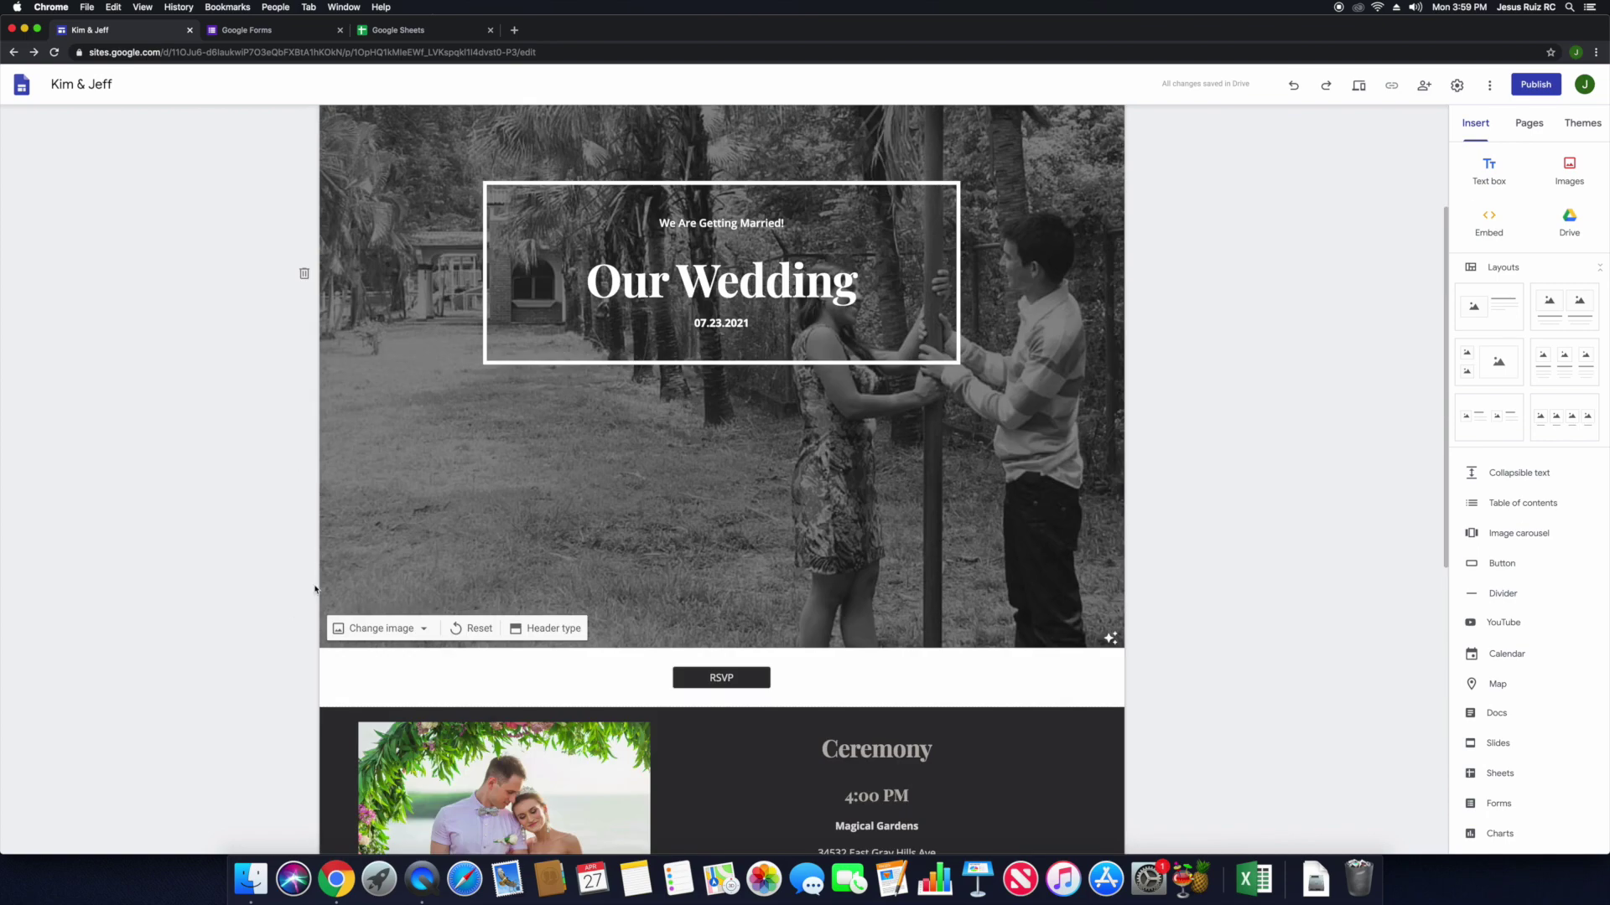
{"action": "scroll", "coordinate": [312, 592], "scroll_direction": "up", "scroll_amount": 3}
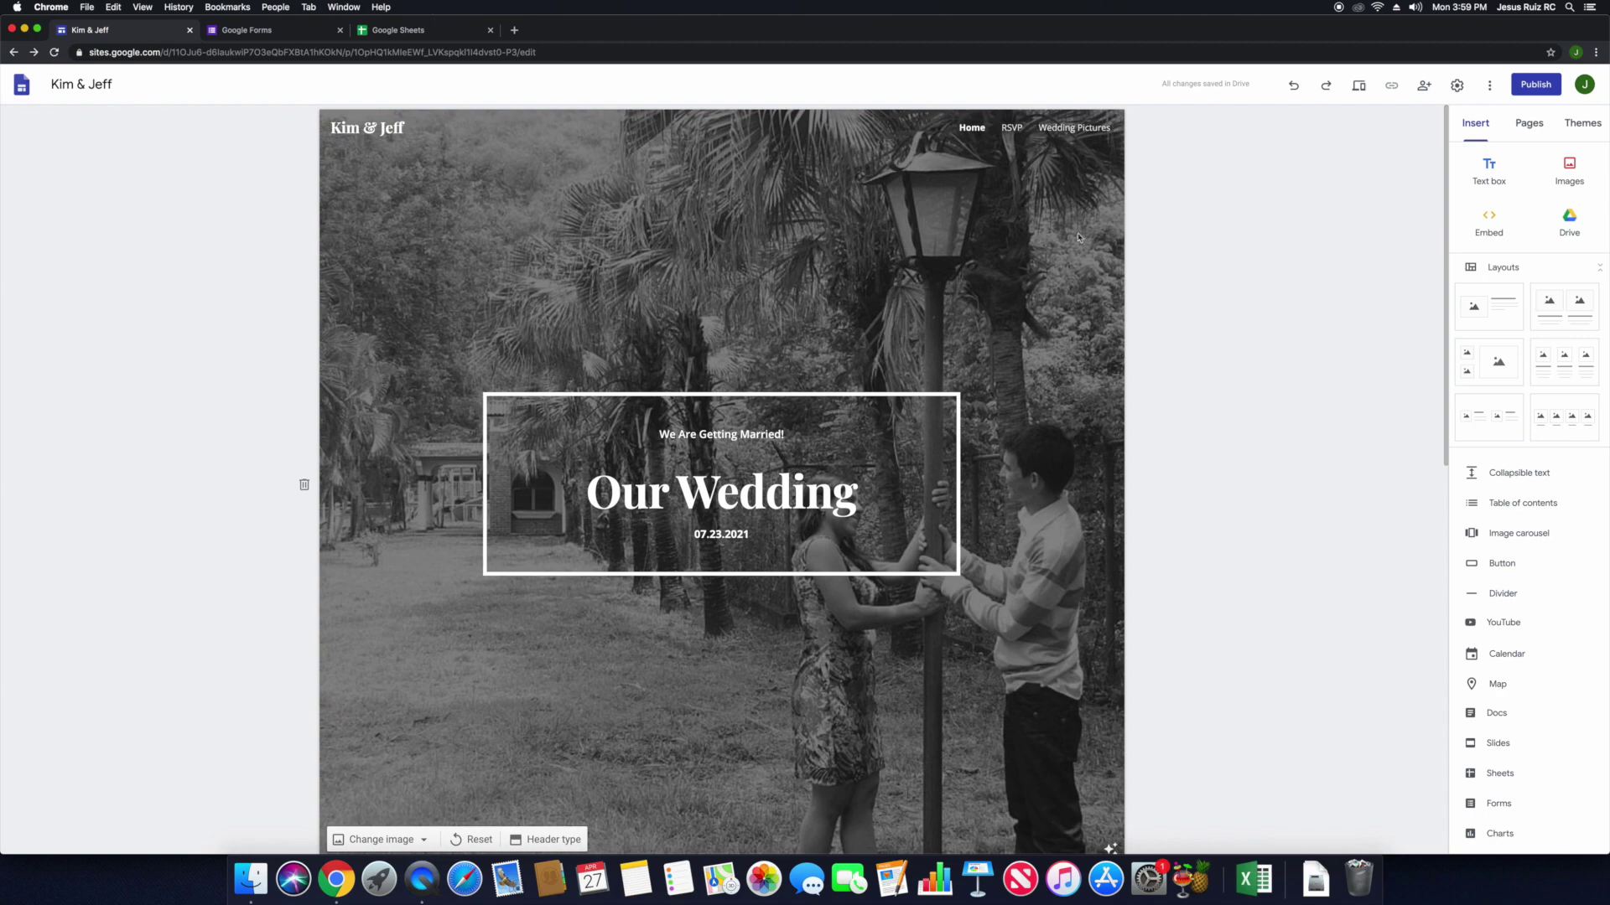
{"action": "scroll", "coordinate": [223, 445], "scroll_direction": "down", "scroll_amount": 2}
{"action": "scroll", "coordinate": [223, 442], "scroll_direction": "up", "scroll_amount": 2}
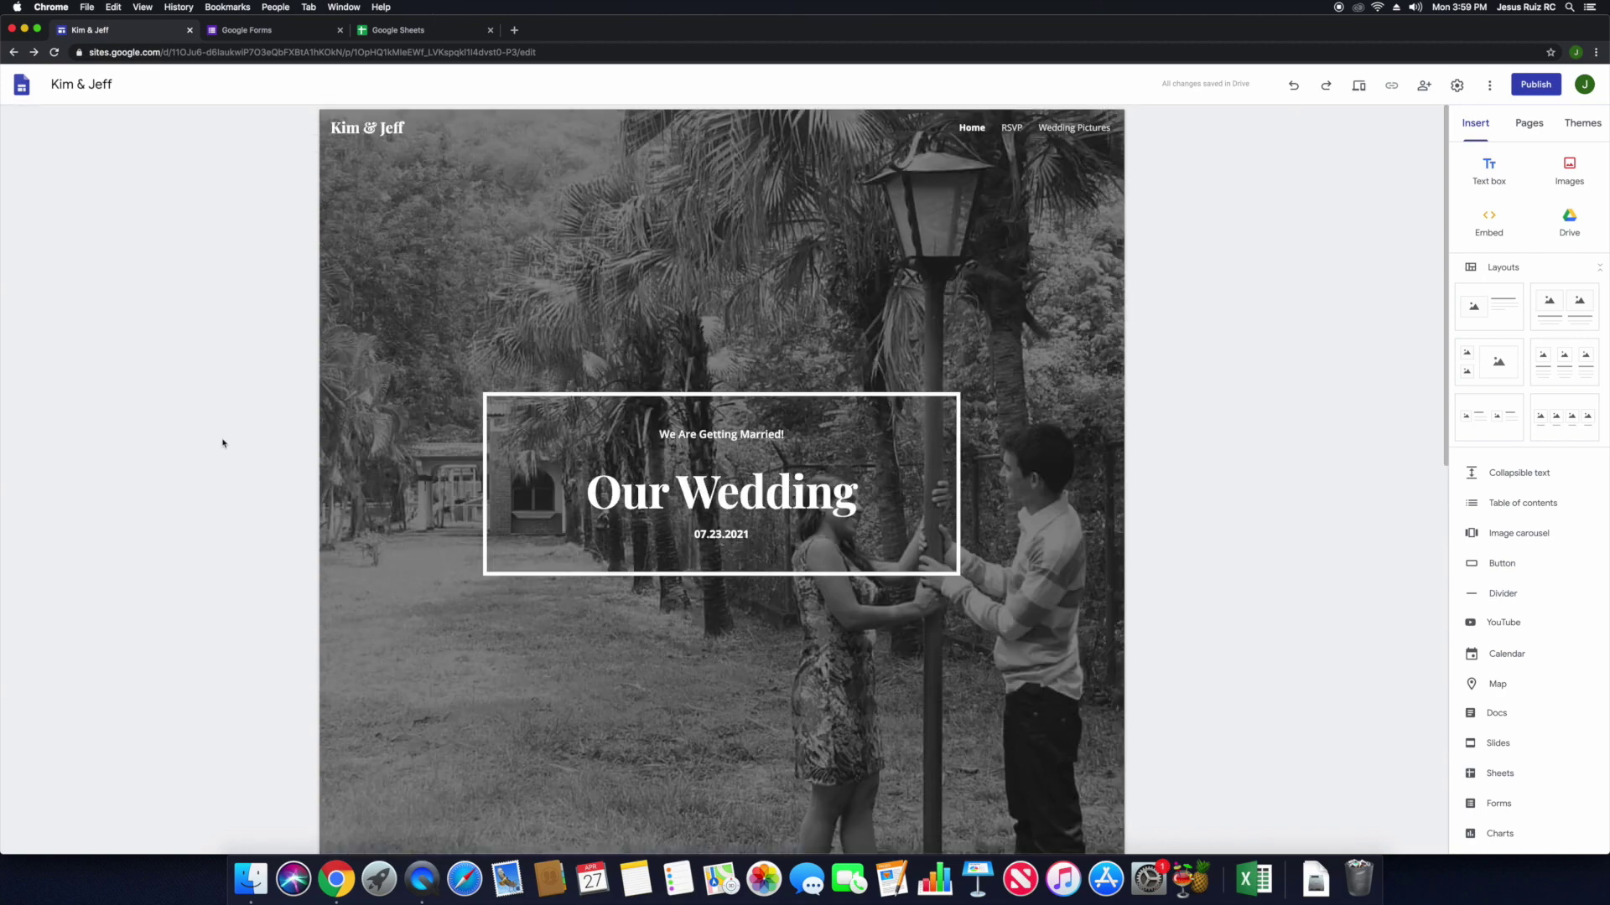
{"action": "scroll", "coordinate": [227, 446], "scroll_direction": "down", "scroll_amount": 10}
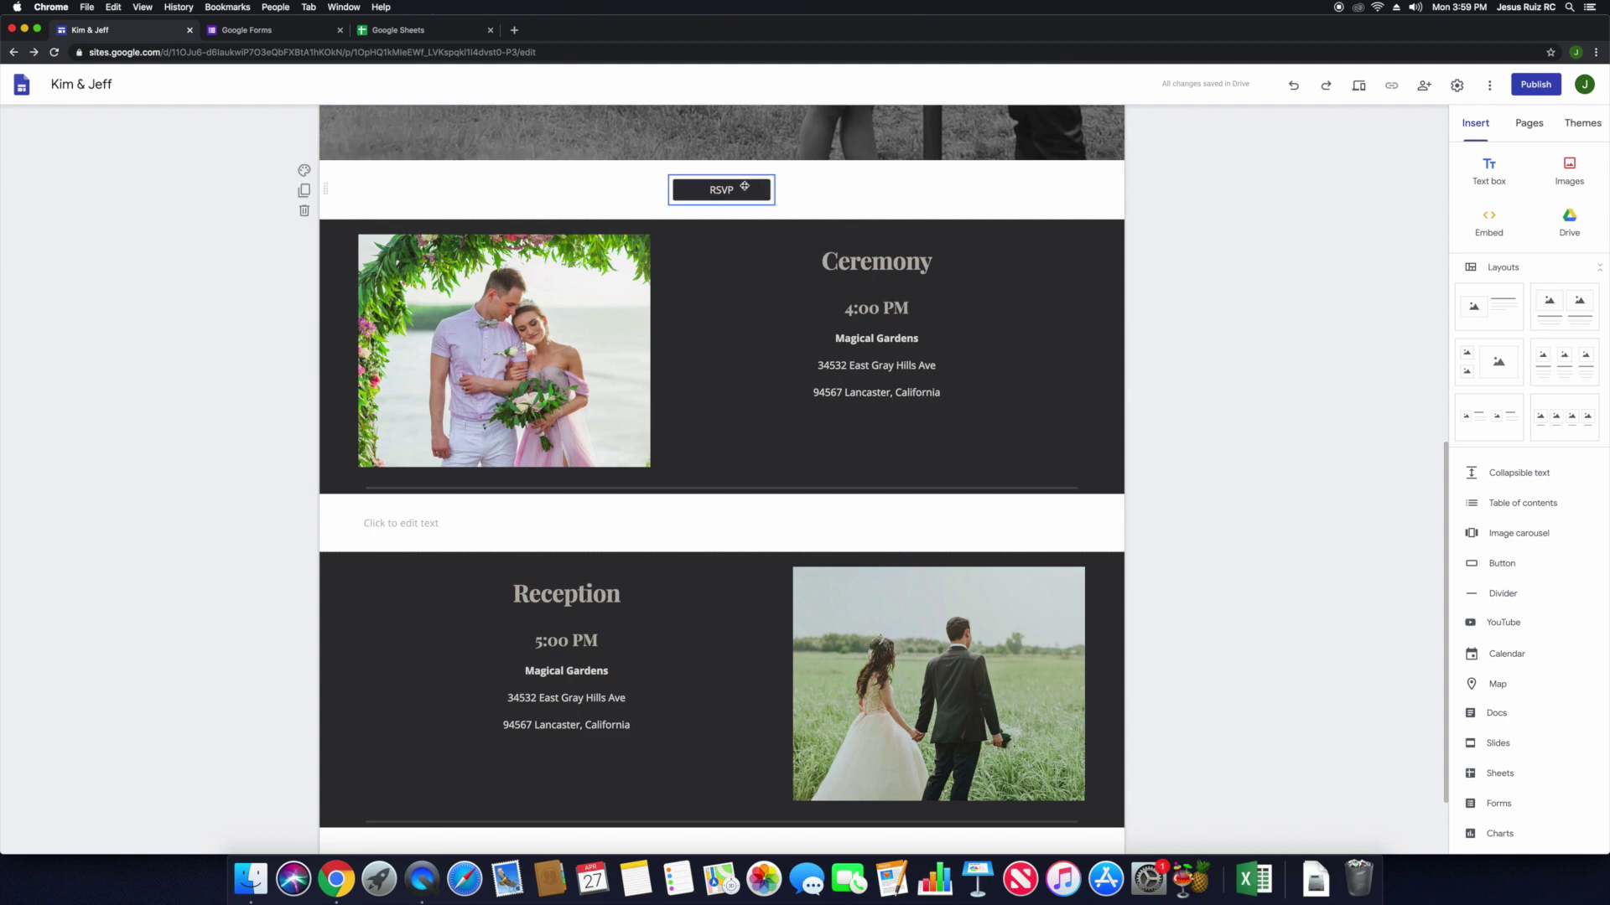
{"action": "scroll", "coordinate": [815, 350], "scroll_direction": "down", "scroll_amount": 3}
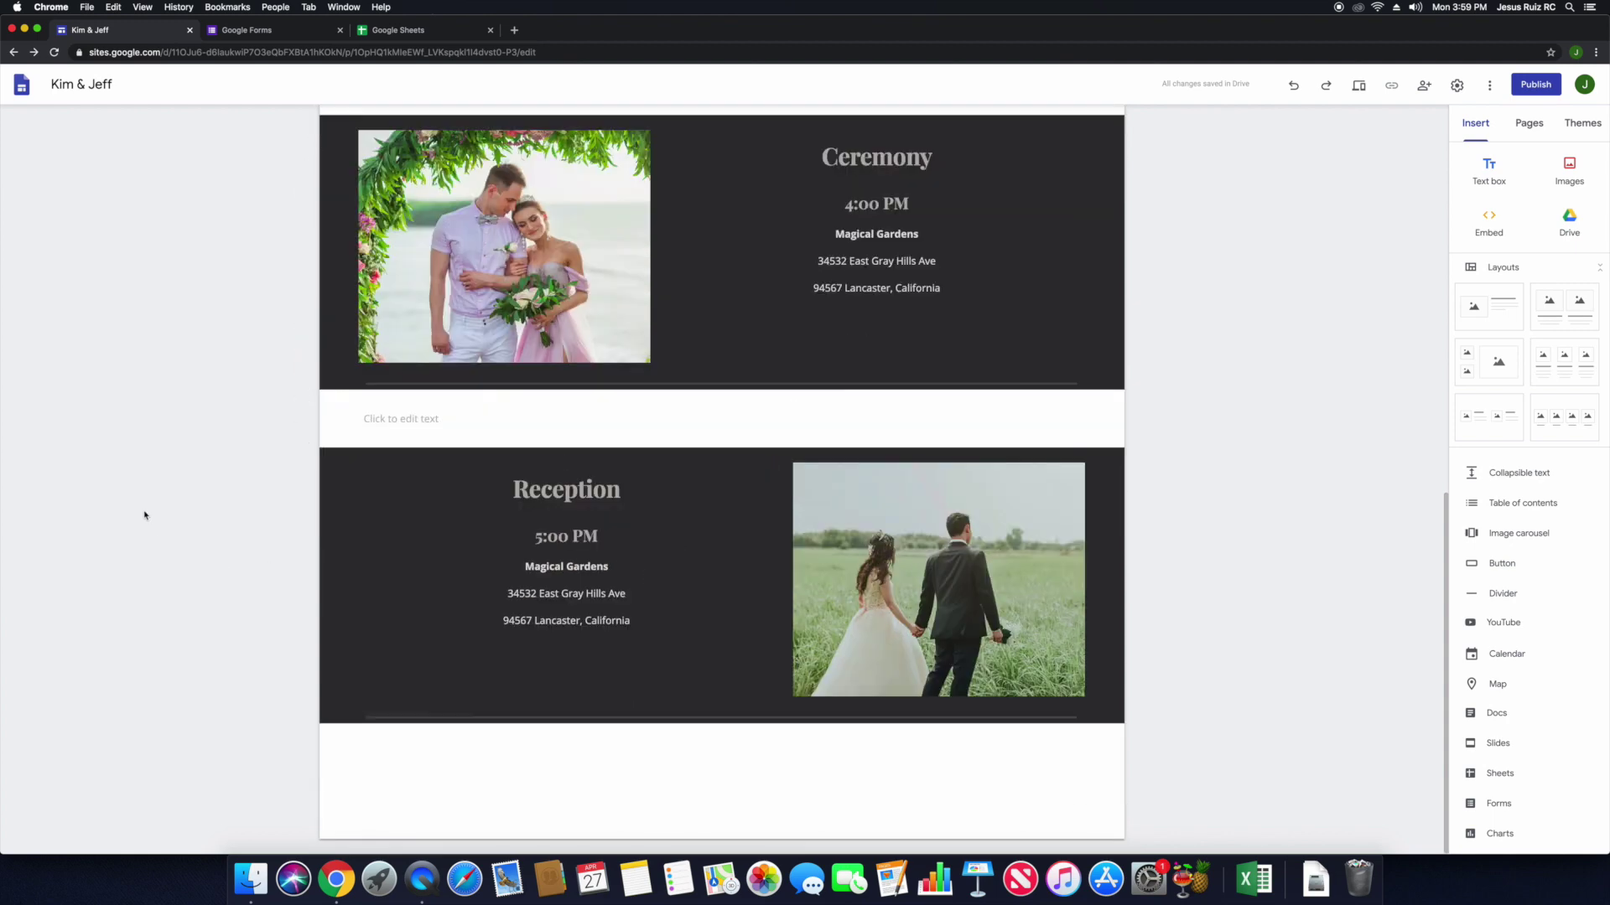
{"action": "scroll", "coordinate": [147, 518], "scroll_direction": "up", "scroll_amount": 12}
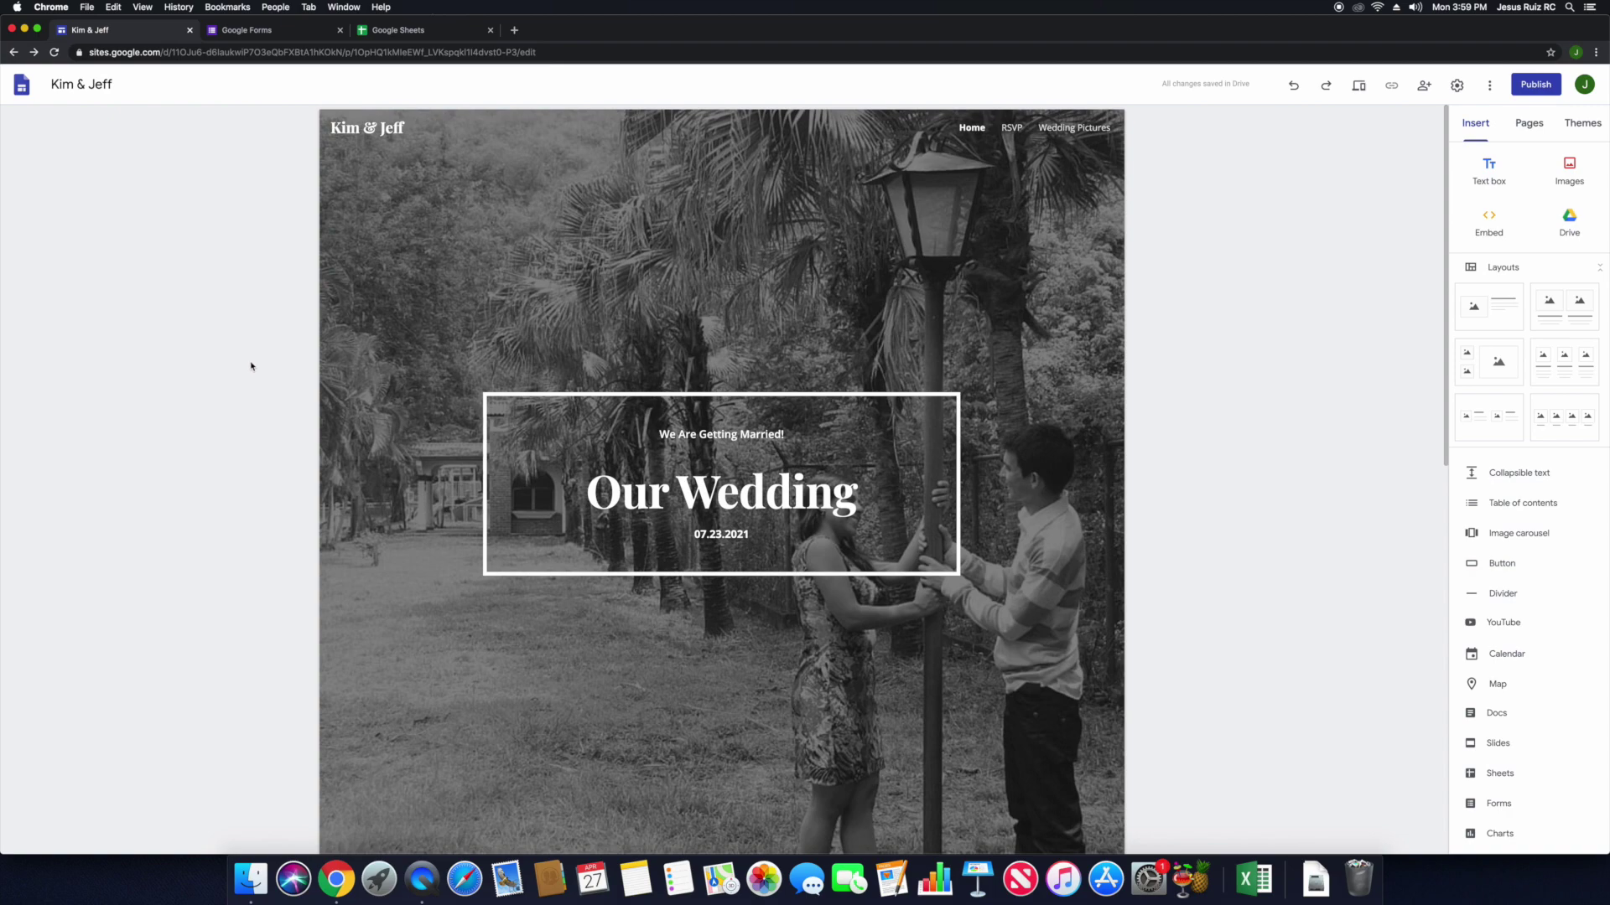
{"action": "scroll", "coordinate": [260, 399], "scroll_direction": "down", "scroll_amount": 10}
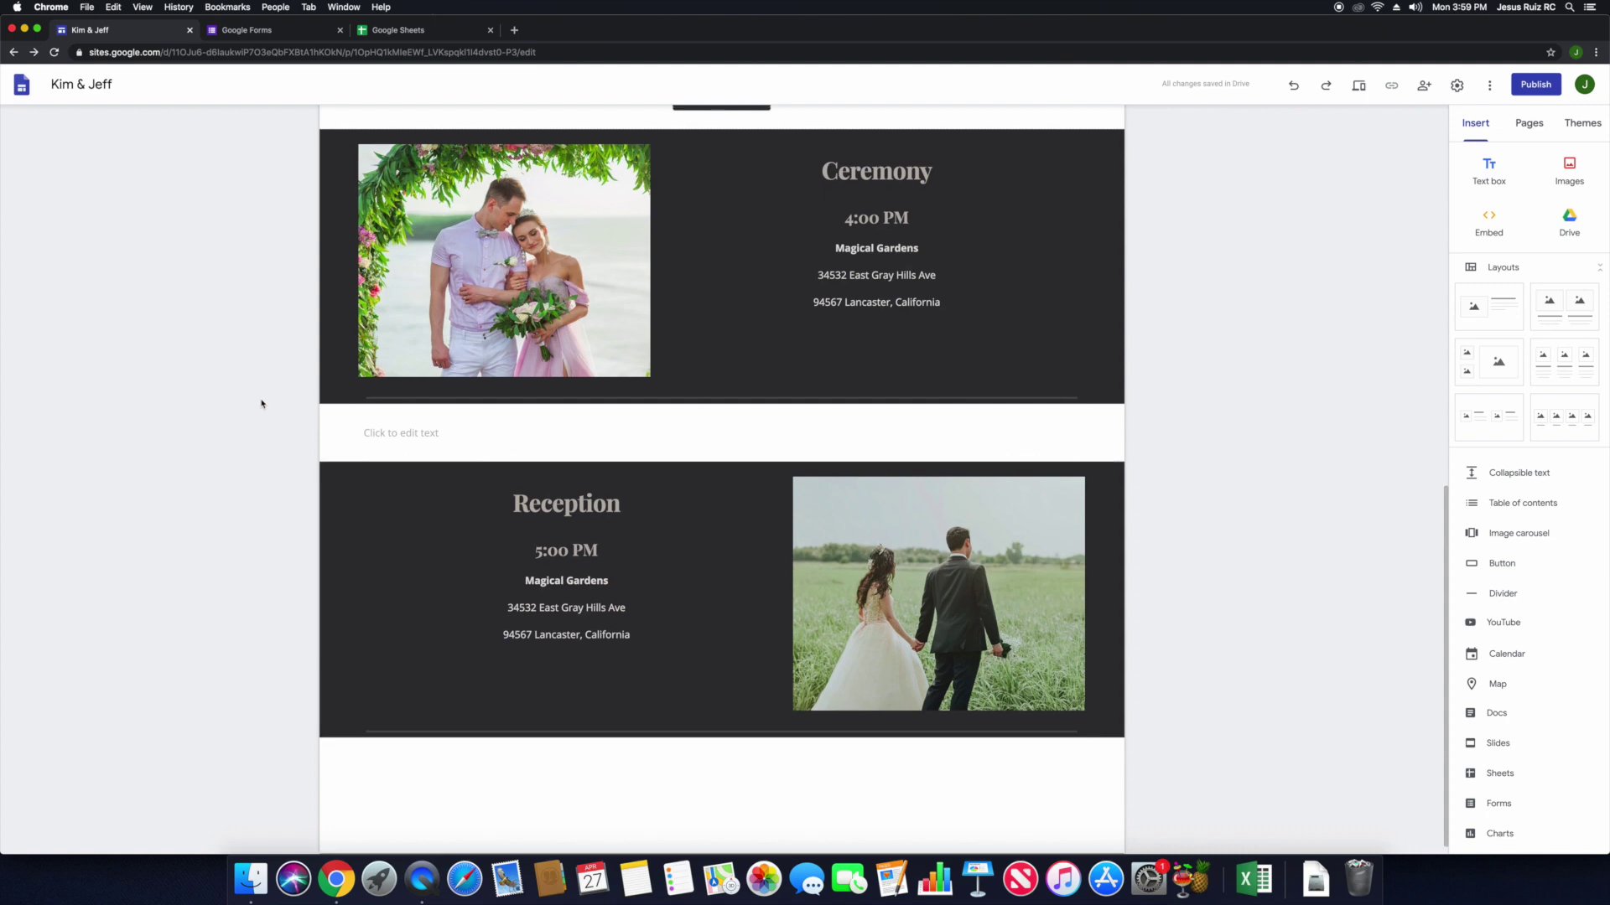
{"action": "scroll", "coordinate": [260, 403], "scroll_direction": "up", "scroll_amount": 15}
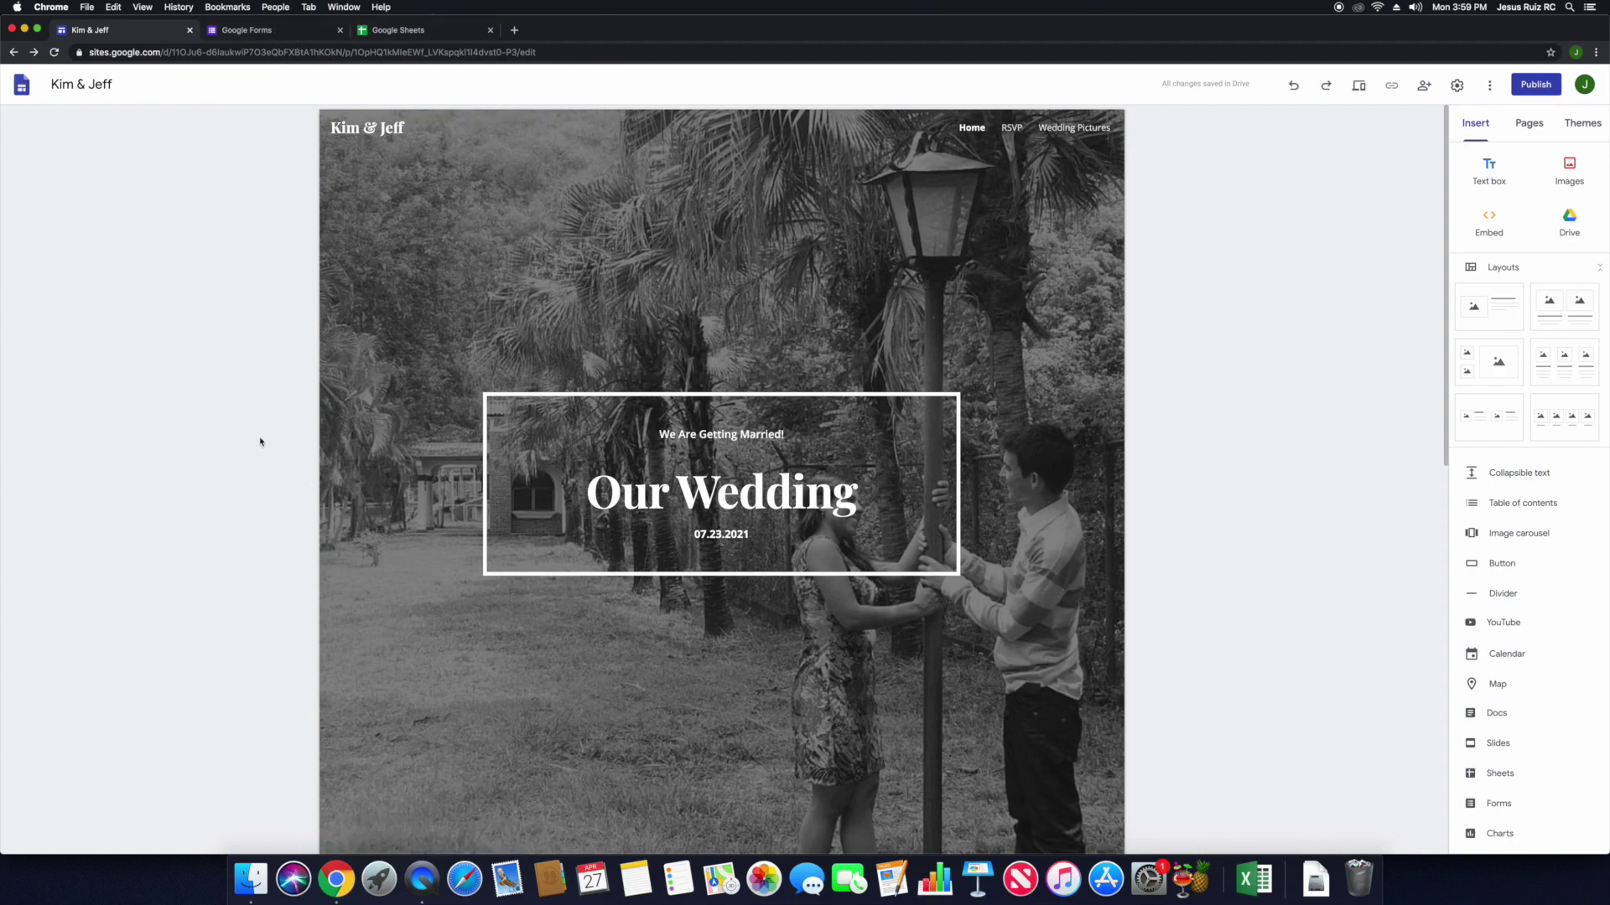
{"action": "scroll", "coordinate": [261, 442], "scroll_direction": "down", "scroll_amount": 5}
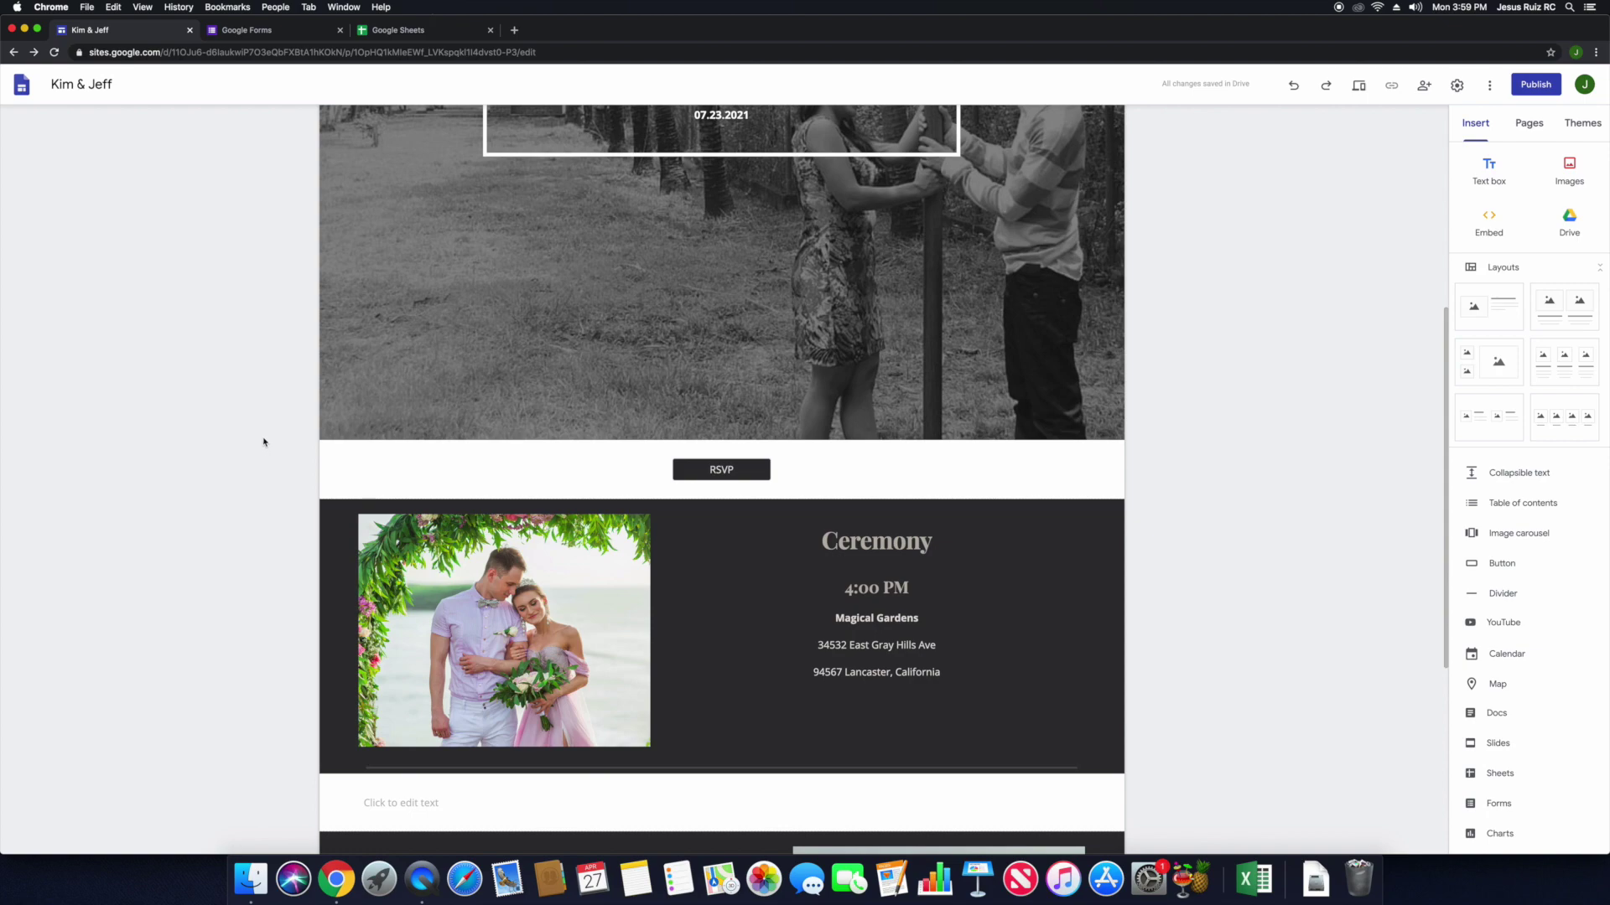
{"action": "scroll", "coordinate": [264, 442], "scroll_direction": "down", "scroll_amount": 5}
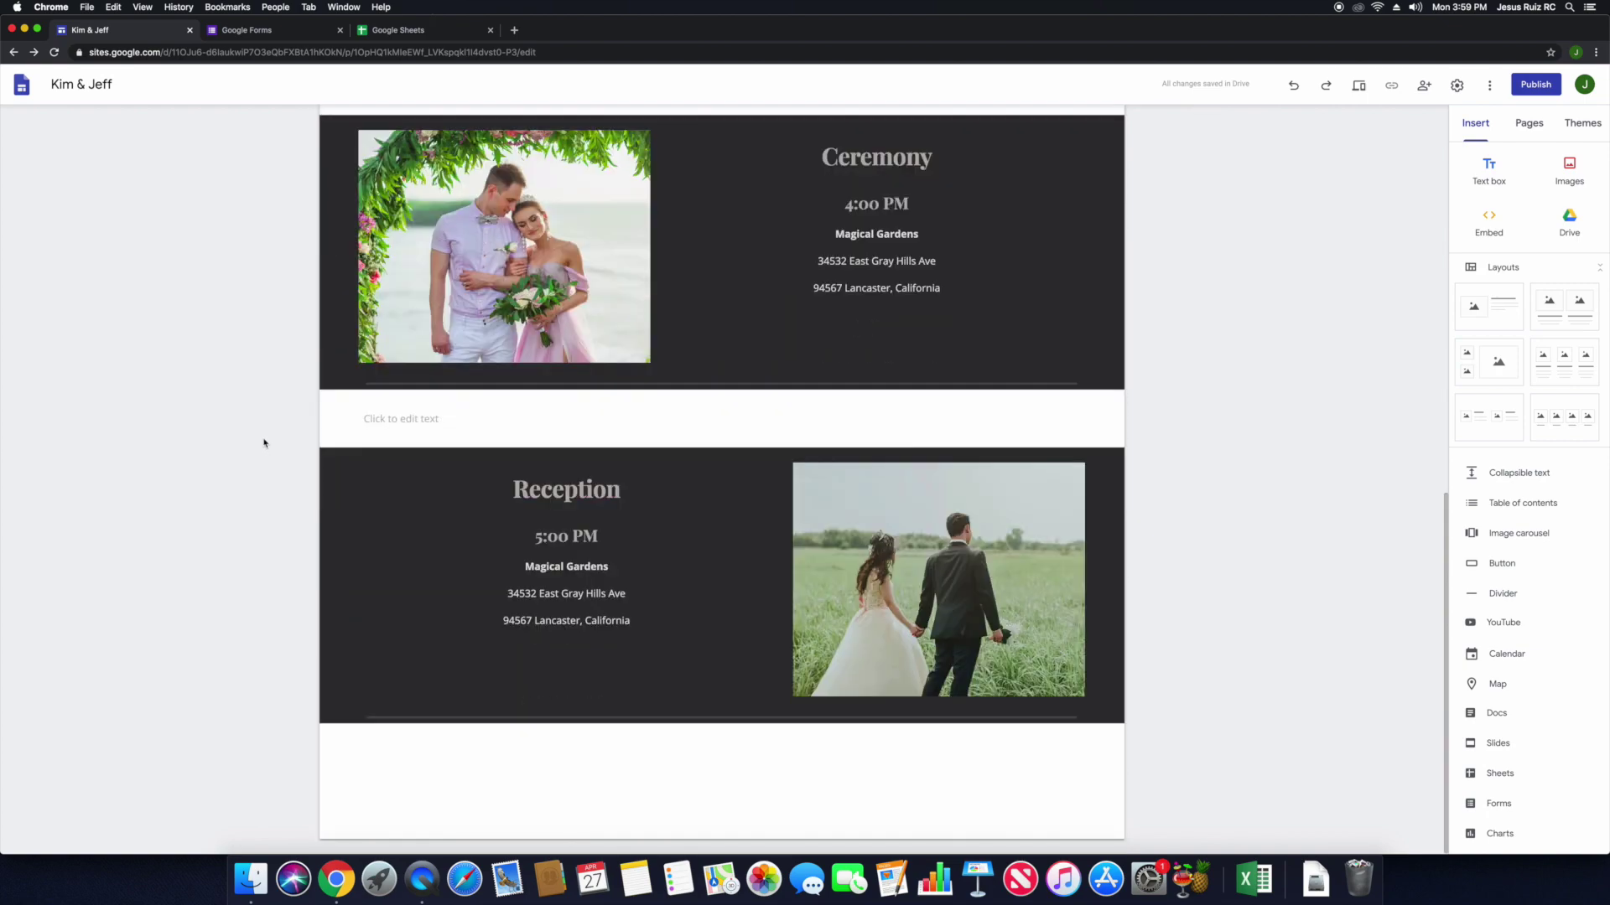
{"action": "scroll", "coordinate": [266, 445], "scroll_direction": "up", "scroll_amount": 10}
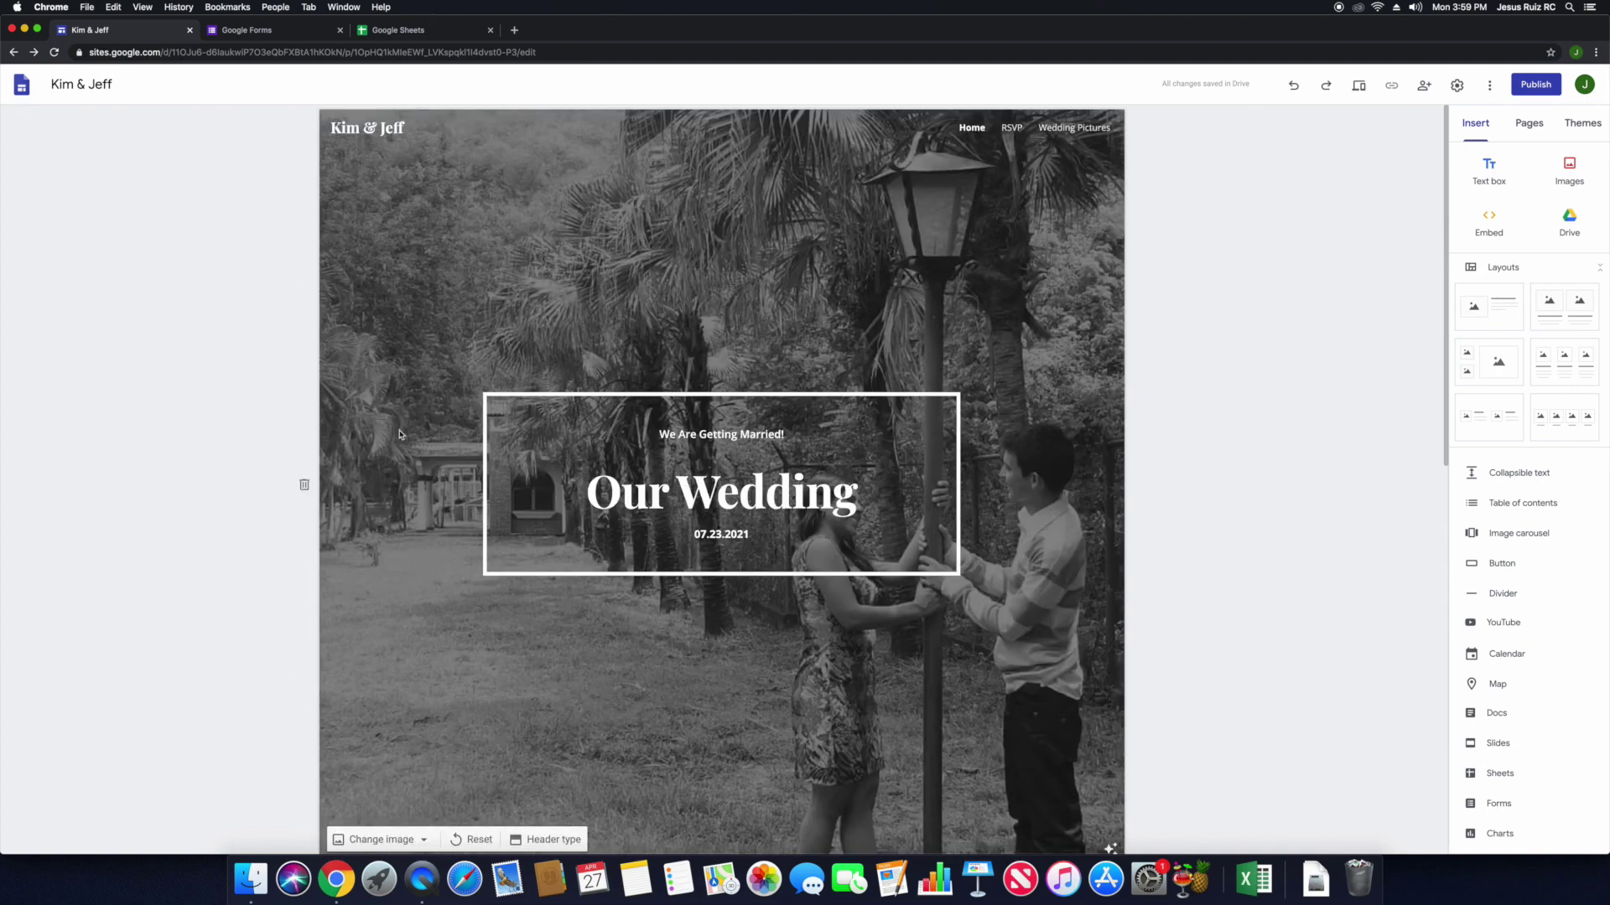
{"action": "scroll", "coordinate": [399, 434], "scroll_direction": "down", "scroll_amount": 1}
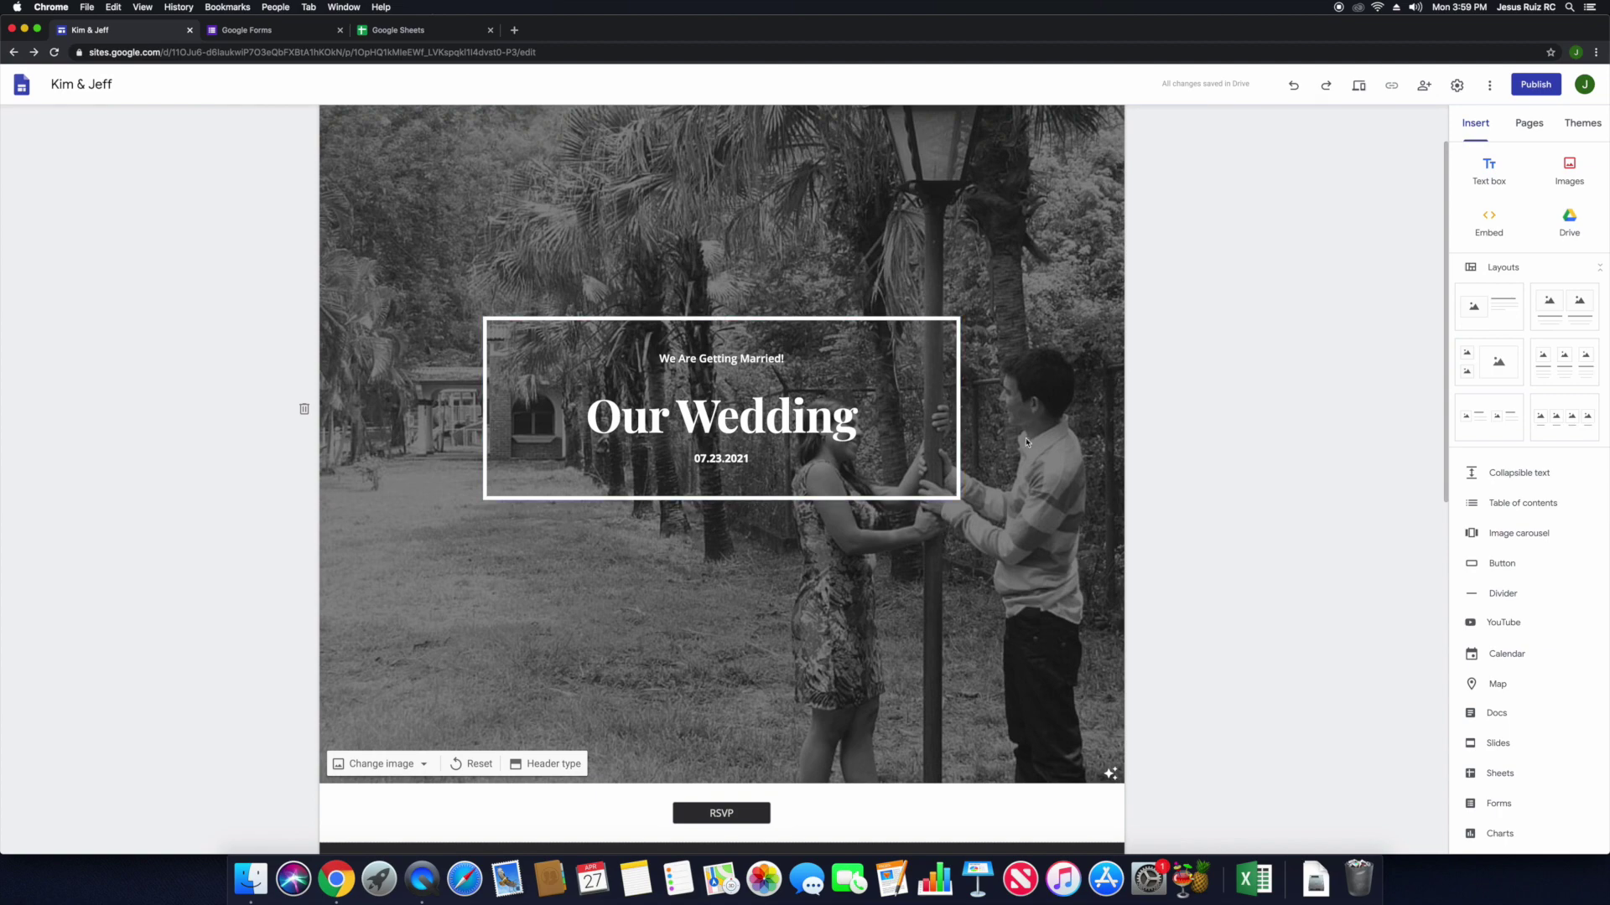